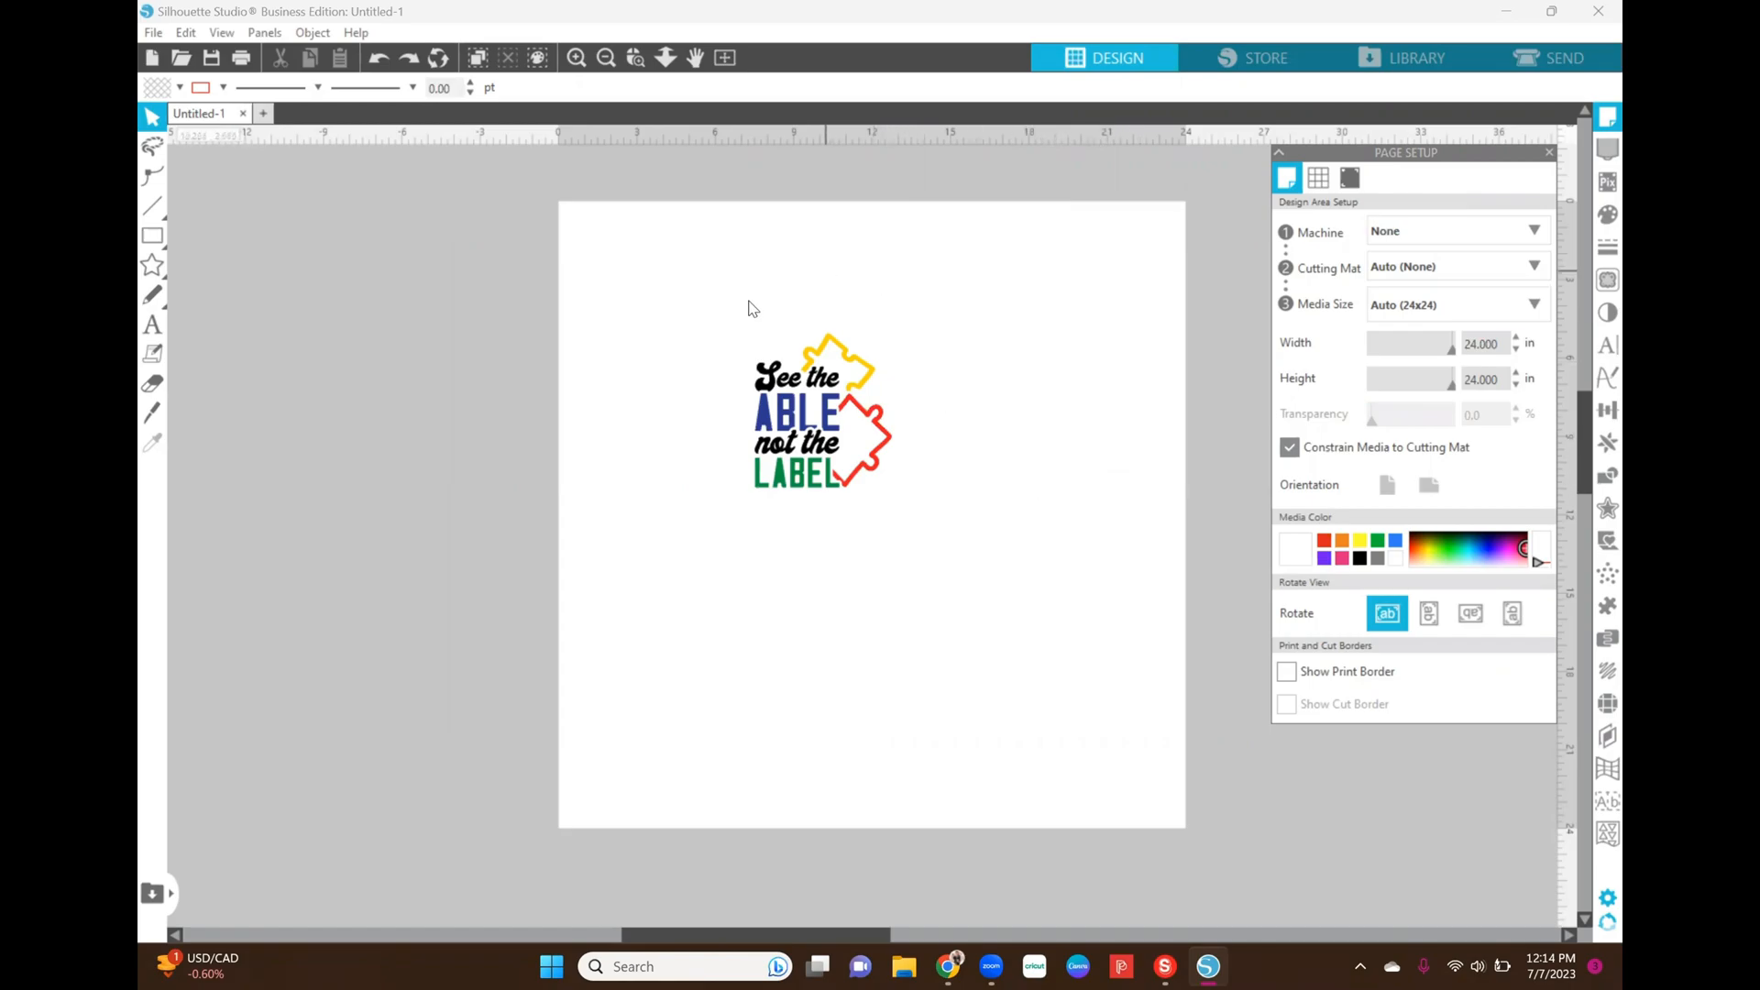
# Step: Scale the whole design up to about 10.96 in wide by 12.32 in high and move it closer to the page's centre
pyautogui.click(811, 386)
pyautogui.click(790, 273)
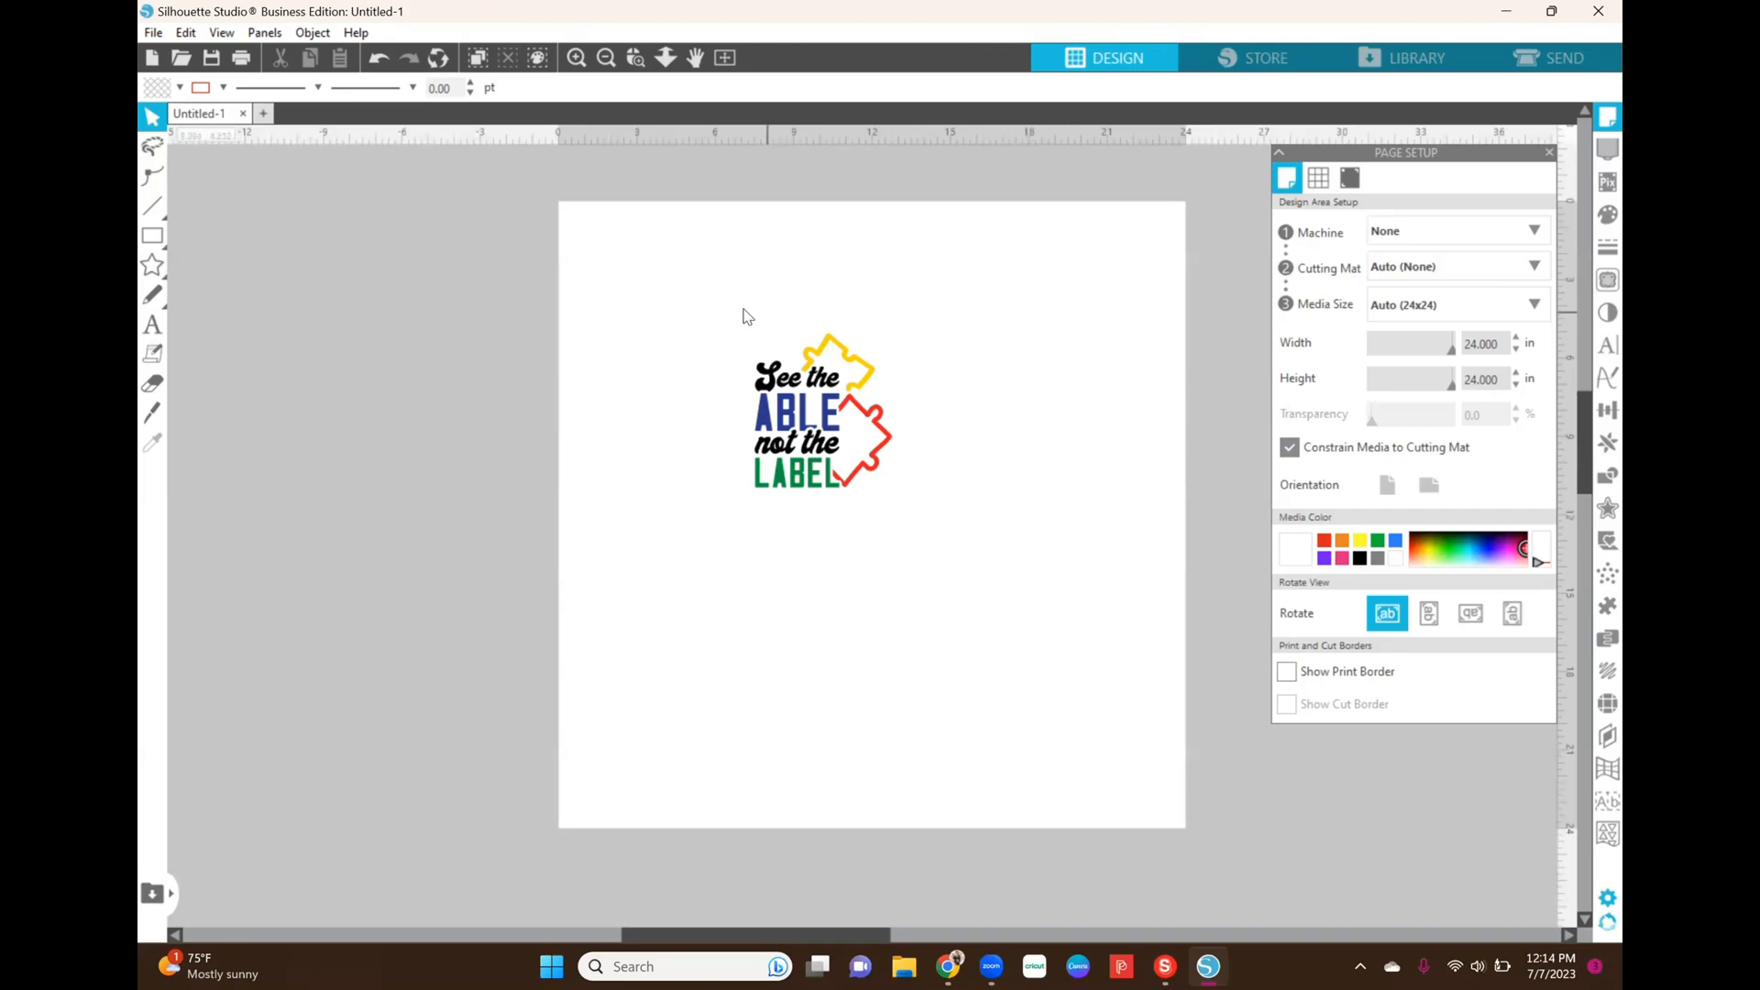
pyautogui.moveTo(739, 314); pyautogui.dragTo(950, 511)
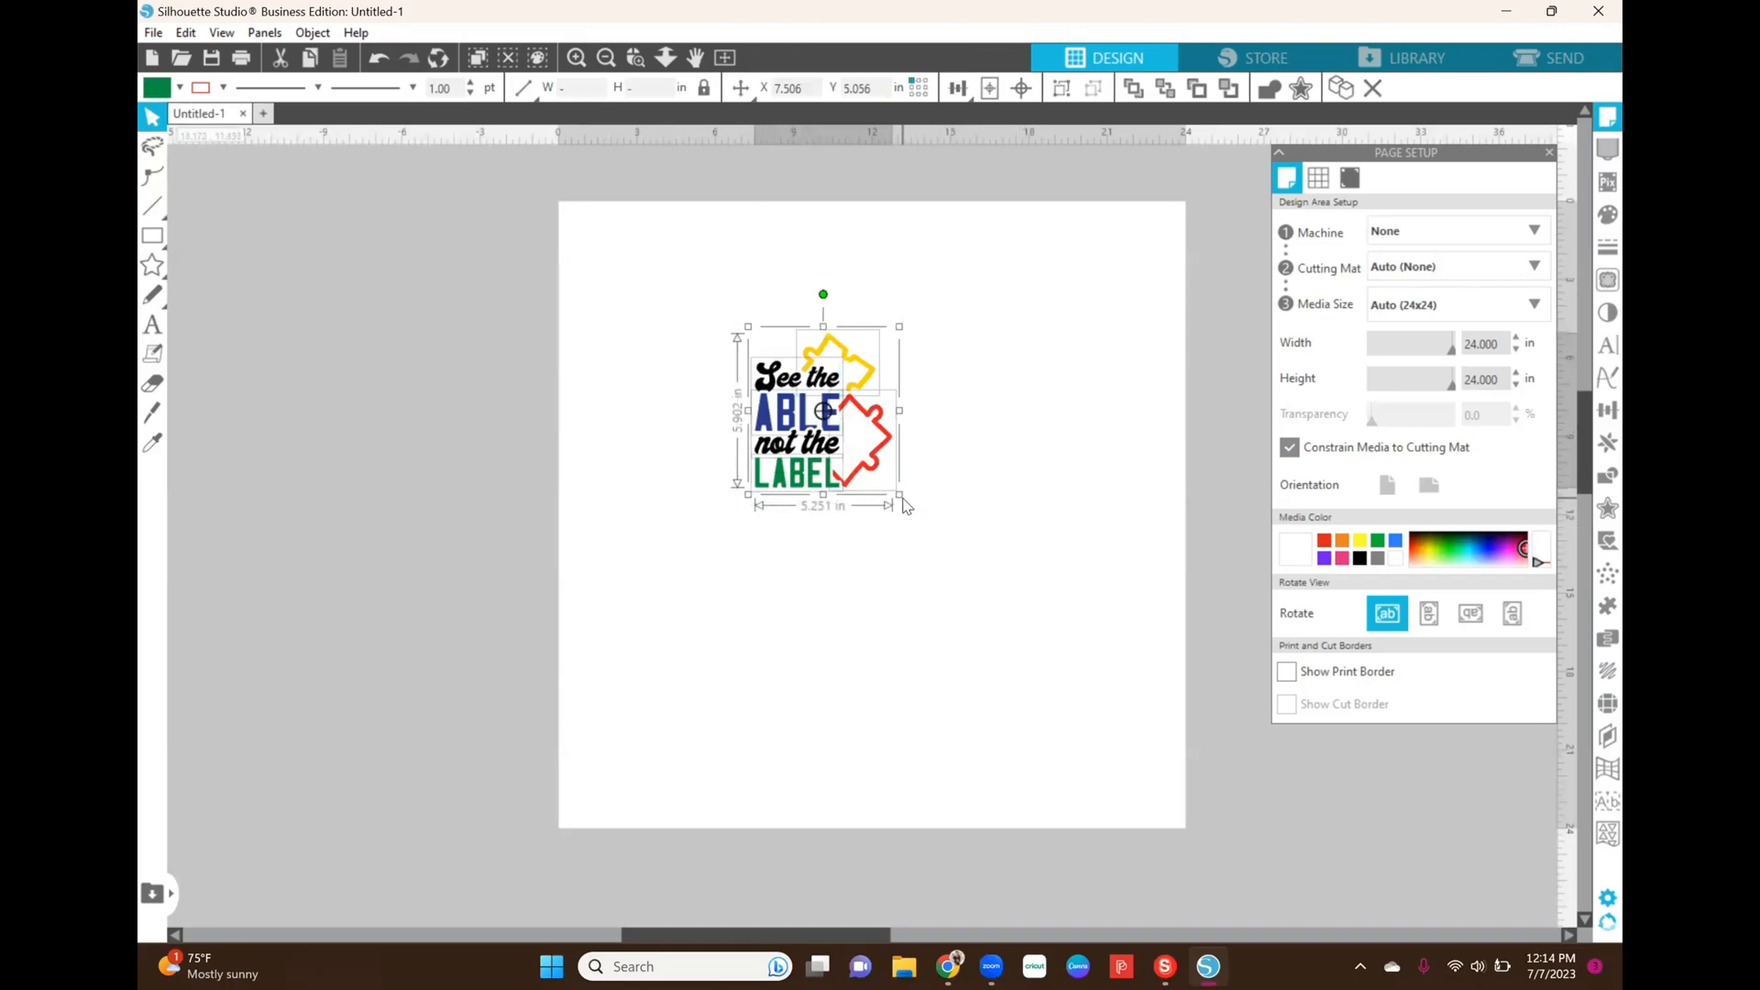
pyautogui.moveTo(900, 495); pyautogui.dragTo(1031, 662)
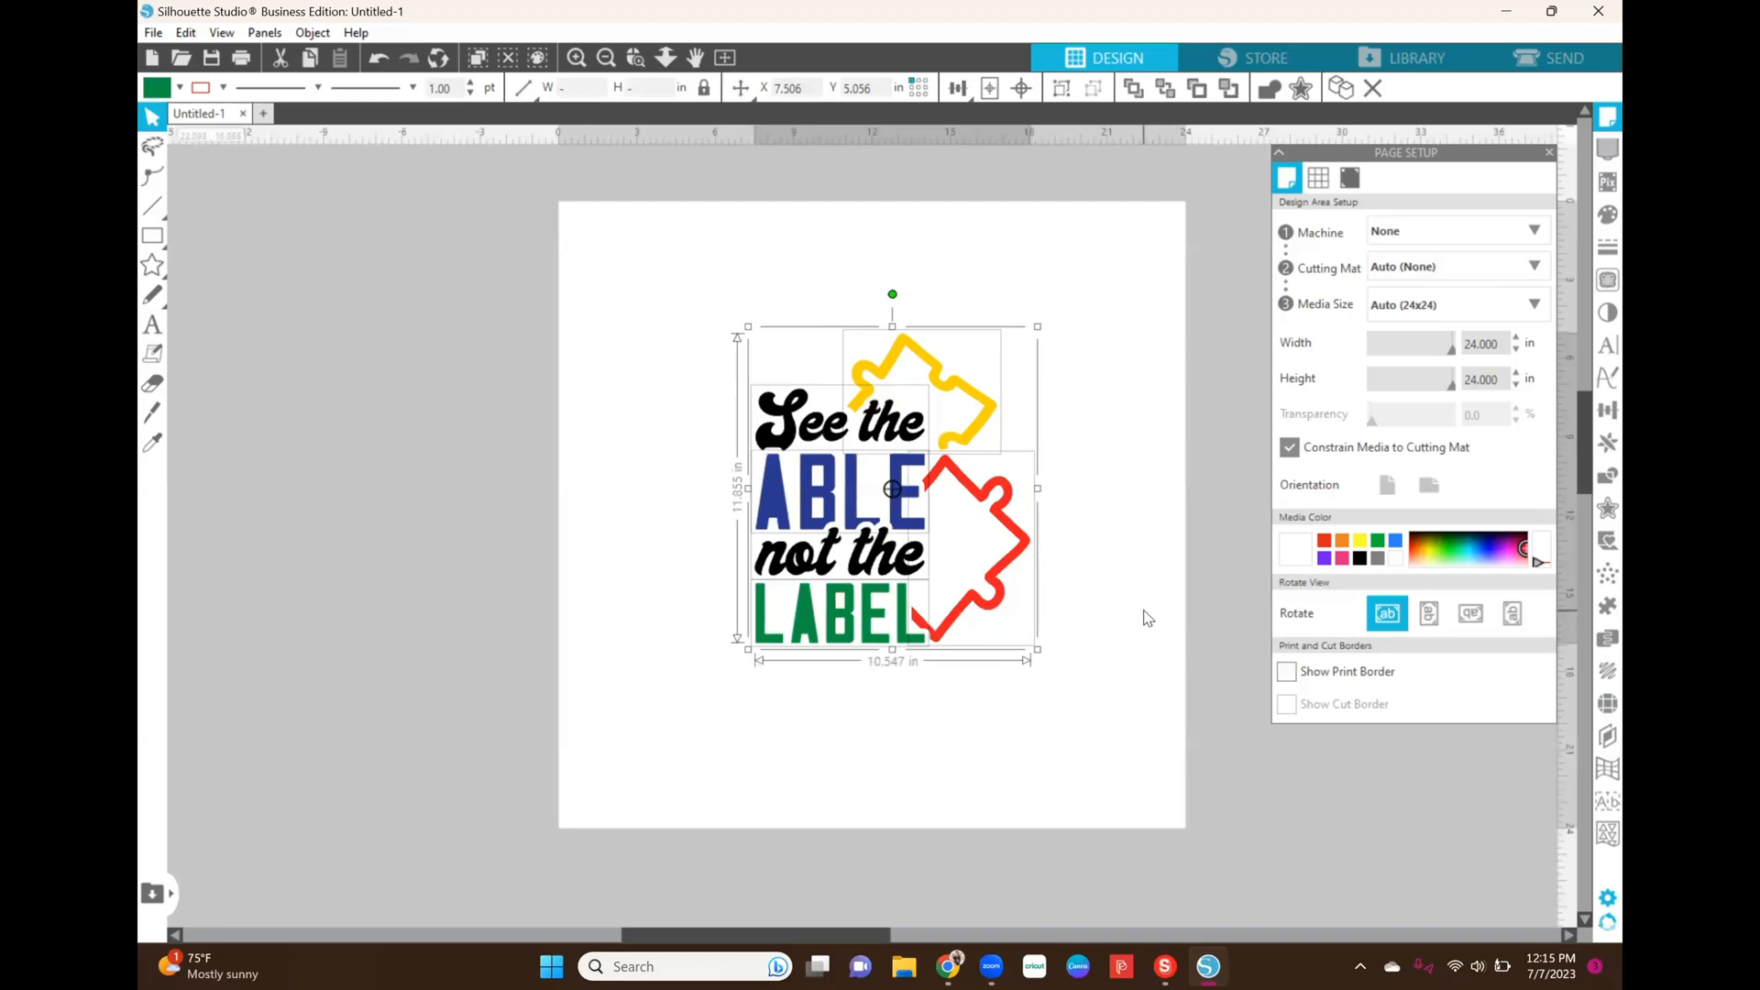
pyautogui.moveTo(1038, 649); pyautogui.dragTo(1055, 671)
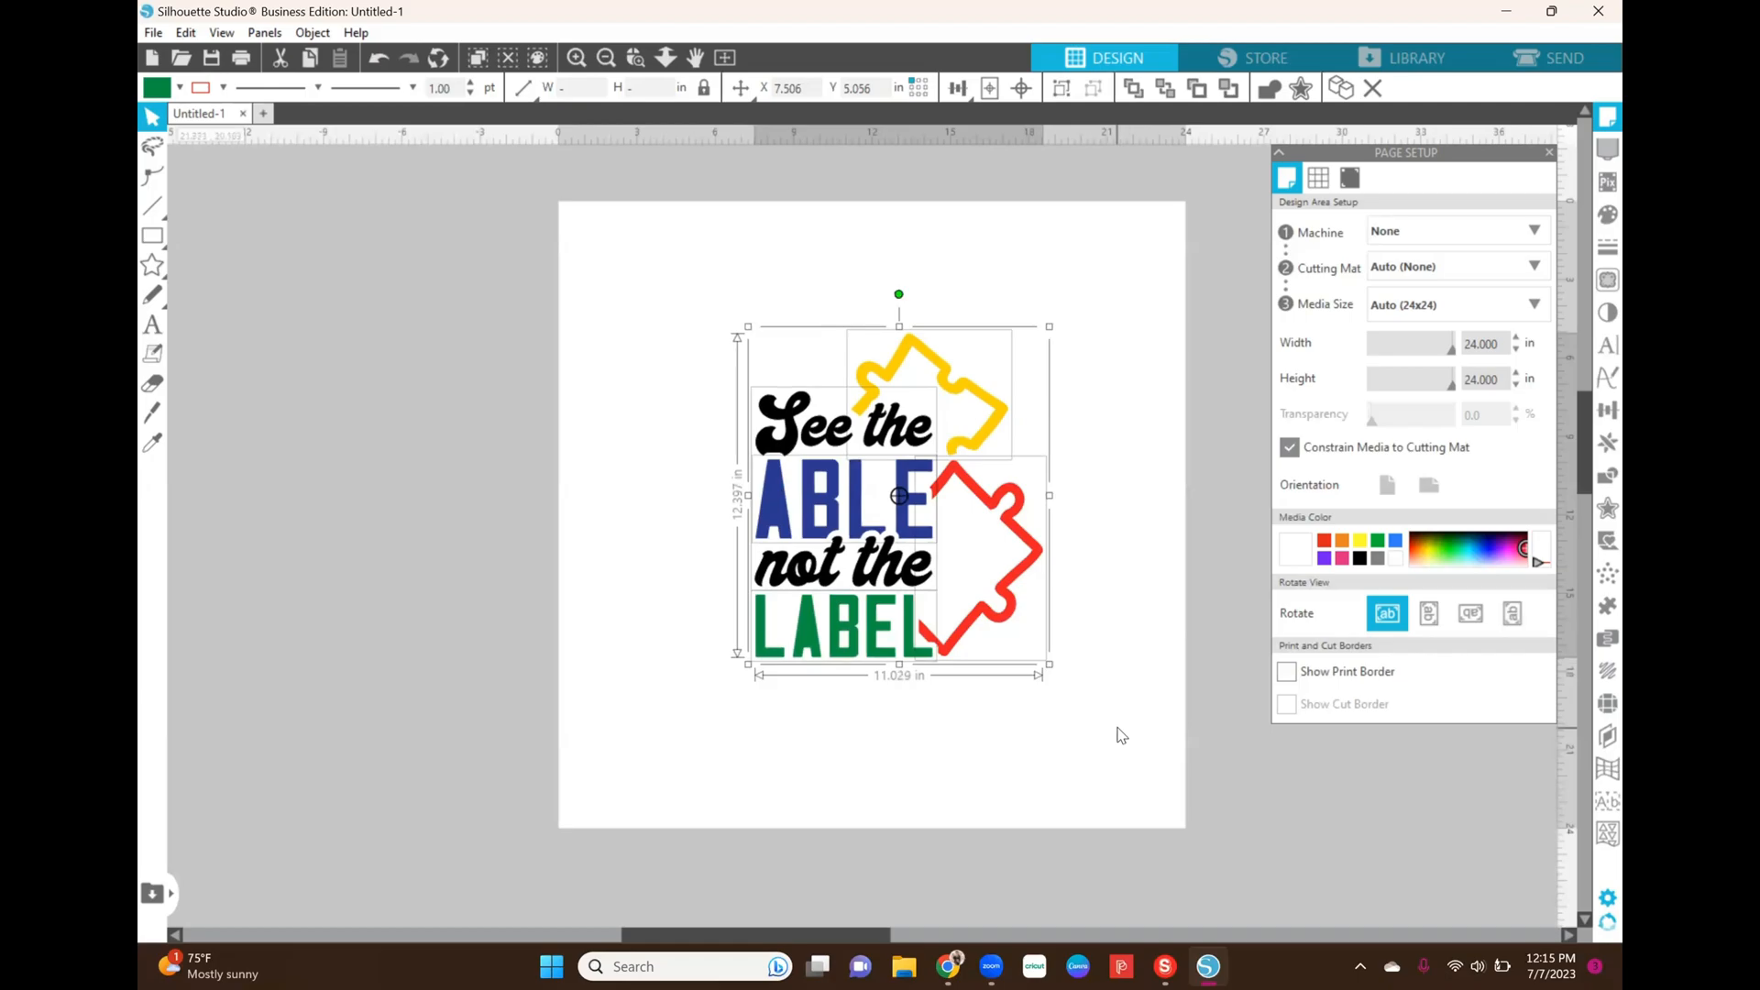
pyautogui.moveTo(1049, 664); pyautogui.dragTo(1047, 662)
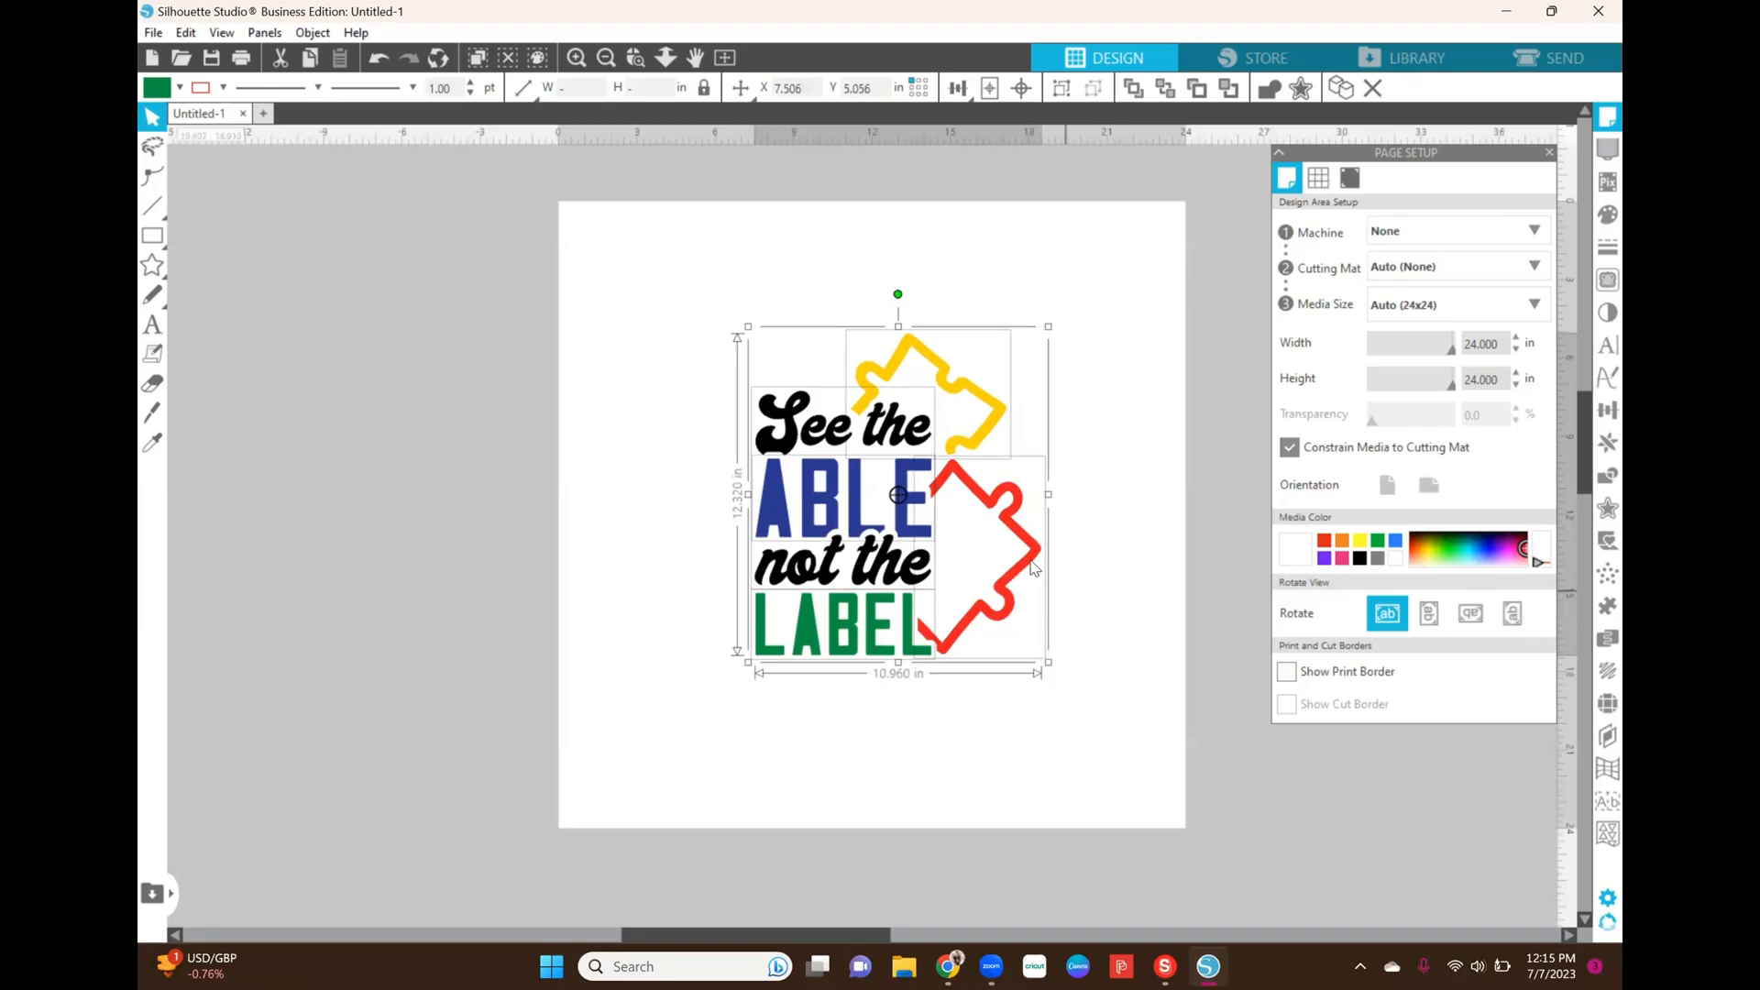
pyautogui.moveTo(907, 476); pyautogui.dragTo(882, 464)
pyautogui.click(1141, 536)
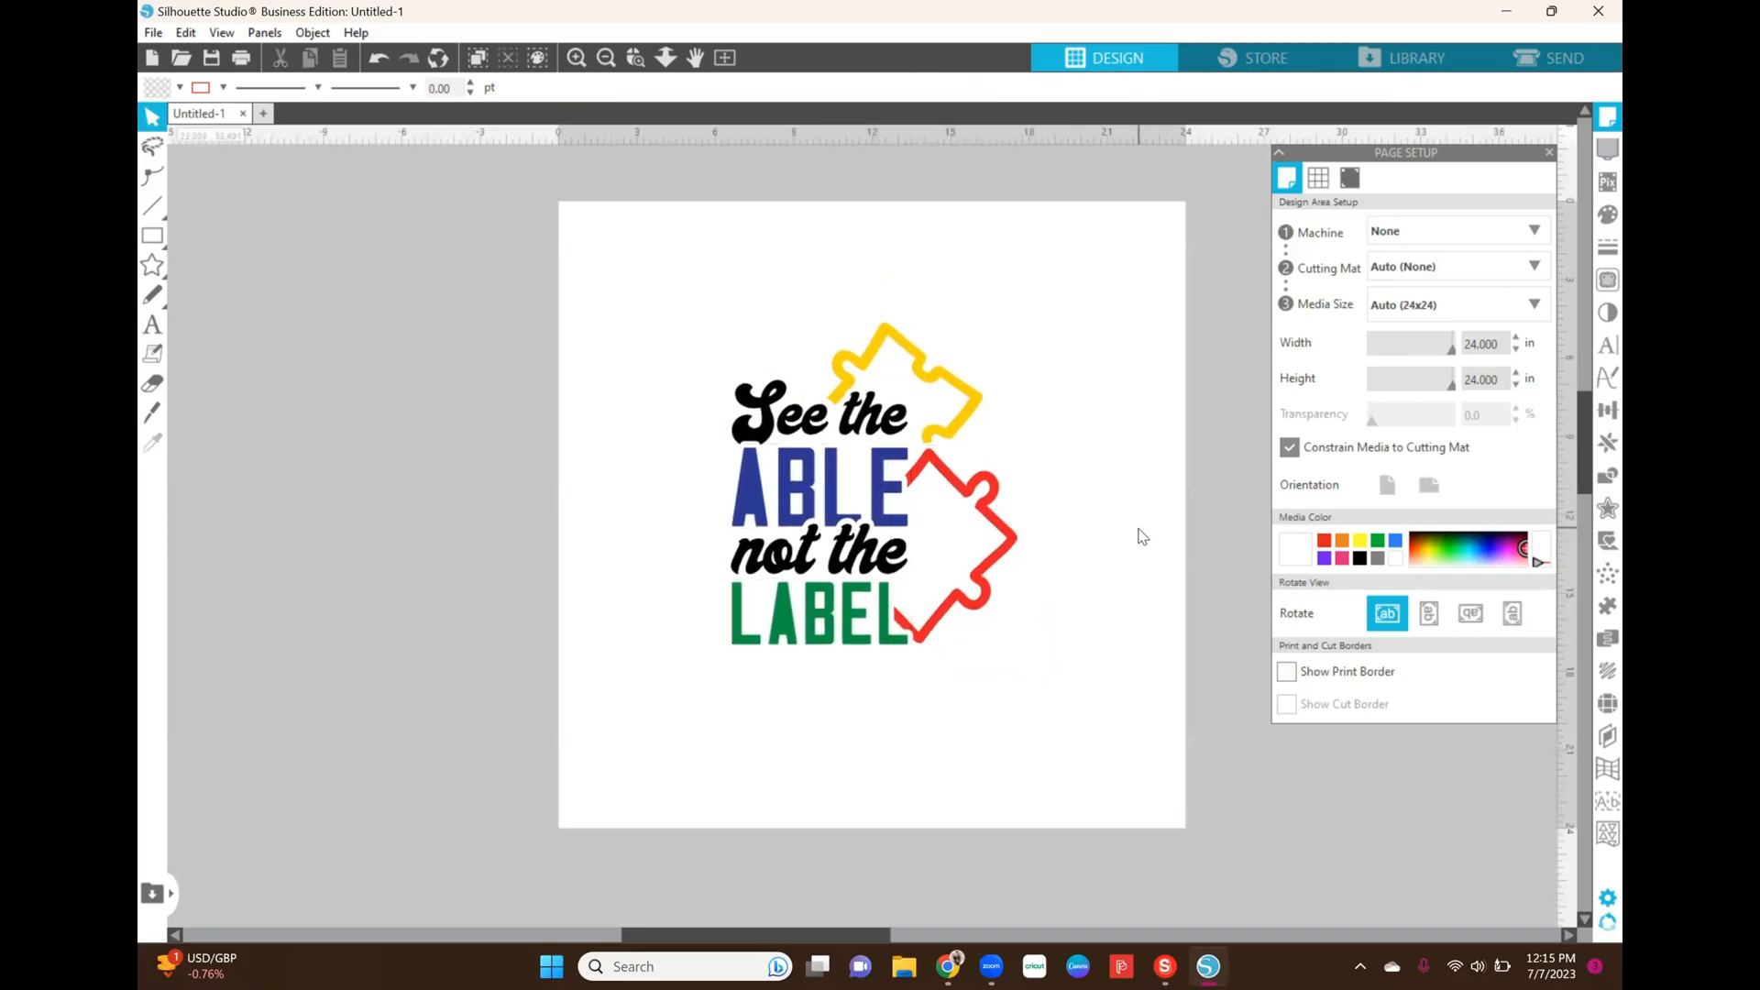
# Step: Move the black "See the" and "not the" lettering out of the design to the empty area beside the page
pyautogui.click(782, 427)
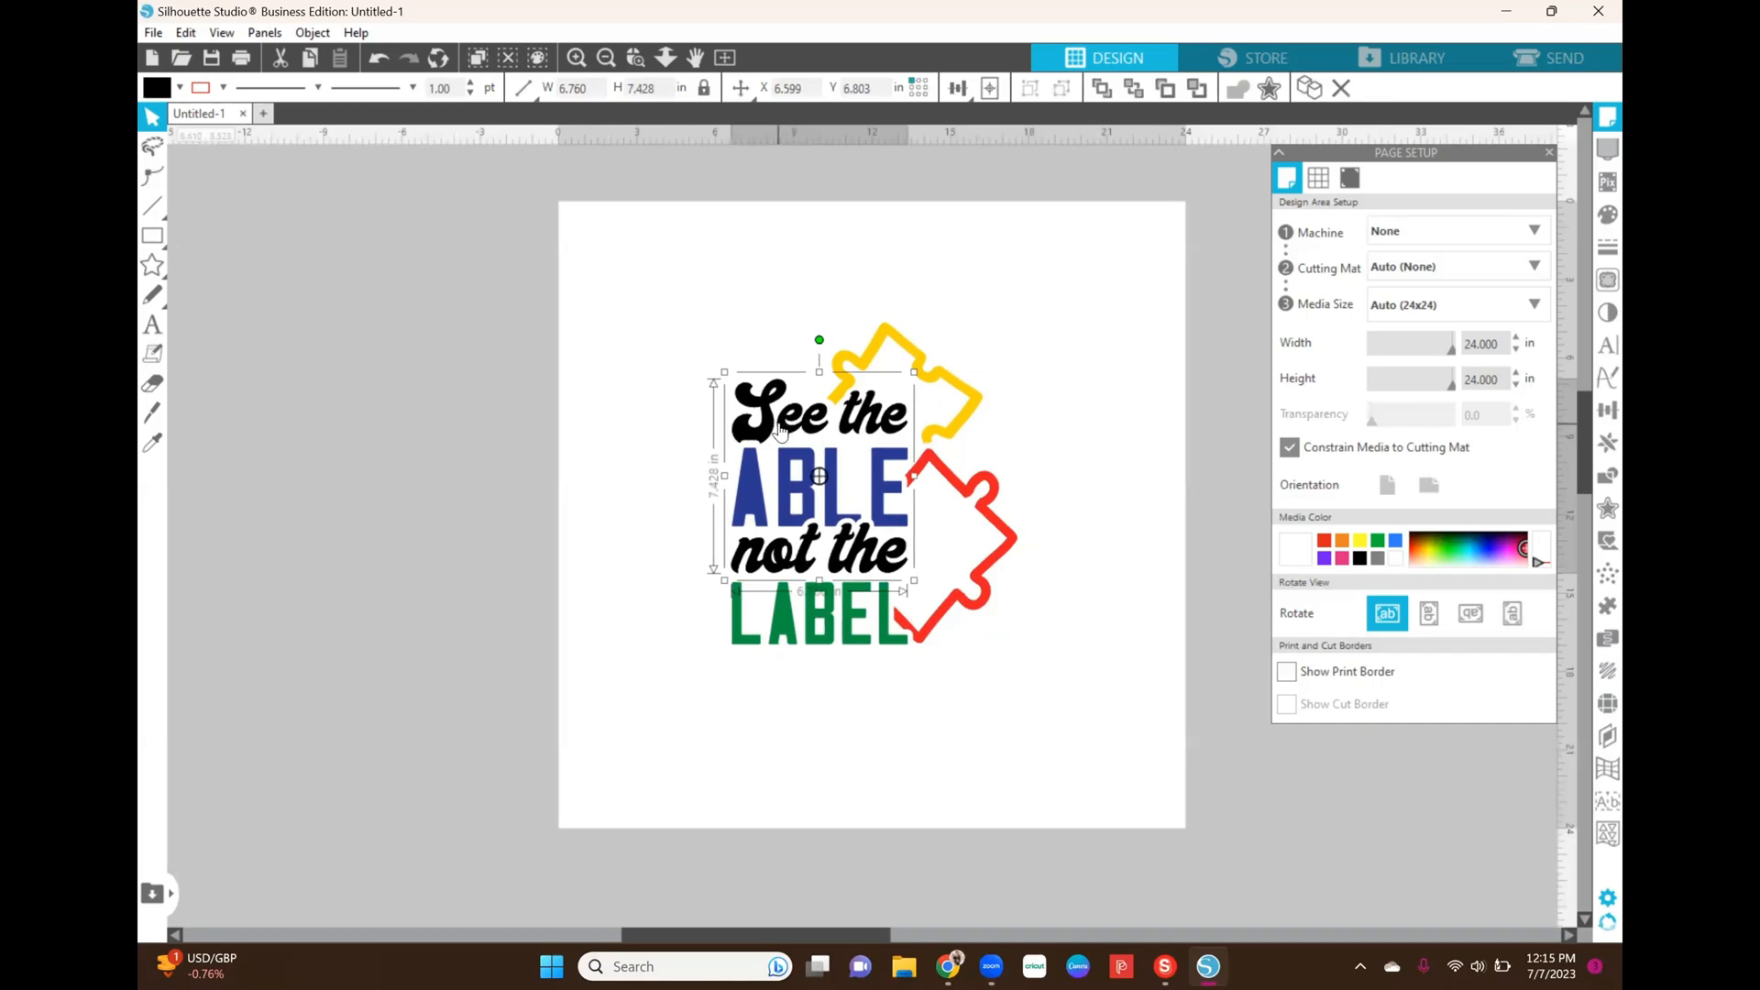
pyautogui.moveTo(780, 429); pyautogui.dragTo(338, 431)
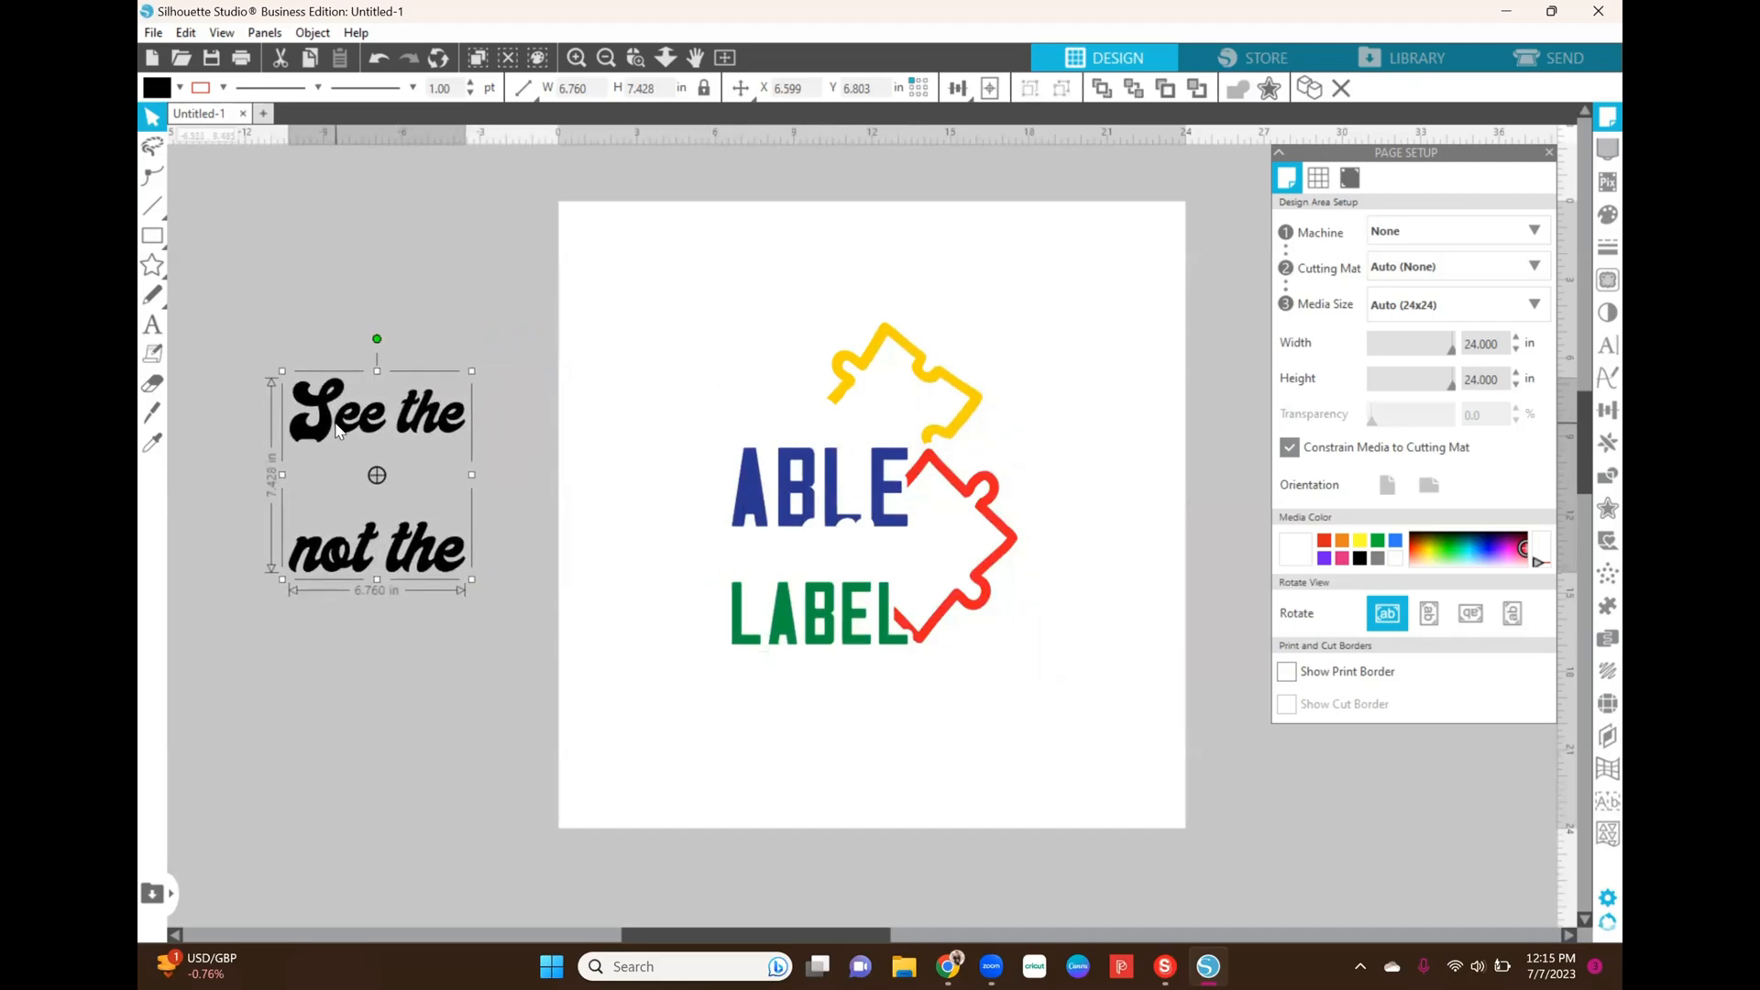
pyautogui.moveTo(338, 431); pyautogui.dragTo(537, 427)
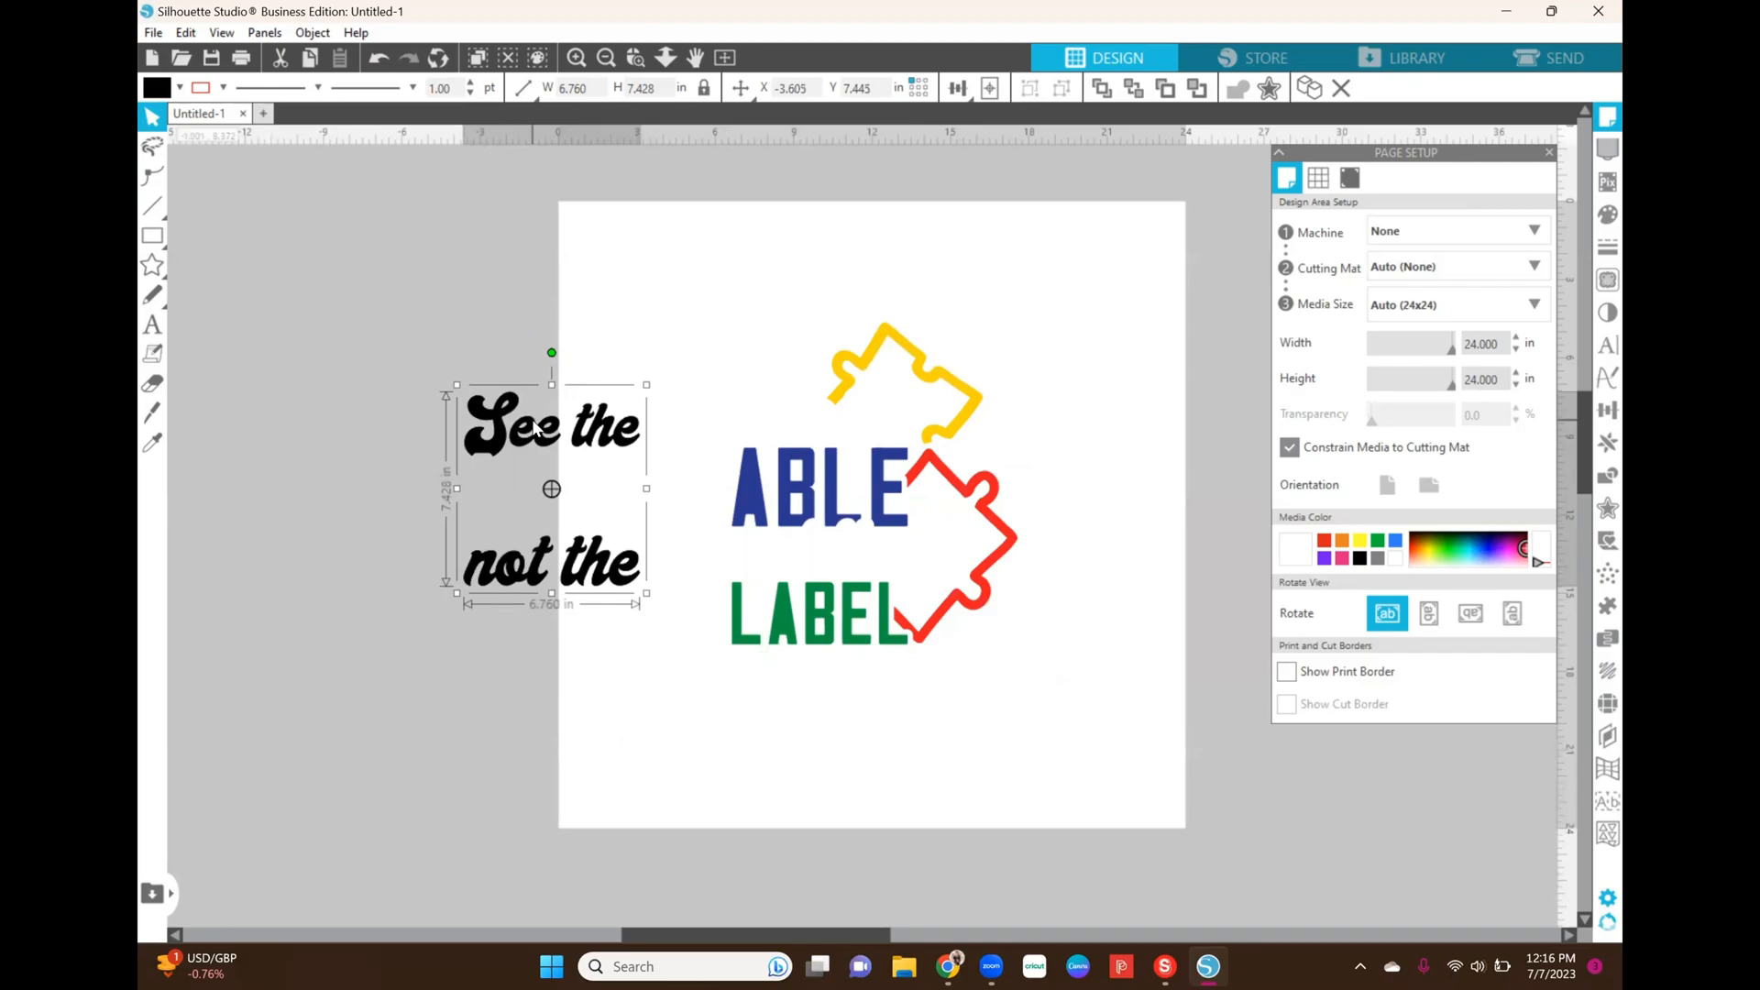
pyautogui.moveTo(536, 426); pyautogui.dragTo(420, 415)
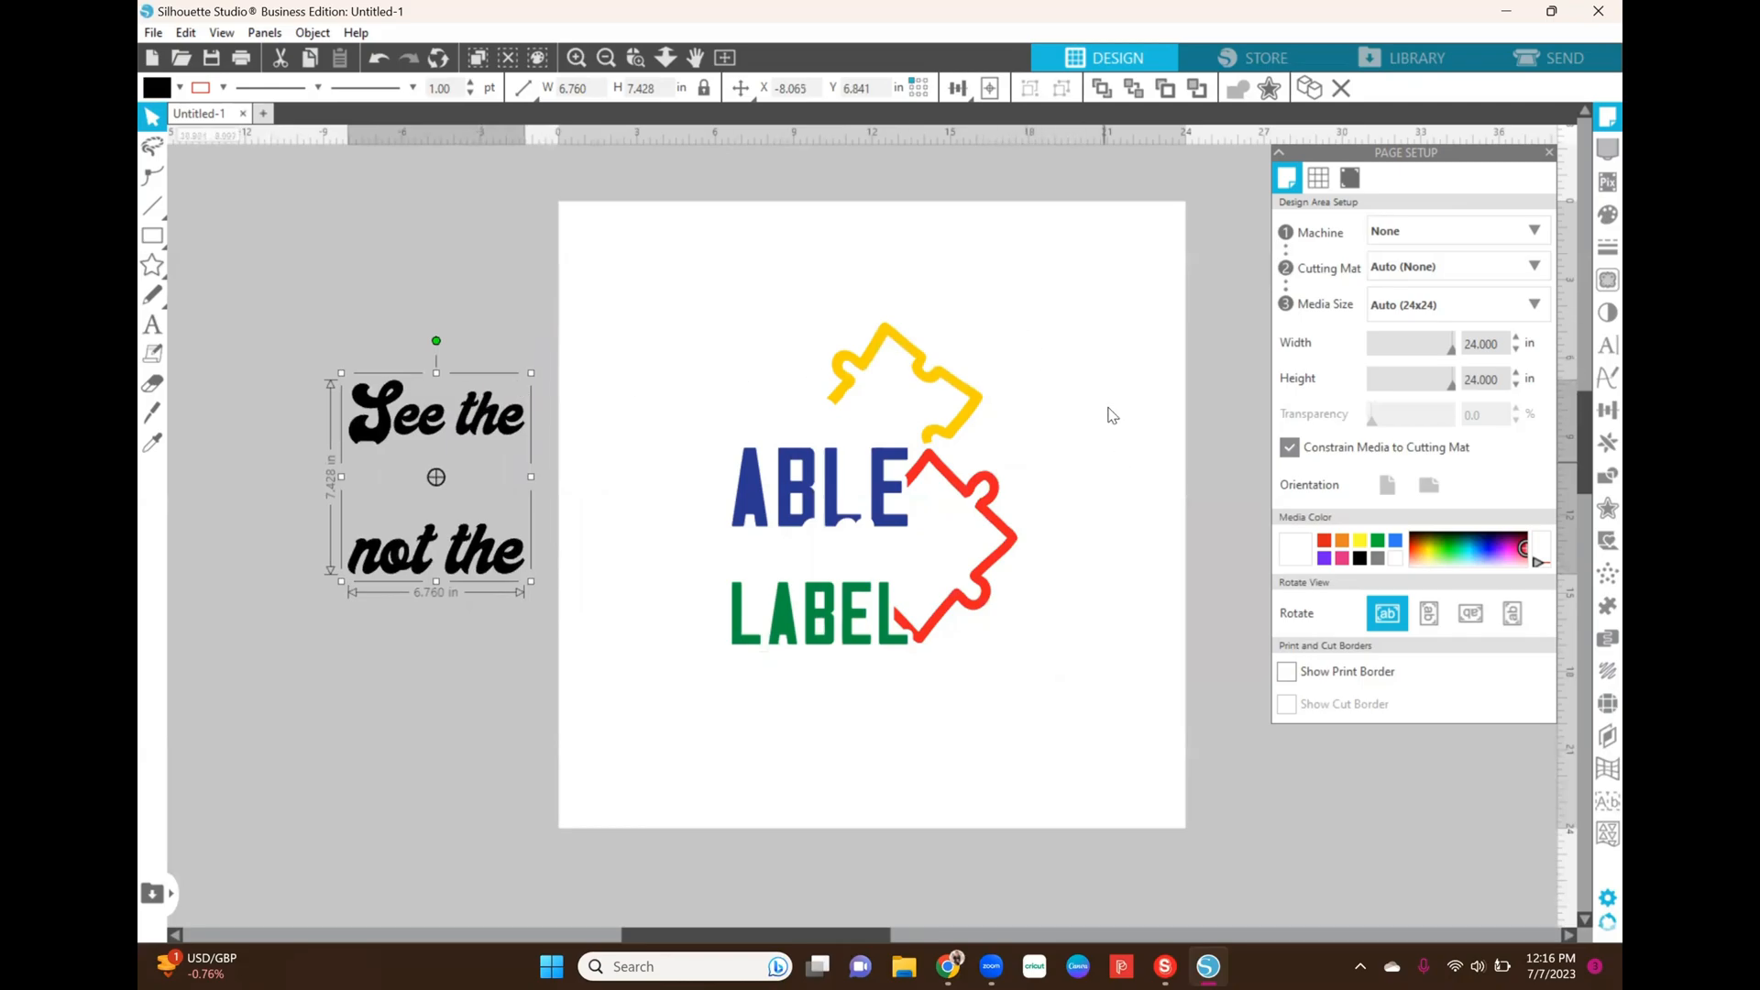
# Step: Compare the Edge, Linear Fill and Radial Fill rhinestone effects on the yellow puzzle piece and keep Linear Fill with 10ss stones
pyautogui.click(950, 401)
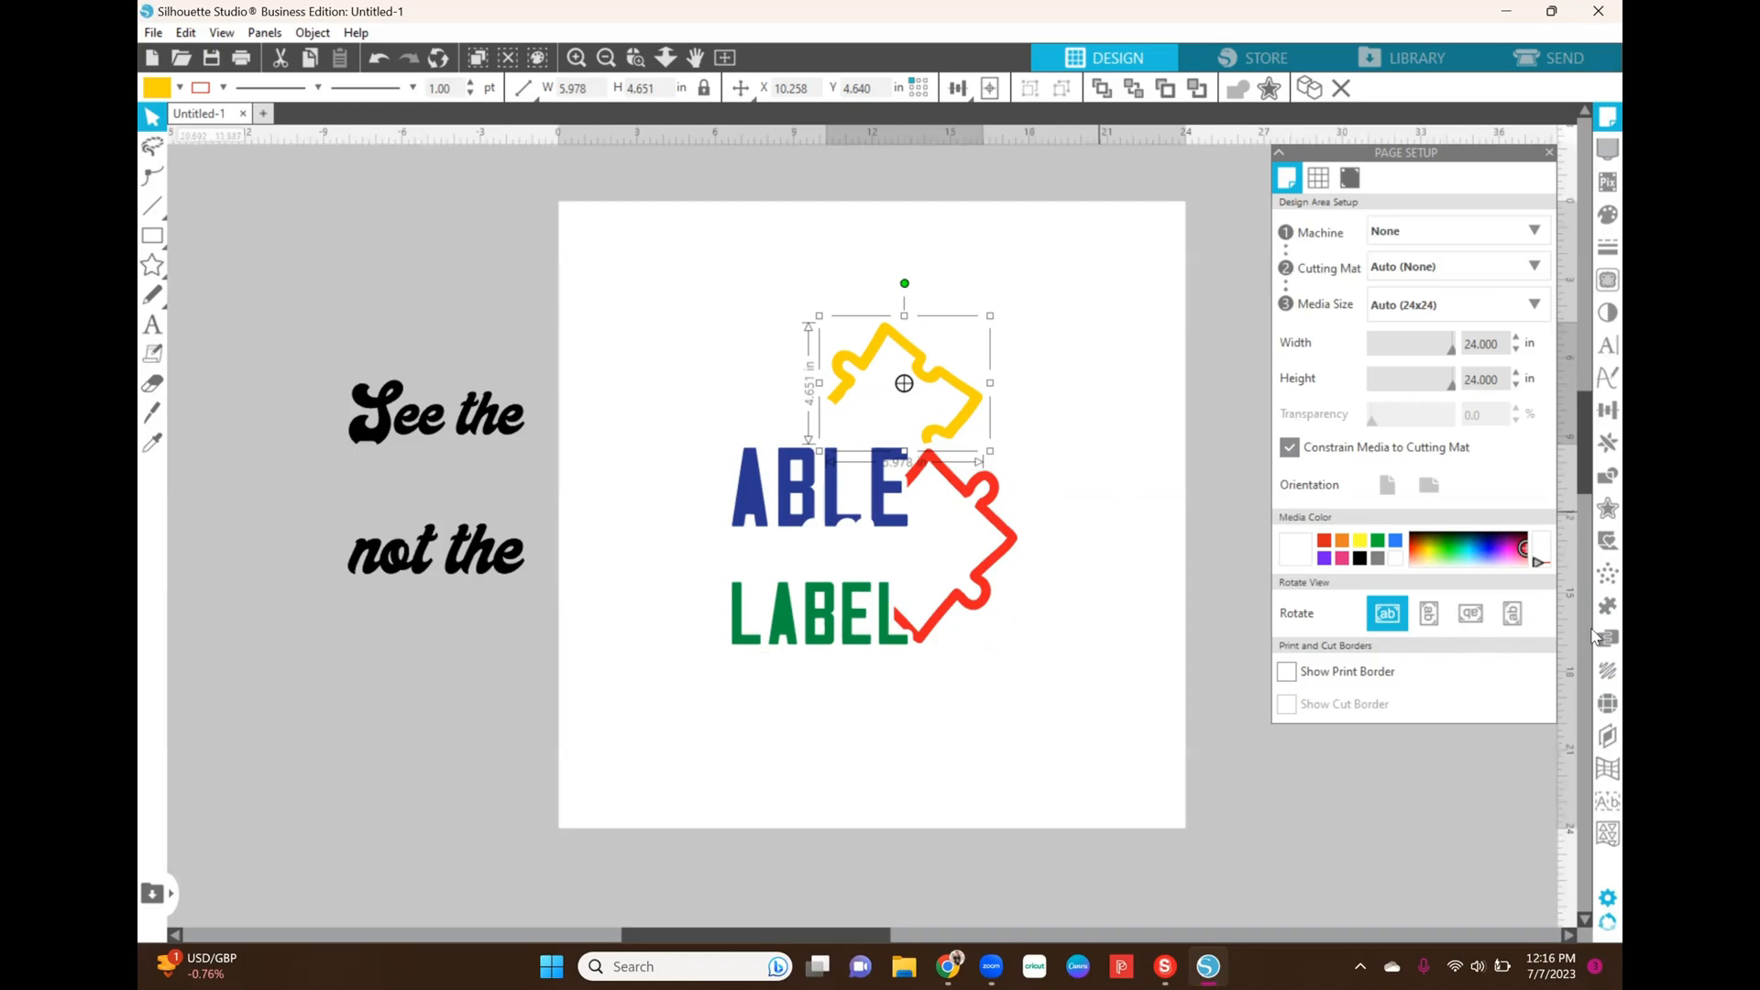
pyautogui.click(1594, 708)
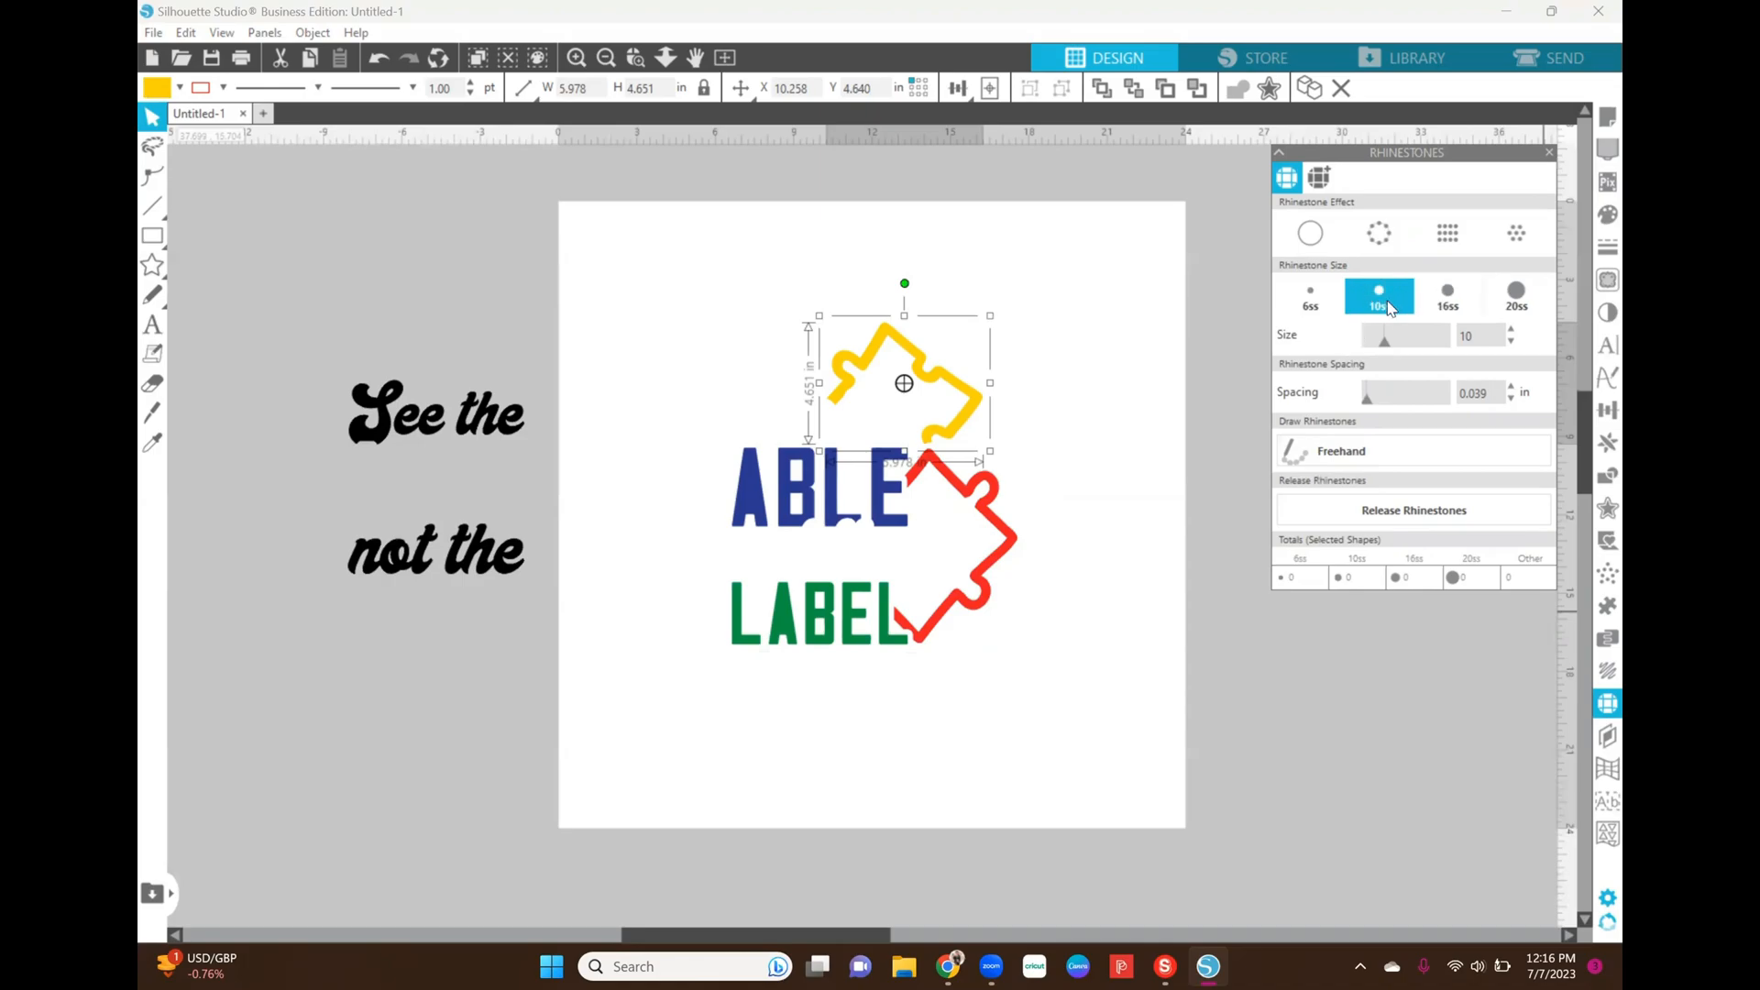
pyautogui.click(1378, 240)
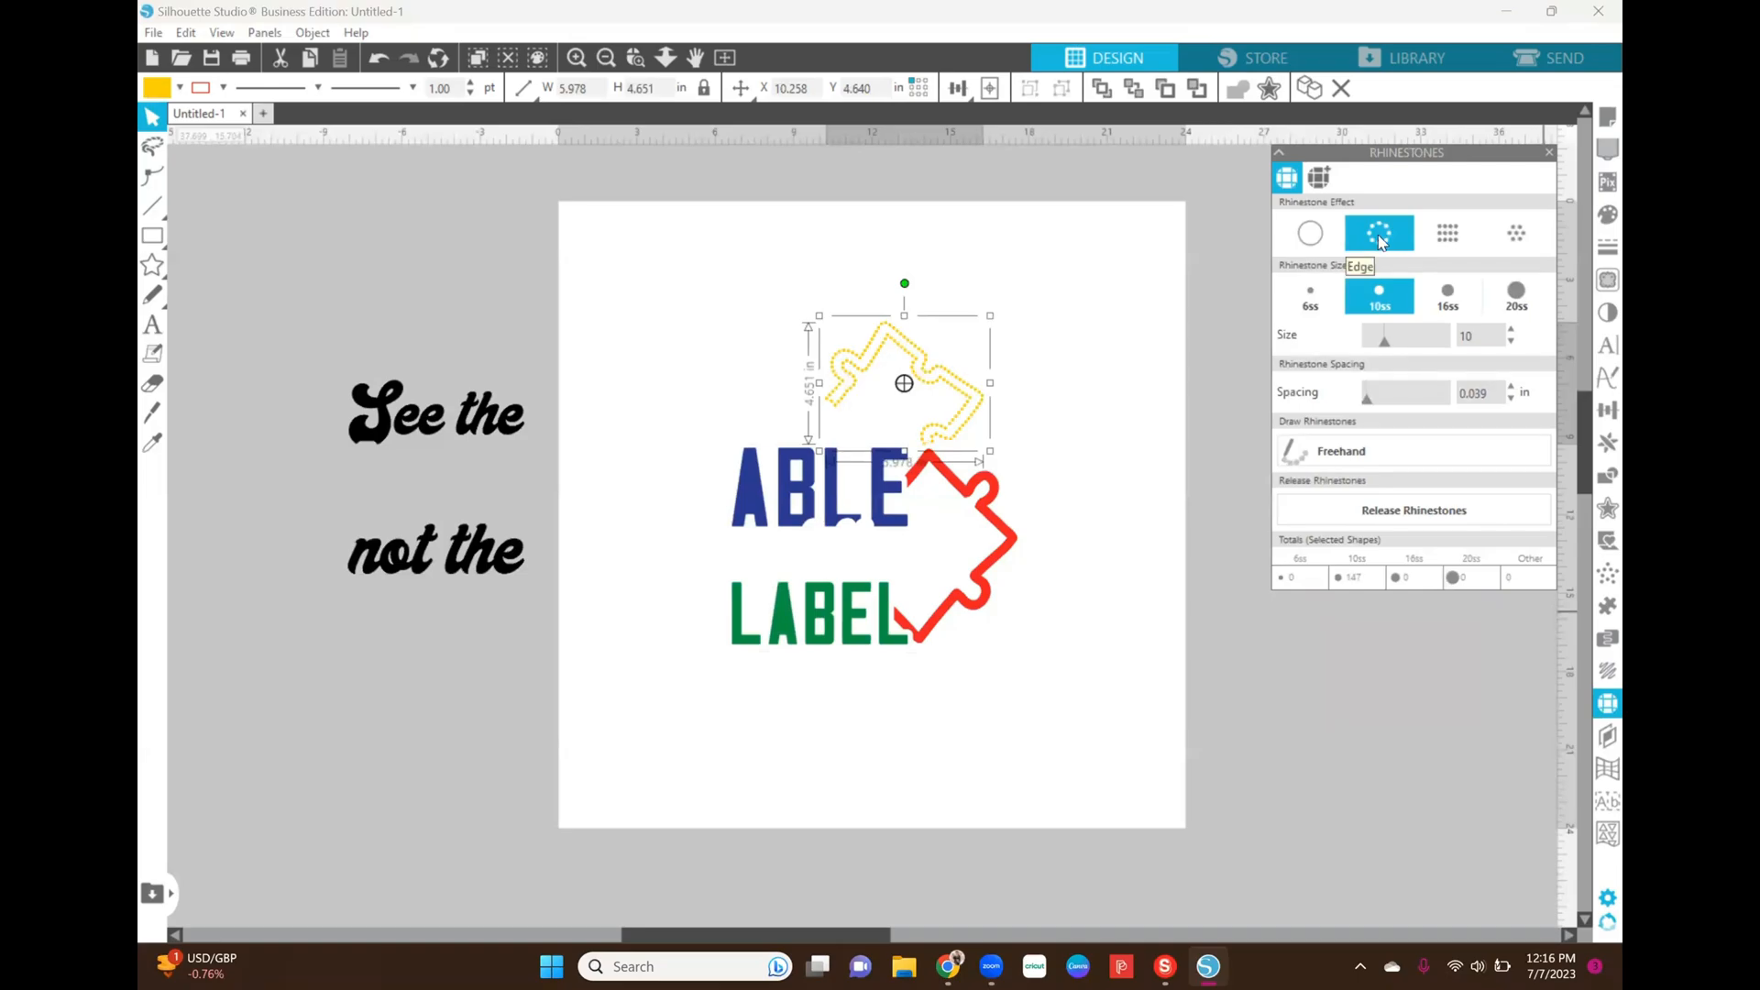
pyautogui.click(1458, 242)
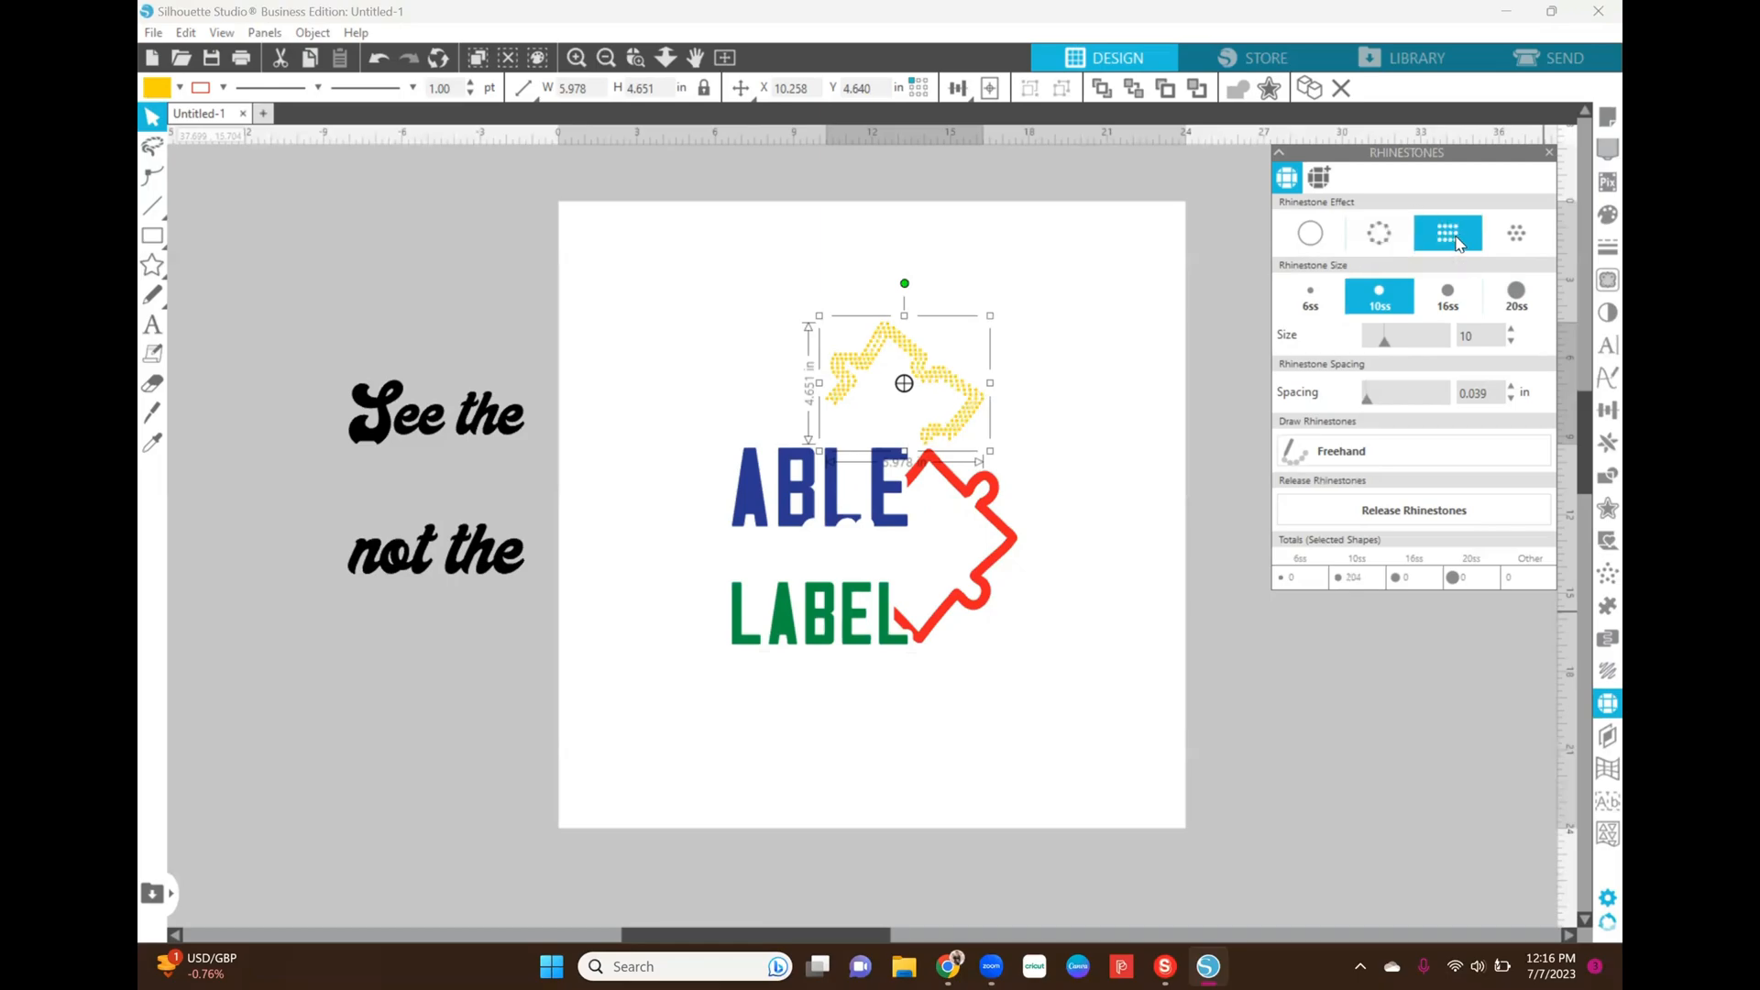
pyautogui.click(1305, 235)
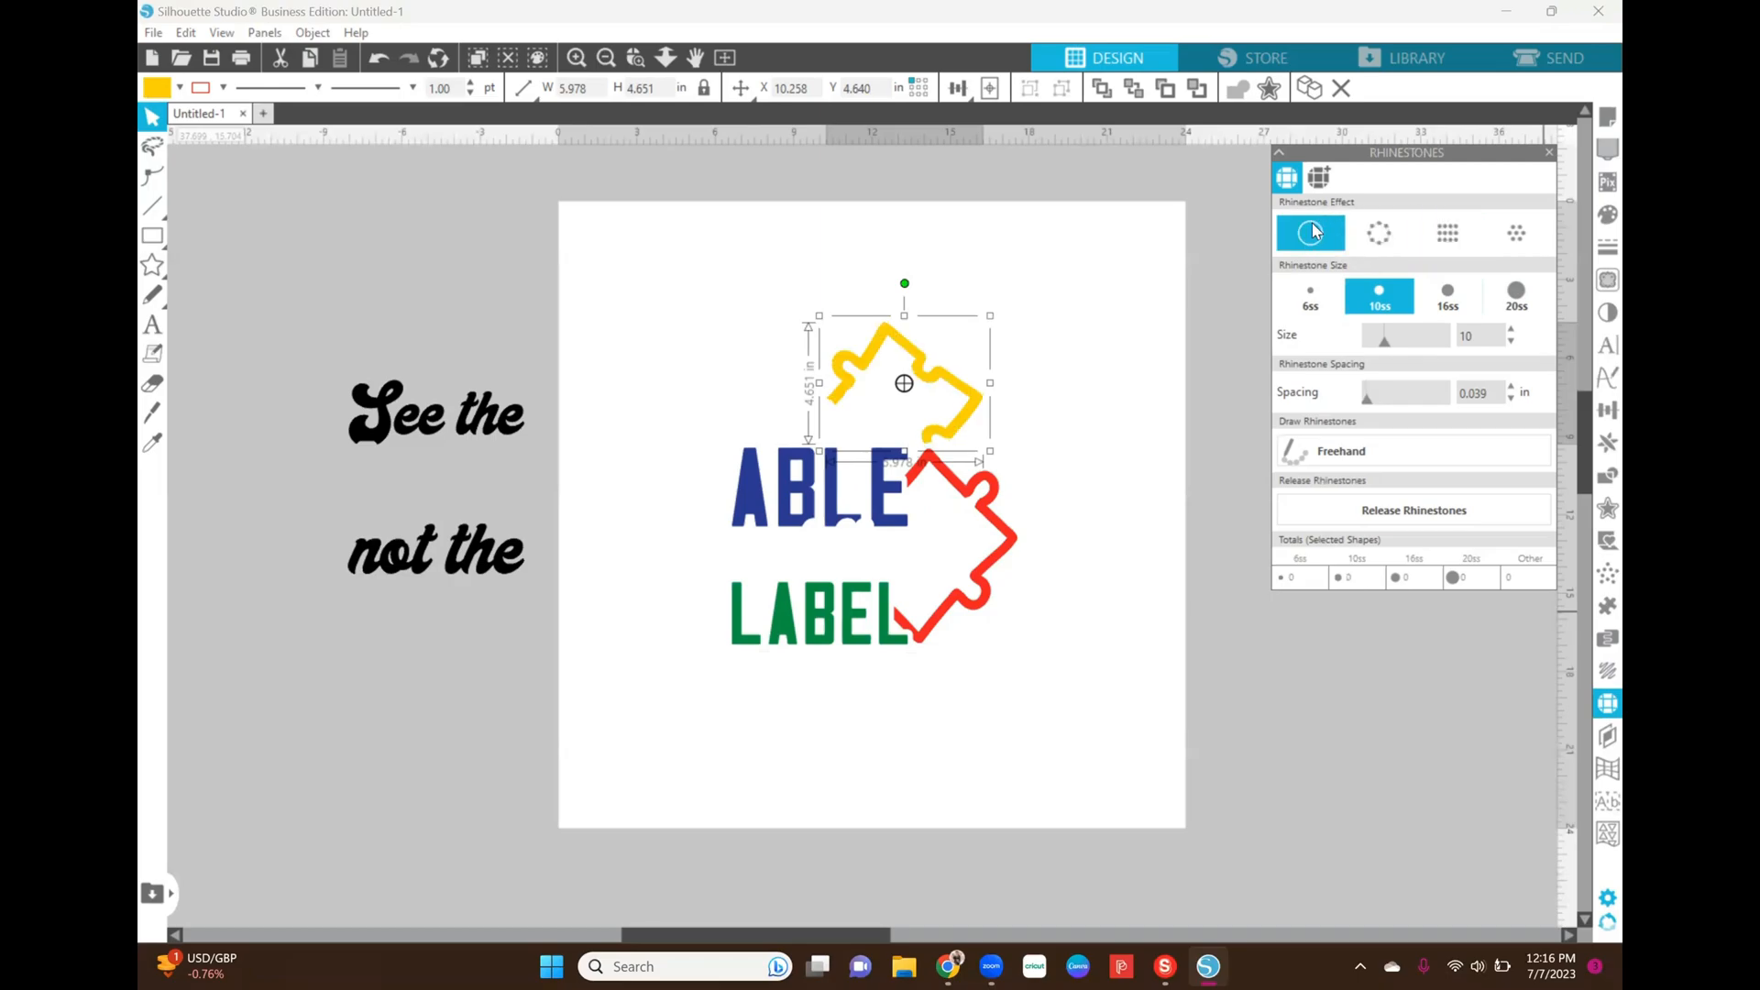
pyautogui.click(1384, 235)
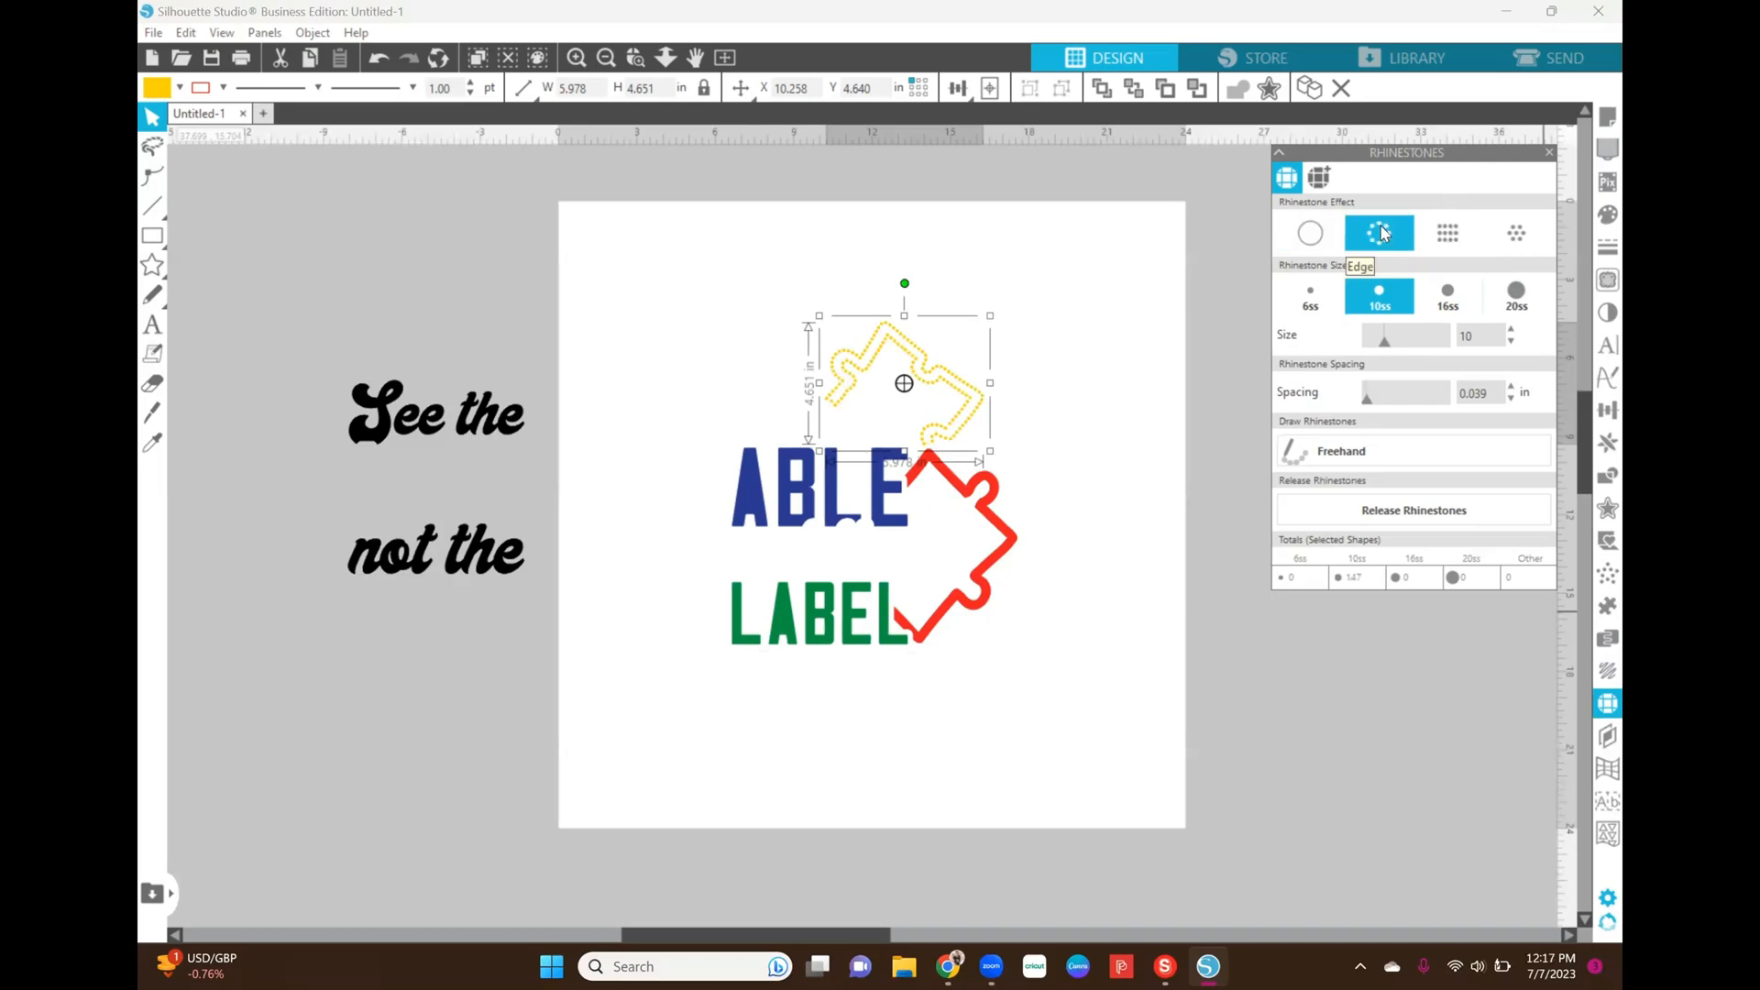
pyautogui.click(1425, 231)
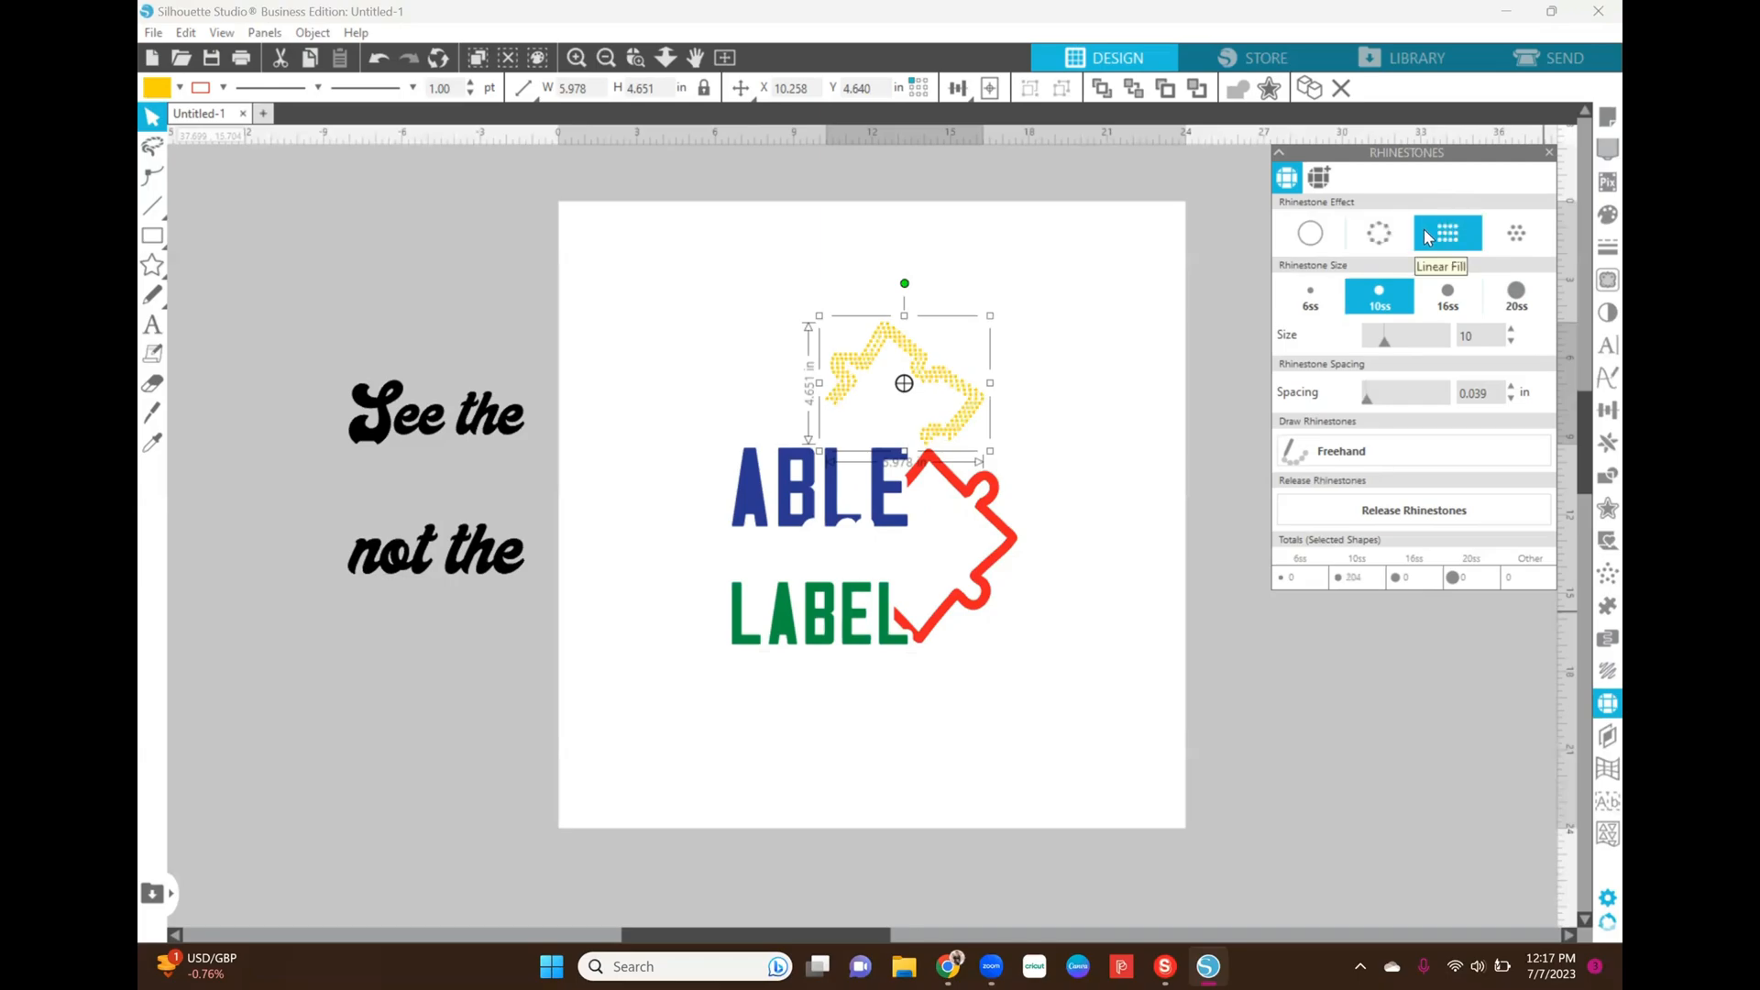
pyautogui.click(1518, 246)
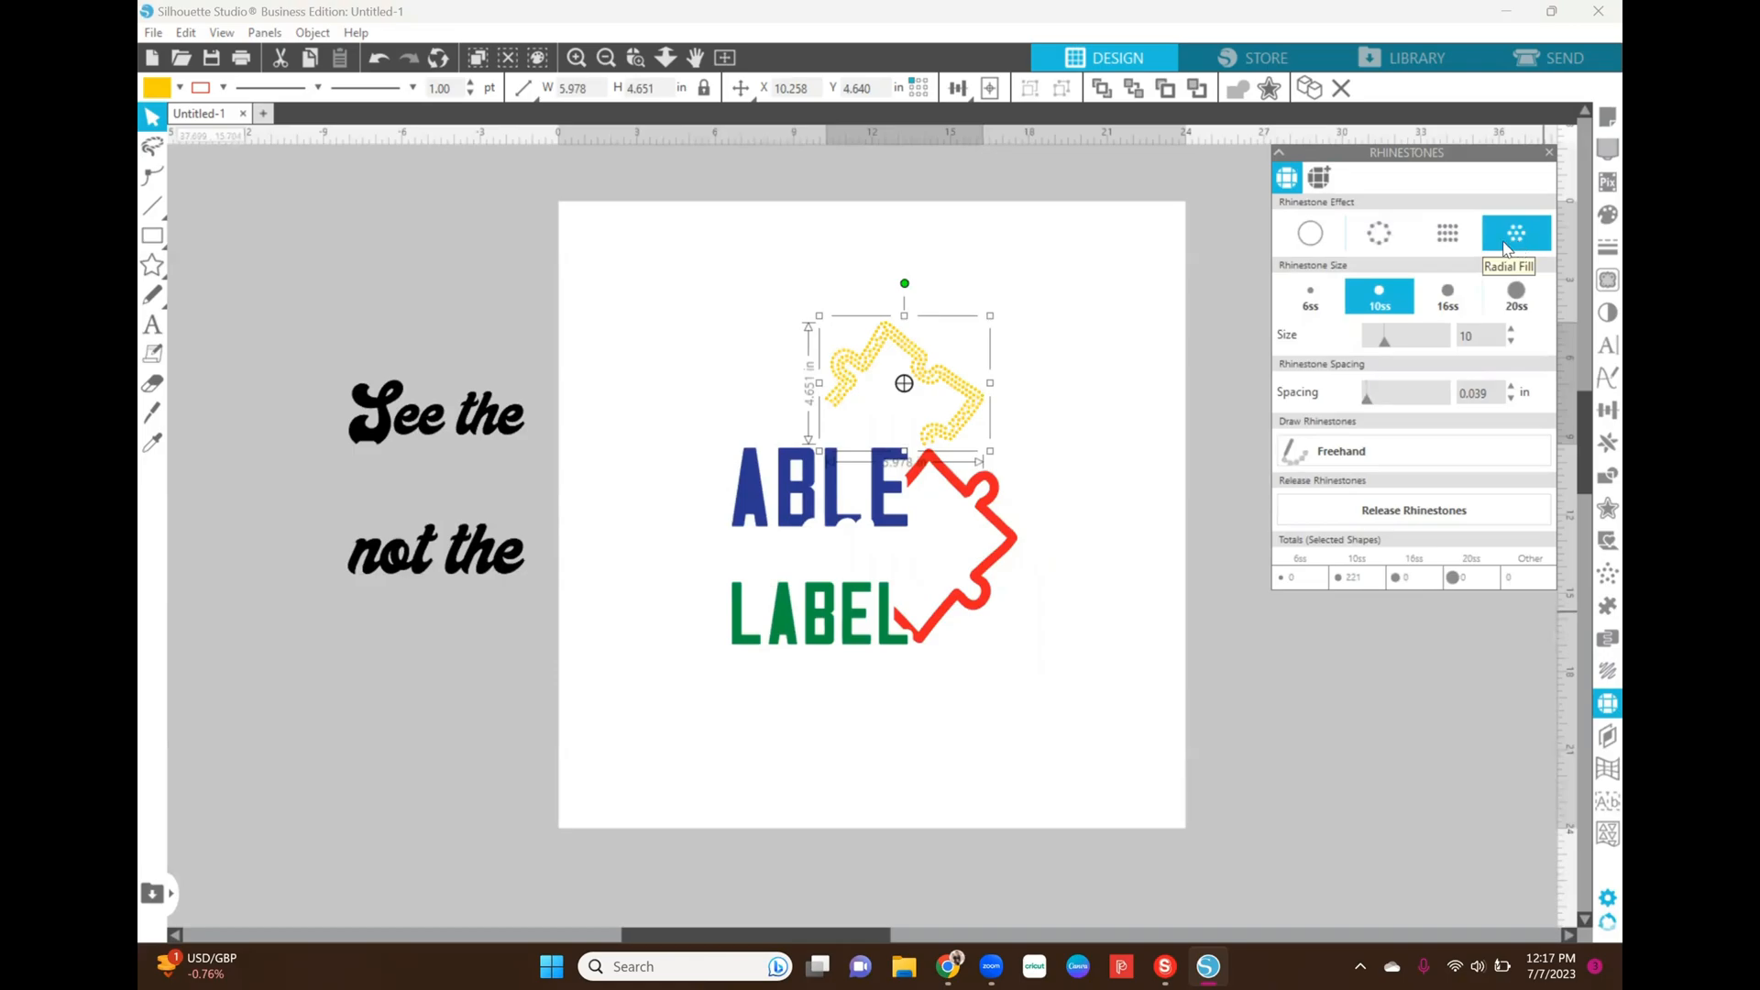
pyautogui.click(1442, 246)
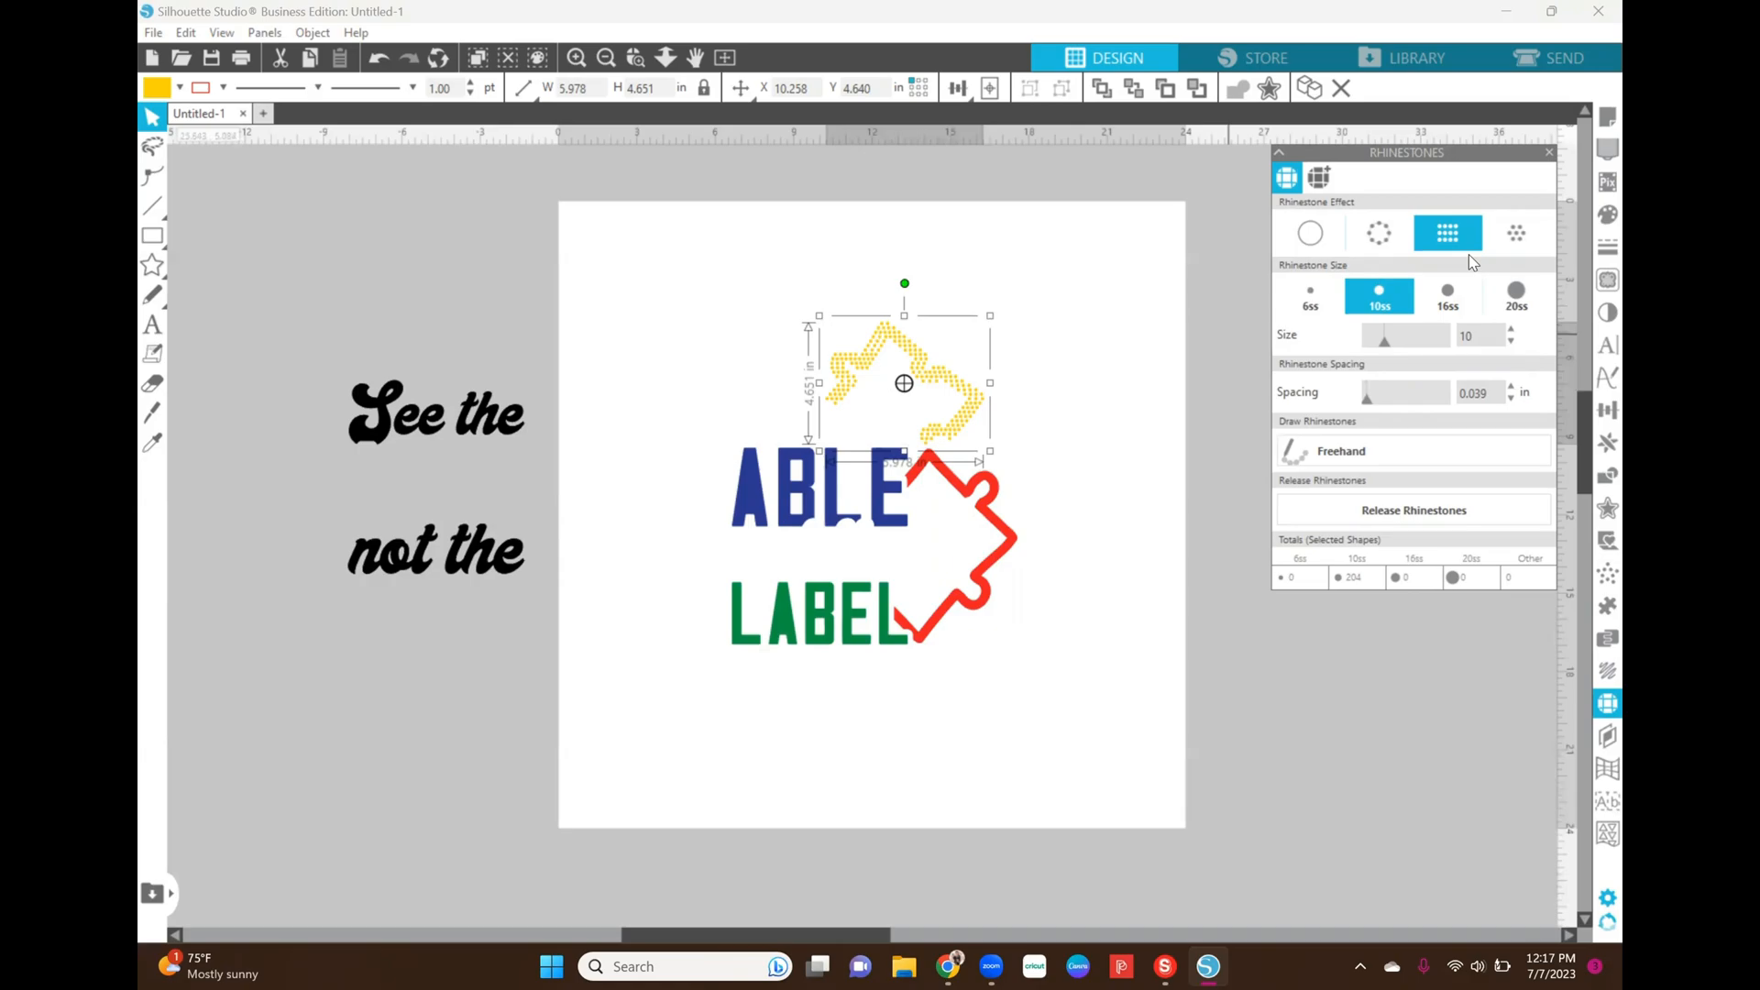
pyautogui.click(1190, 416)
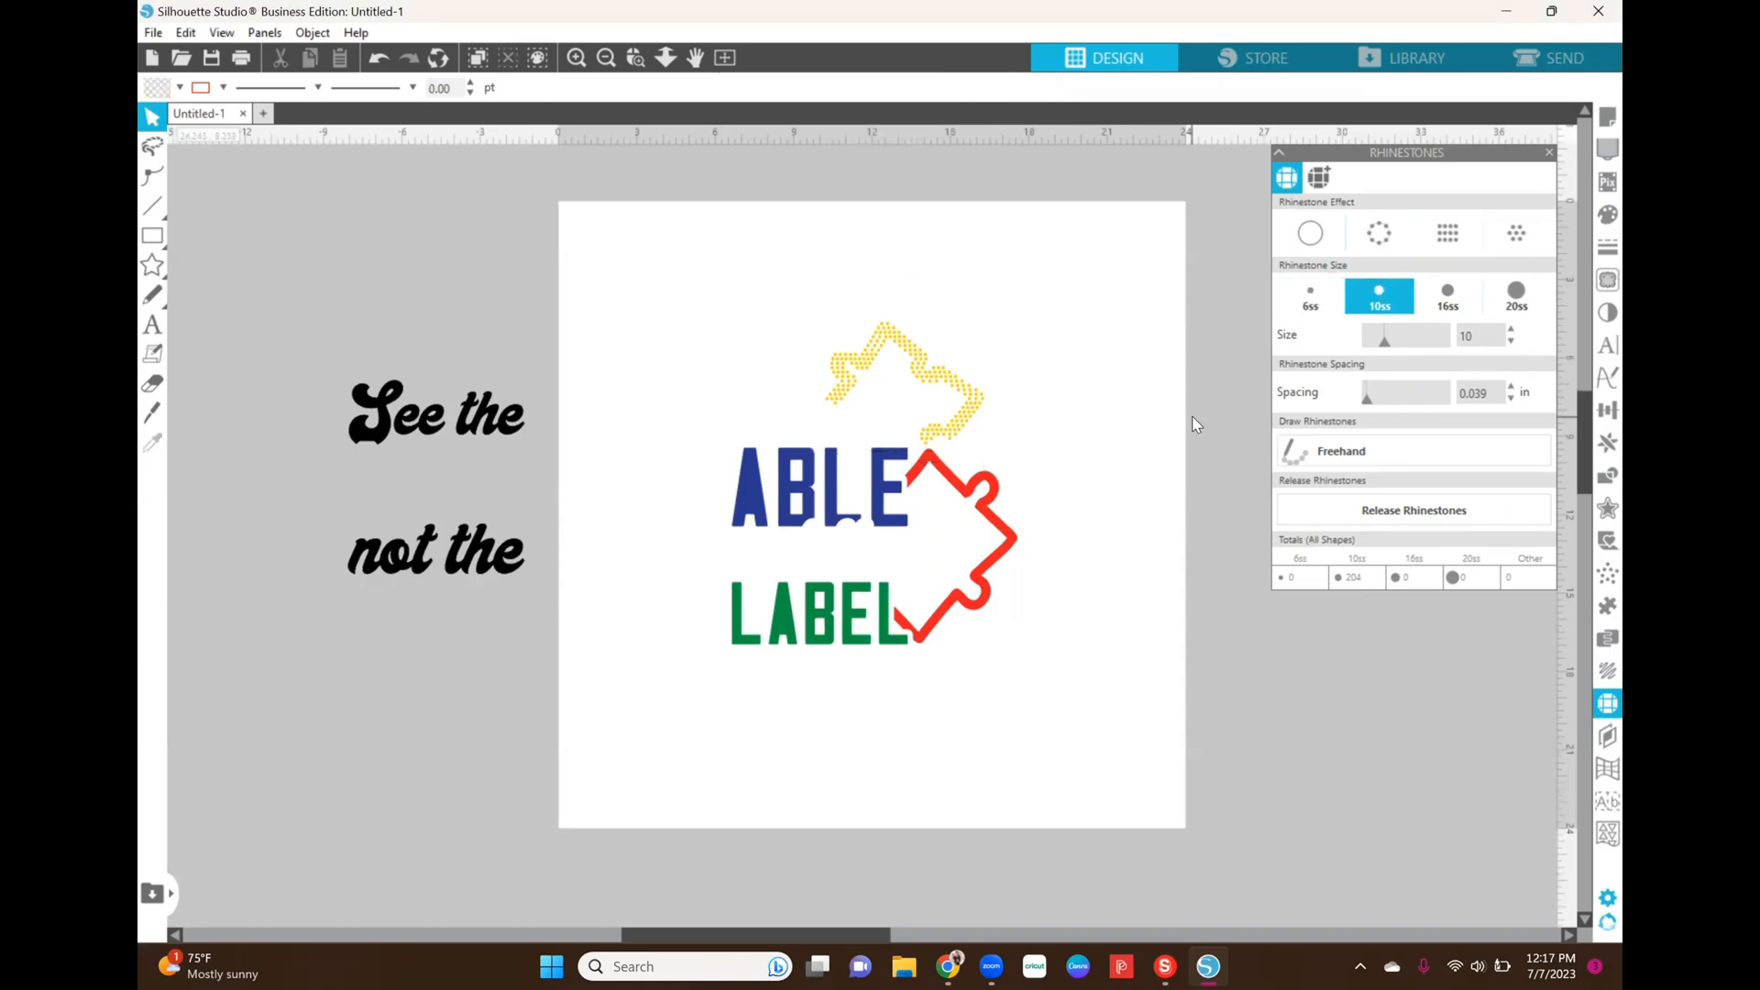
# Step: Fill the red puzzle piece with 10ss rhinestones using the Linear Fill effect
pyautogui.click(1021, 548)
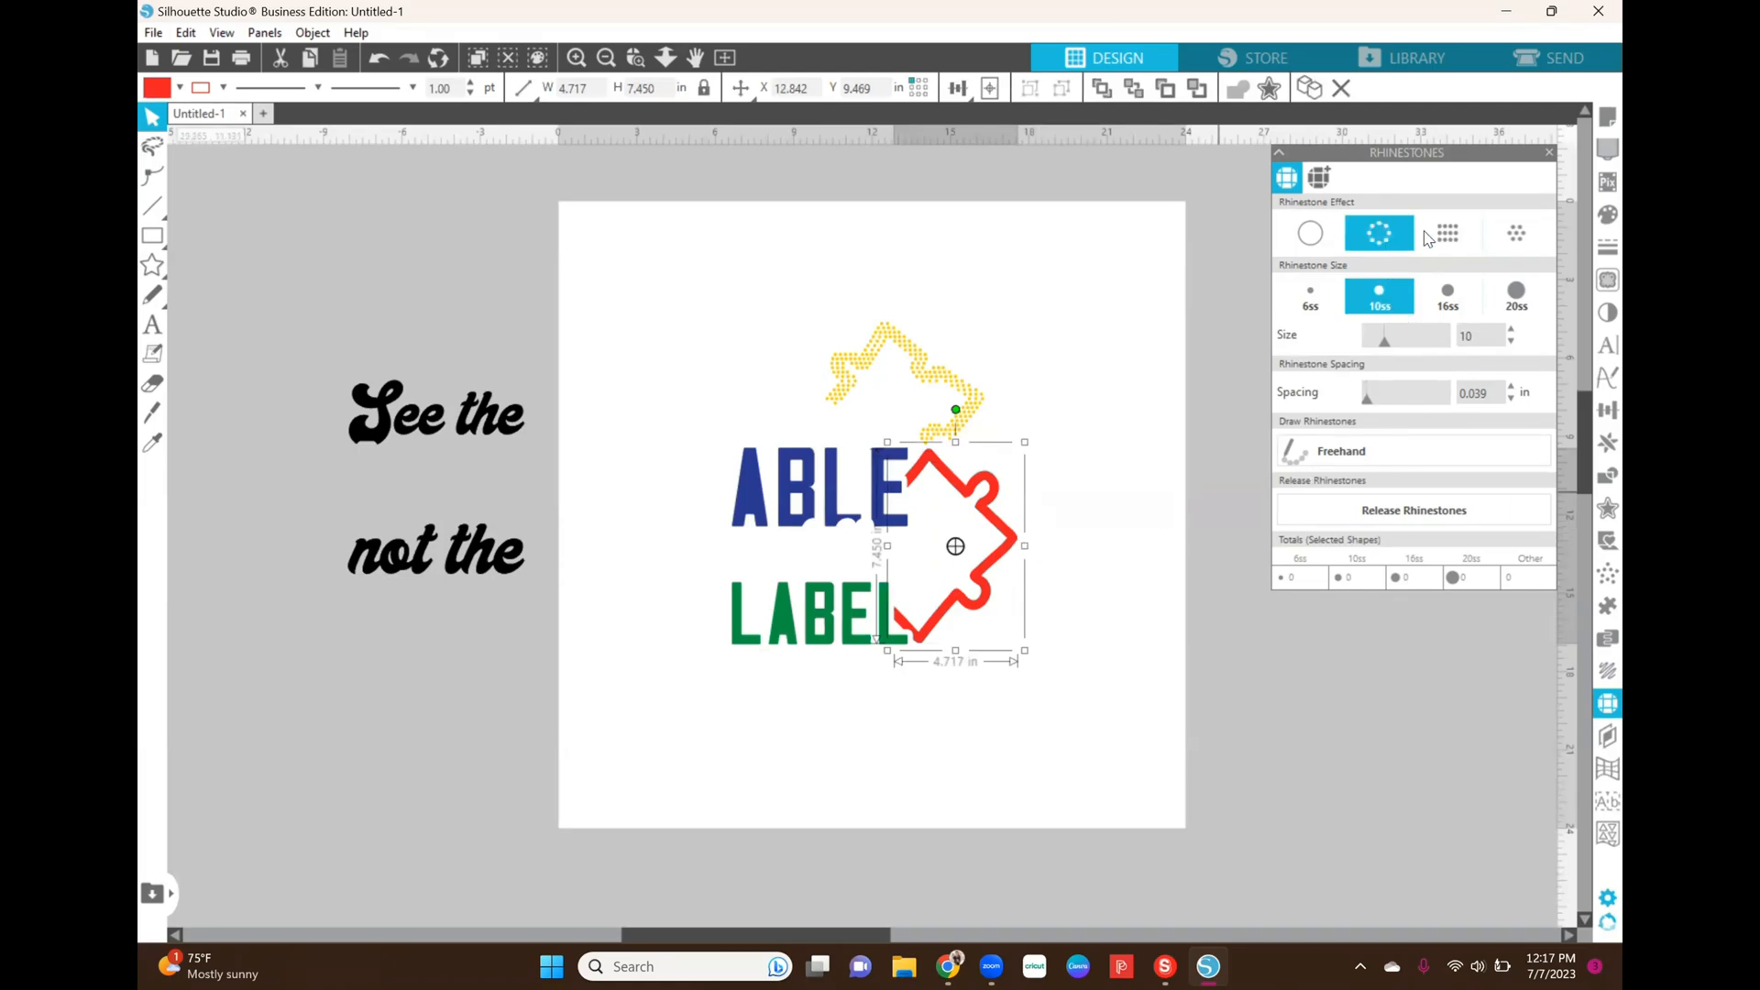
pyautogui.click(1447, 235)
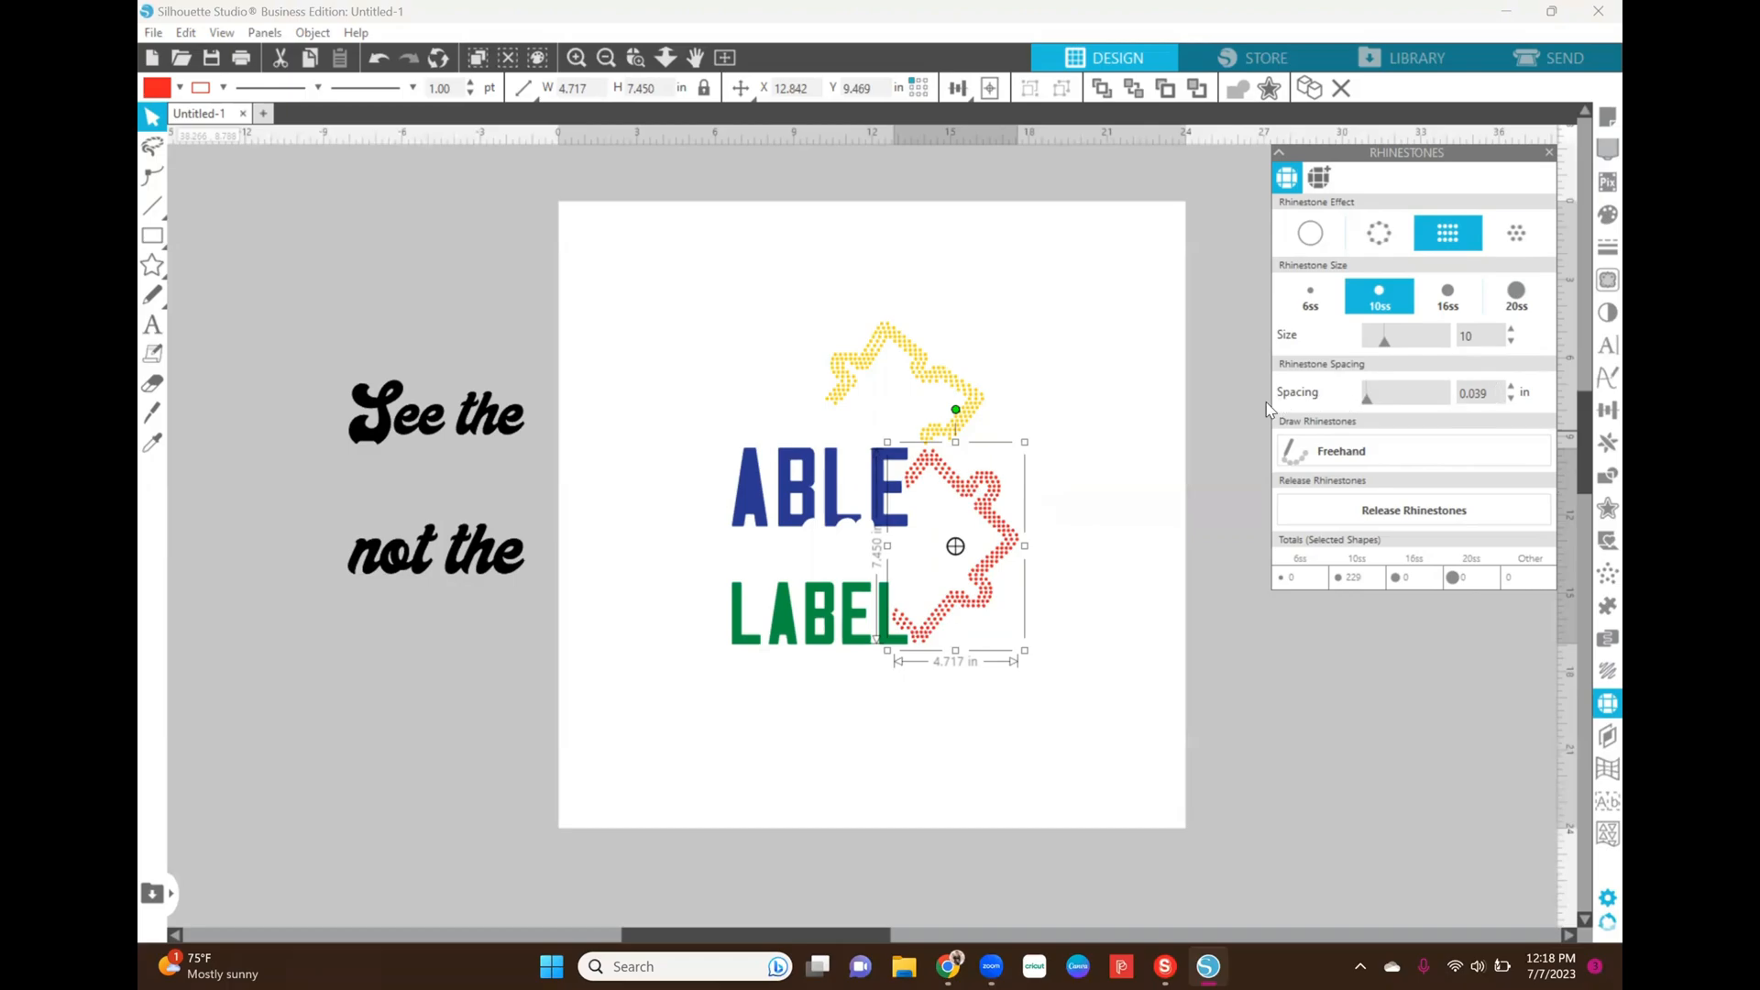
pyautogui.click(1348, 449)
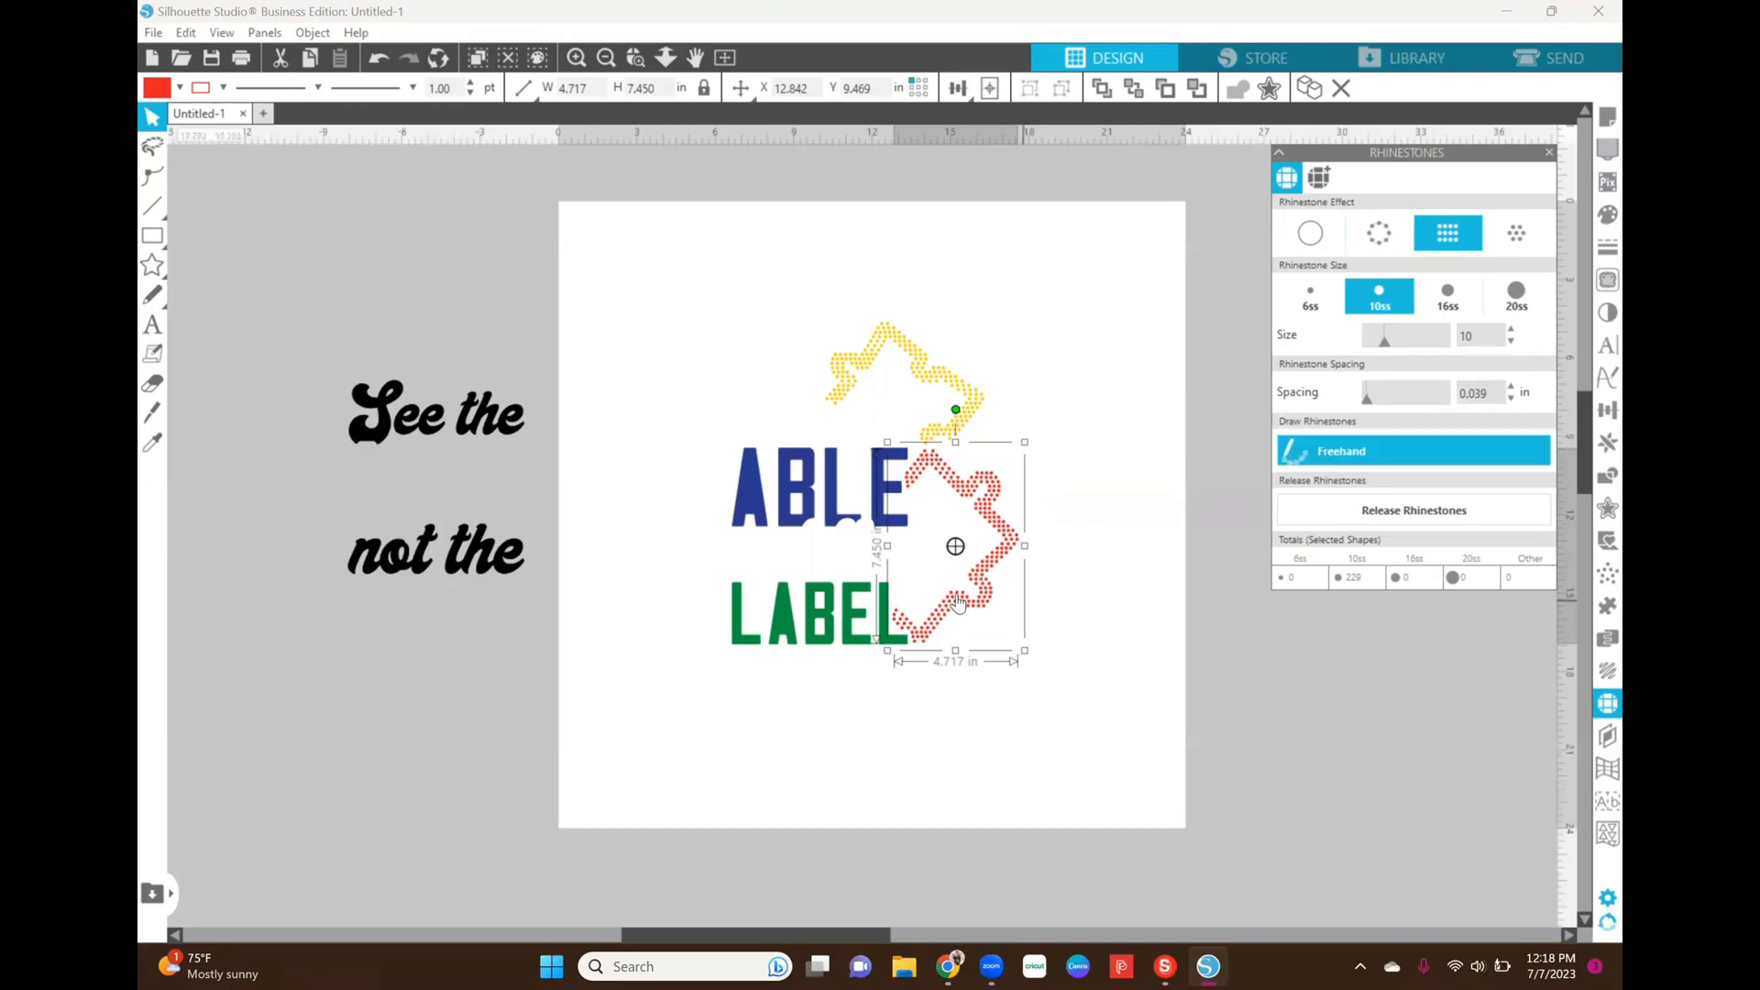
pyautogui.press('Escape')
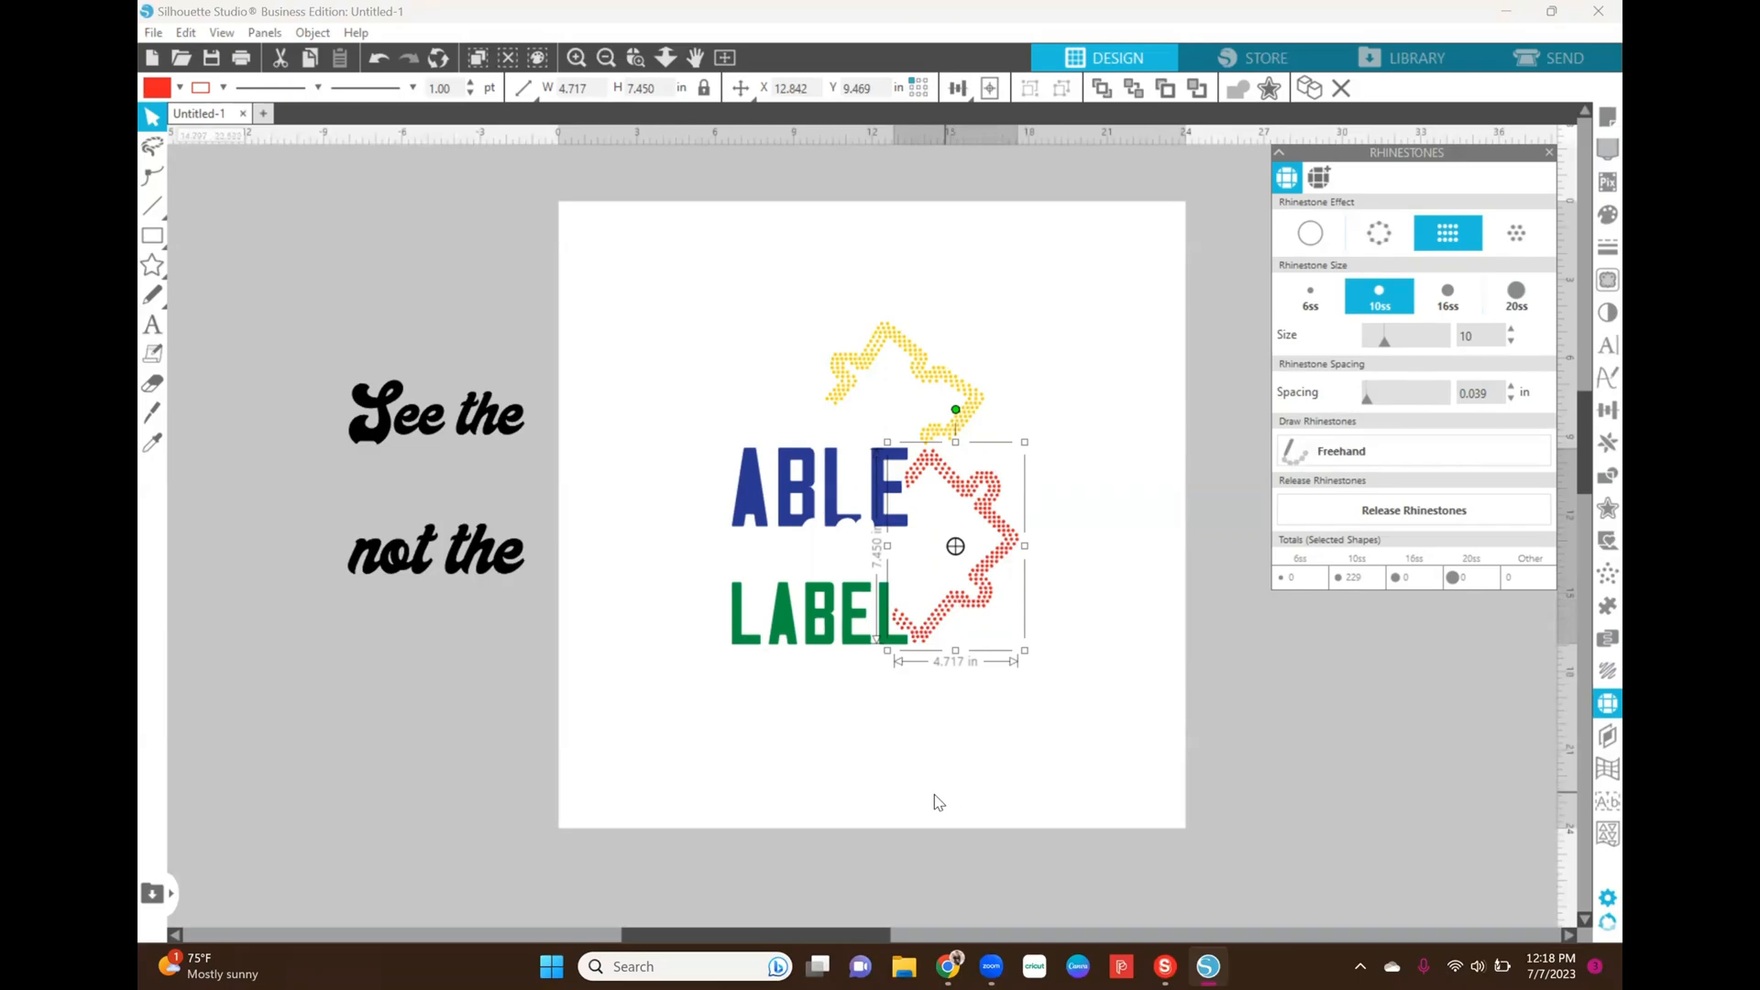
# Step: Fill the green word "LABEL" with 10ss rhinestones using the Linear Fill effect
pyautogui.click(830, 644)
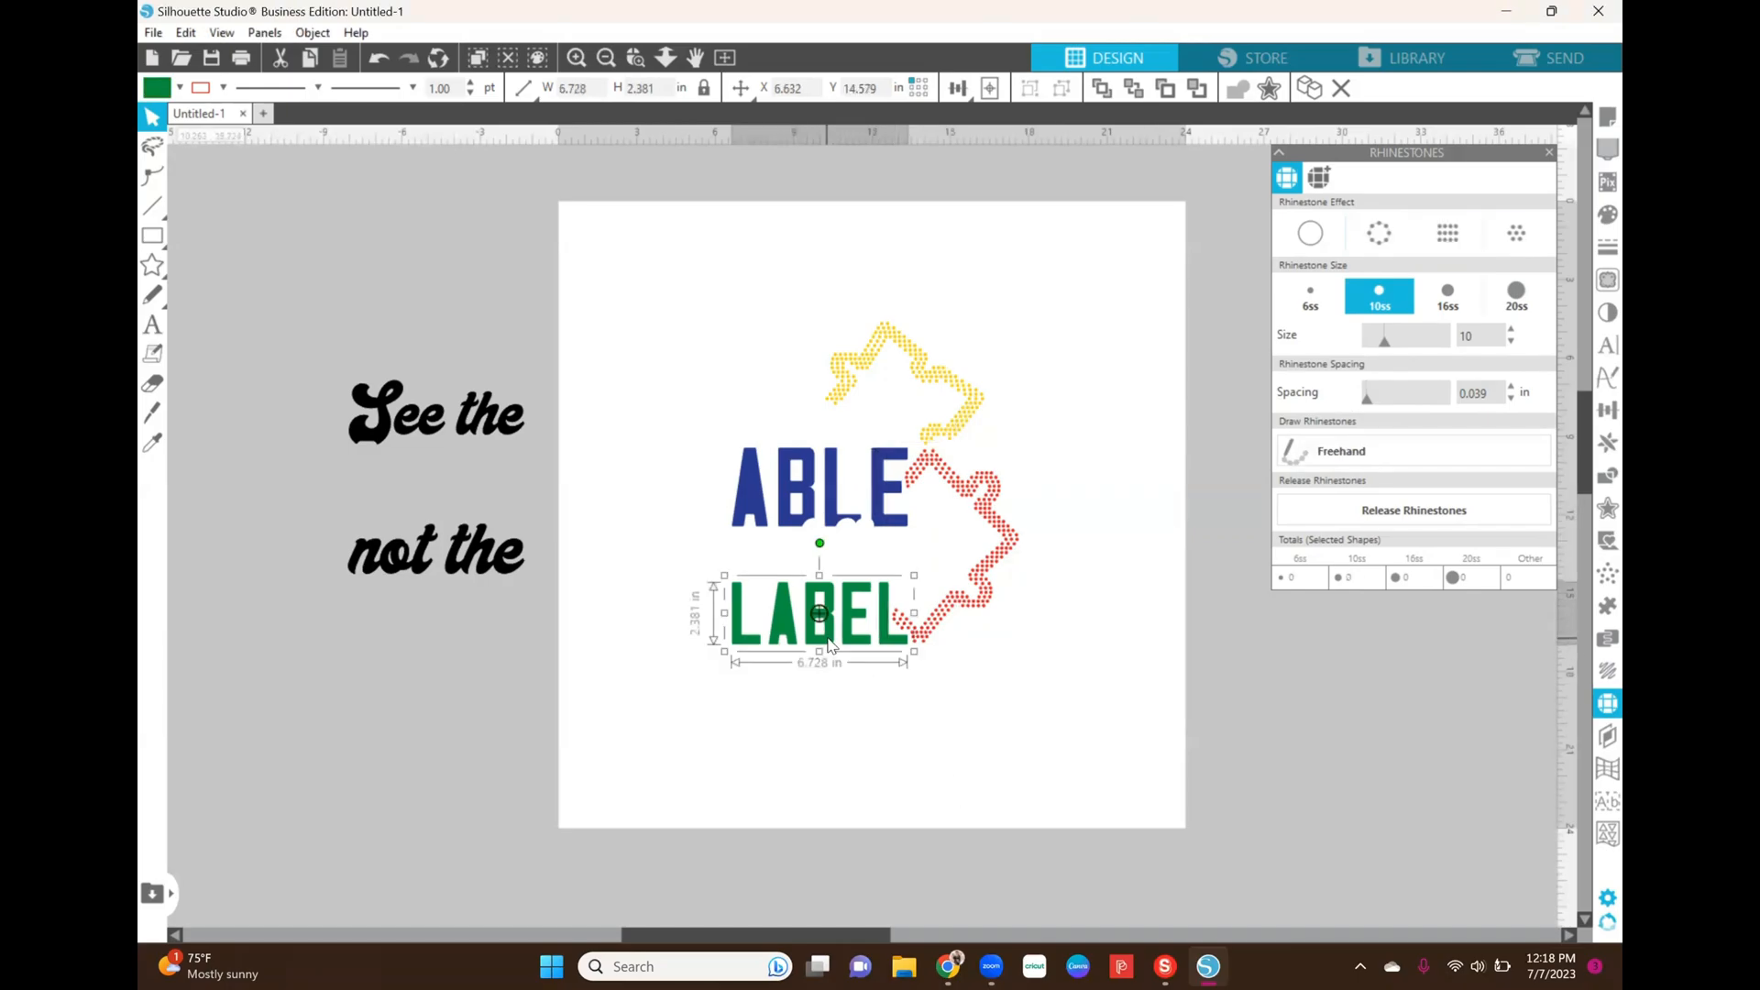
pyautogui.click(882, 708)
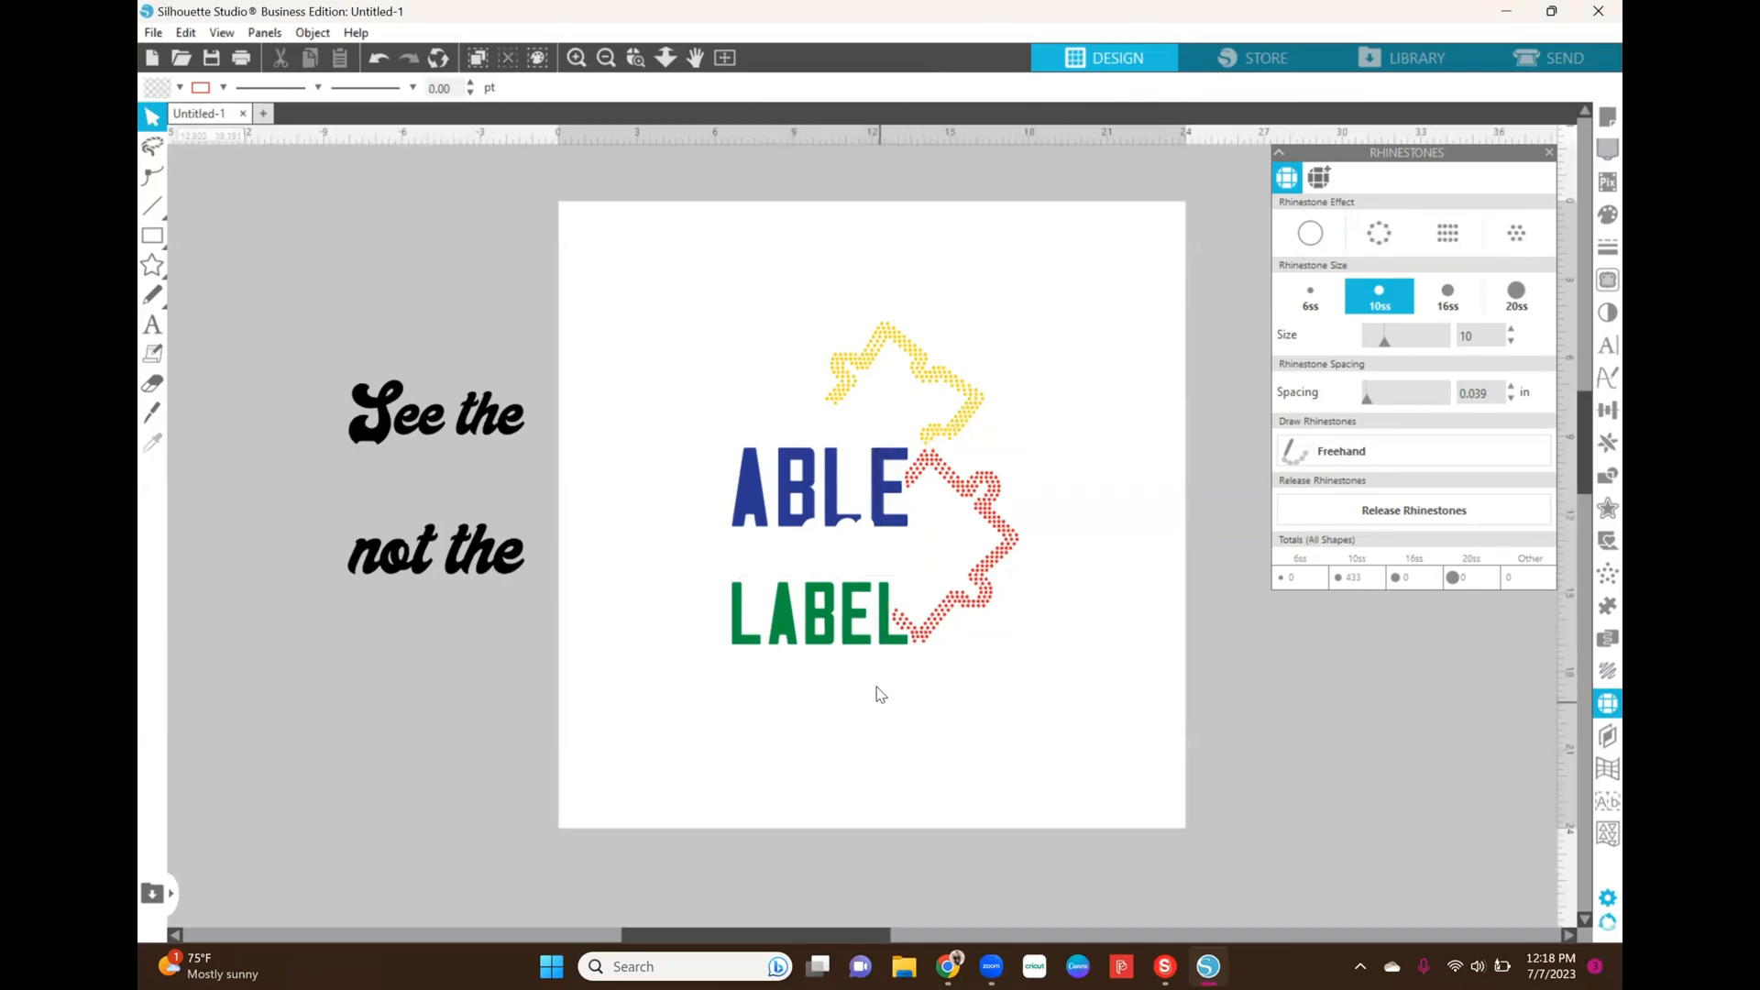
pyautogui.click(578, 59)
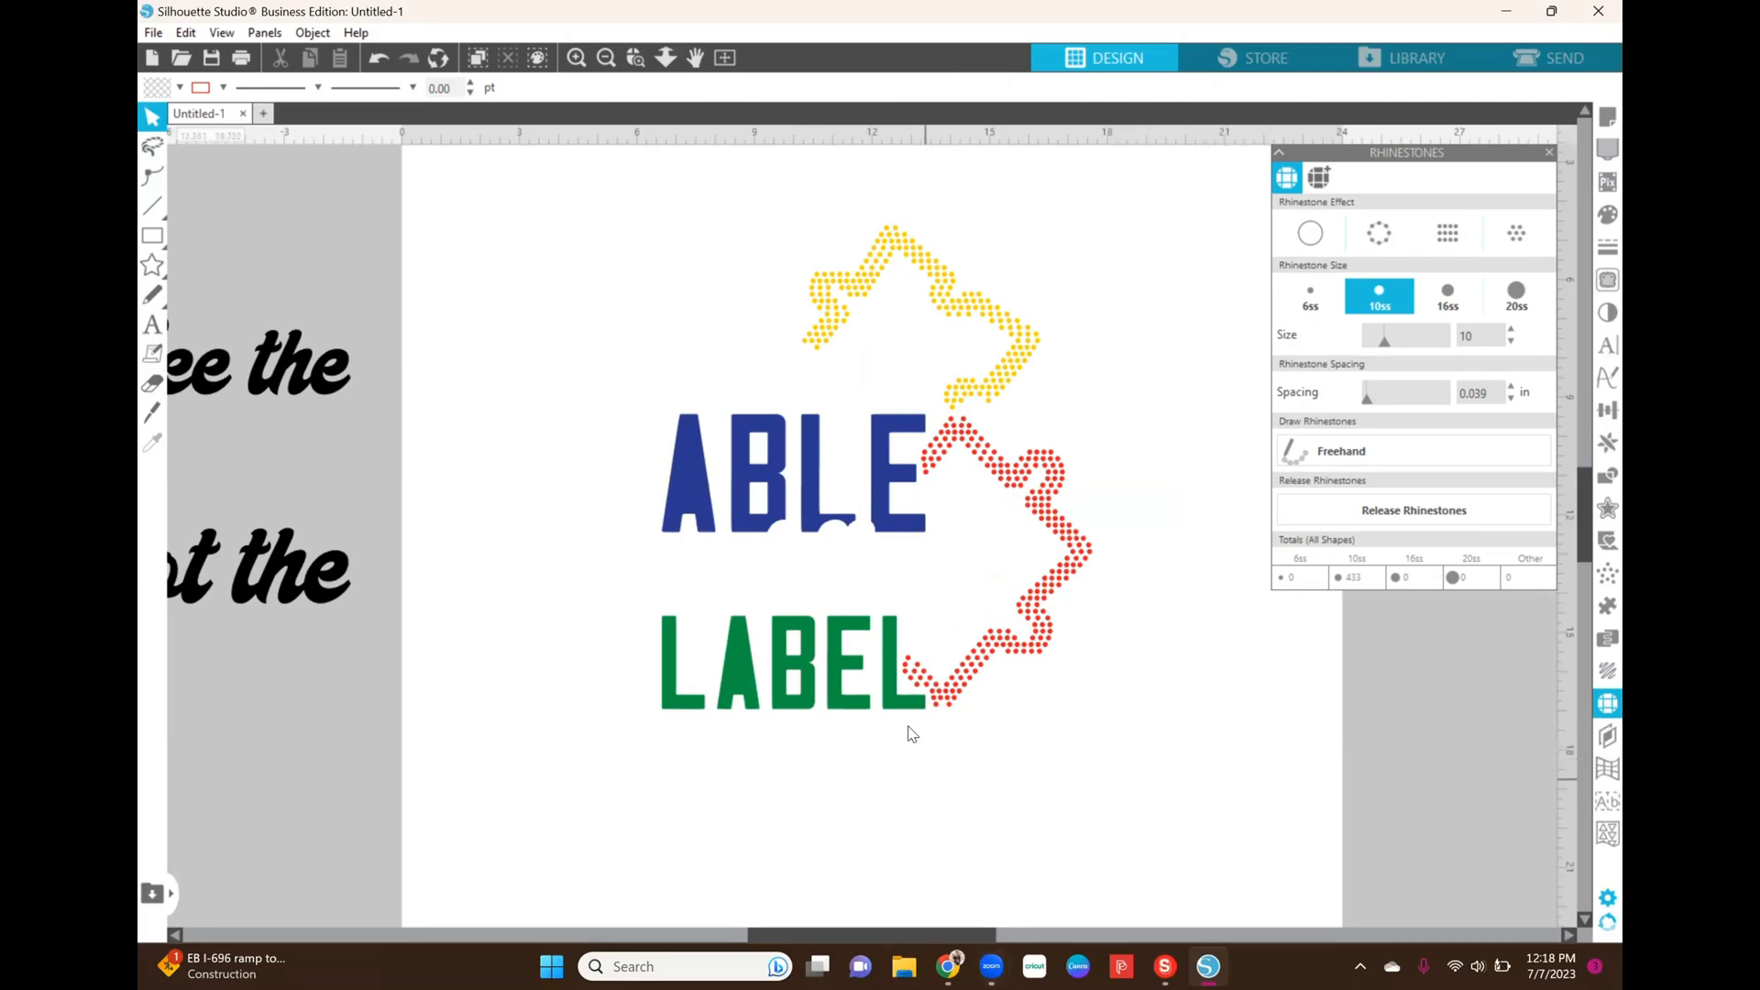
pyautogui.click(810, 676)
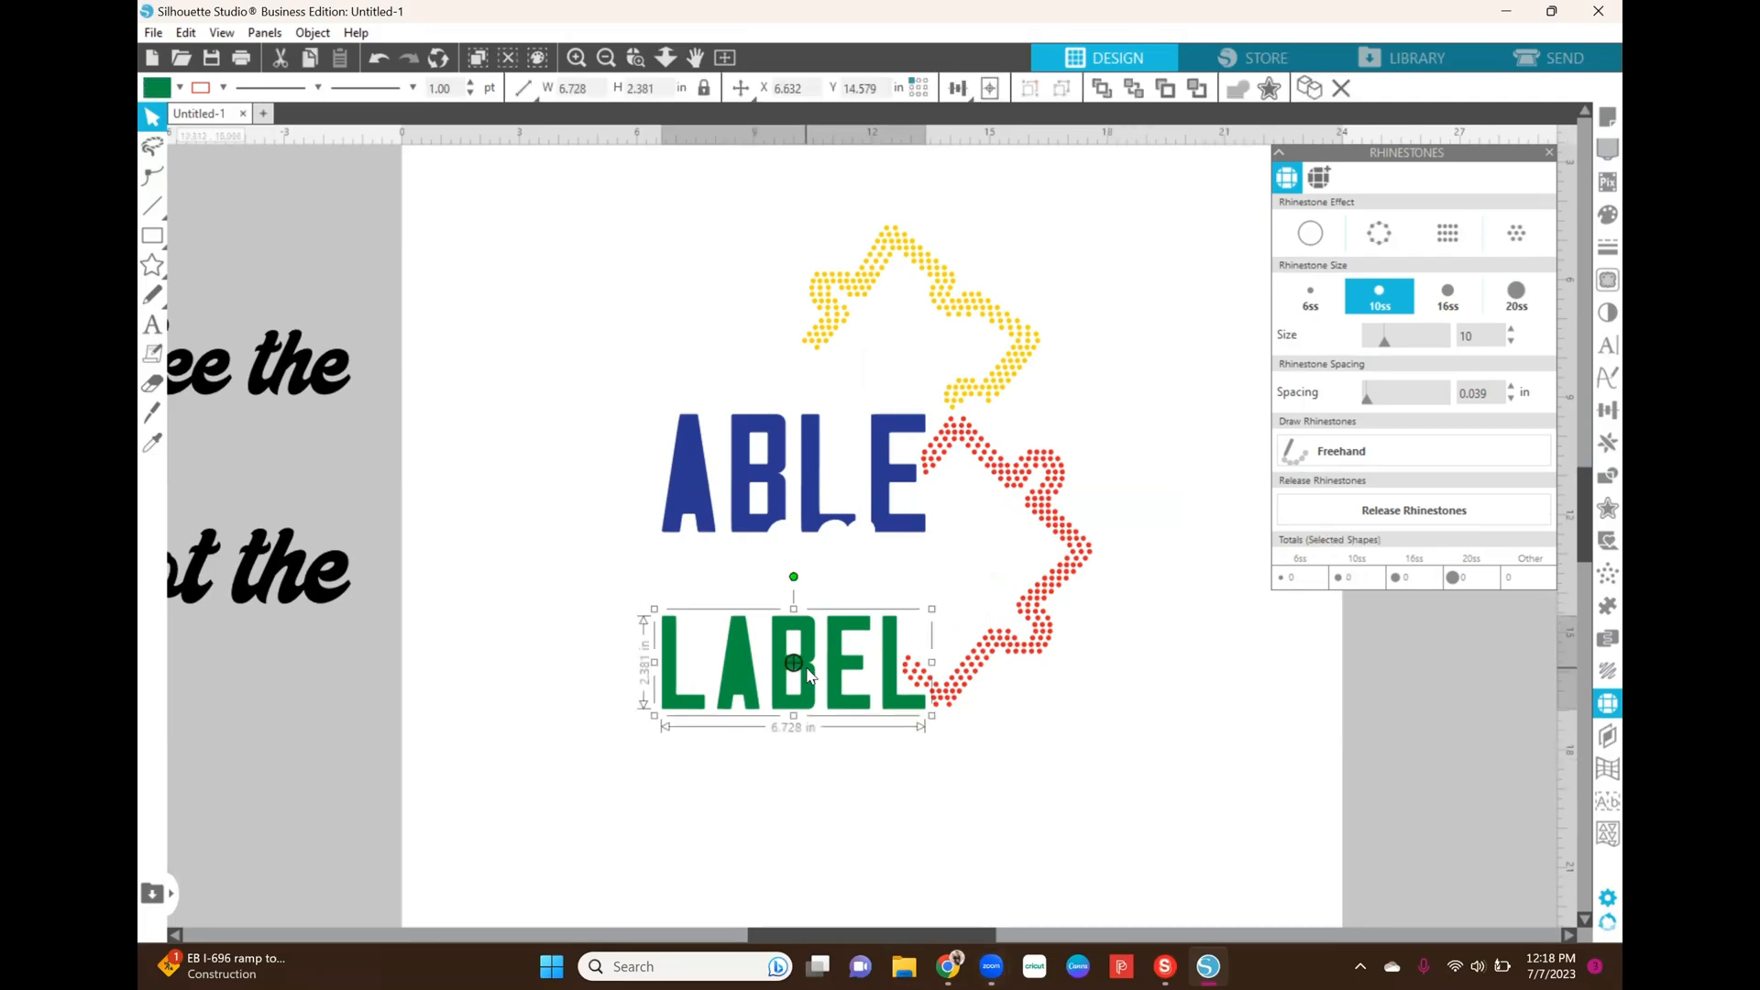
pyautogui.click(1425, 246)
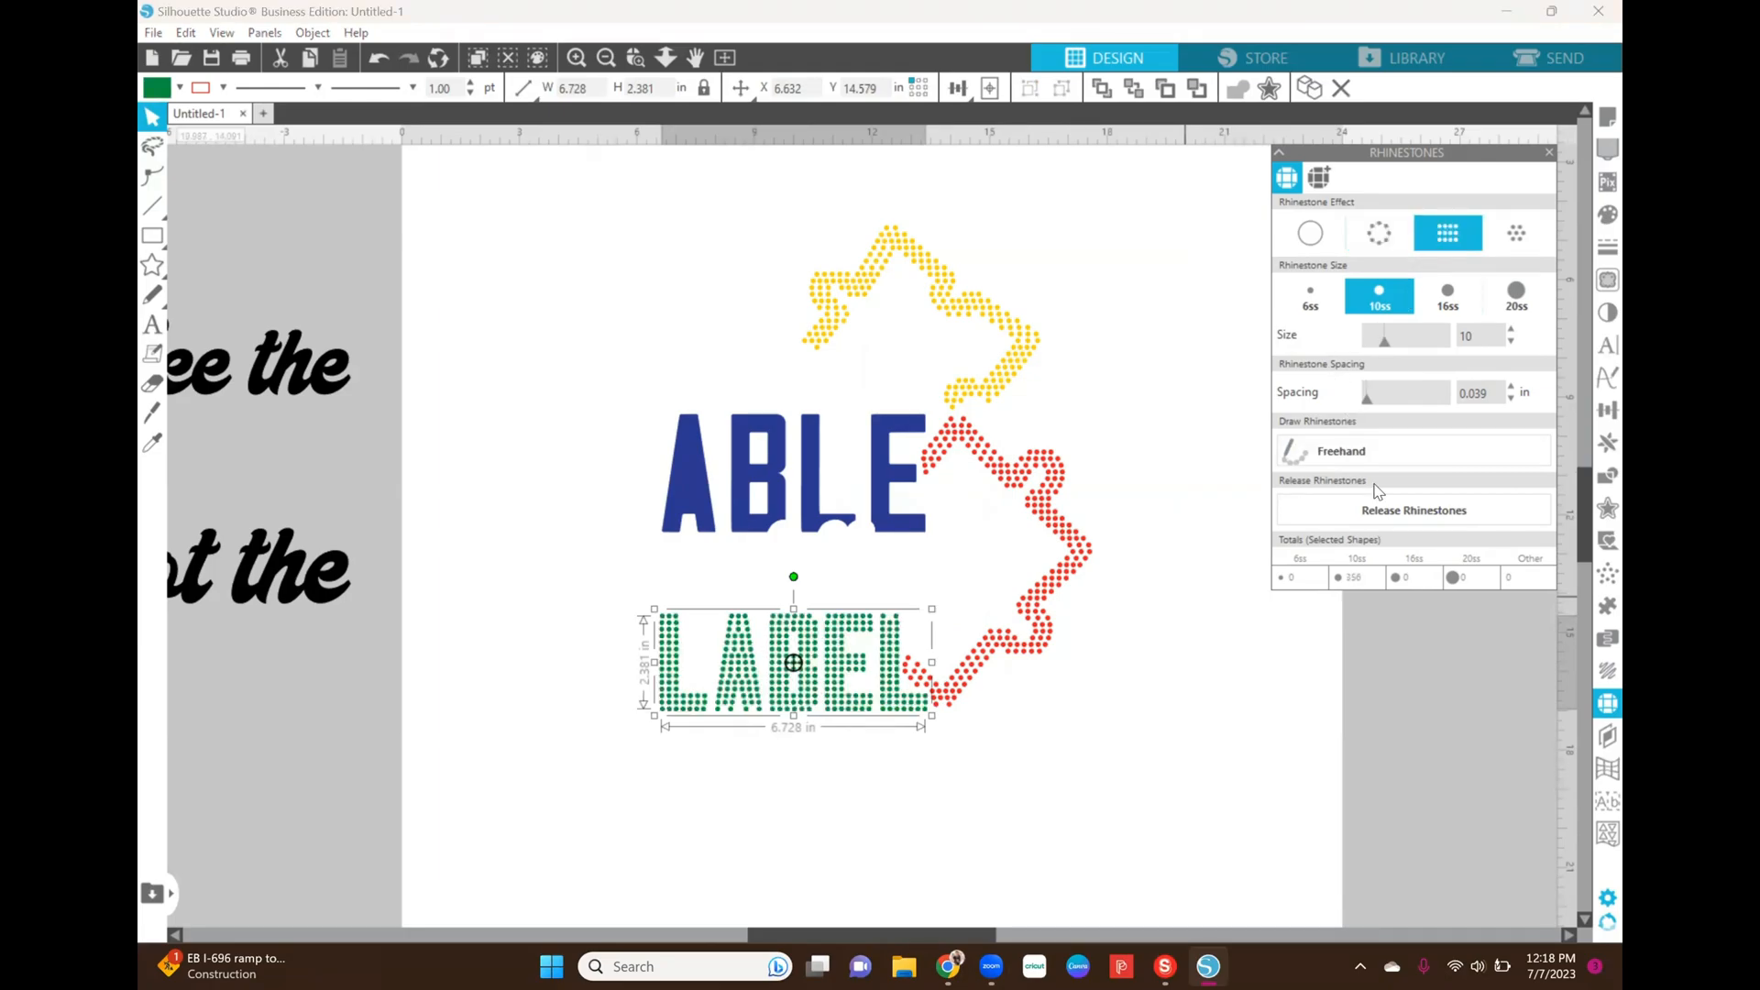
pyautogui.click(1206, 702)
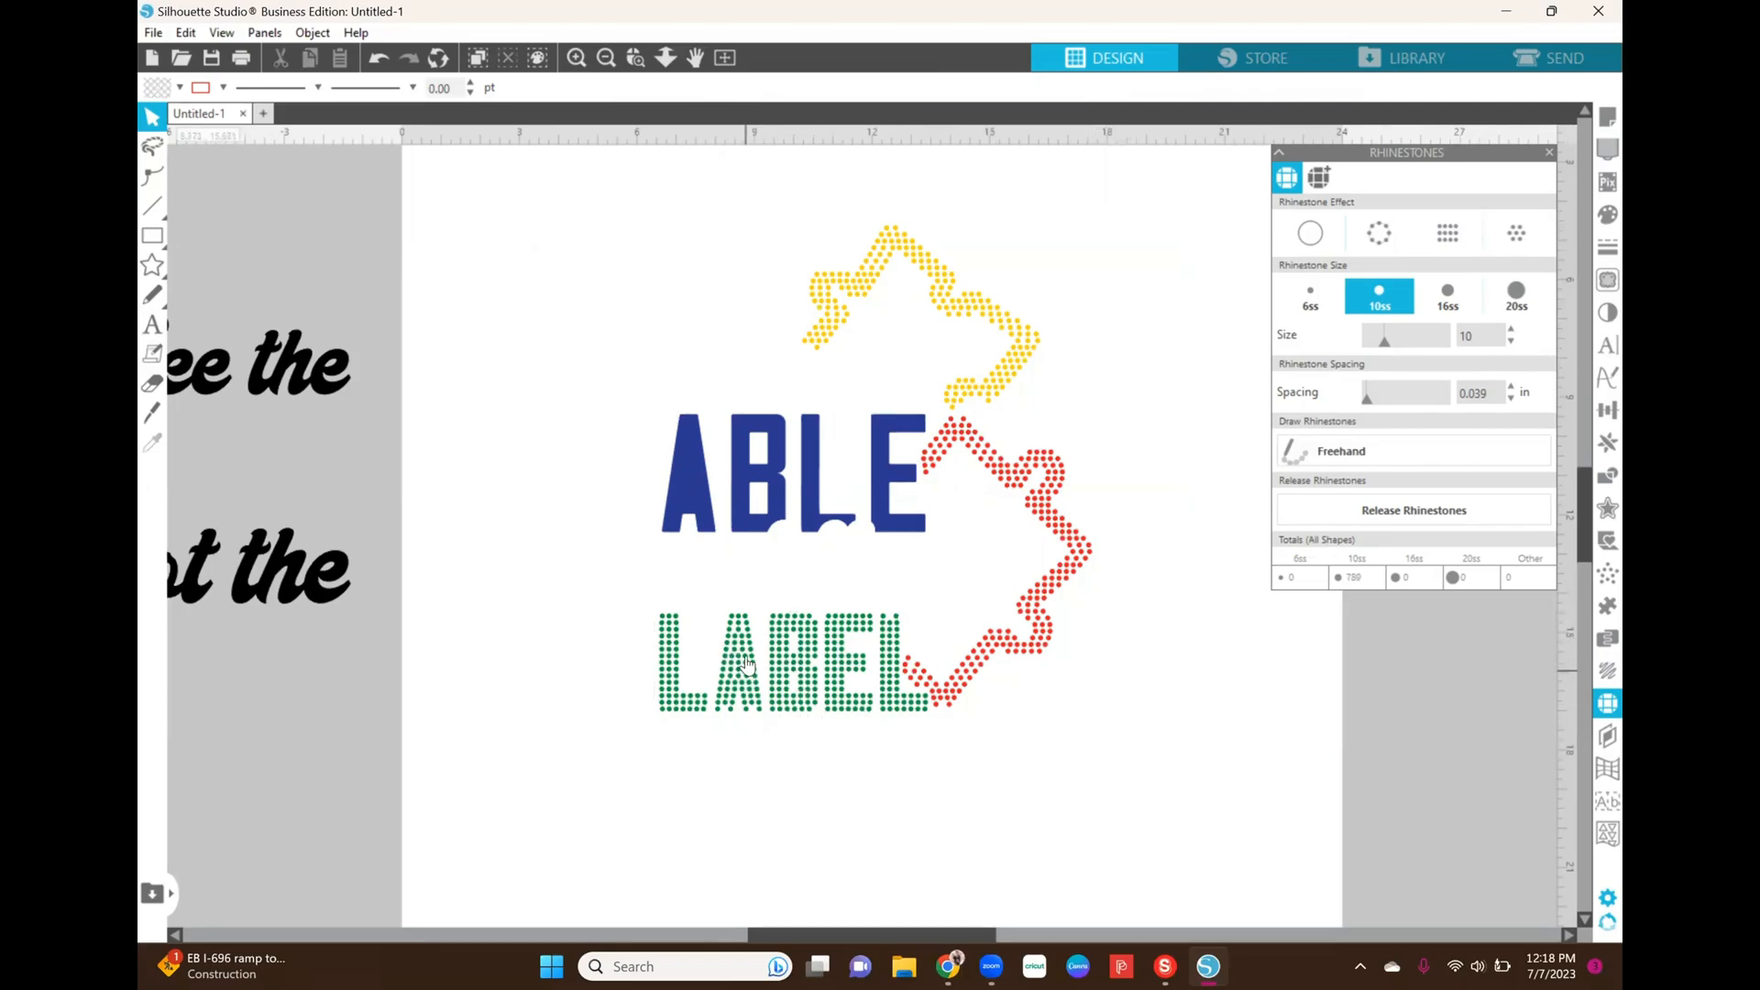
# Step: Release the rhinestones of the green word "LABEL" into individually editable stones
pyautogui.click(579, 63)
pyautogui.click(579, 61)
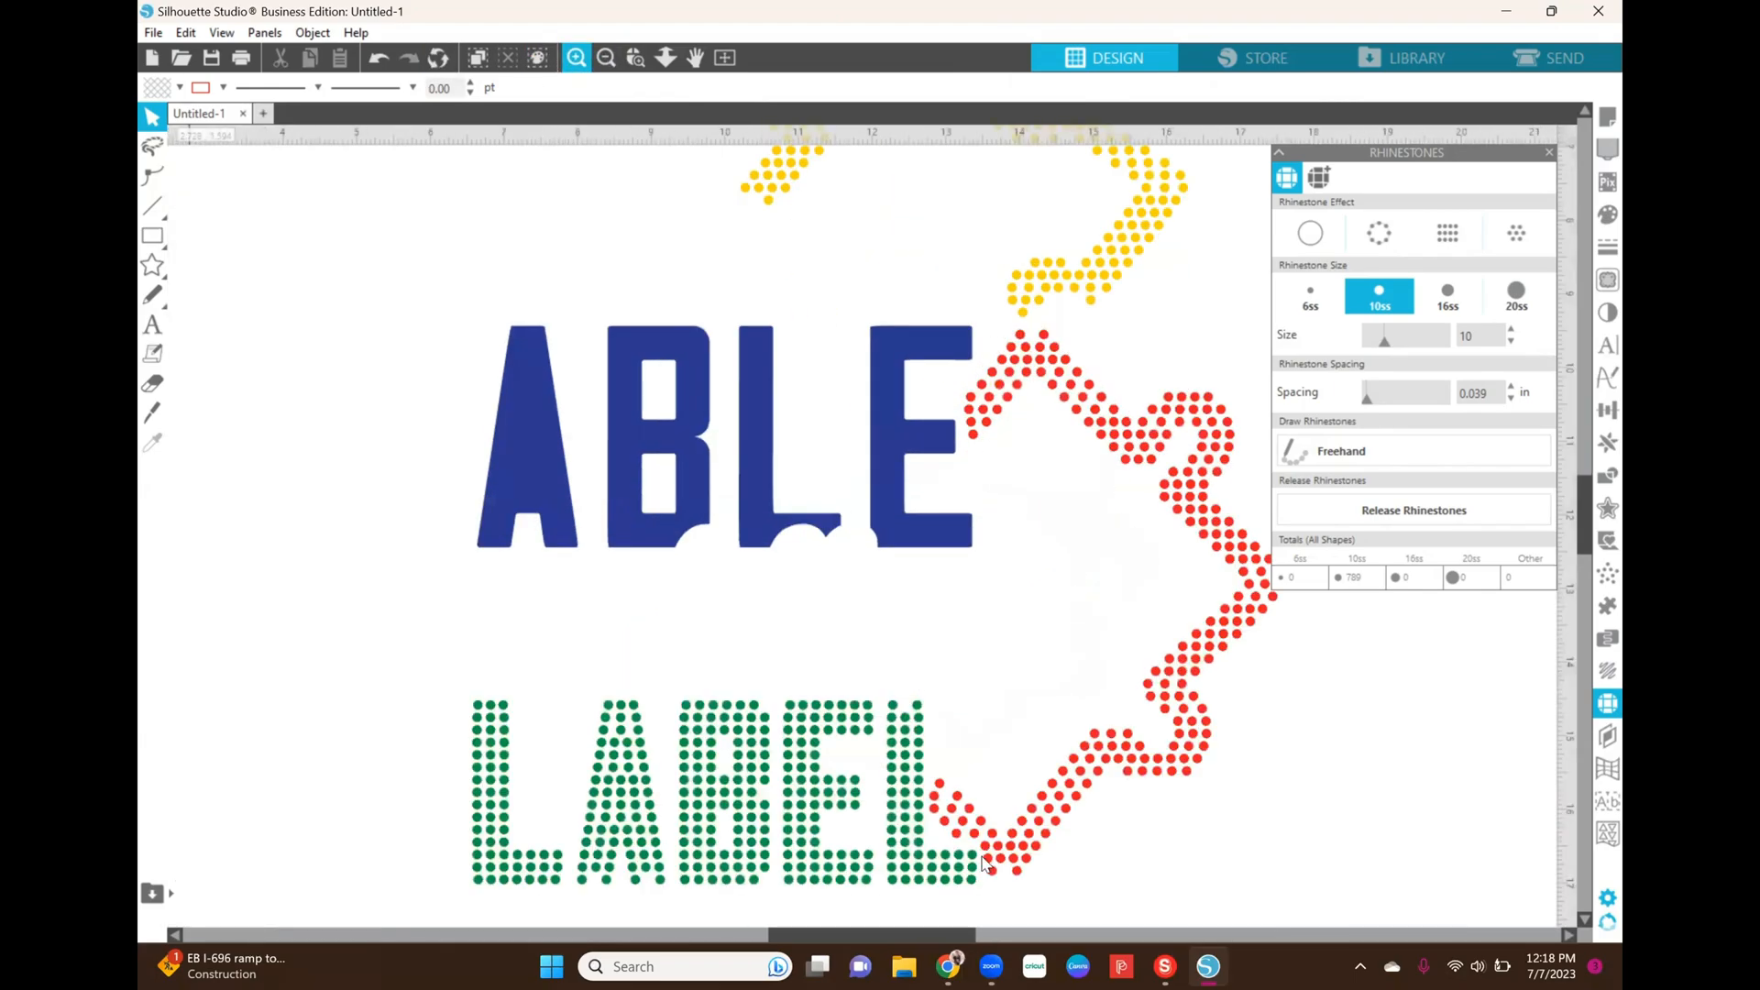
pyautogui.scroll(1, 879, 937)
pyautogui.scroll(1, 916, 928)
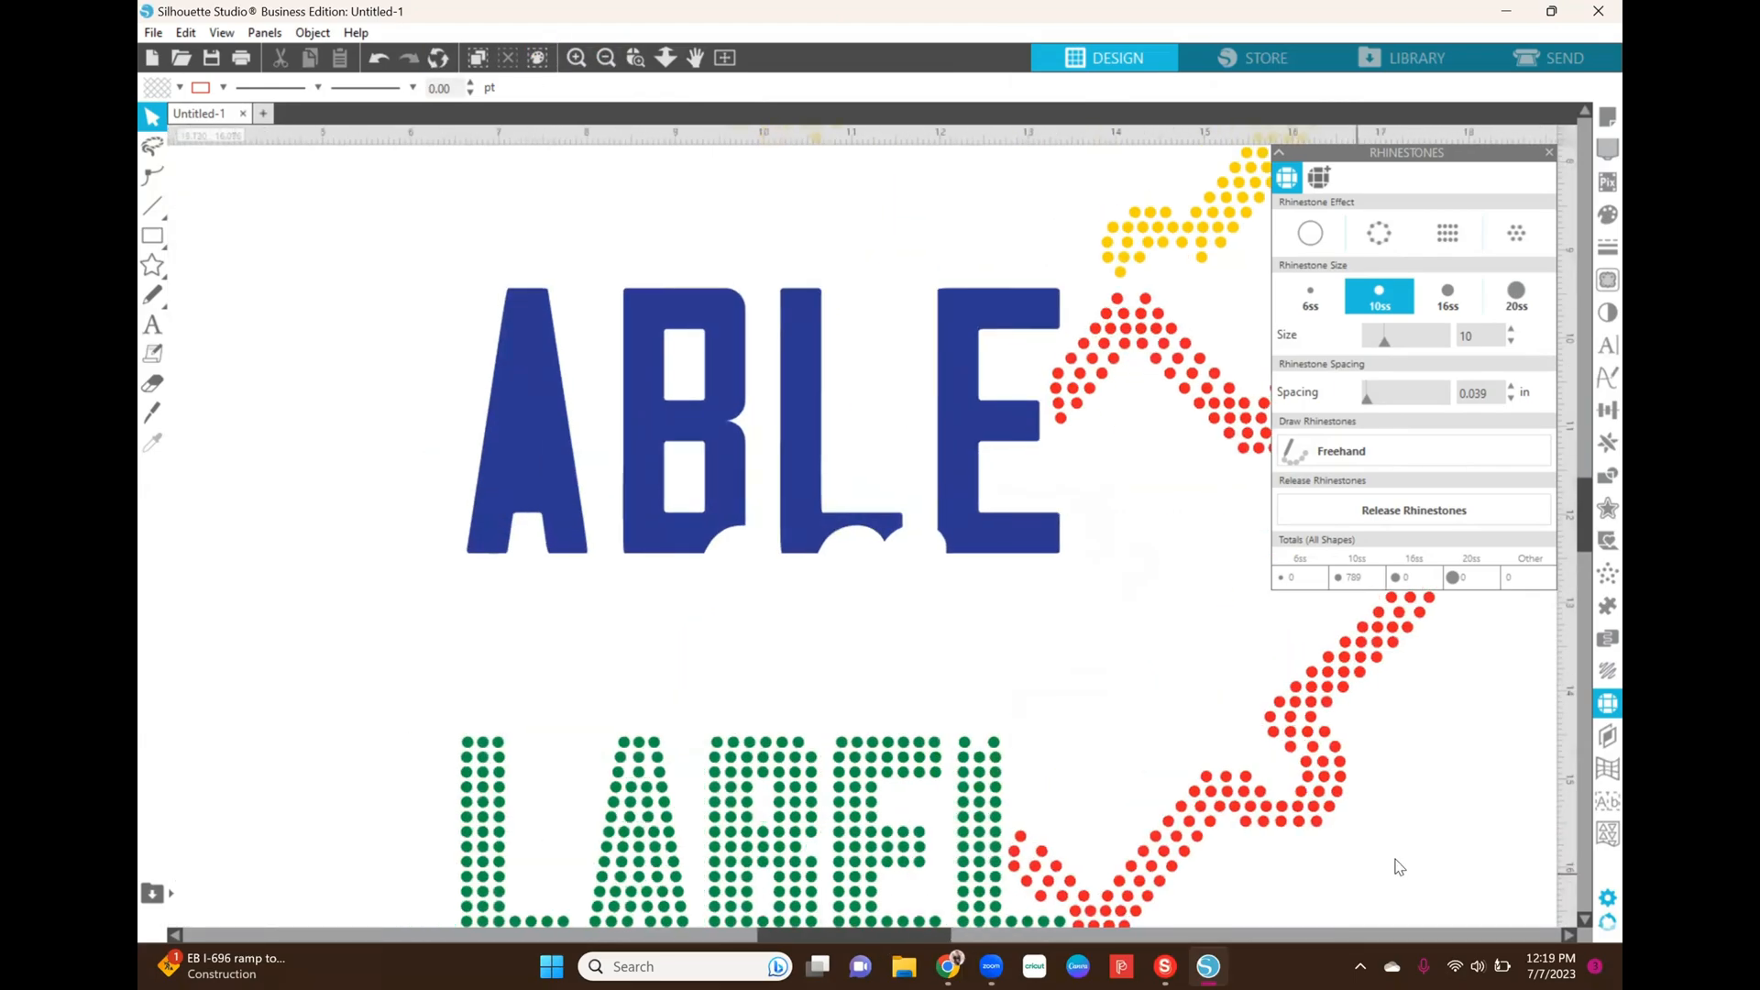
pyautogui.scroll(-1, 1458, 807)
pyautogui.scroll(-2, 1469, 805)
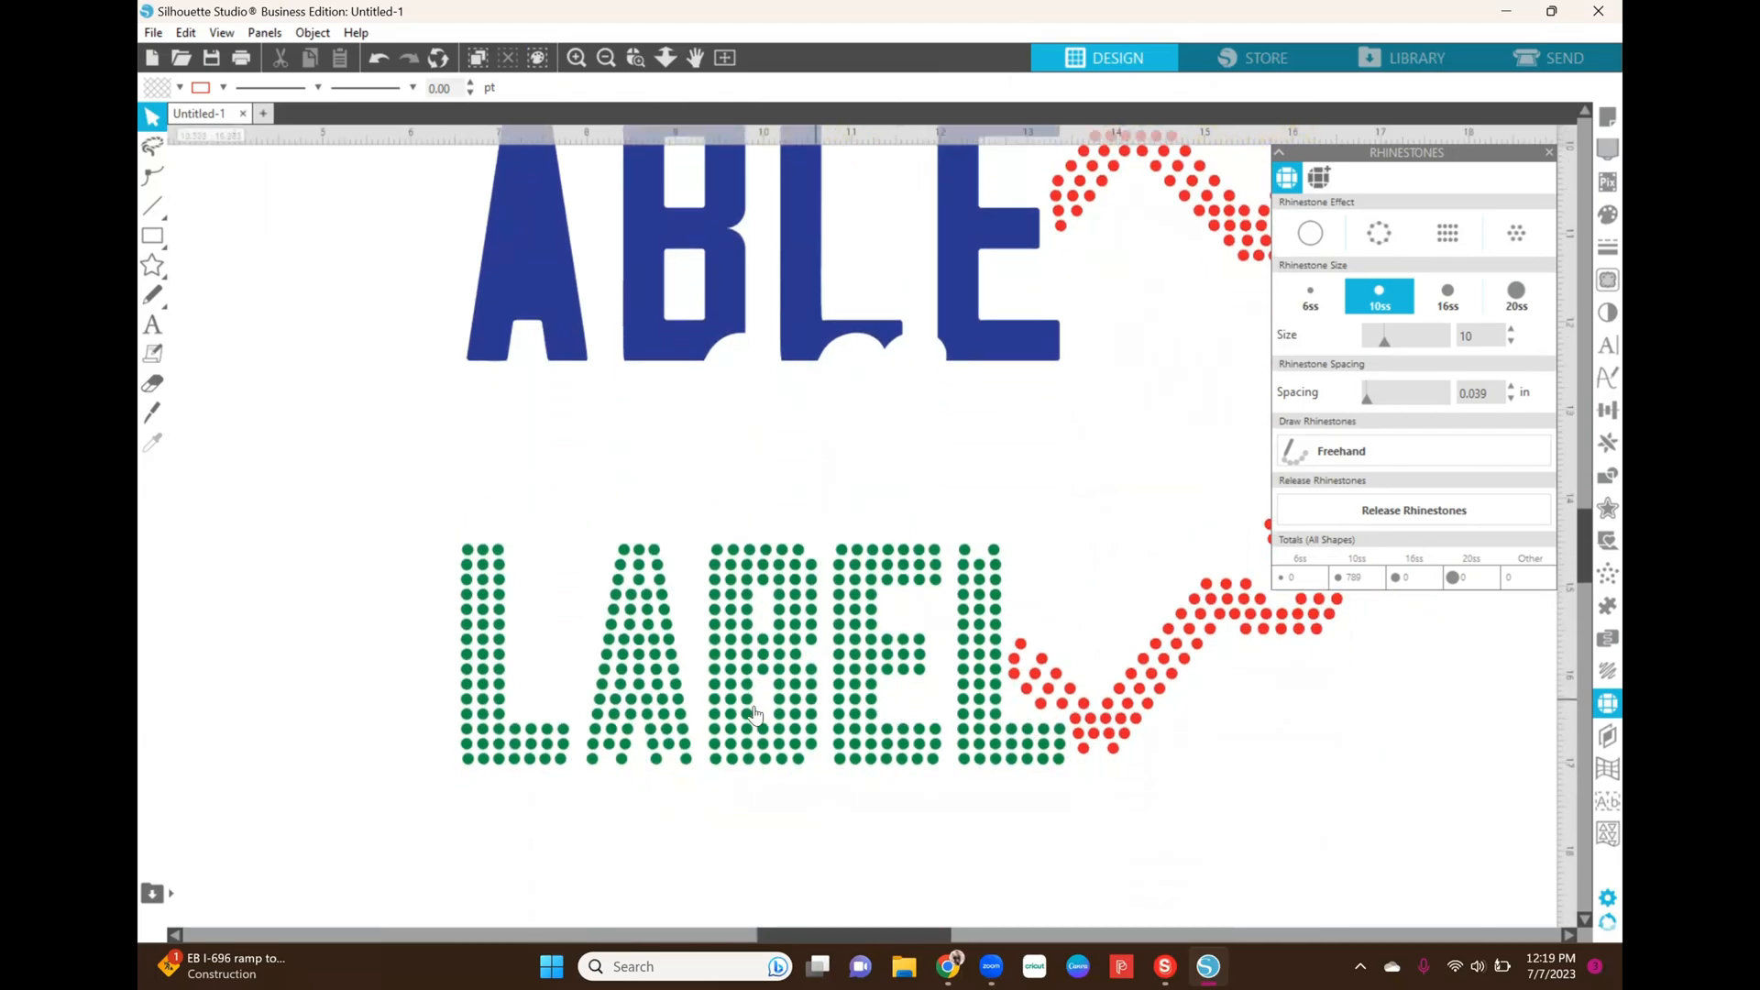
pyautogui.click(644, 646)
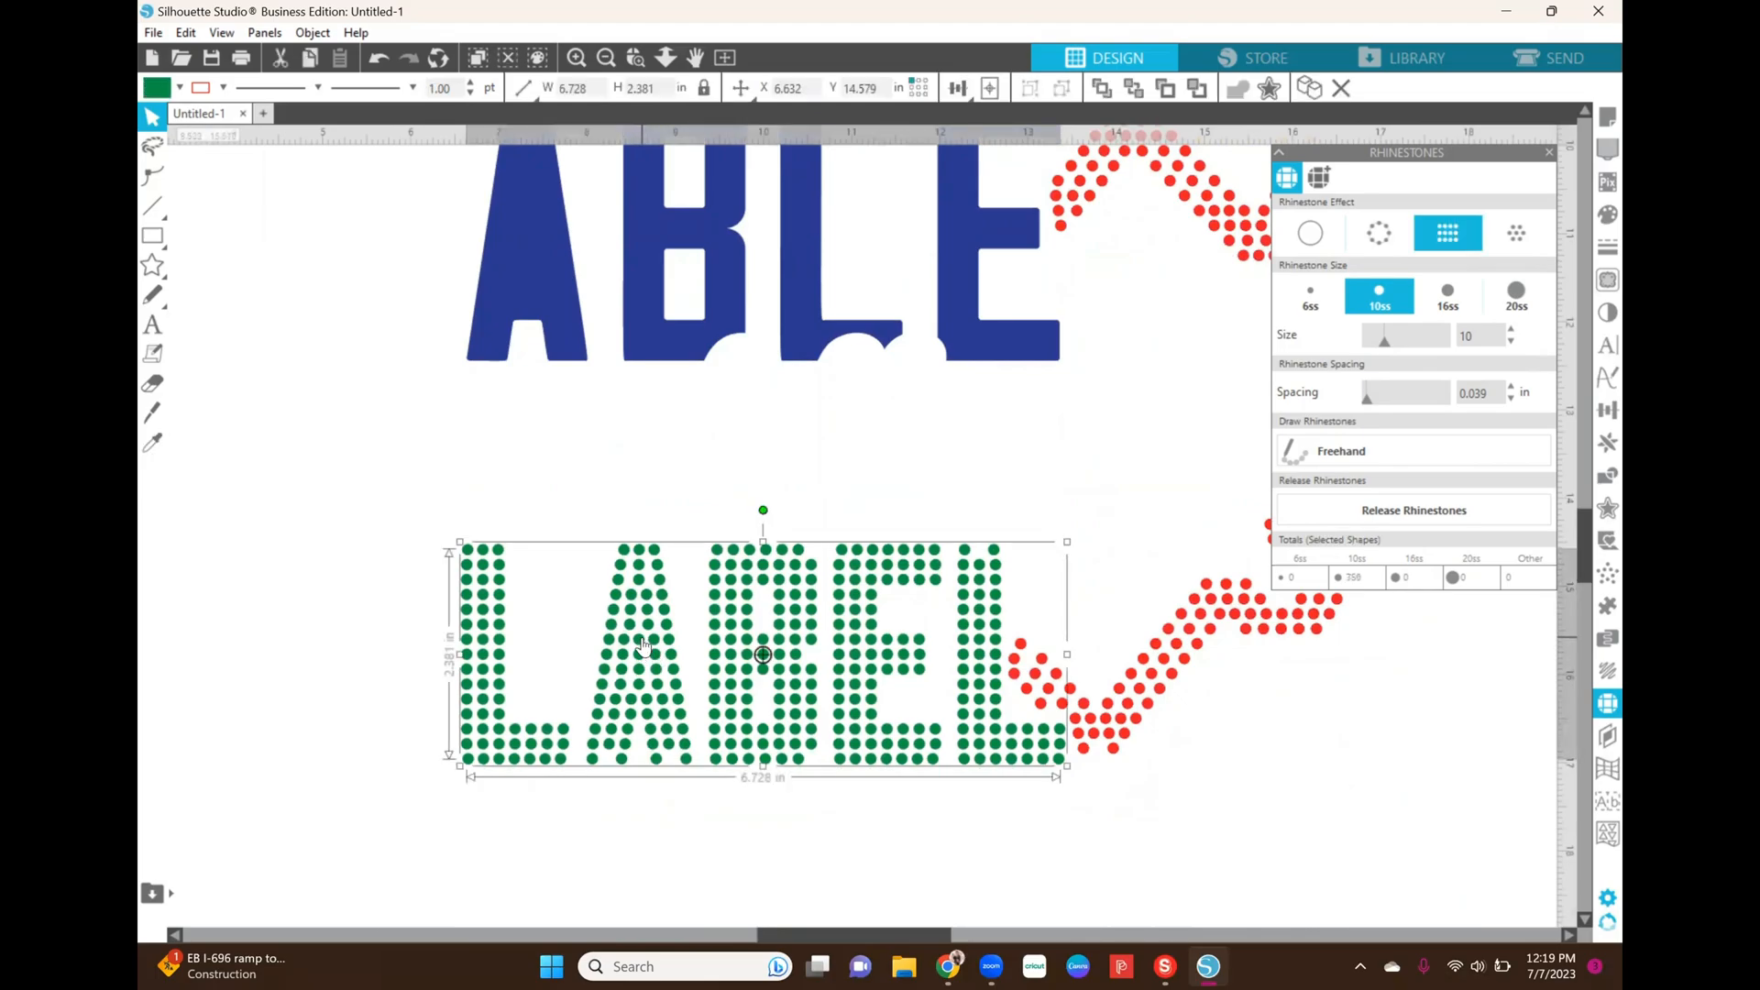
pyautogui.click(1458, 513)
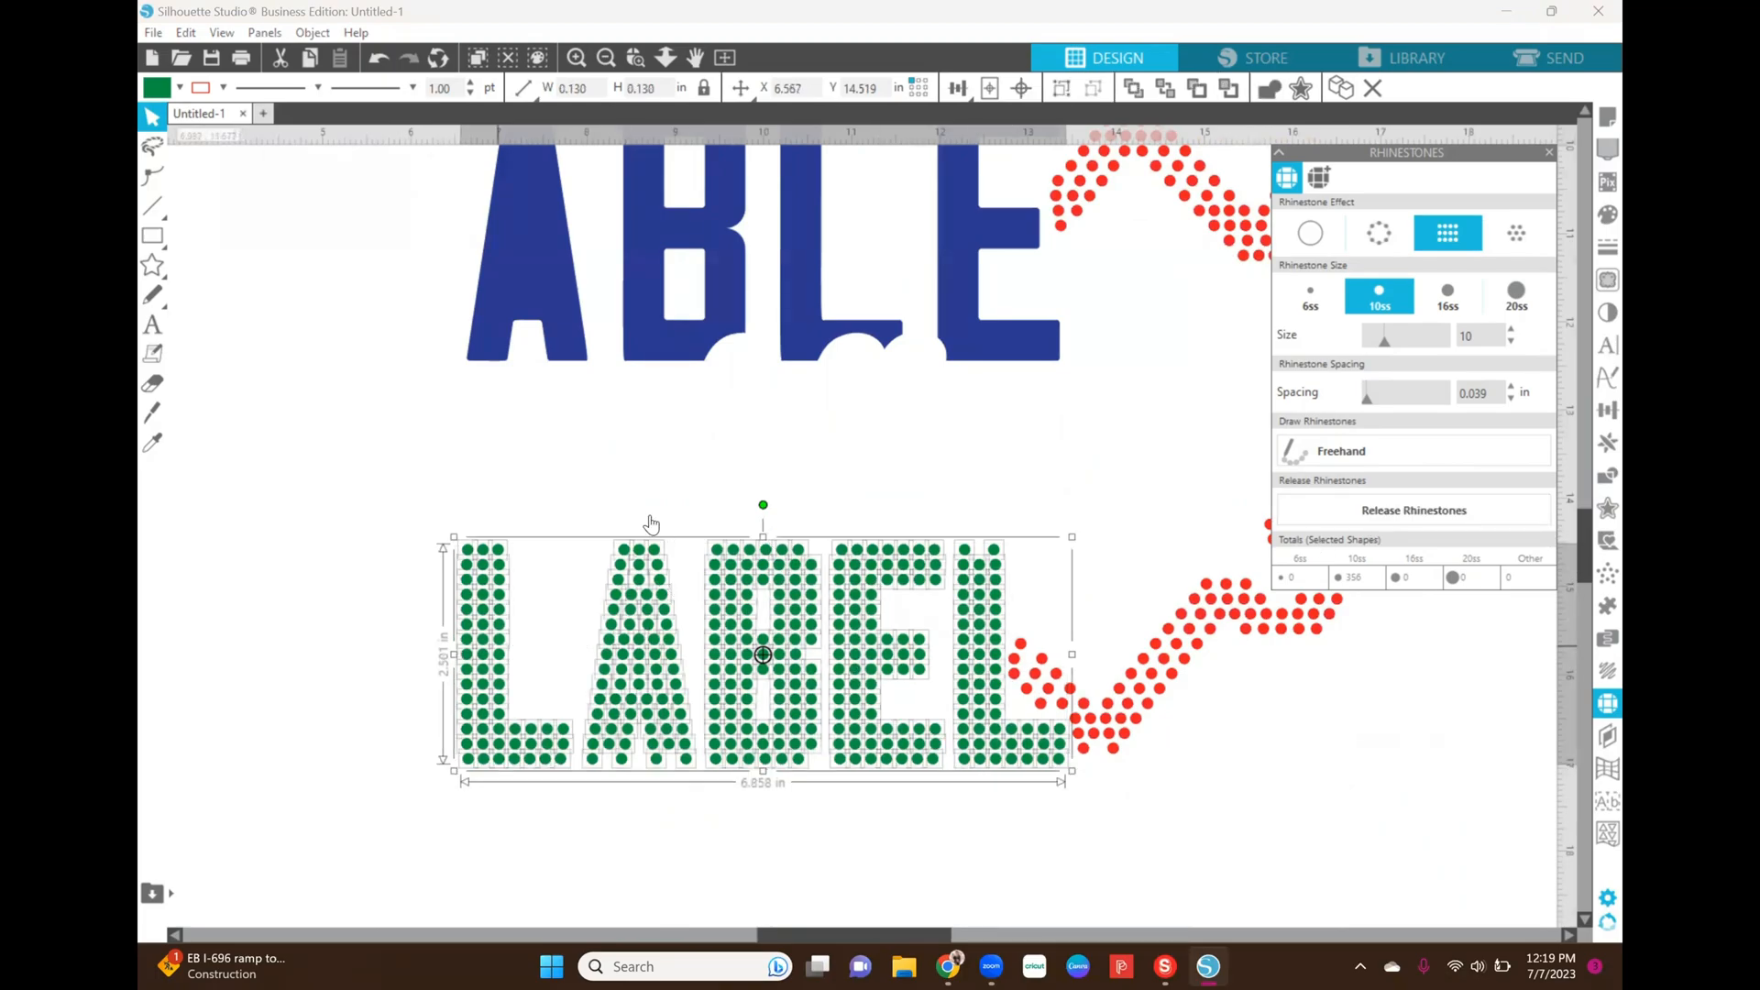
# Step: Delete the three upper stray stones from the middle column inside the letter A of the green word "LABEL"
pyautogui.click(653, 467)
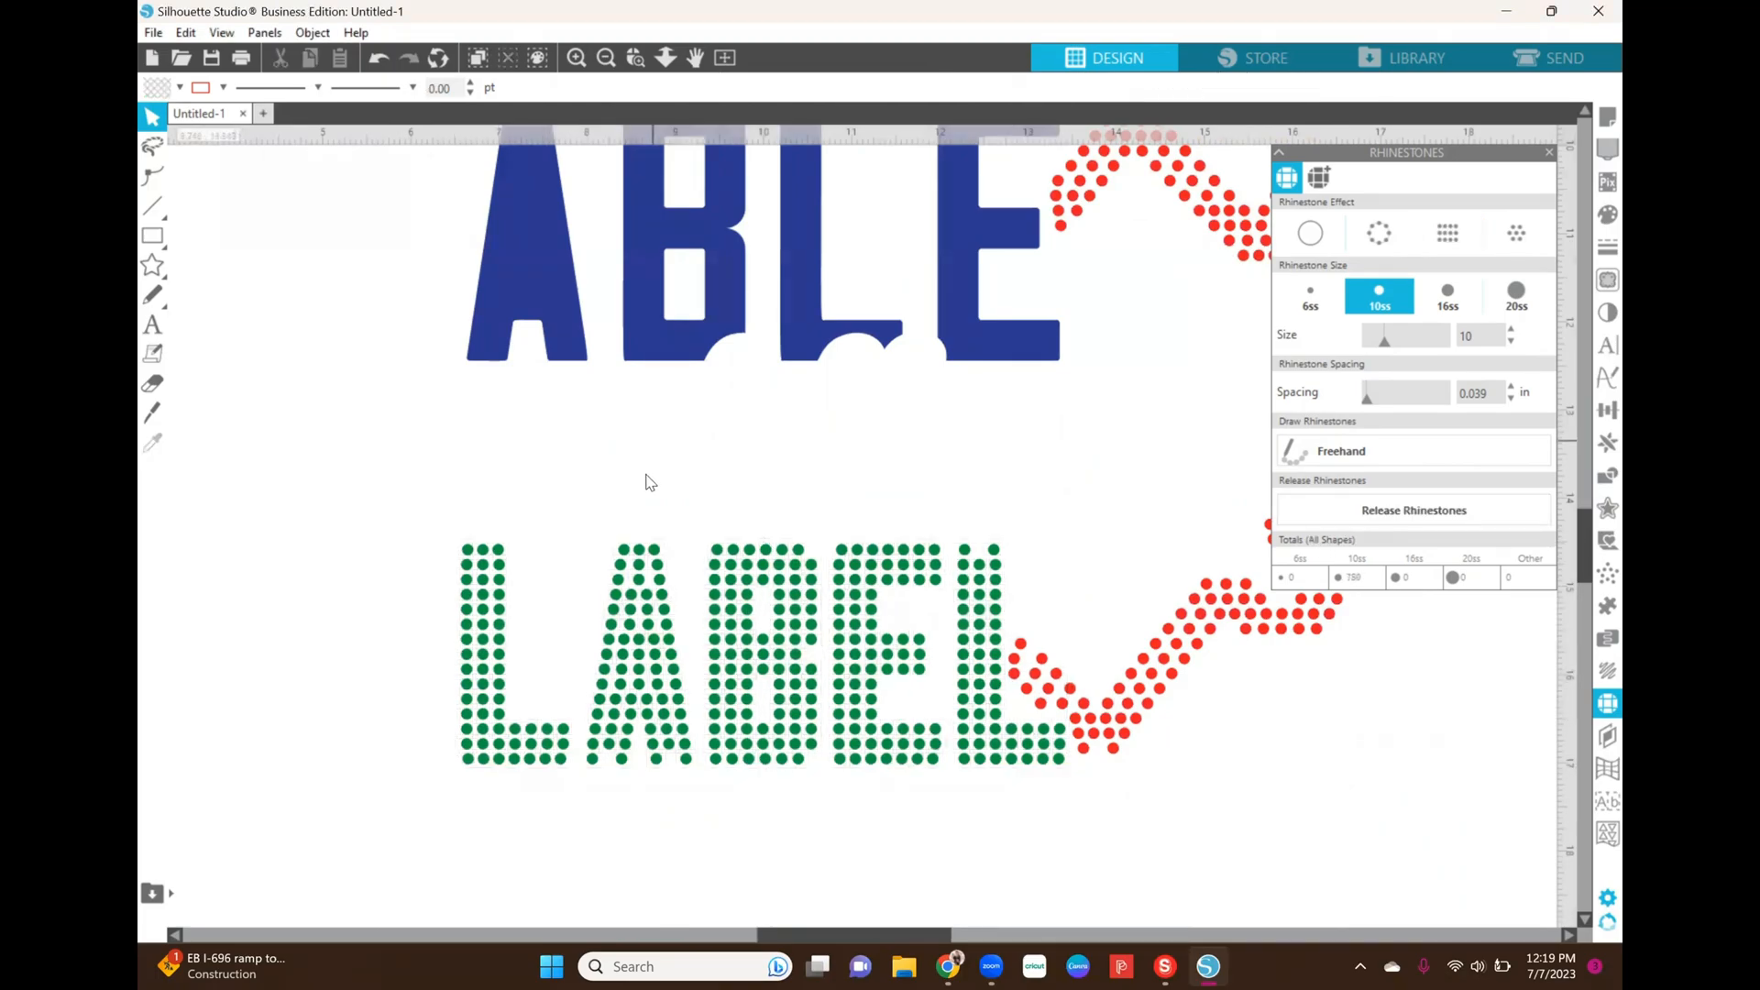
pyautogui.click(642, 649)
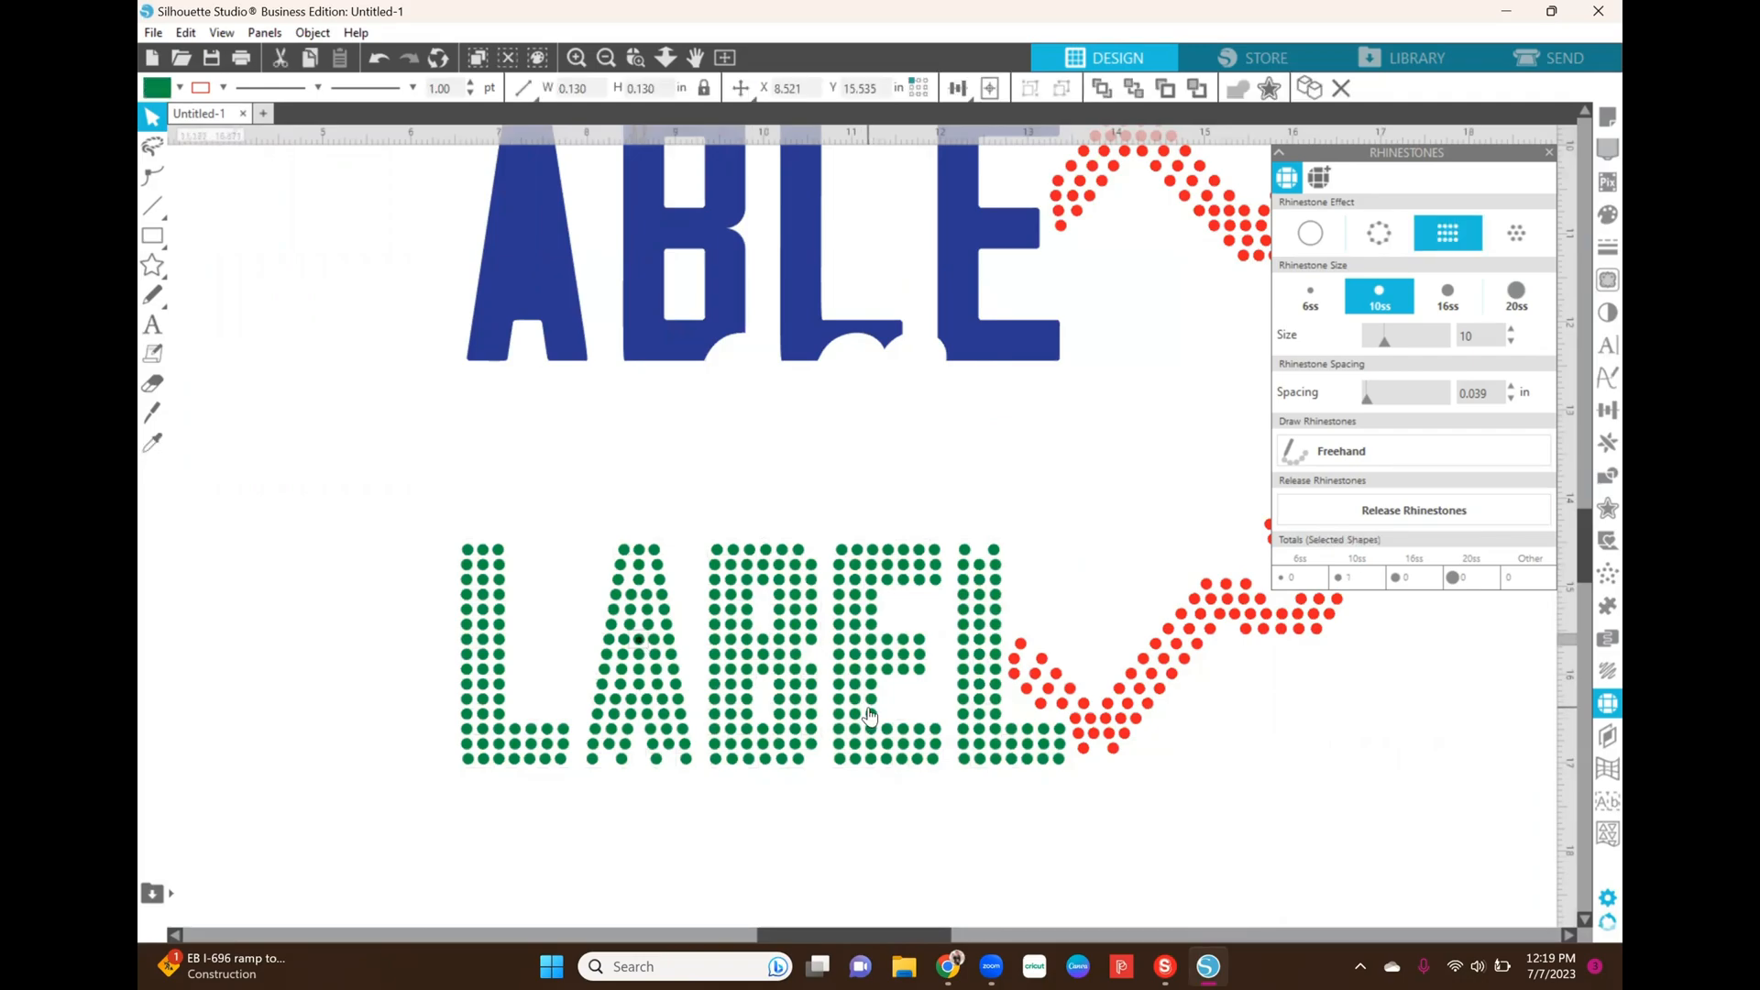
pyautogui.press('Delete')
pyautogui.click(639, 655)
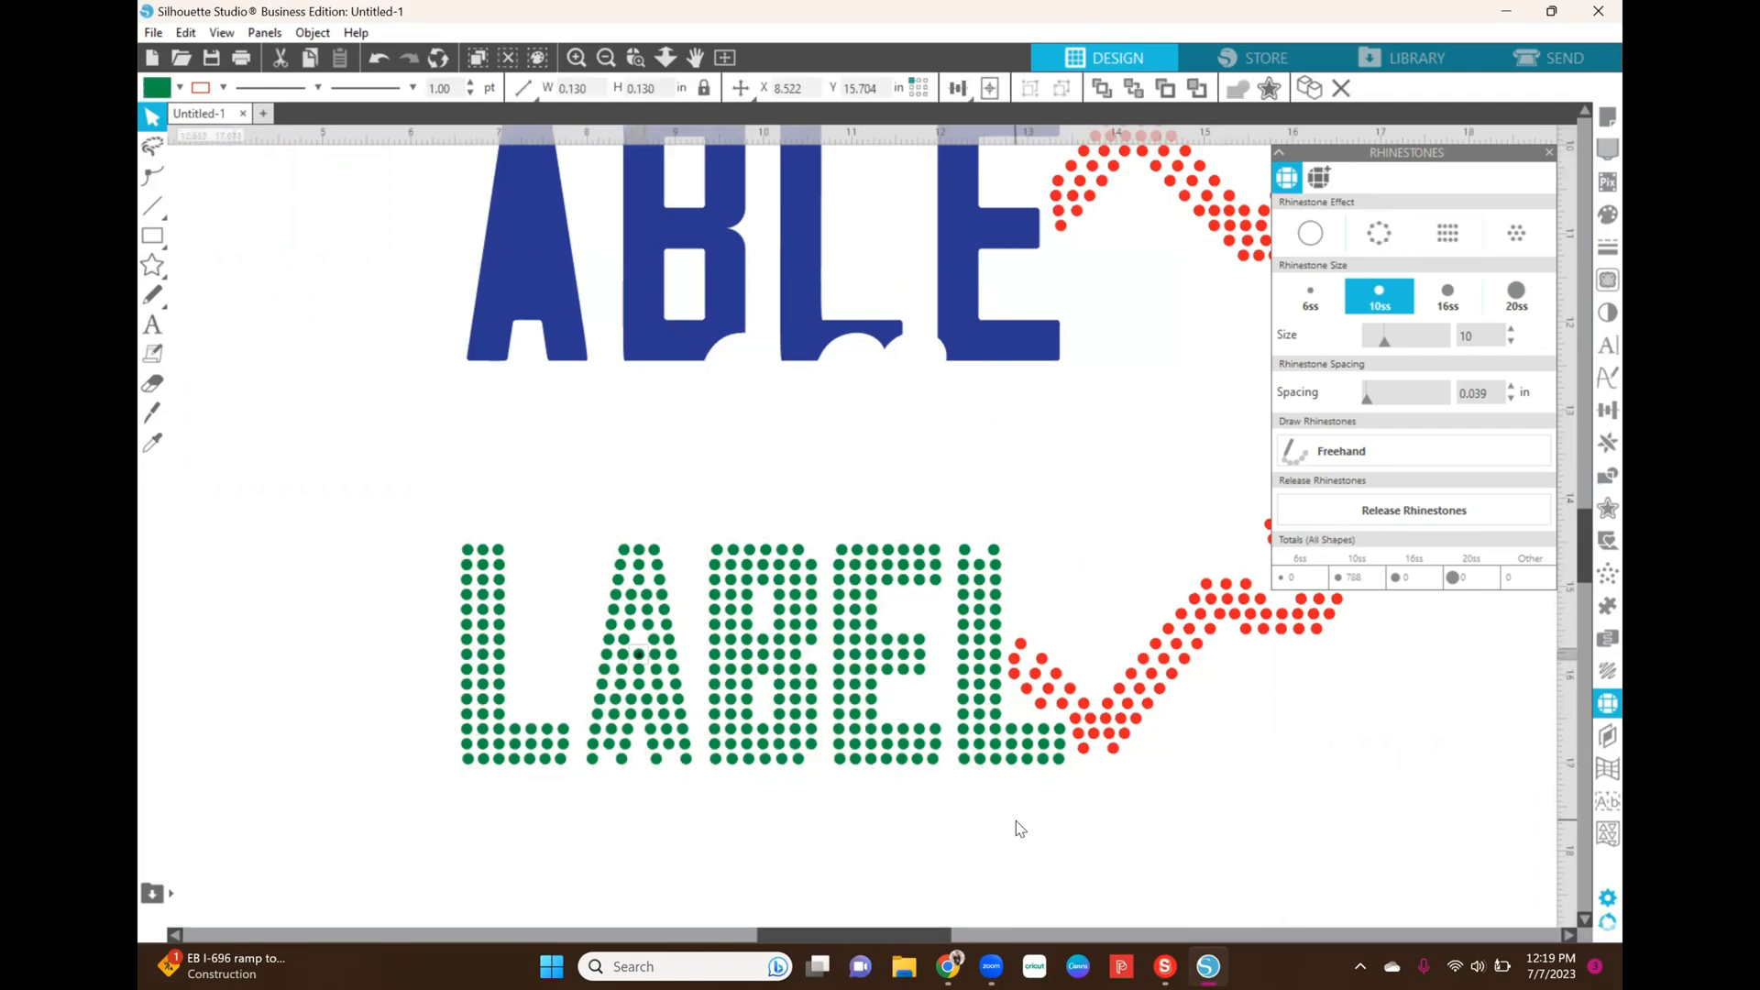
pyautogui.press('Delete')
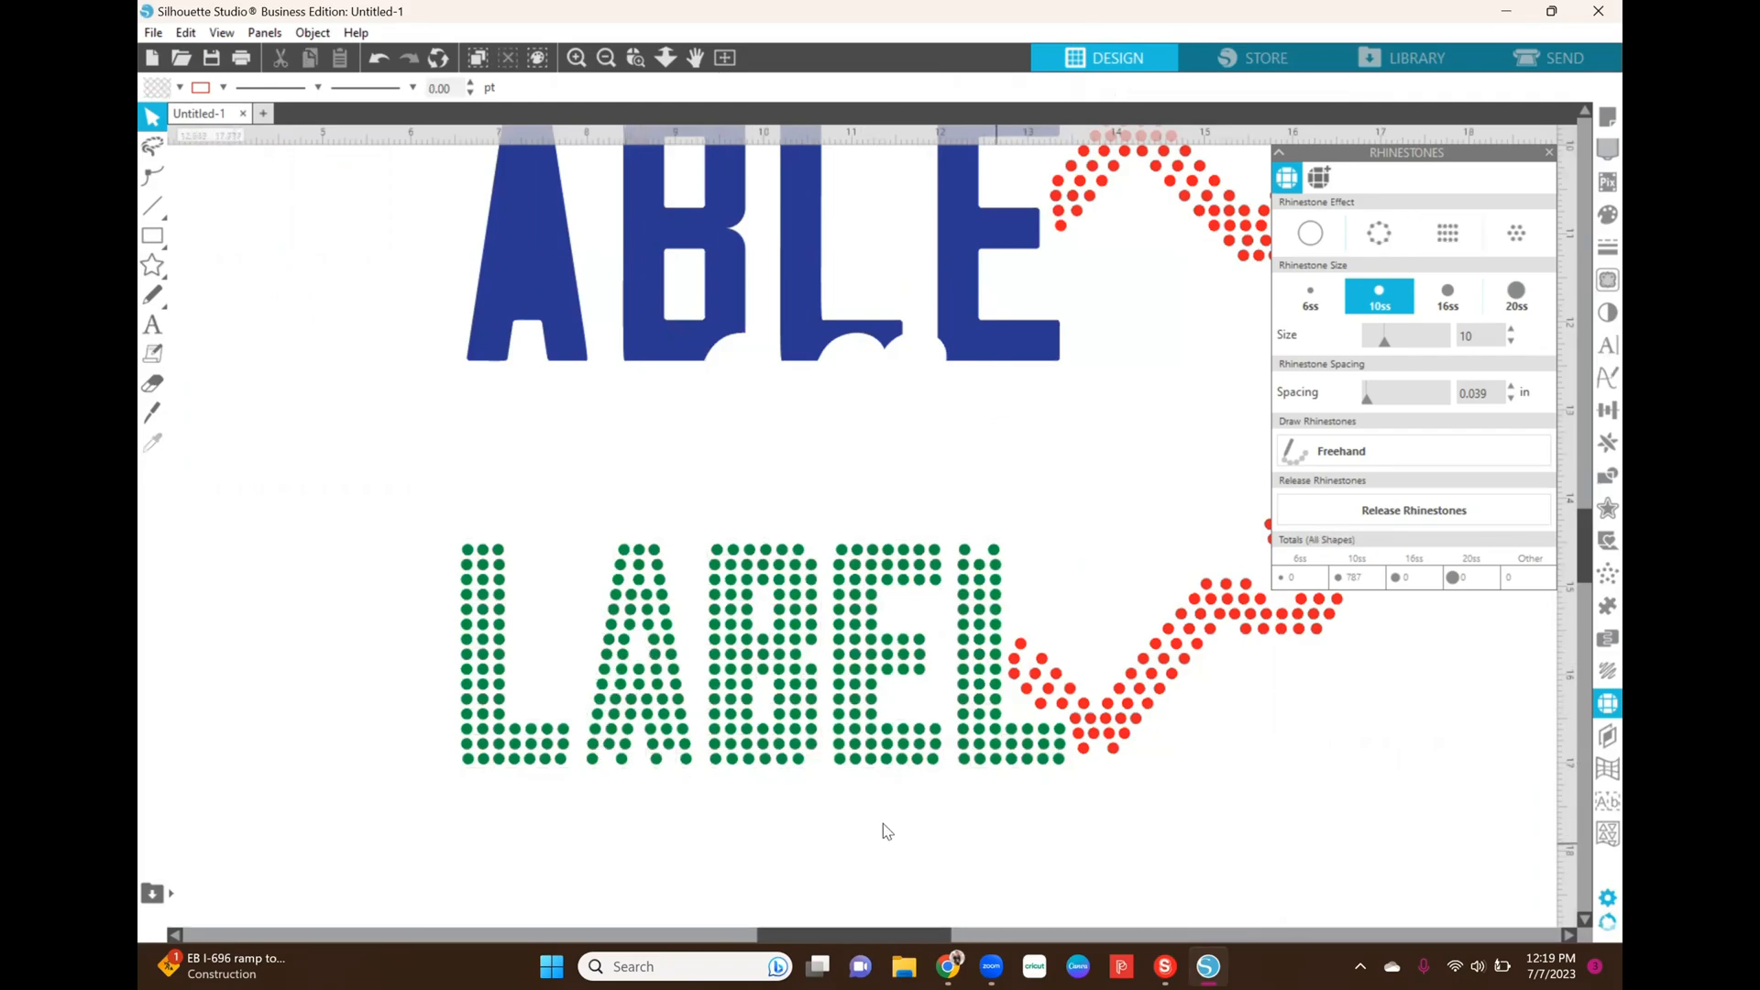
pyautogui.click(642, 674)
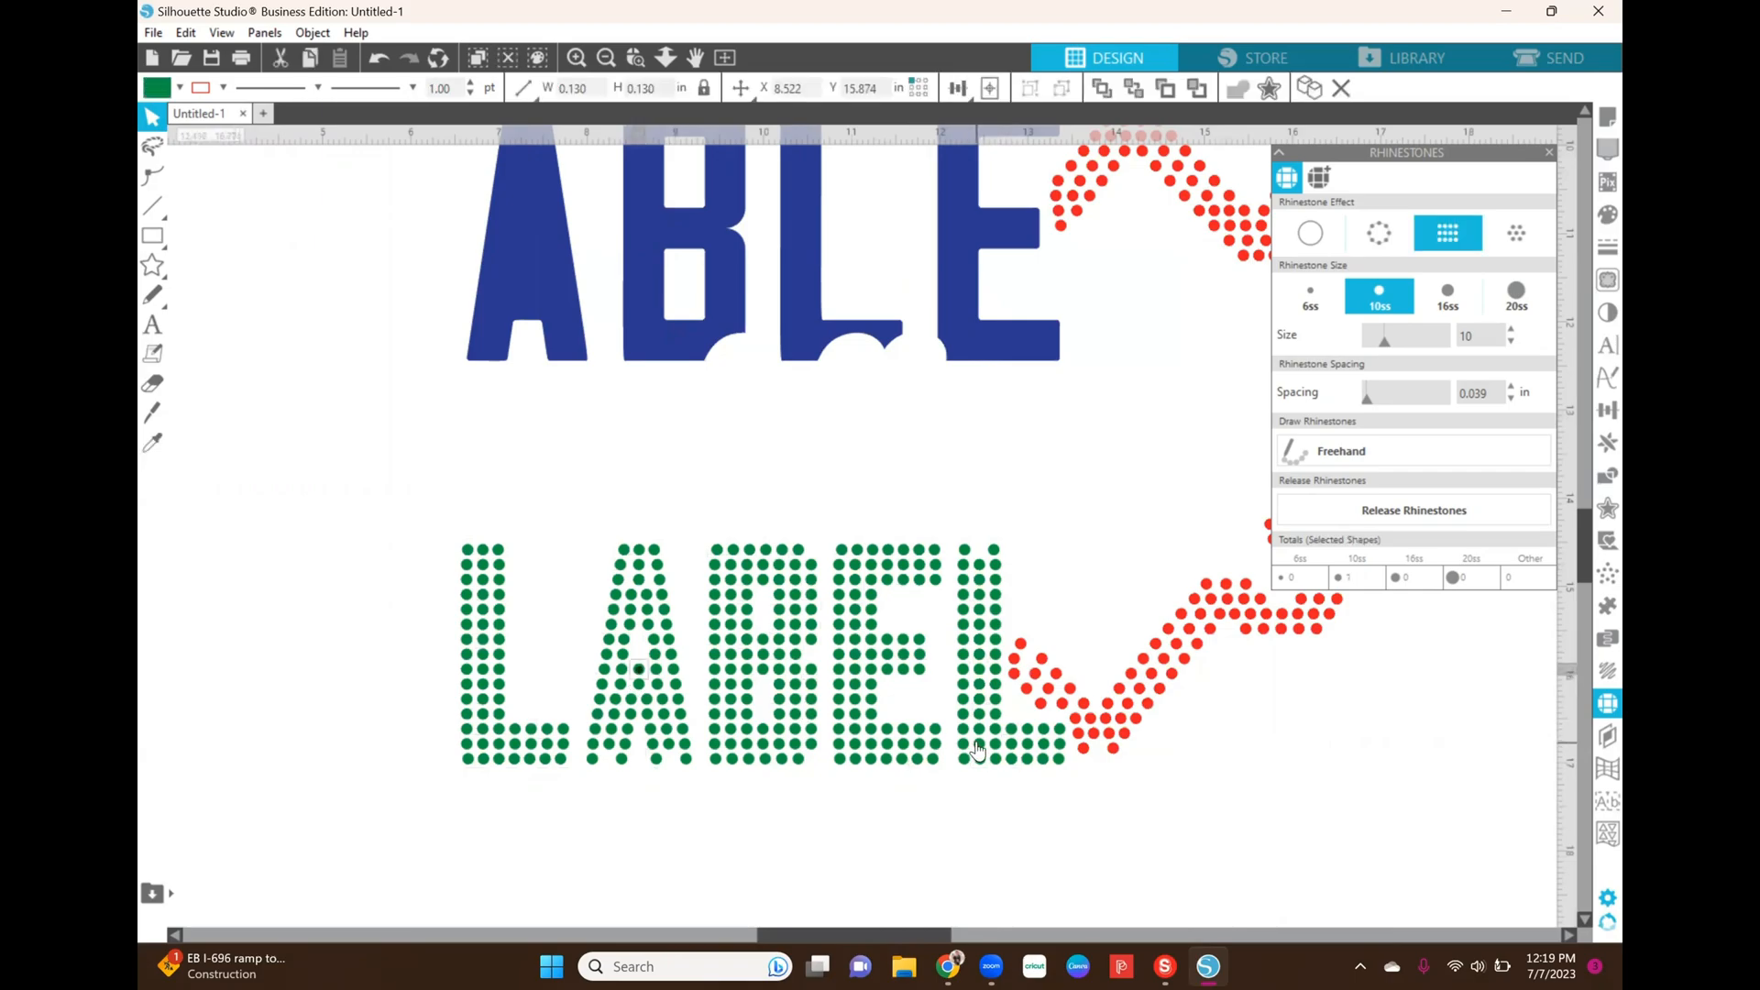
pyautogui.press('Delete')
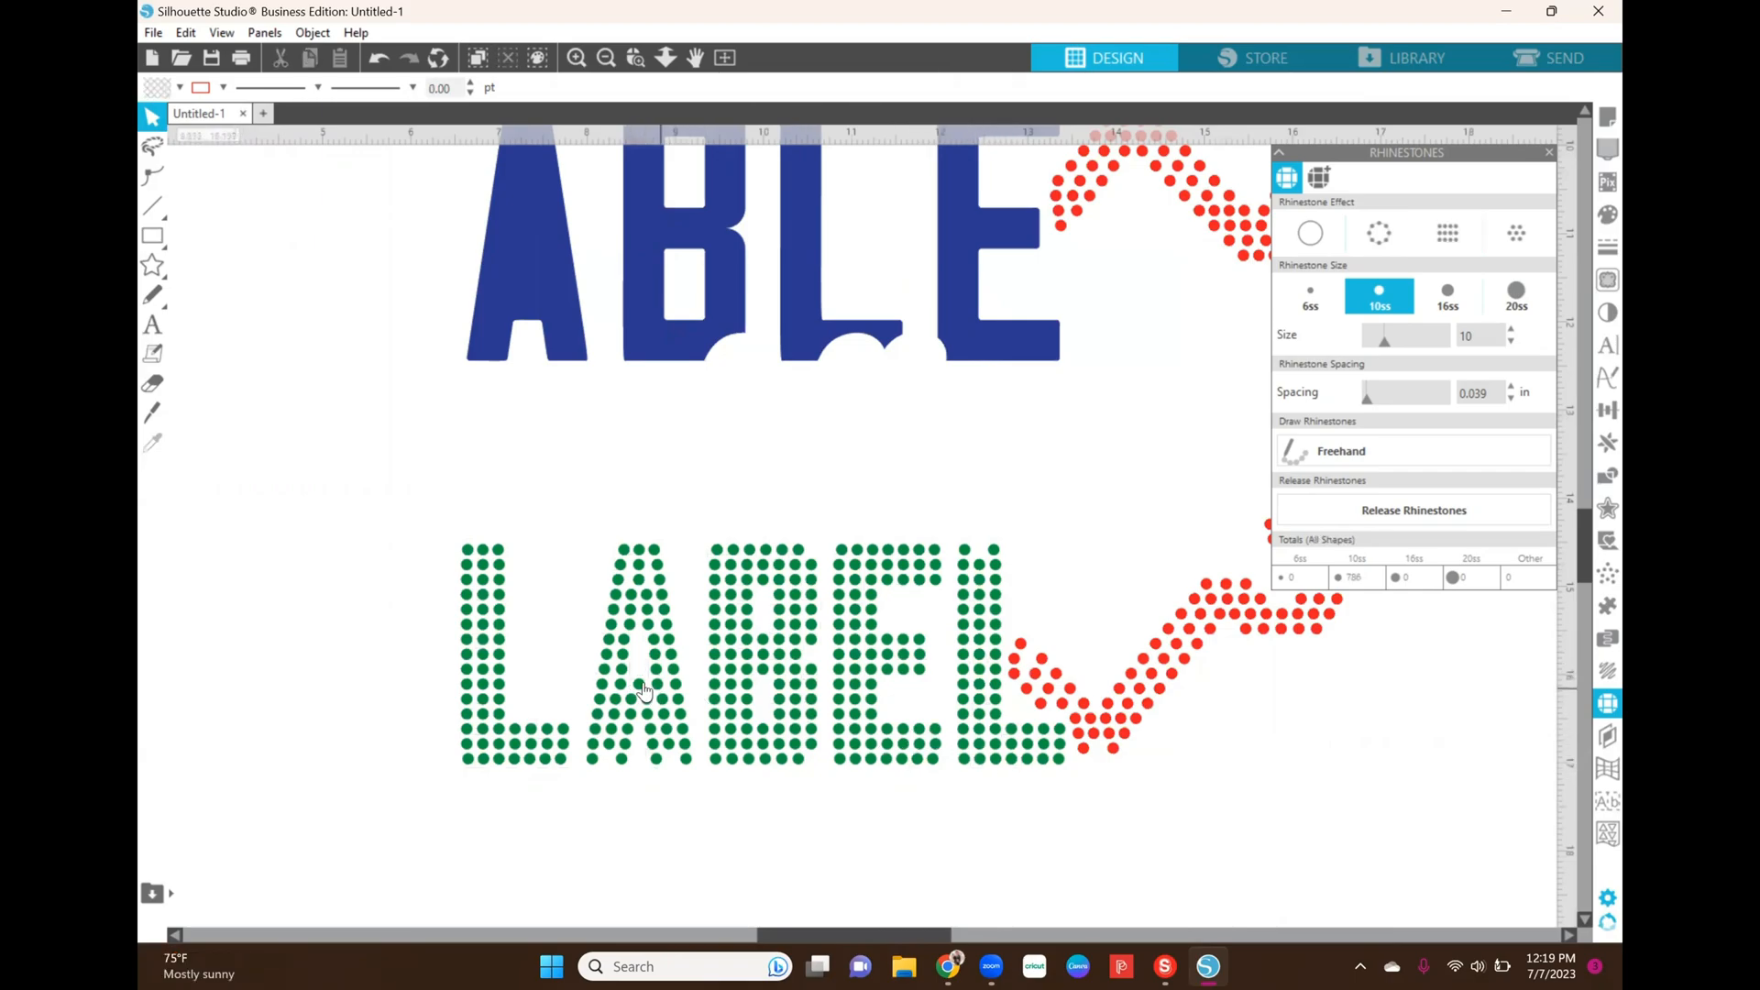
# Step: Delete the remaining middle stone directly above the crossbar of the letter A in "LABEL"
pyautogui.click(606, 59)
pyautogui.click(607, 58)
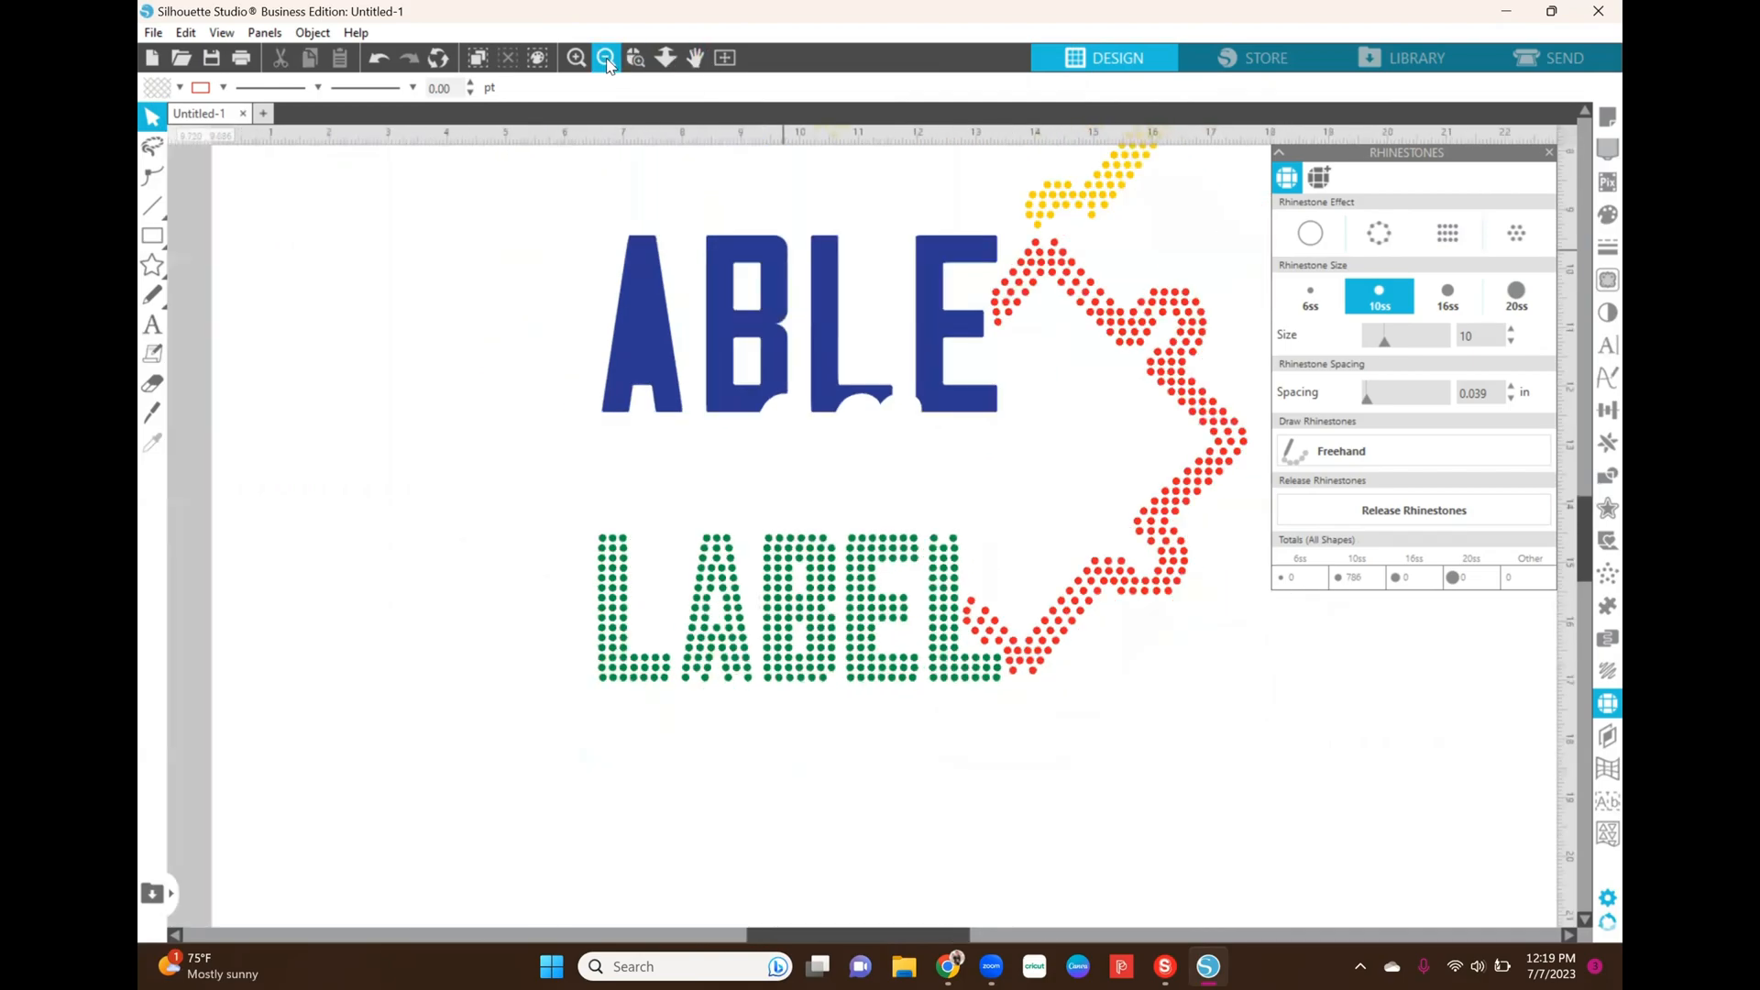
pyautogui.click(607, 58)
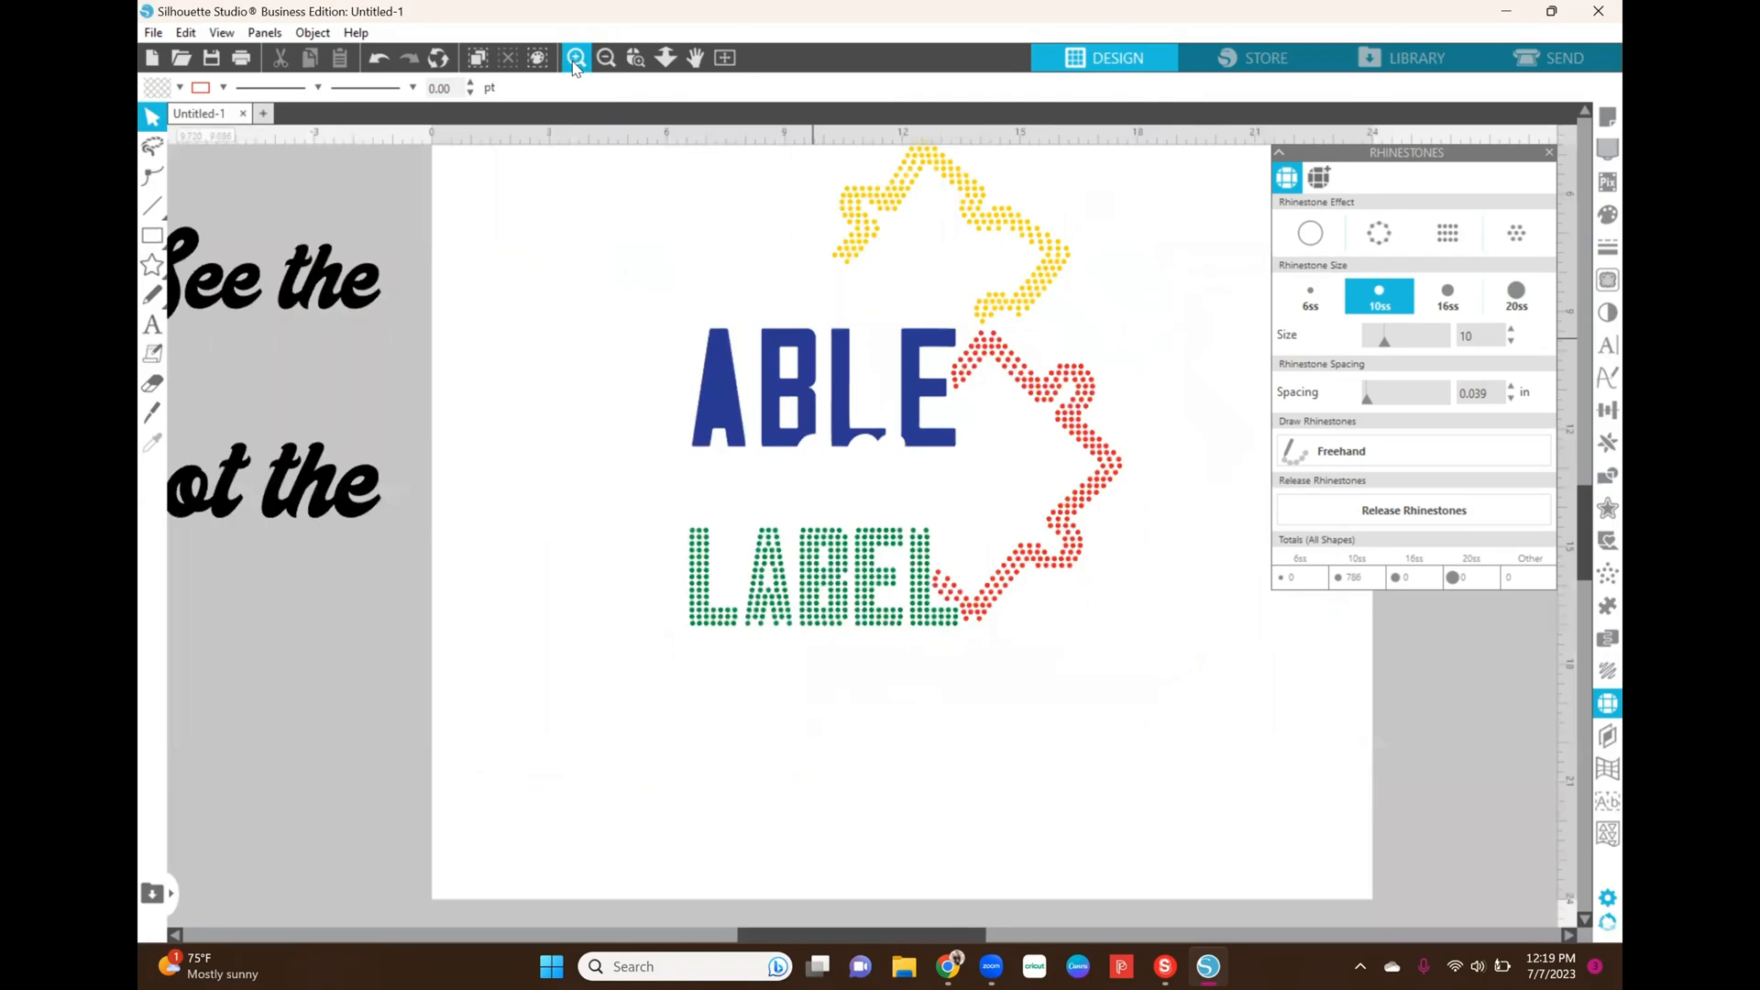
pyautogui.click(576, 59)
pyautogui.click(576, 58)
pyautogui.click(729, 481)
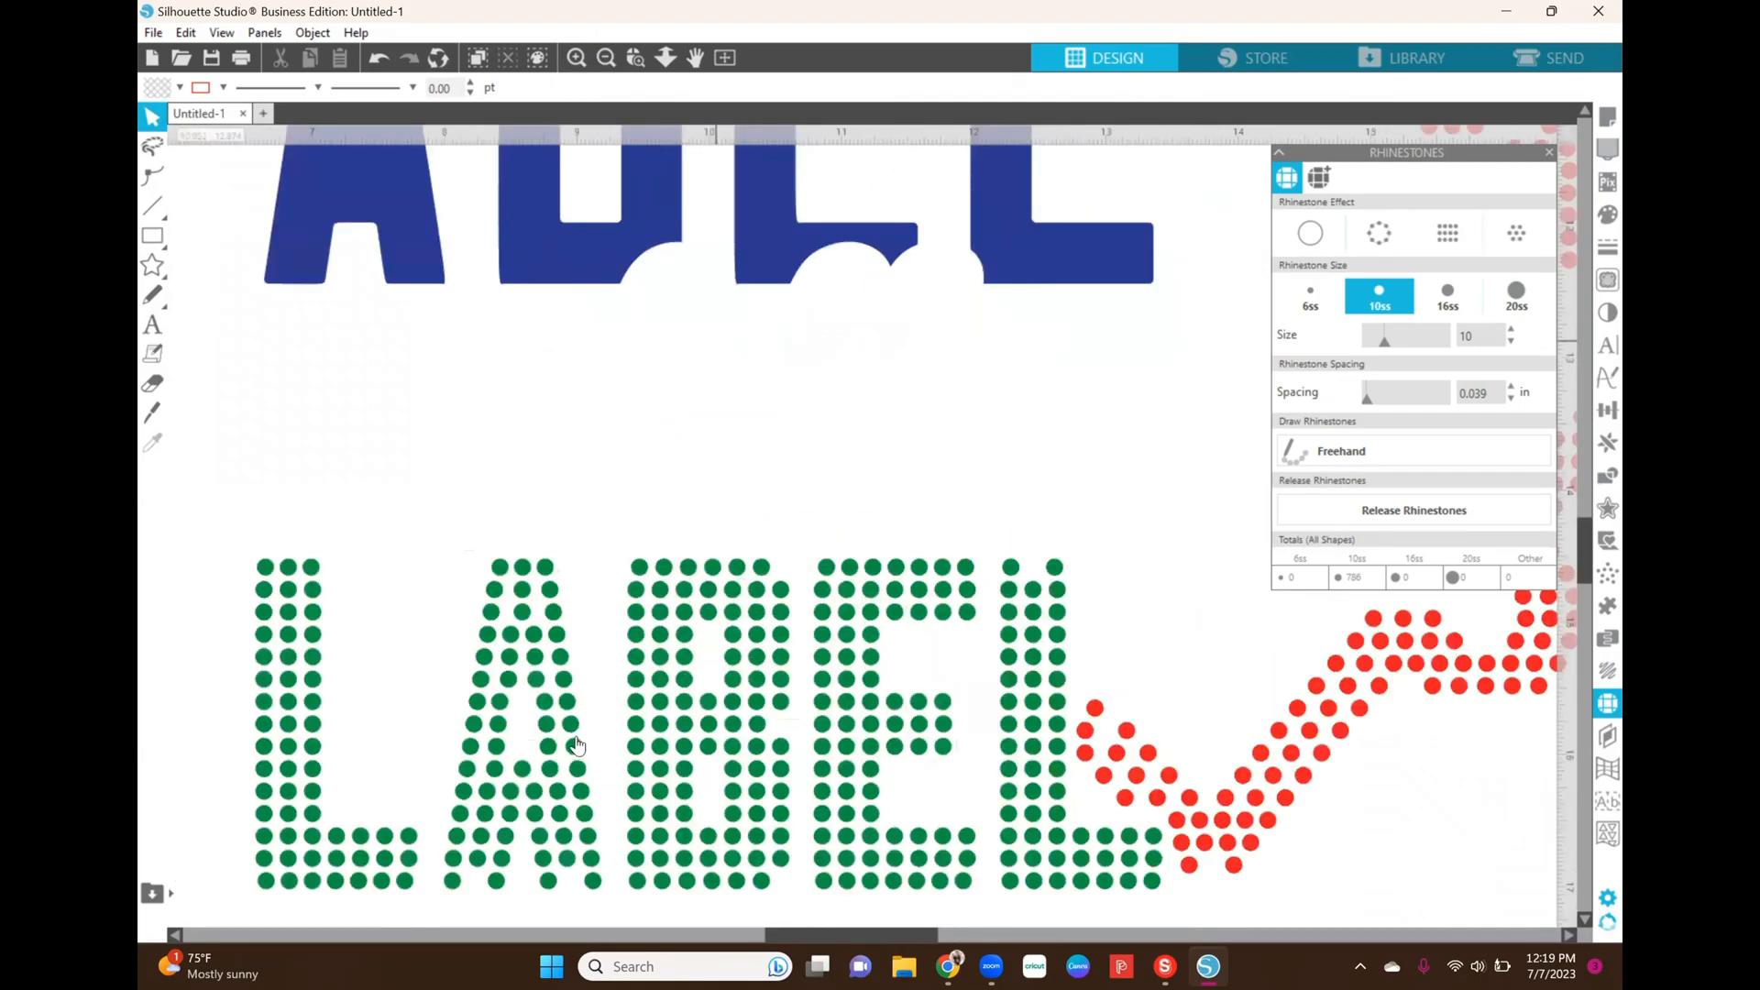
pyautogui.click(523, 768)
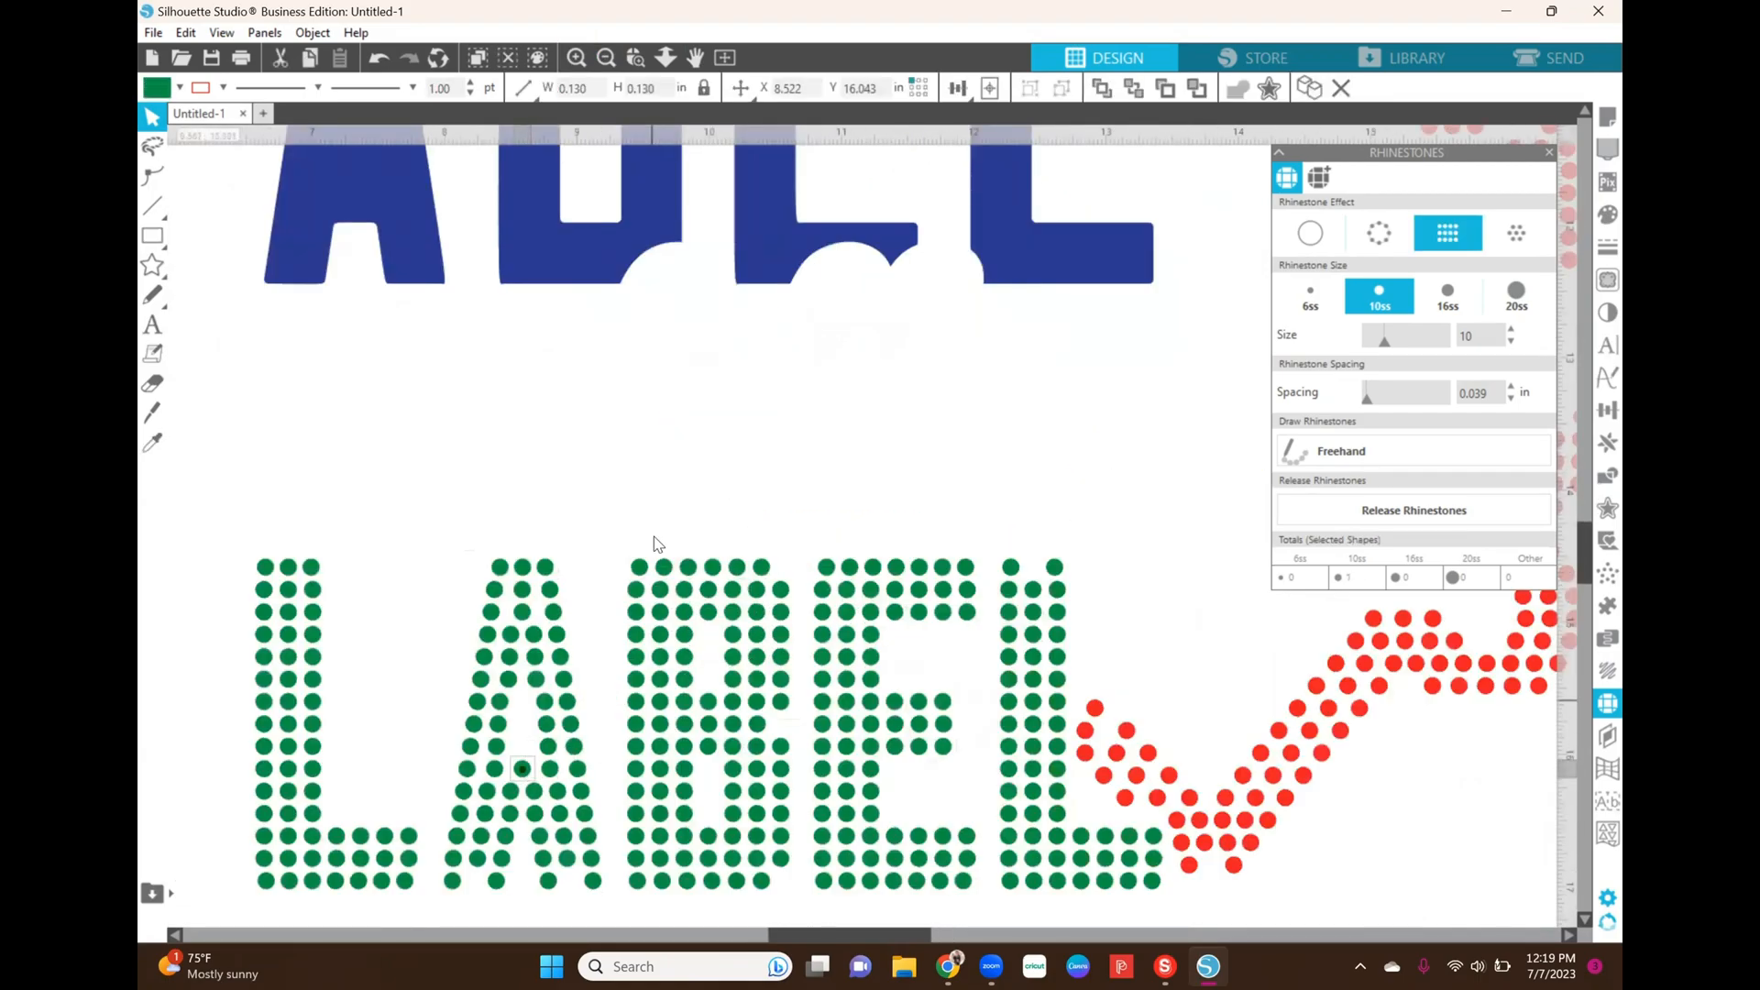
pyautogui.press('Delete')
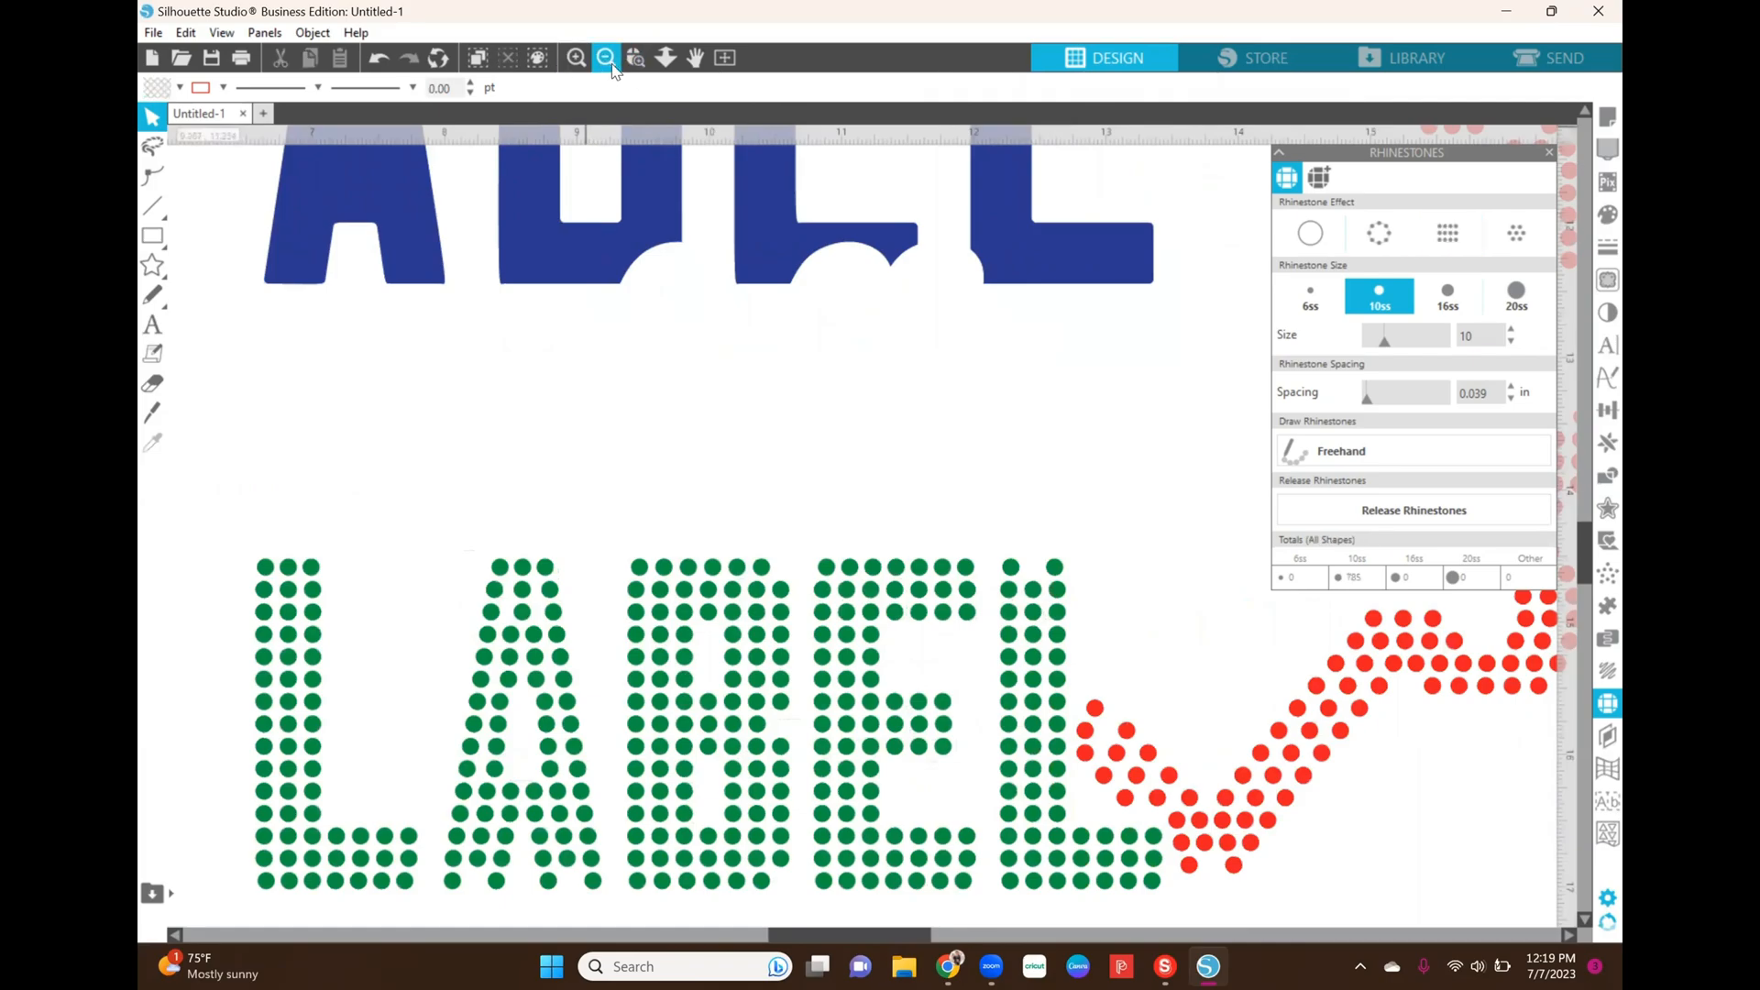
pyautogui.click(607, 59)
pyautogui.click(606, 59)
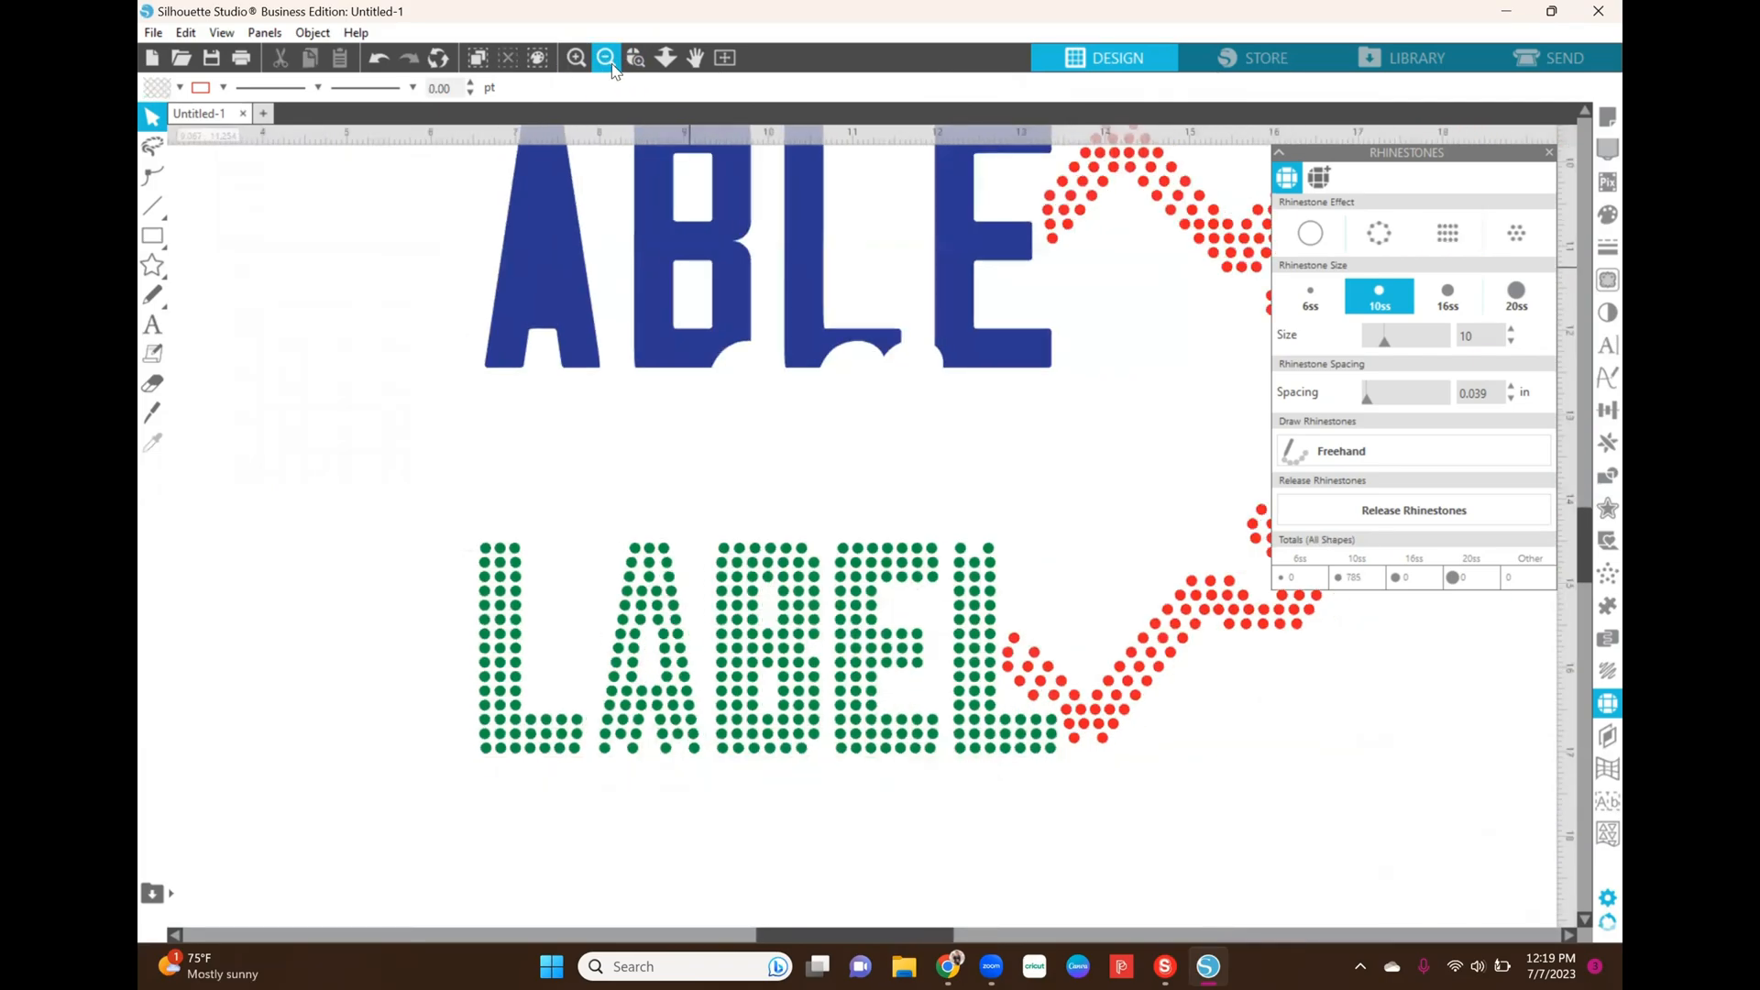
pyautogui.click(606, 59)
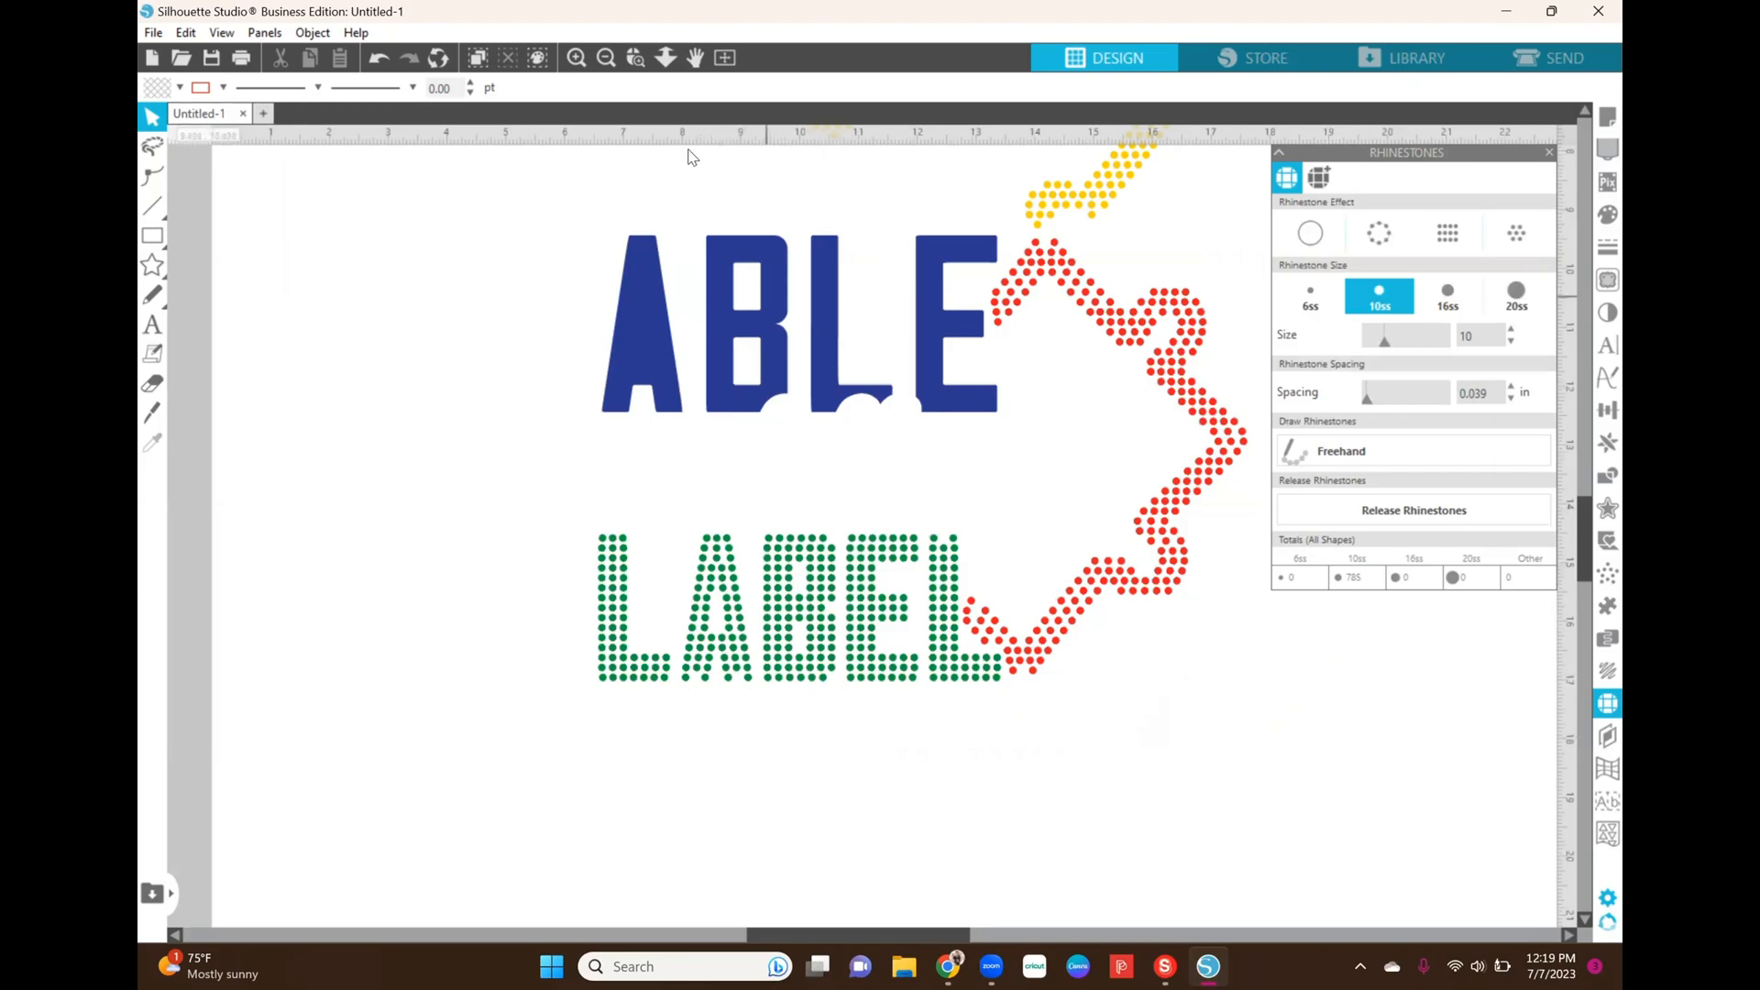
# Step: Nudge the outermost bottom stone of the A's left foot outward and duplicate it to fill the gap in that foot
pyautogui.click(575, 57)
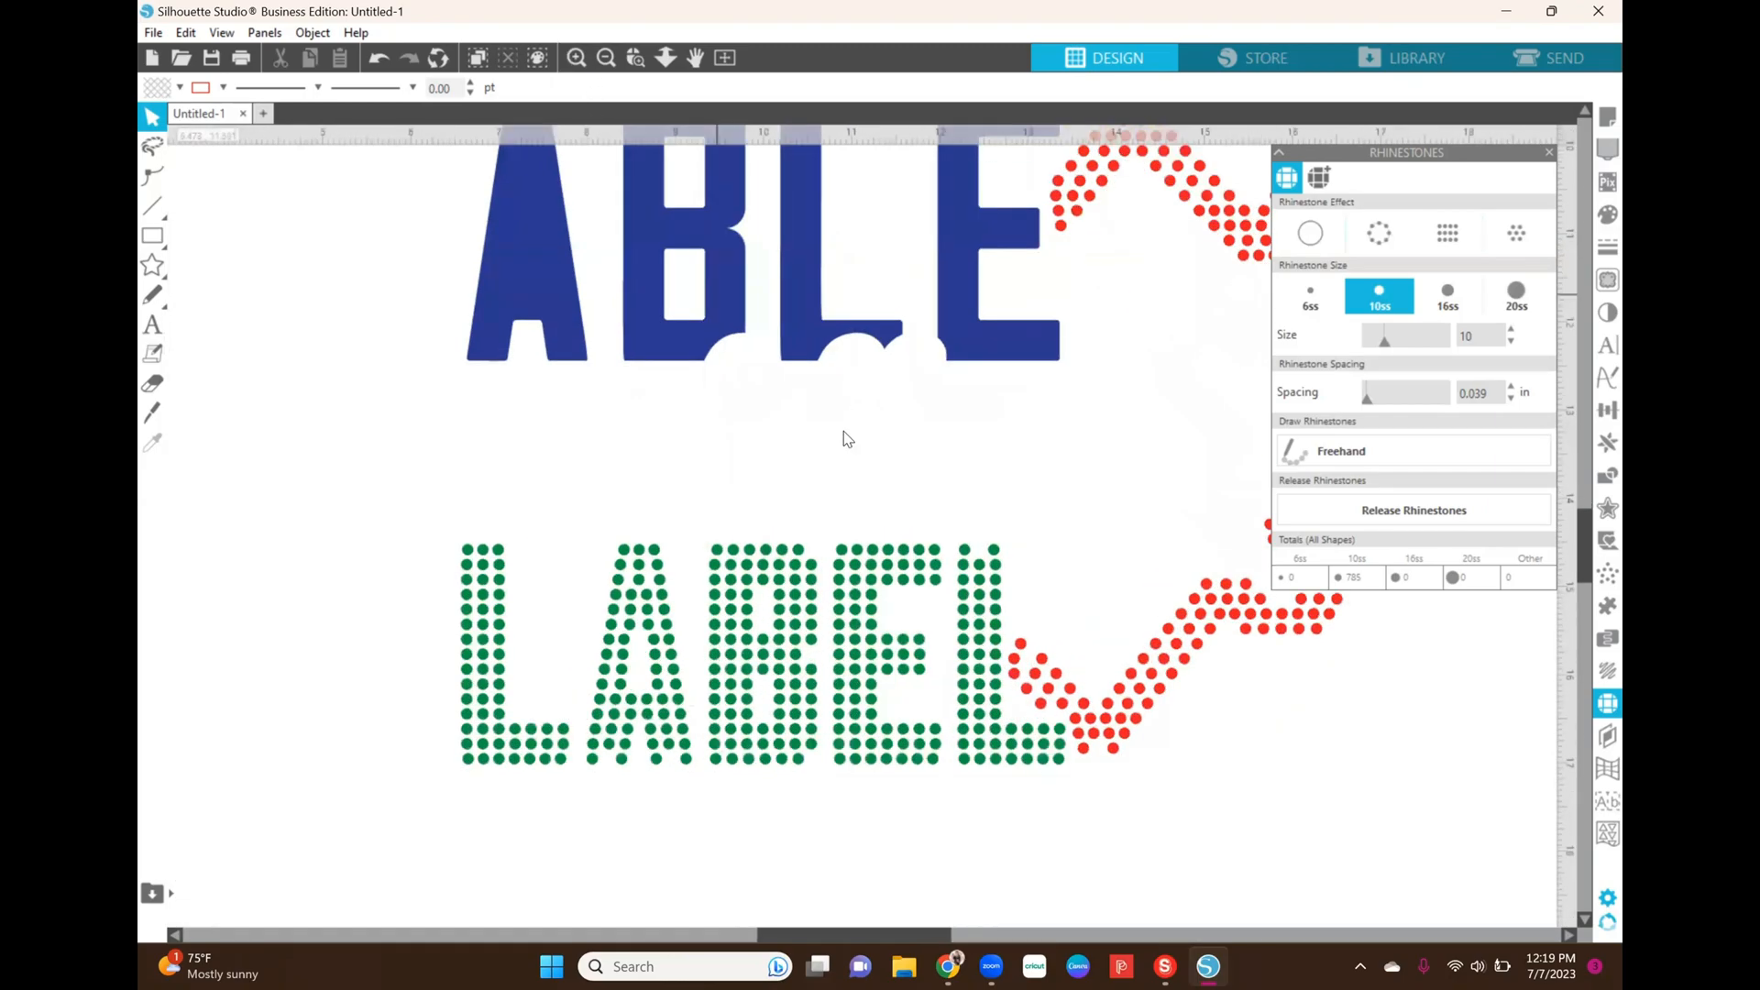
pyautogui.scroll(-1, 834, 434)
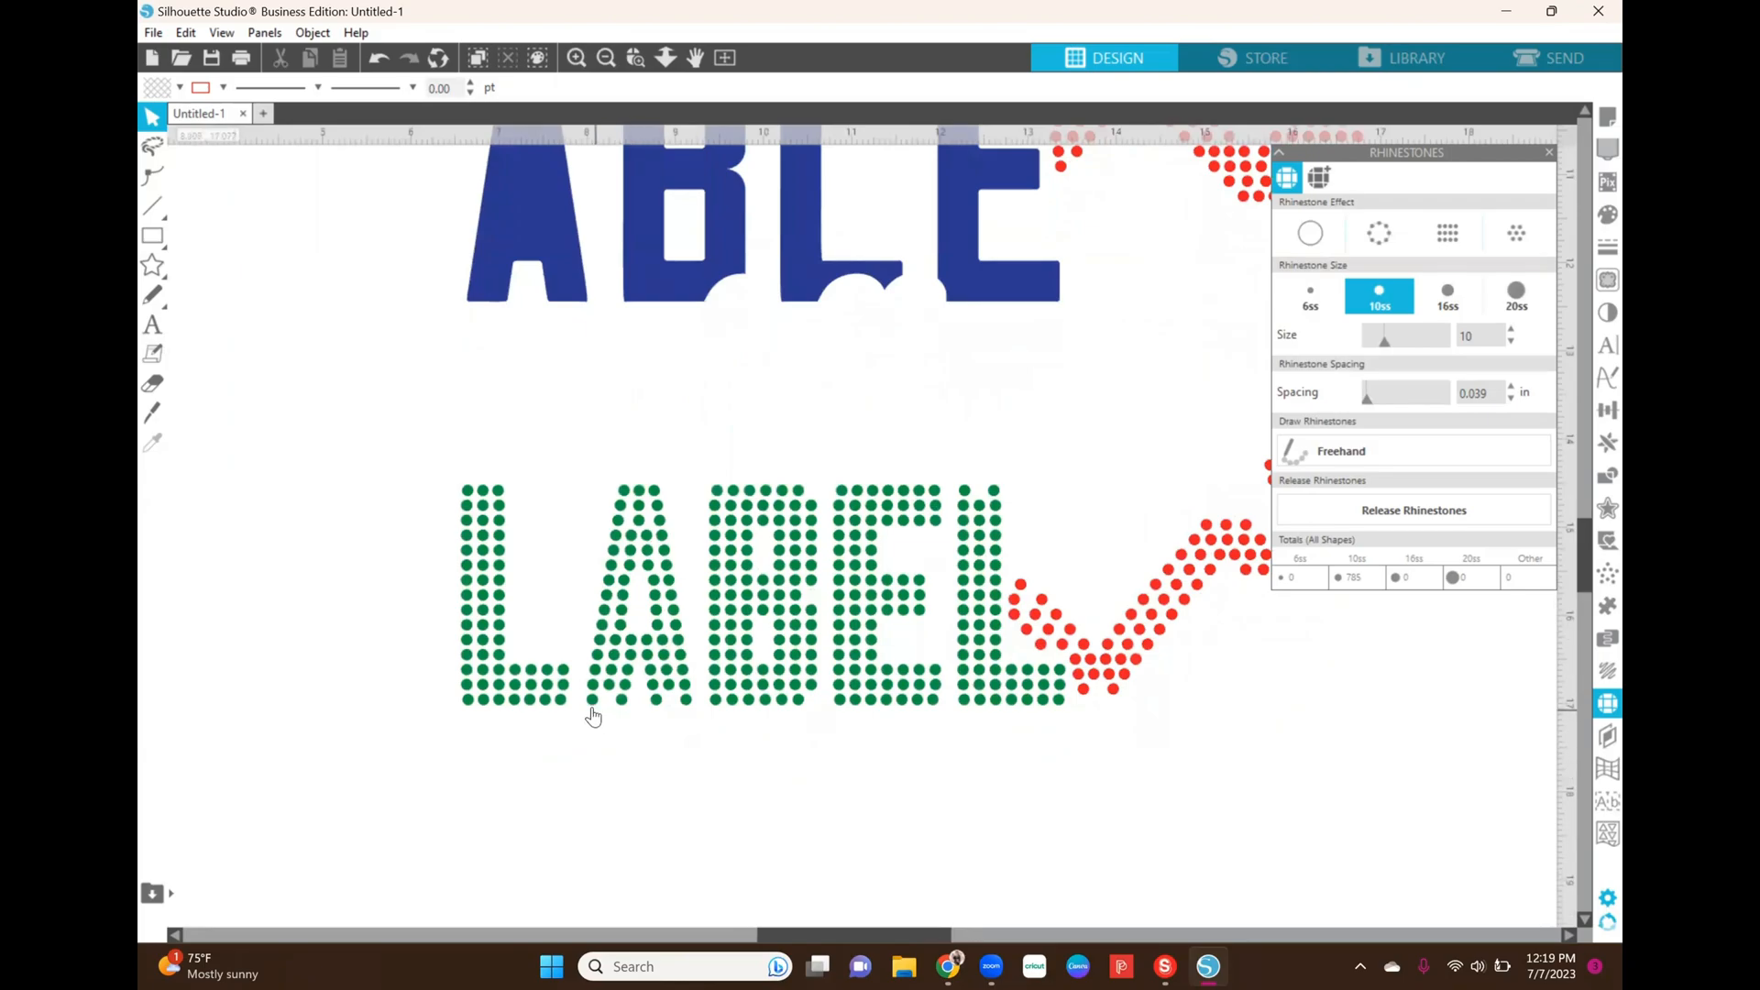
pyautogui.click(591, 701)
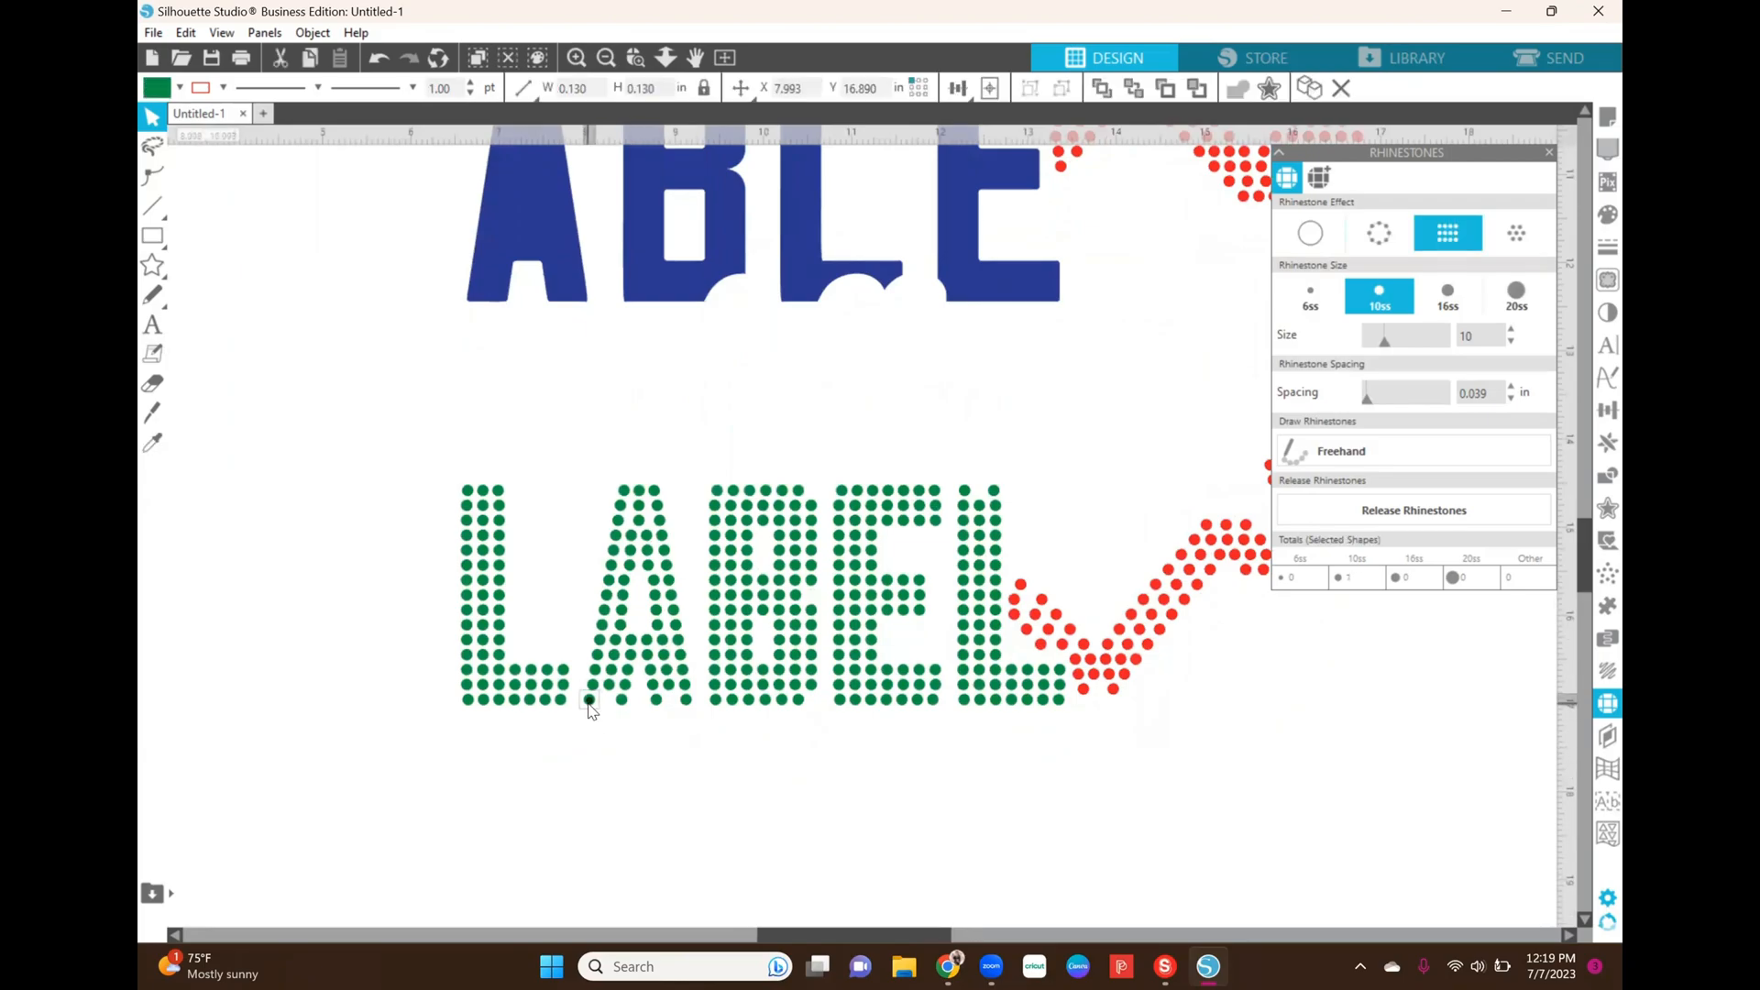
pyautogui.click(688, 700)
pyautogui.rightClick(591, 700)
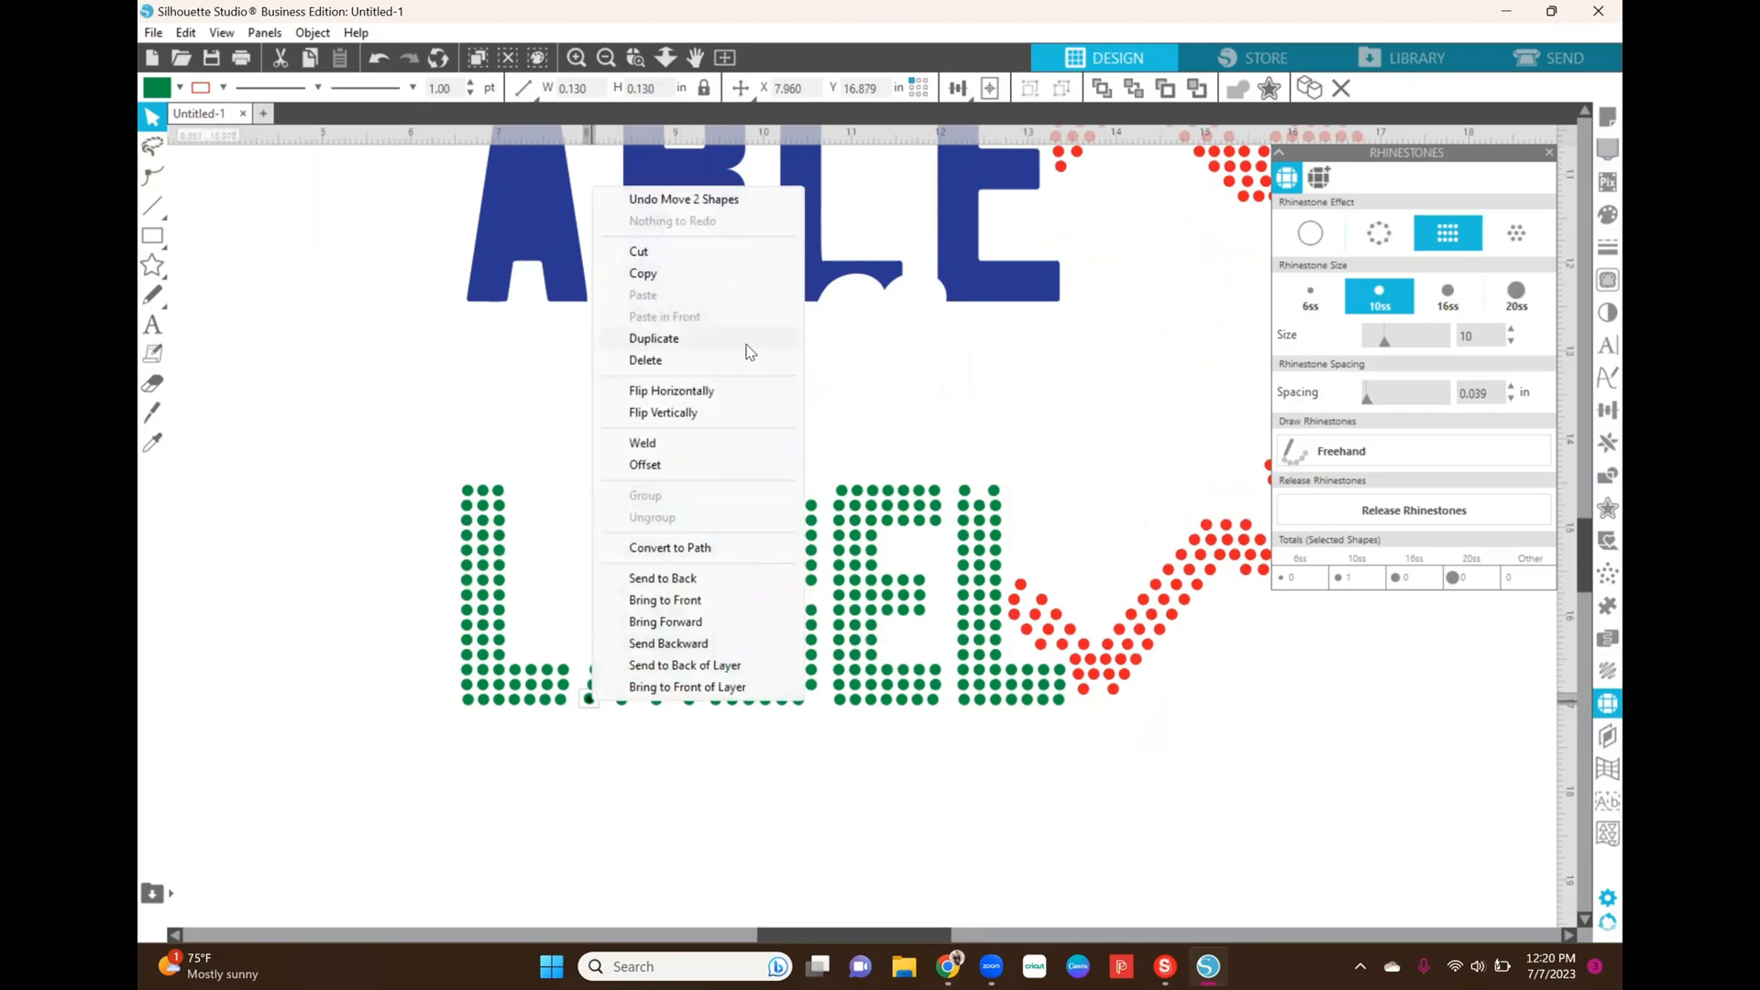
pyautogui.click(747, 345)
pyautogui.click(617, 719)
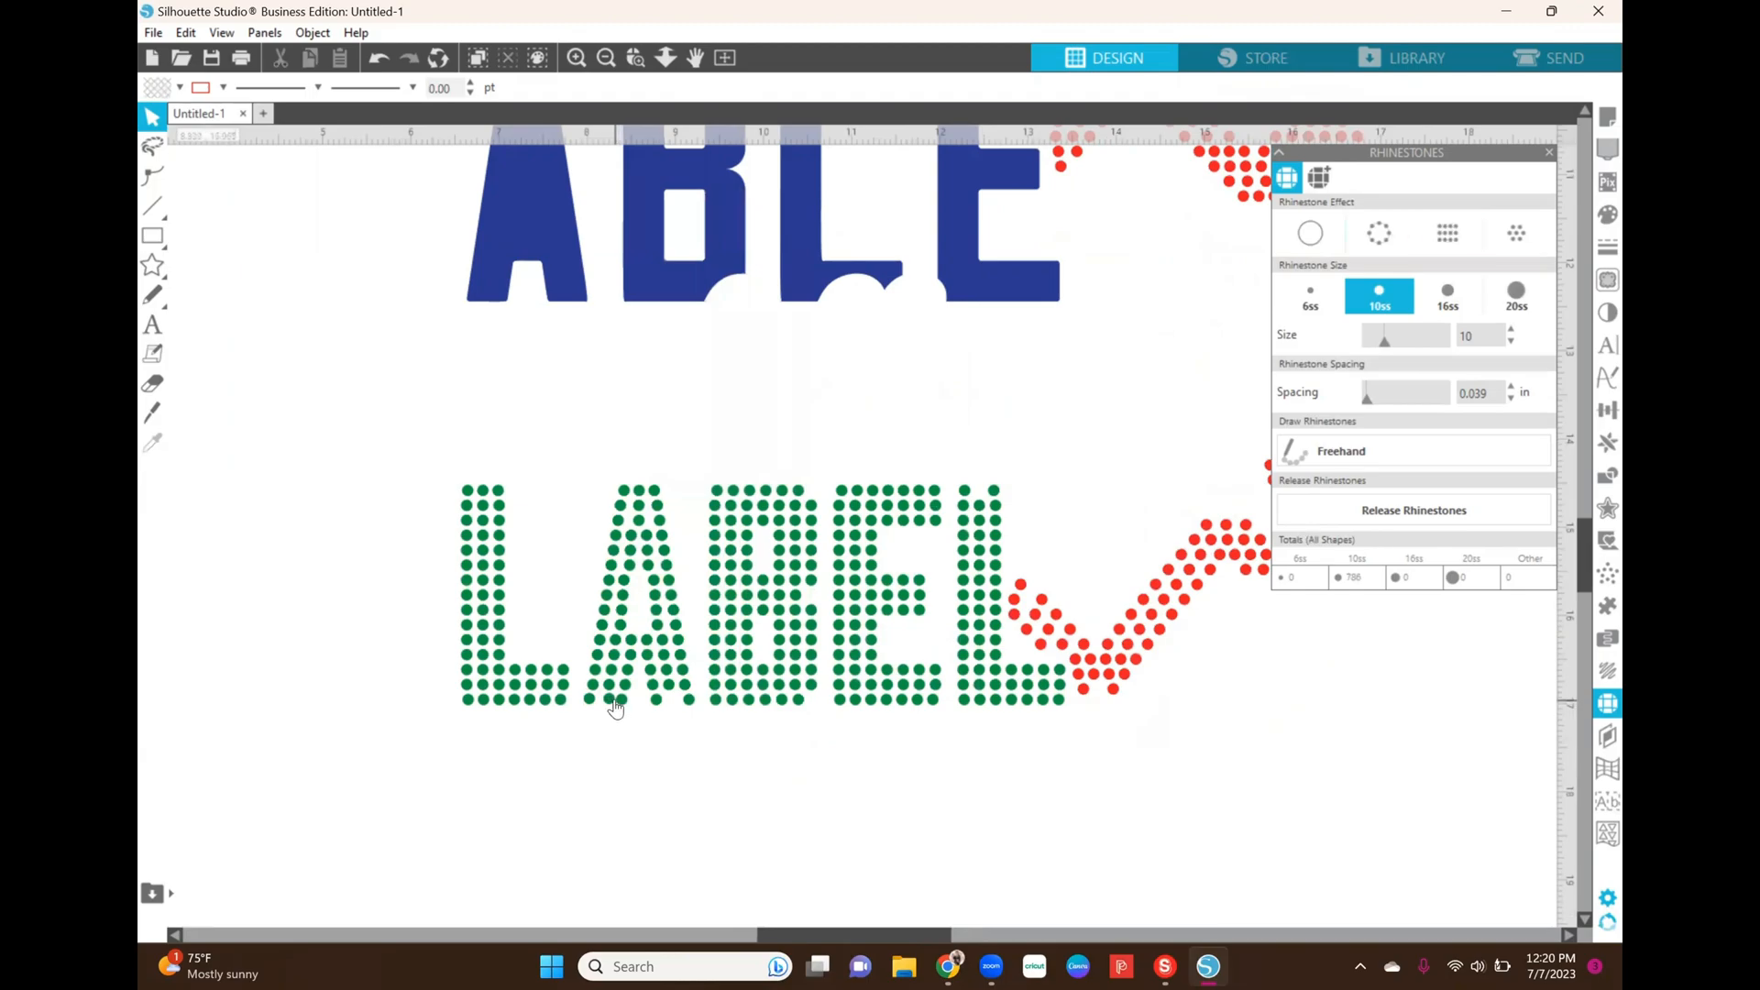
pyautogui.click(608, 702)
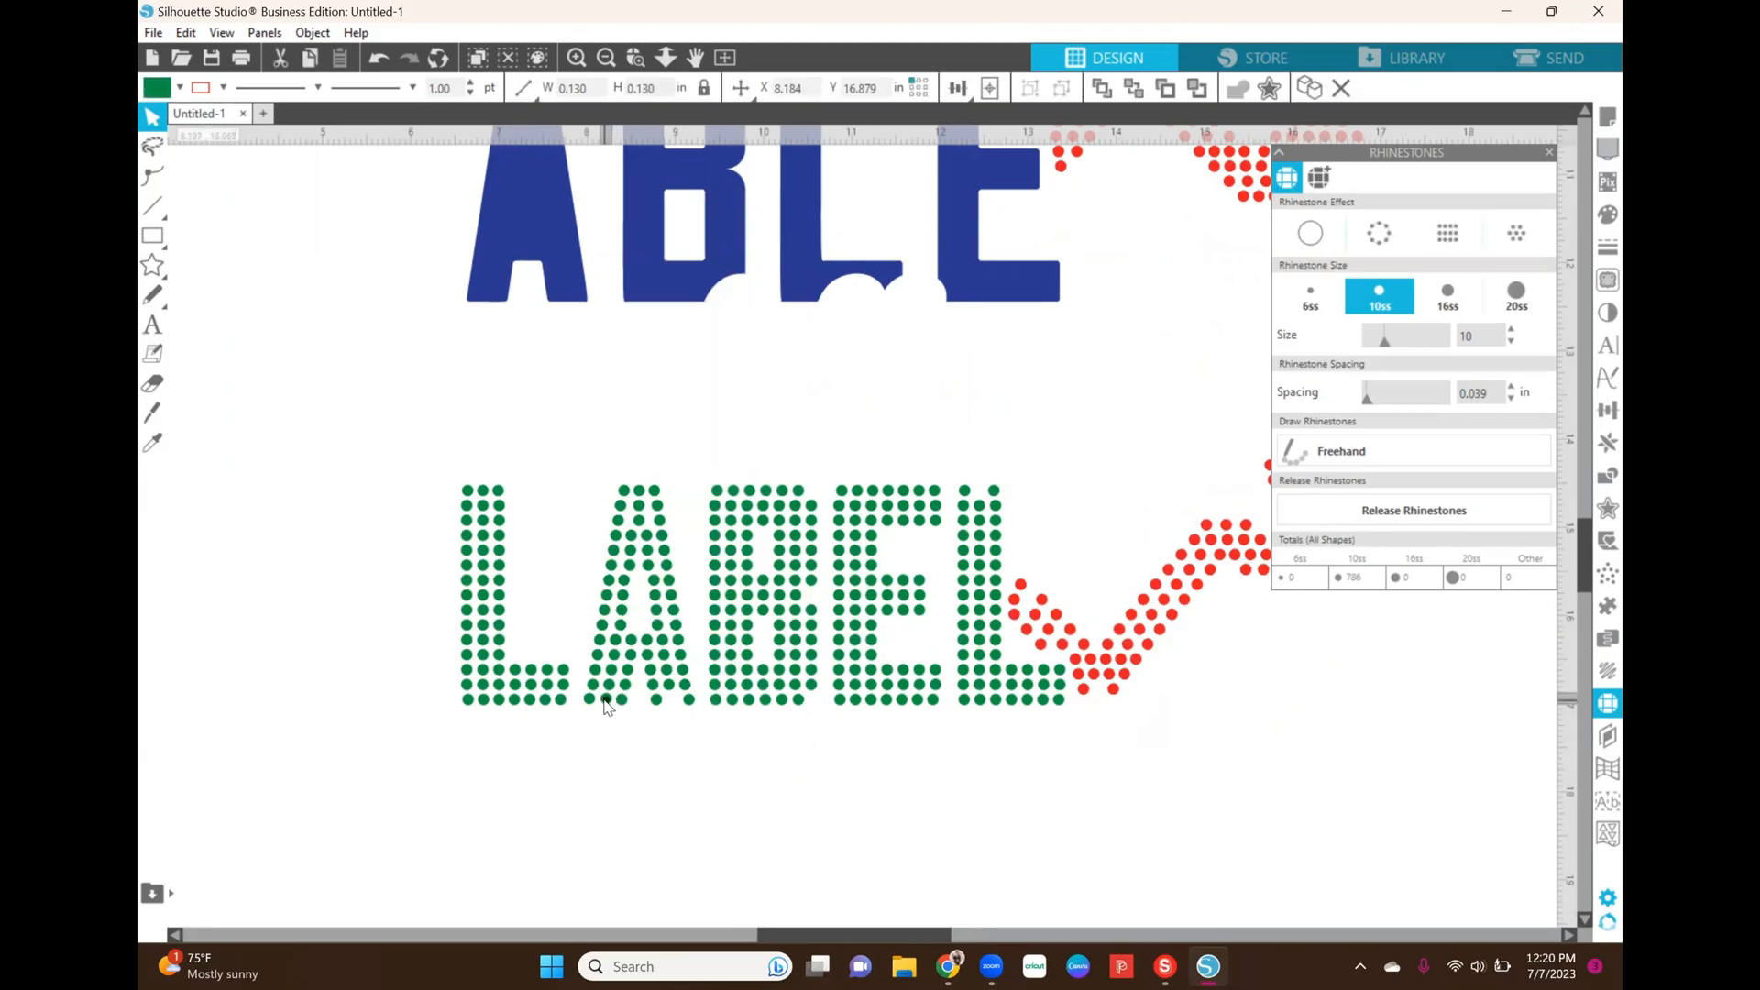
# Step: Duplicate the inner bottom stone of the A's right foot to fill the gap in that foot
pyautogui.moveTo(605, 706); pyautogui.dragTo(662, 708)
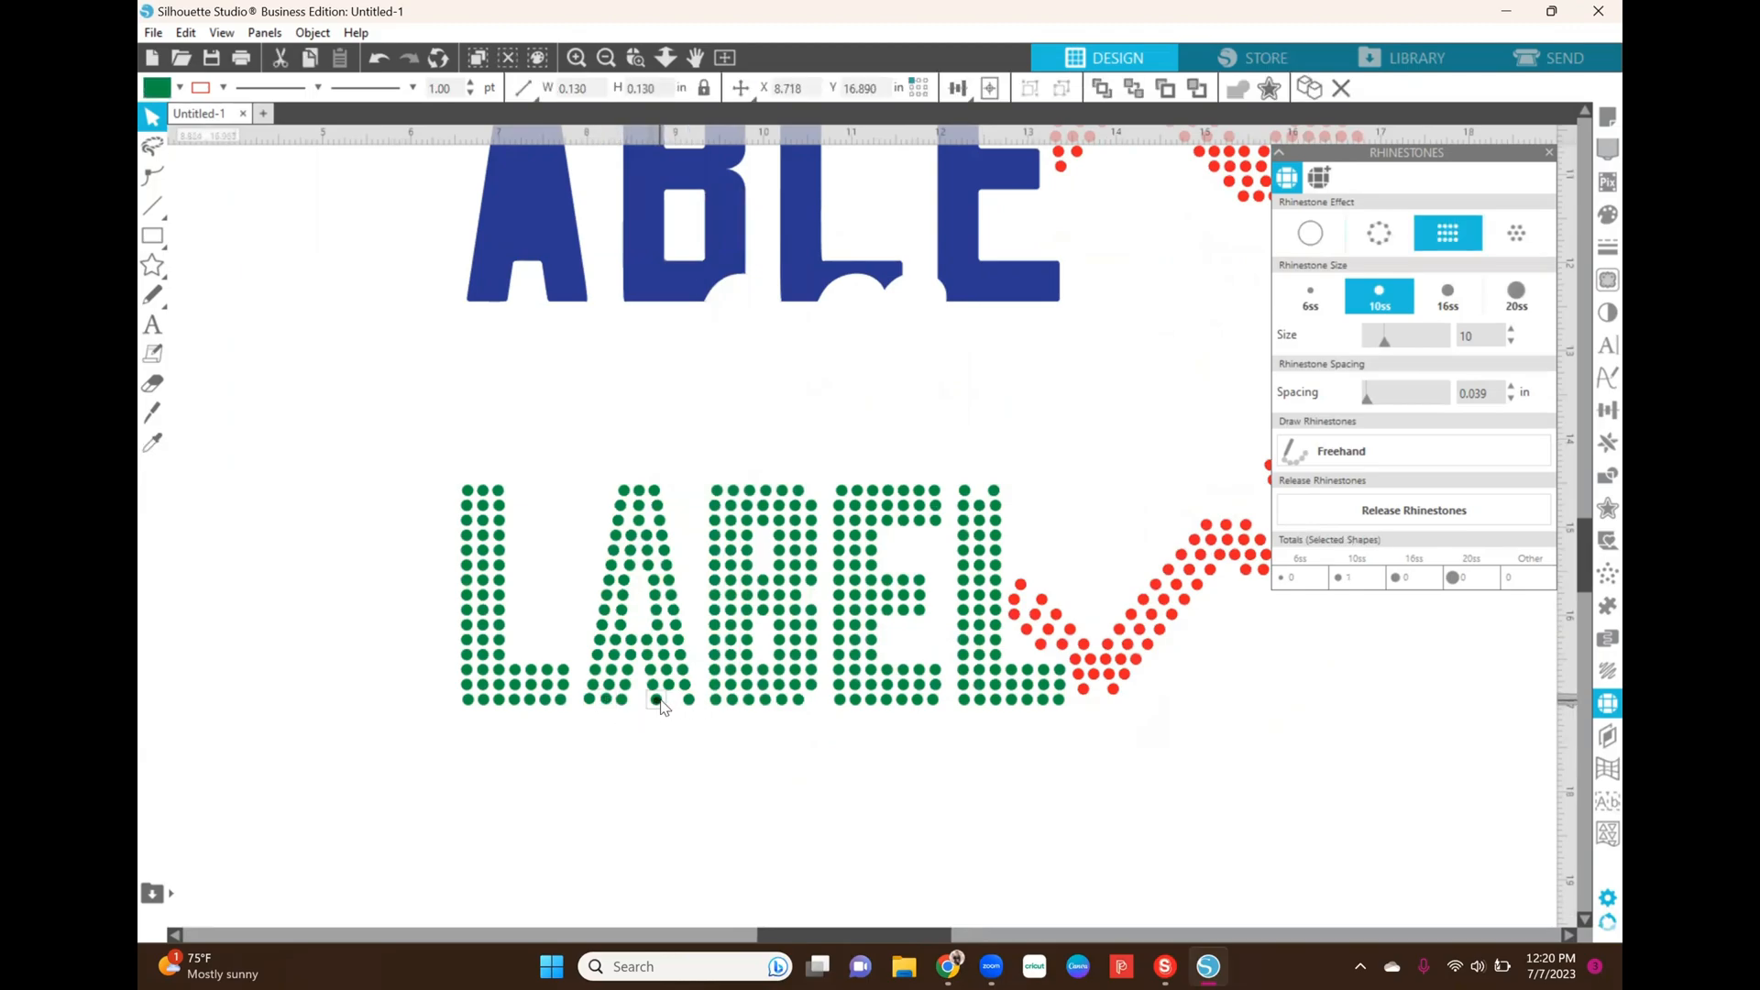
pyautogui.rightClick(666, 705)
pyautogui.click(729, 338)
pyautogui.click(689, 758)
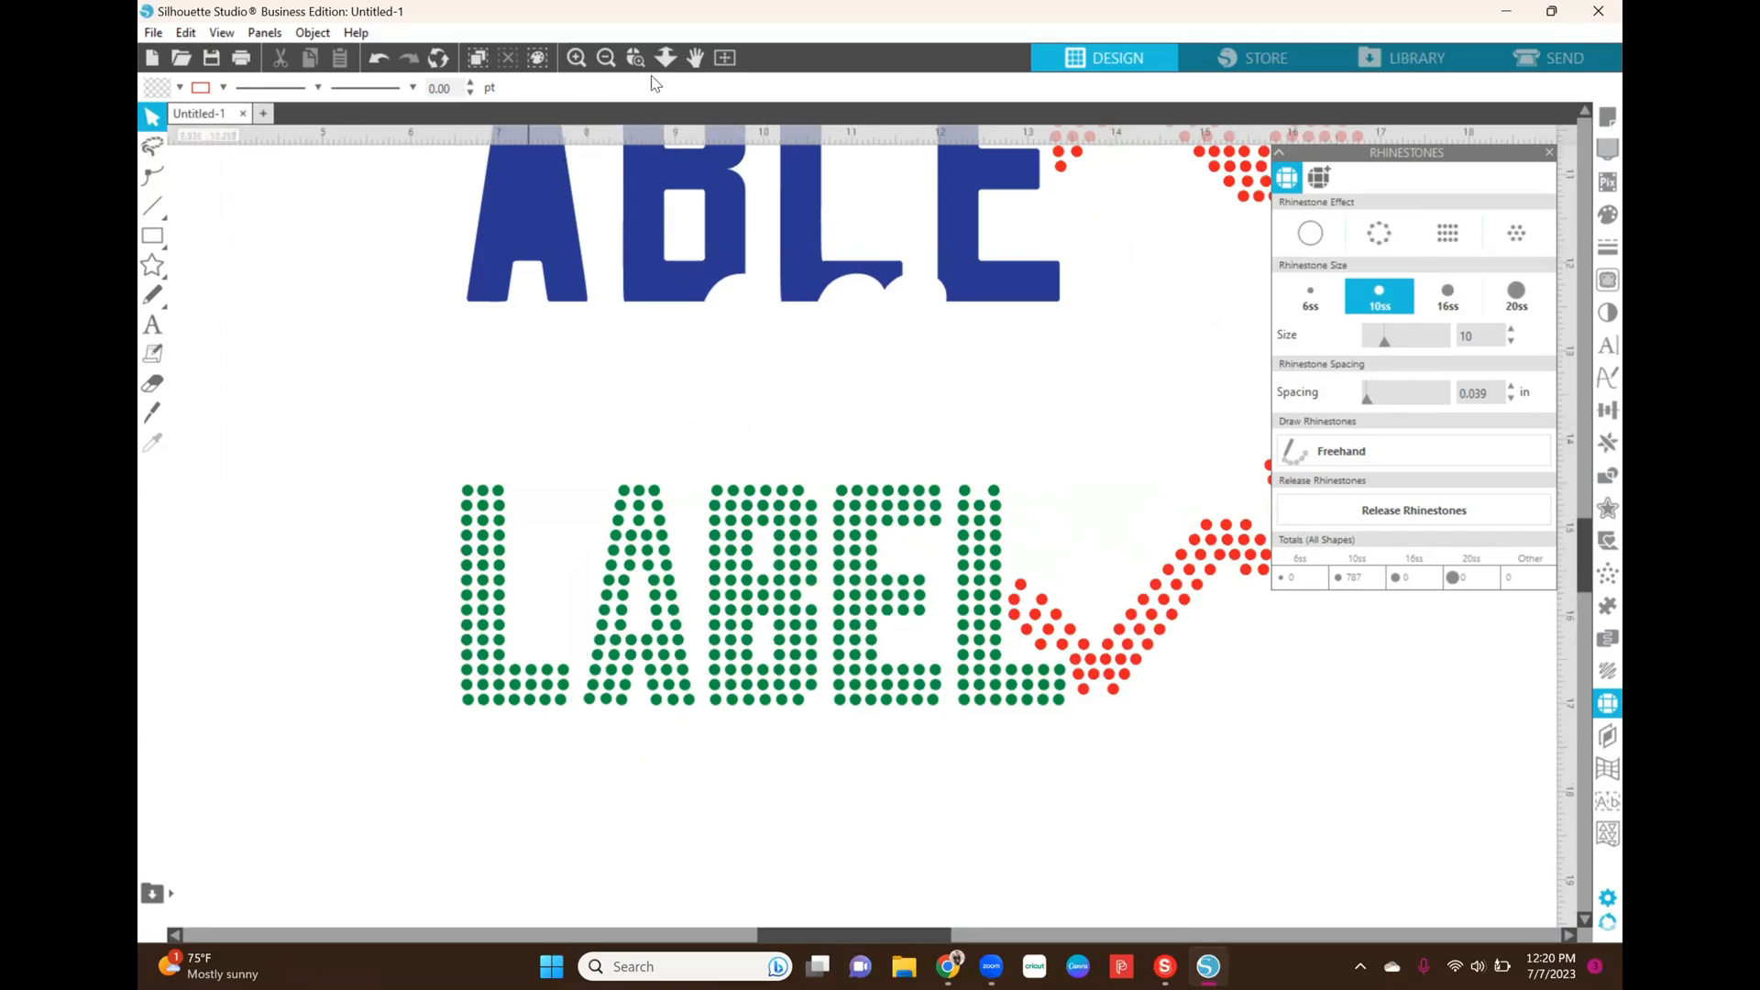
# Step: Move the red rhinestone puzzle piece up and to the right, clear of the words "ABLE" and "LABEL"
pyautogui.click(607, 59)
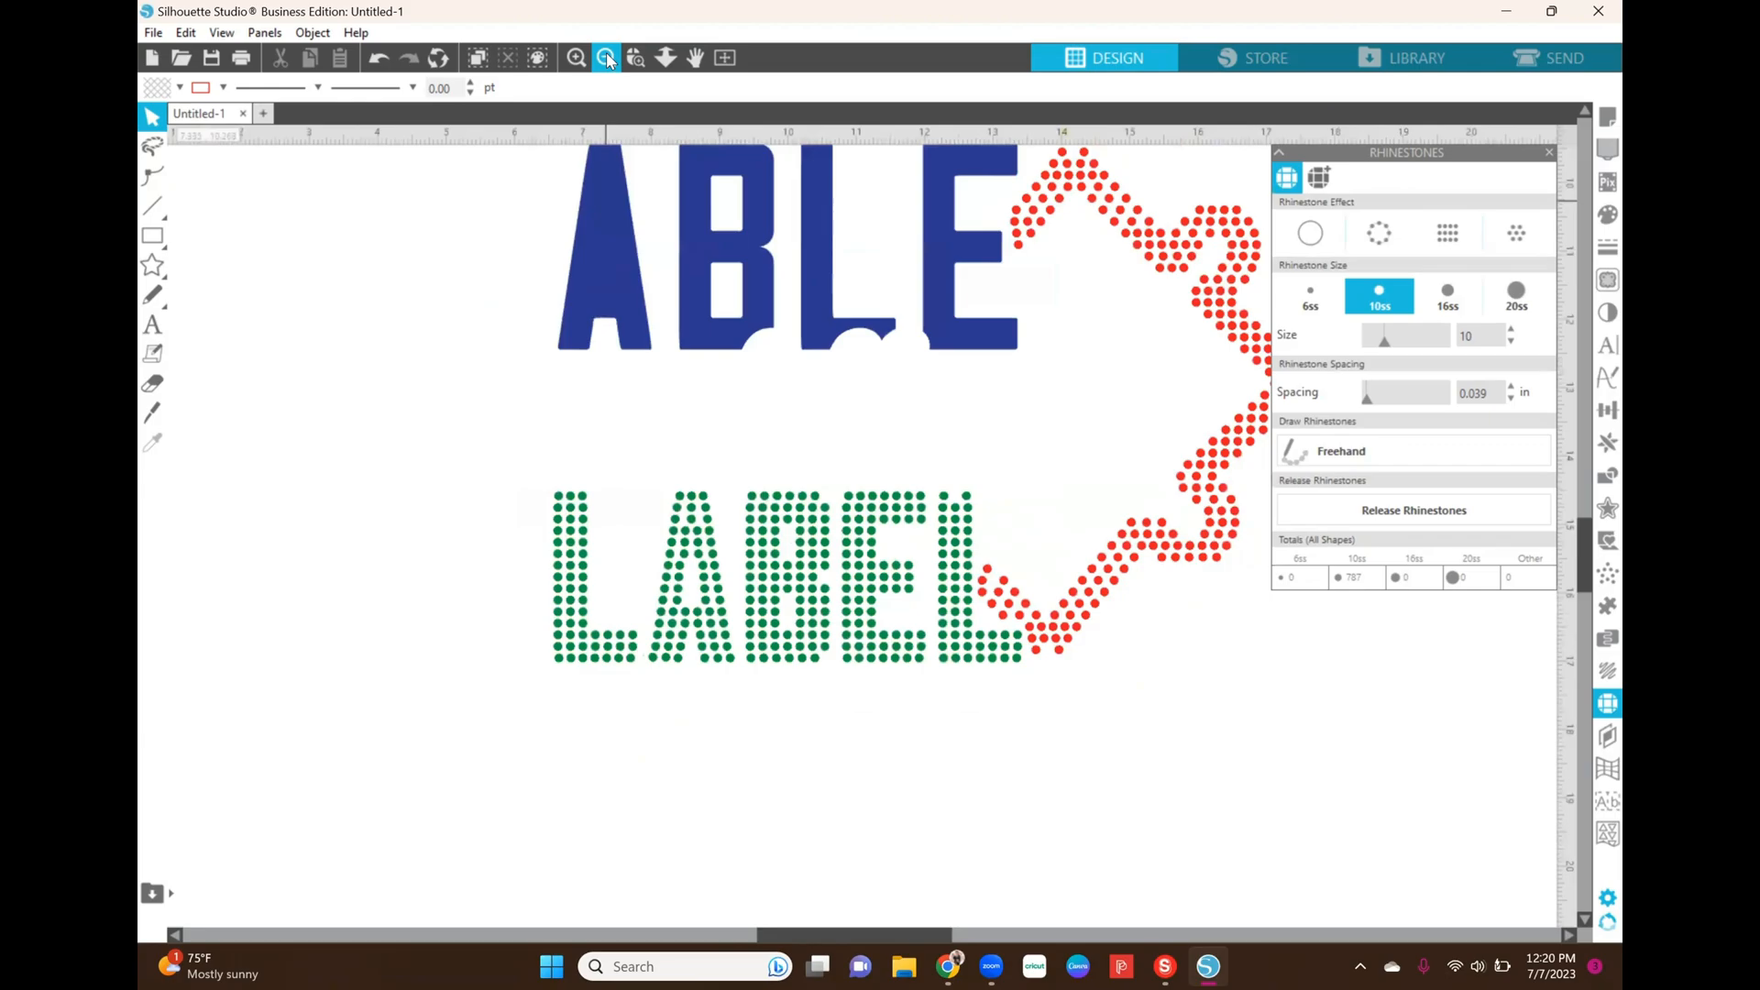
pyautogui.click(607, 59)
pyautogui.click(607, 59)
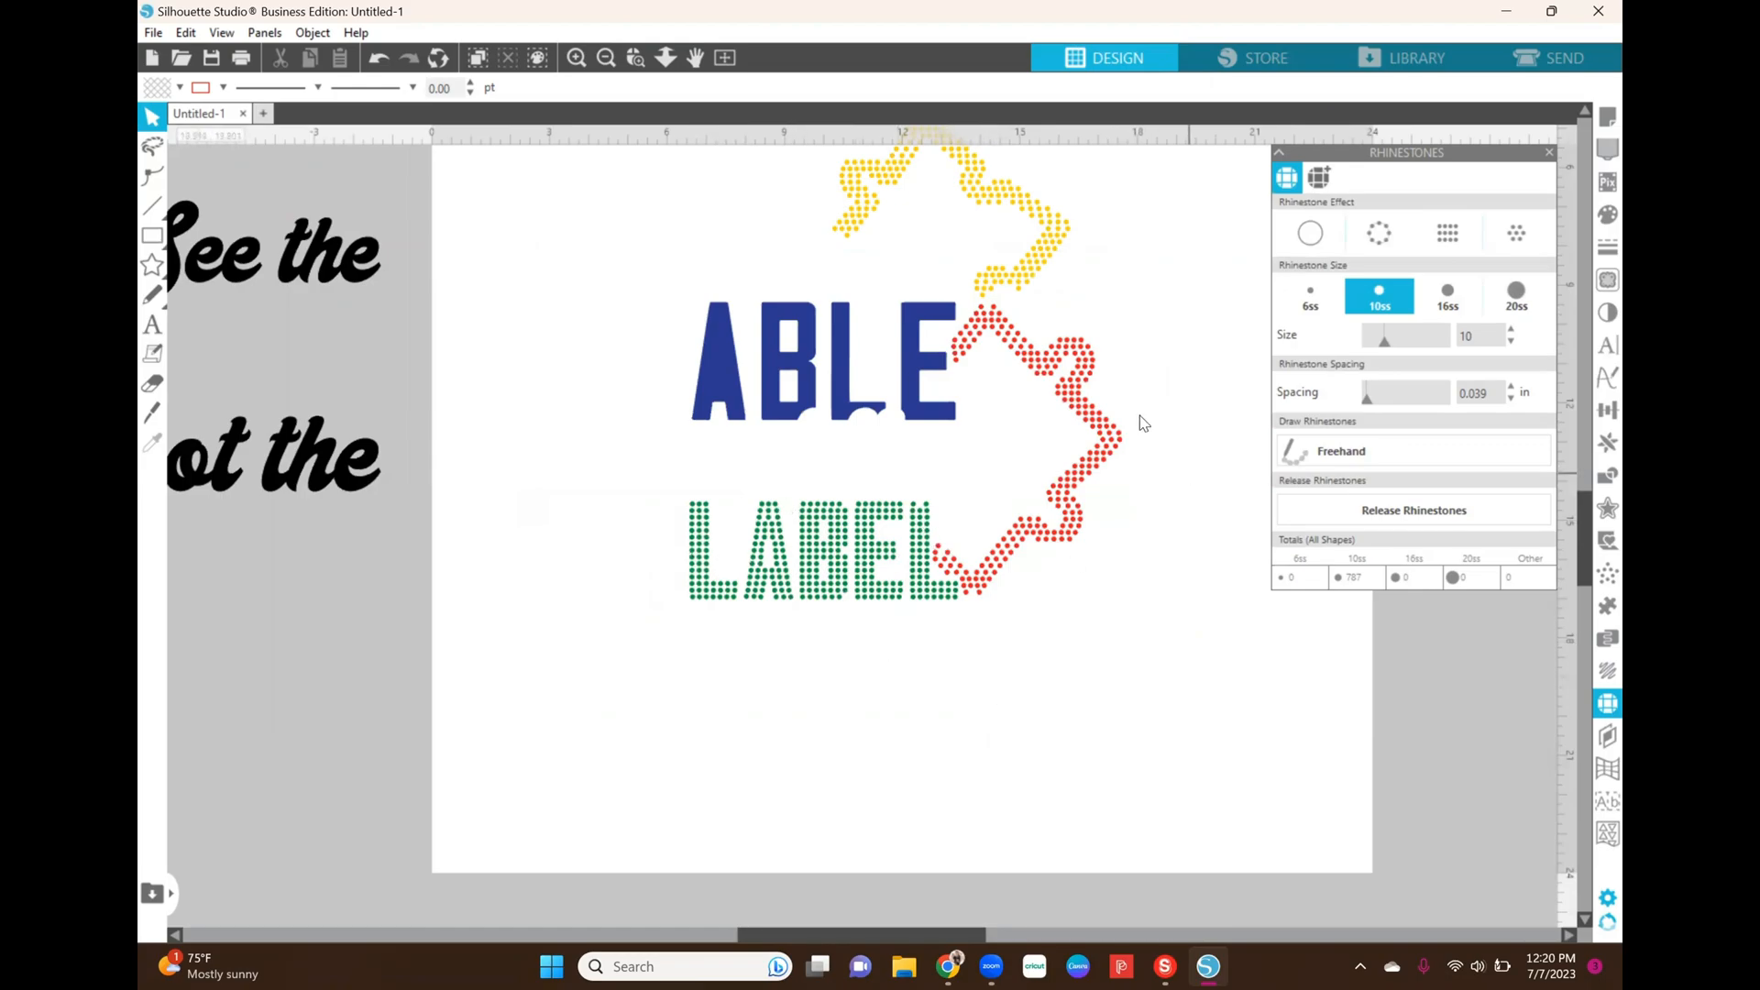
pyautogui.moveTo(1111, 442); pyautogui.dragTo(1229, 356)
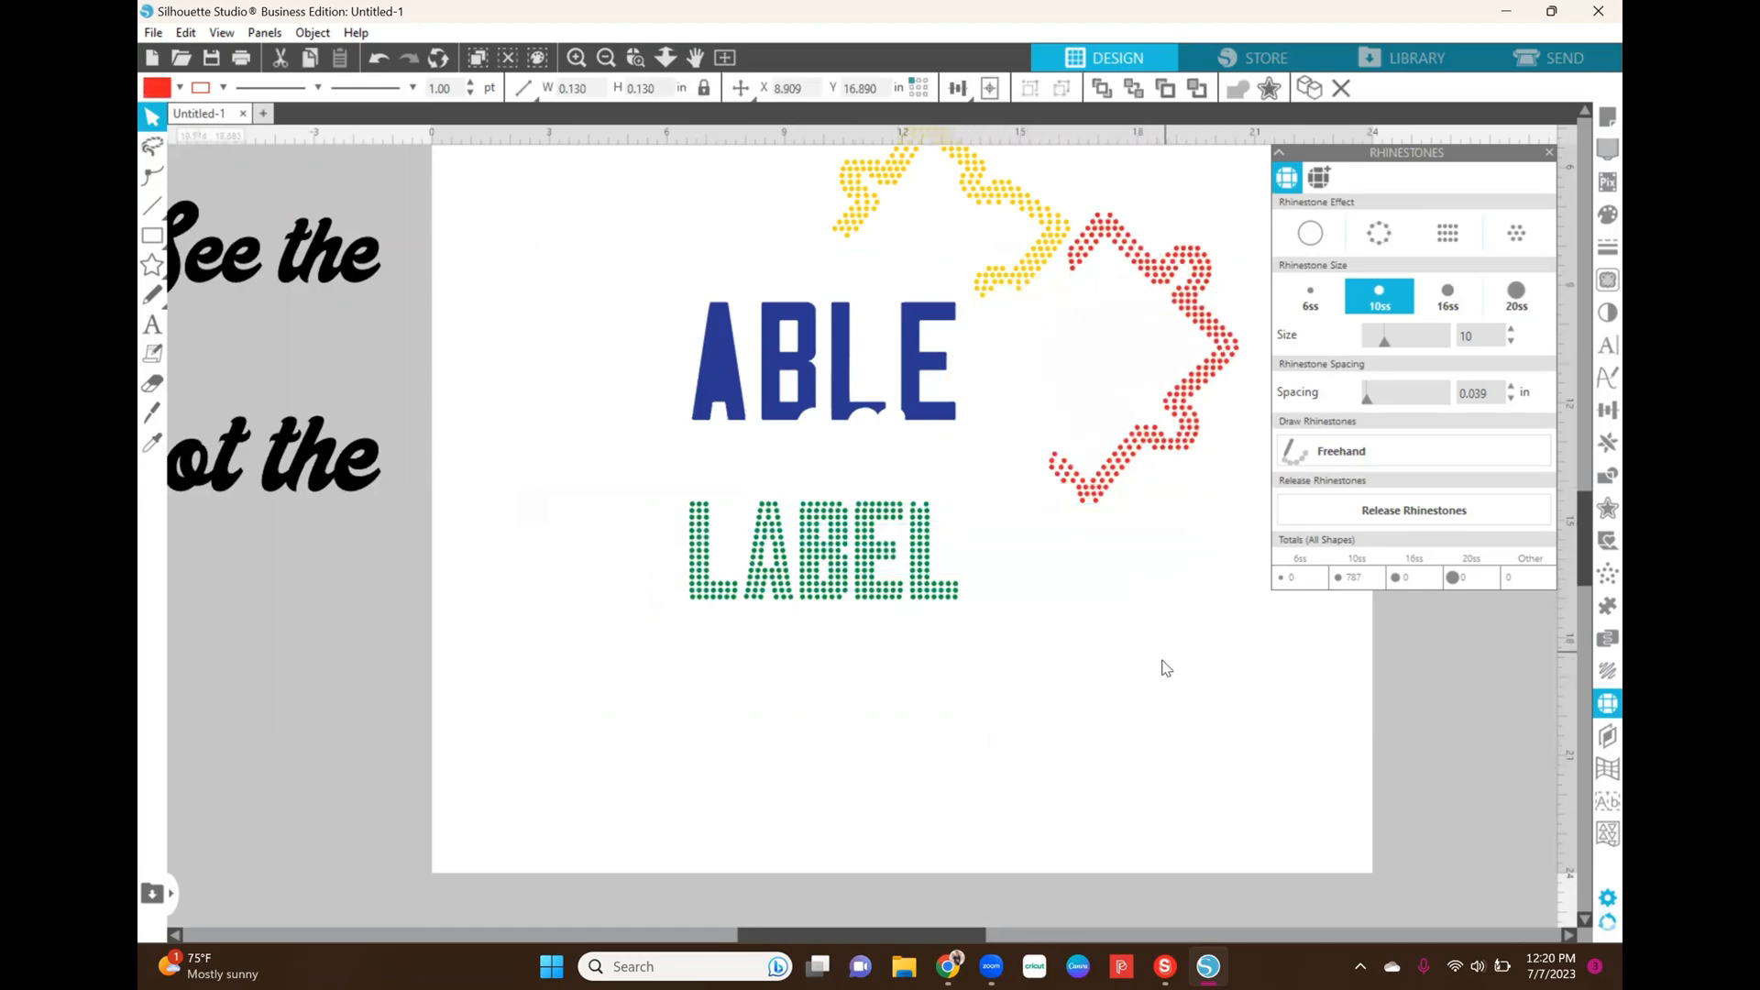
pyautogui.click(1163, 667)
# Step: Group all the stones of the green word "LABEL" and move the word below the red puzzle piece
pyautogui.moveTo(680, 605); pyautogui.dragTo(659, 486)
pyautogui.rightClick(748, 530)
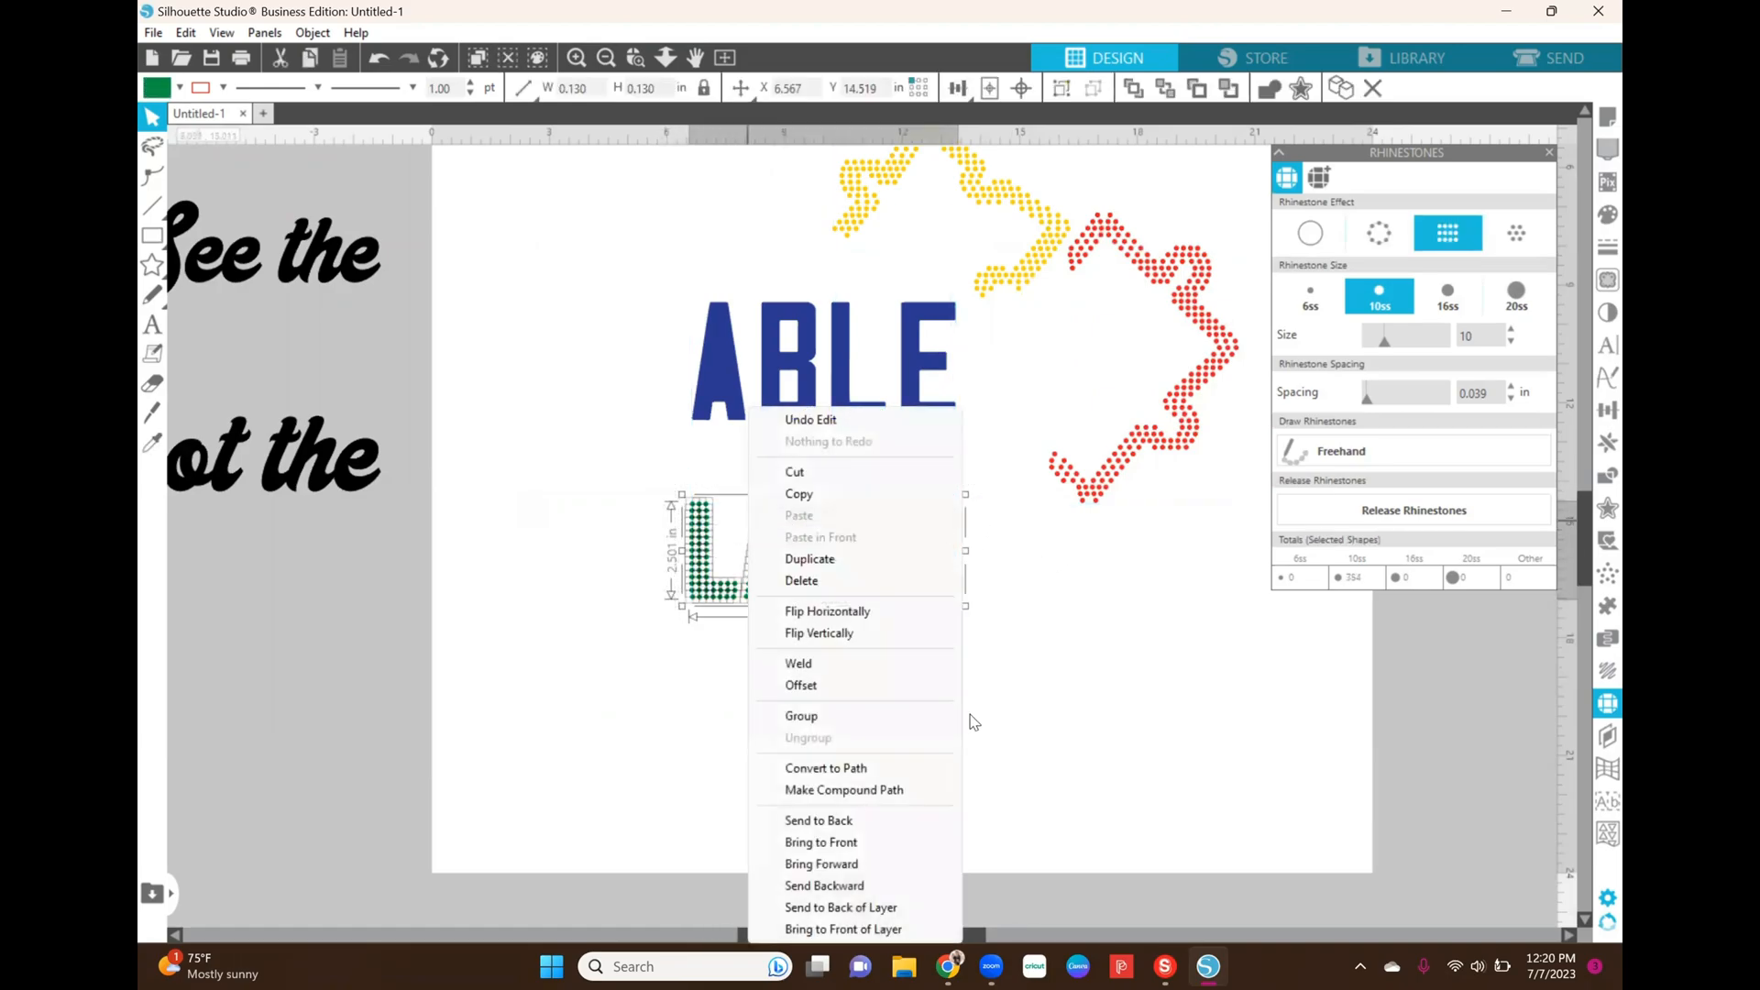
pyautogui.click(889, 718)
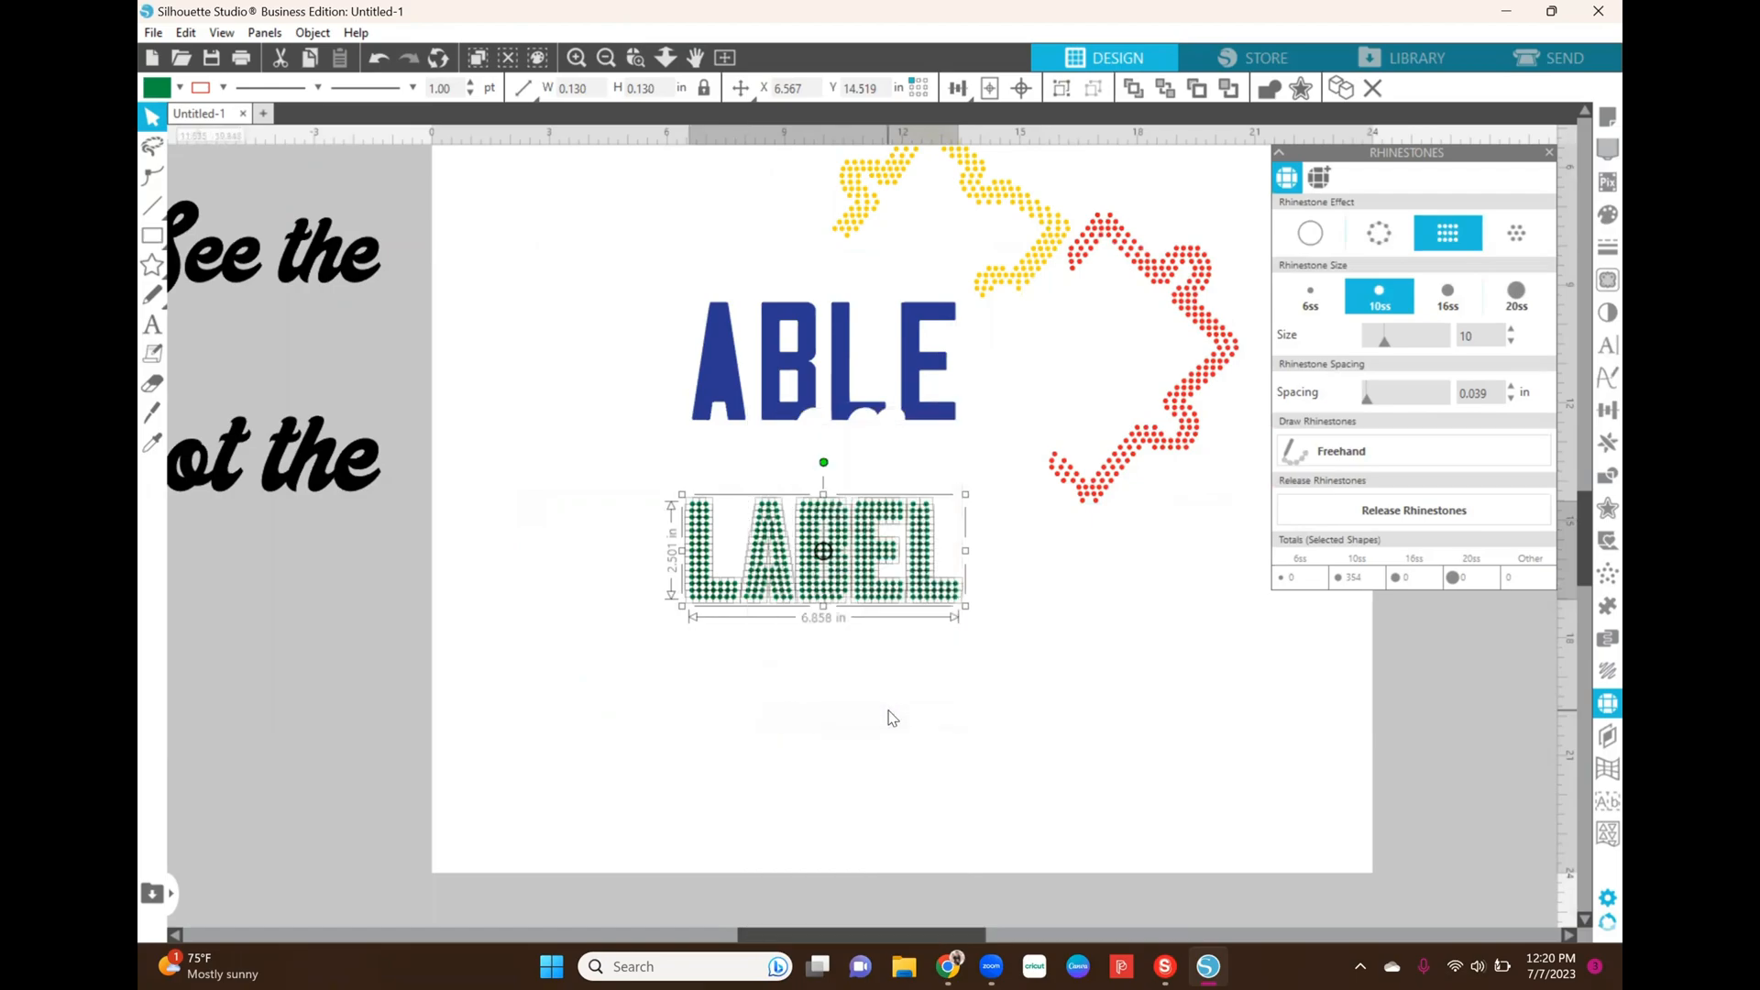
pyautogui.moveTo(894, 547); pyautogui.dragTo(947, 646)
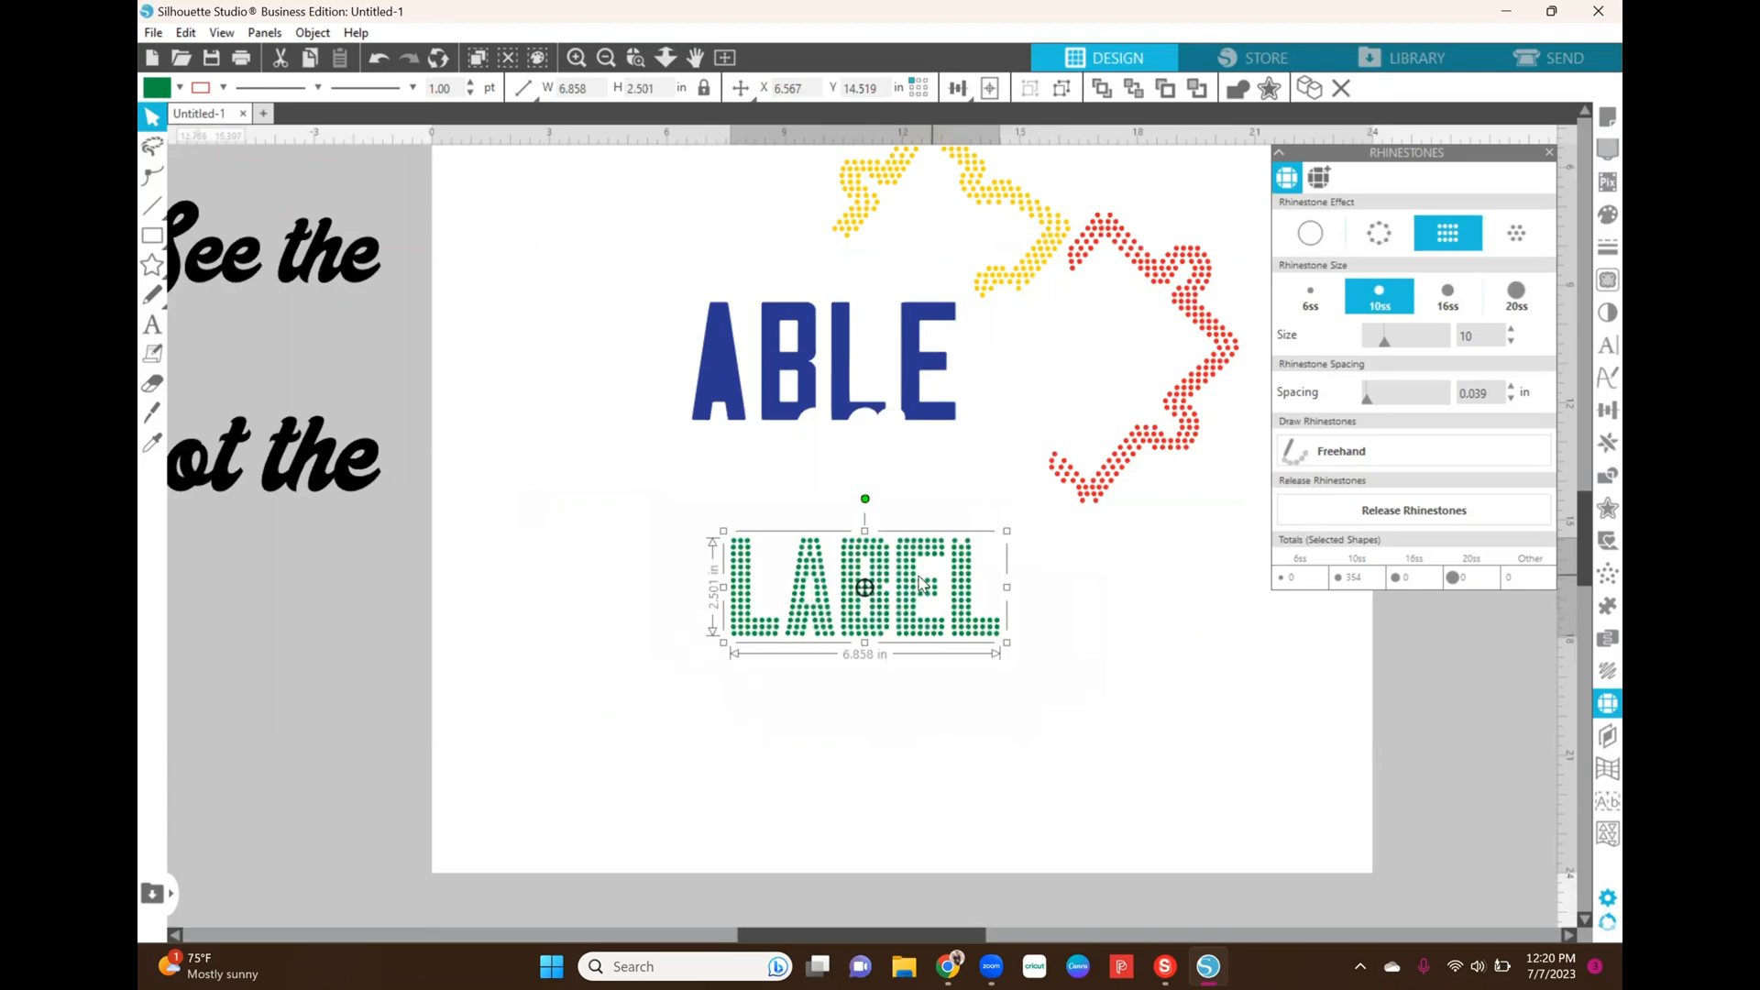
pyautogui.moveTo(919, 583); pyautogui.dragTo(1255, 637)
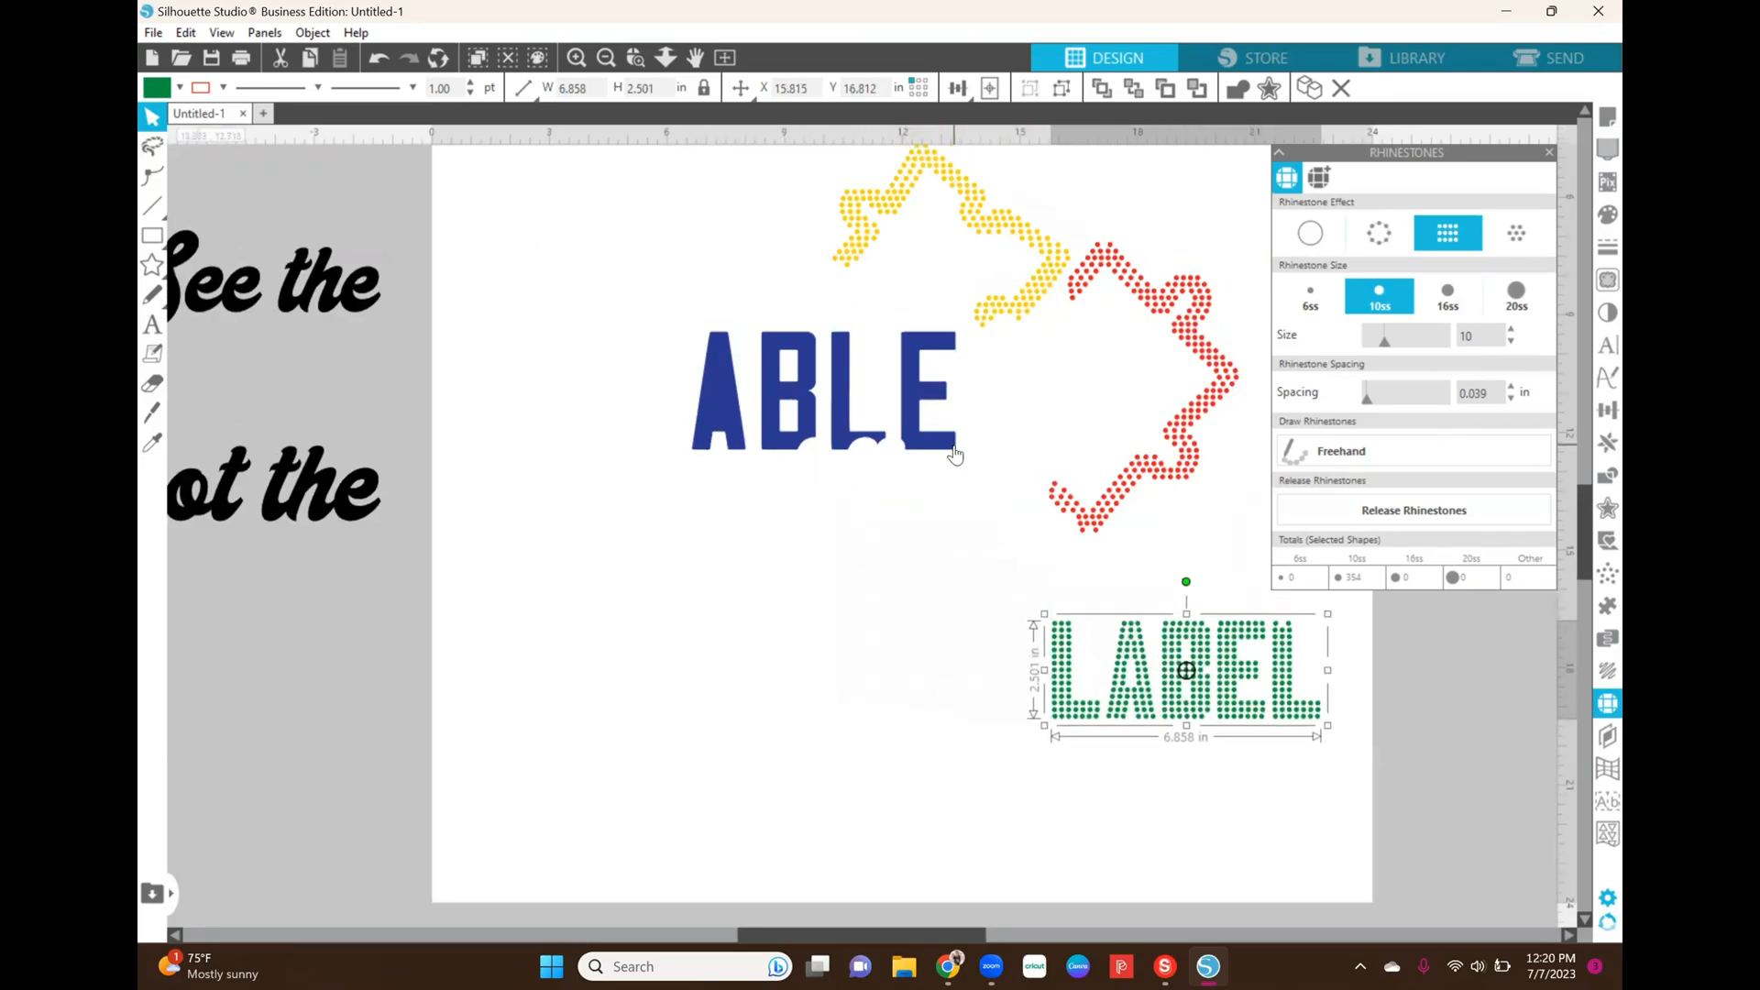
# Step: Move the blue word "ABLE" down and slightly left, farther away from the yellow puzzle piece
pyautogui.scroll(3, 956, 453)
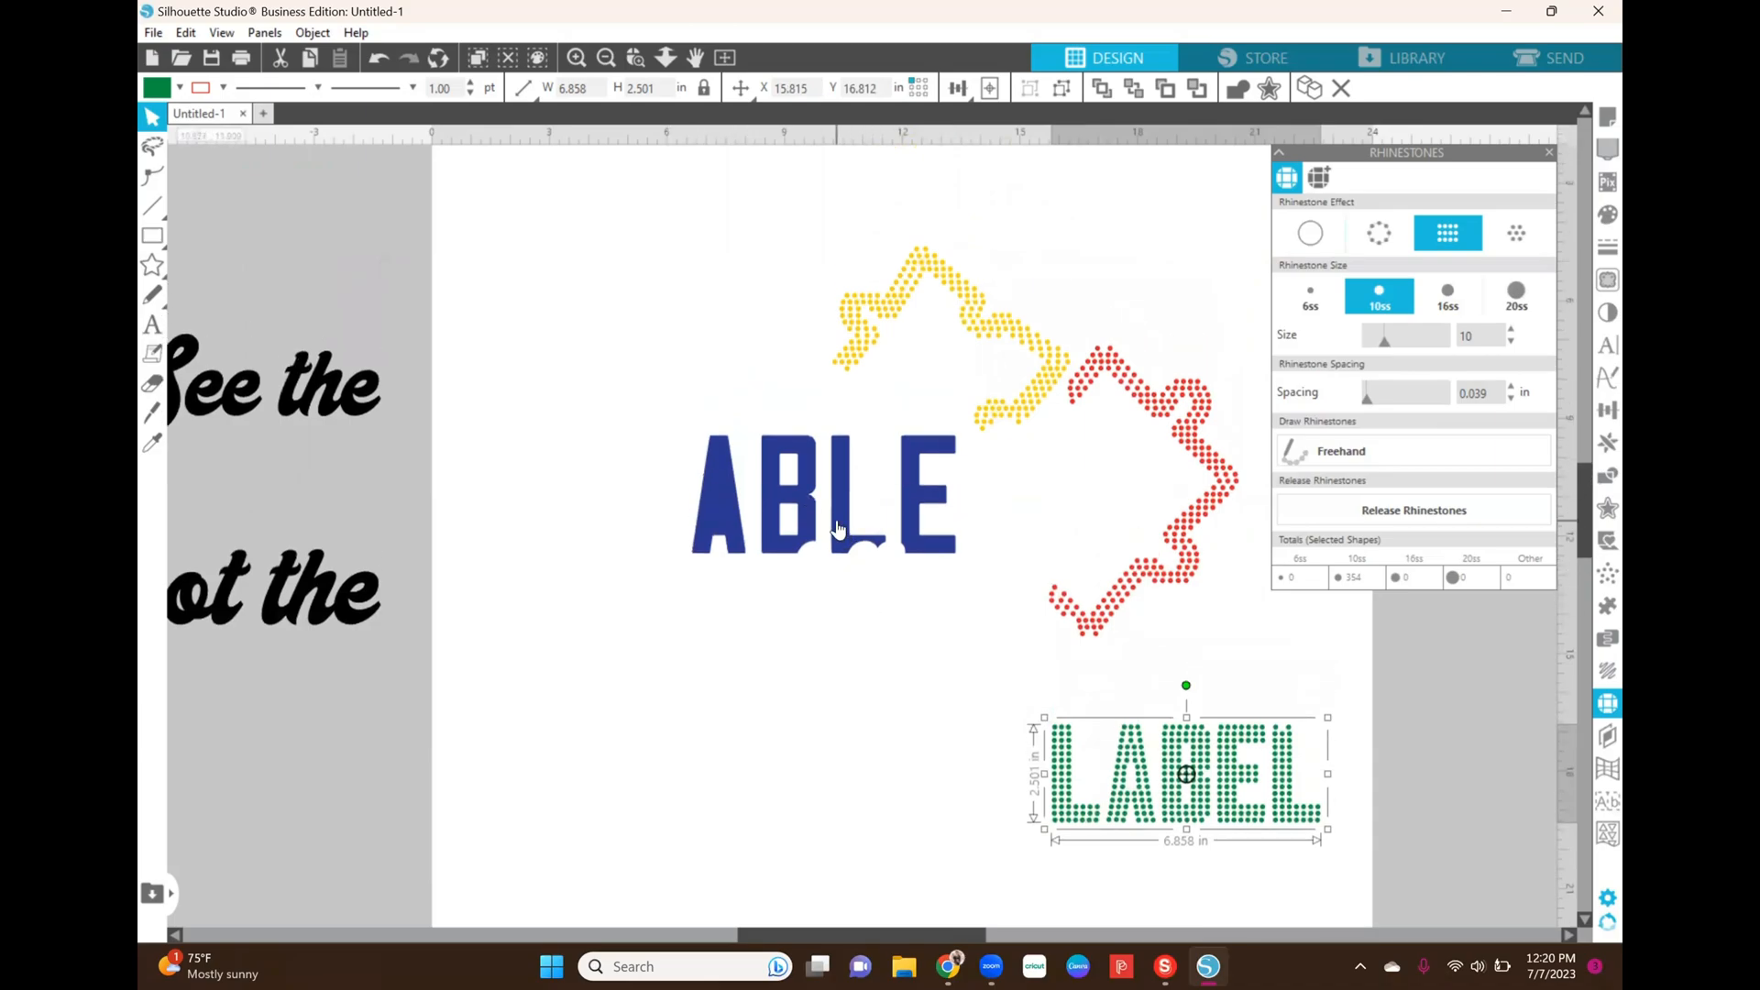
pyautogui.moveTo(833, 508); pyautogui.dragTo(793, 604)
pyautogui.click(786, 523)
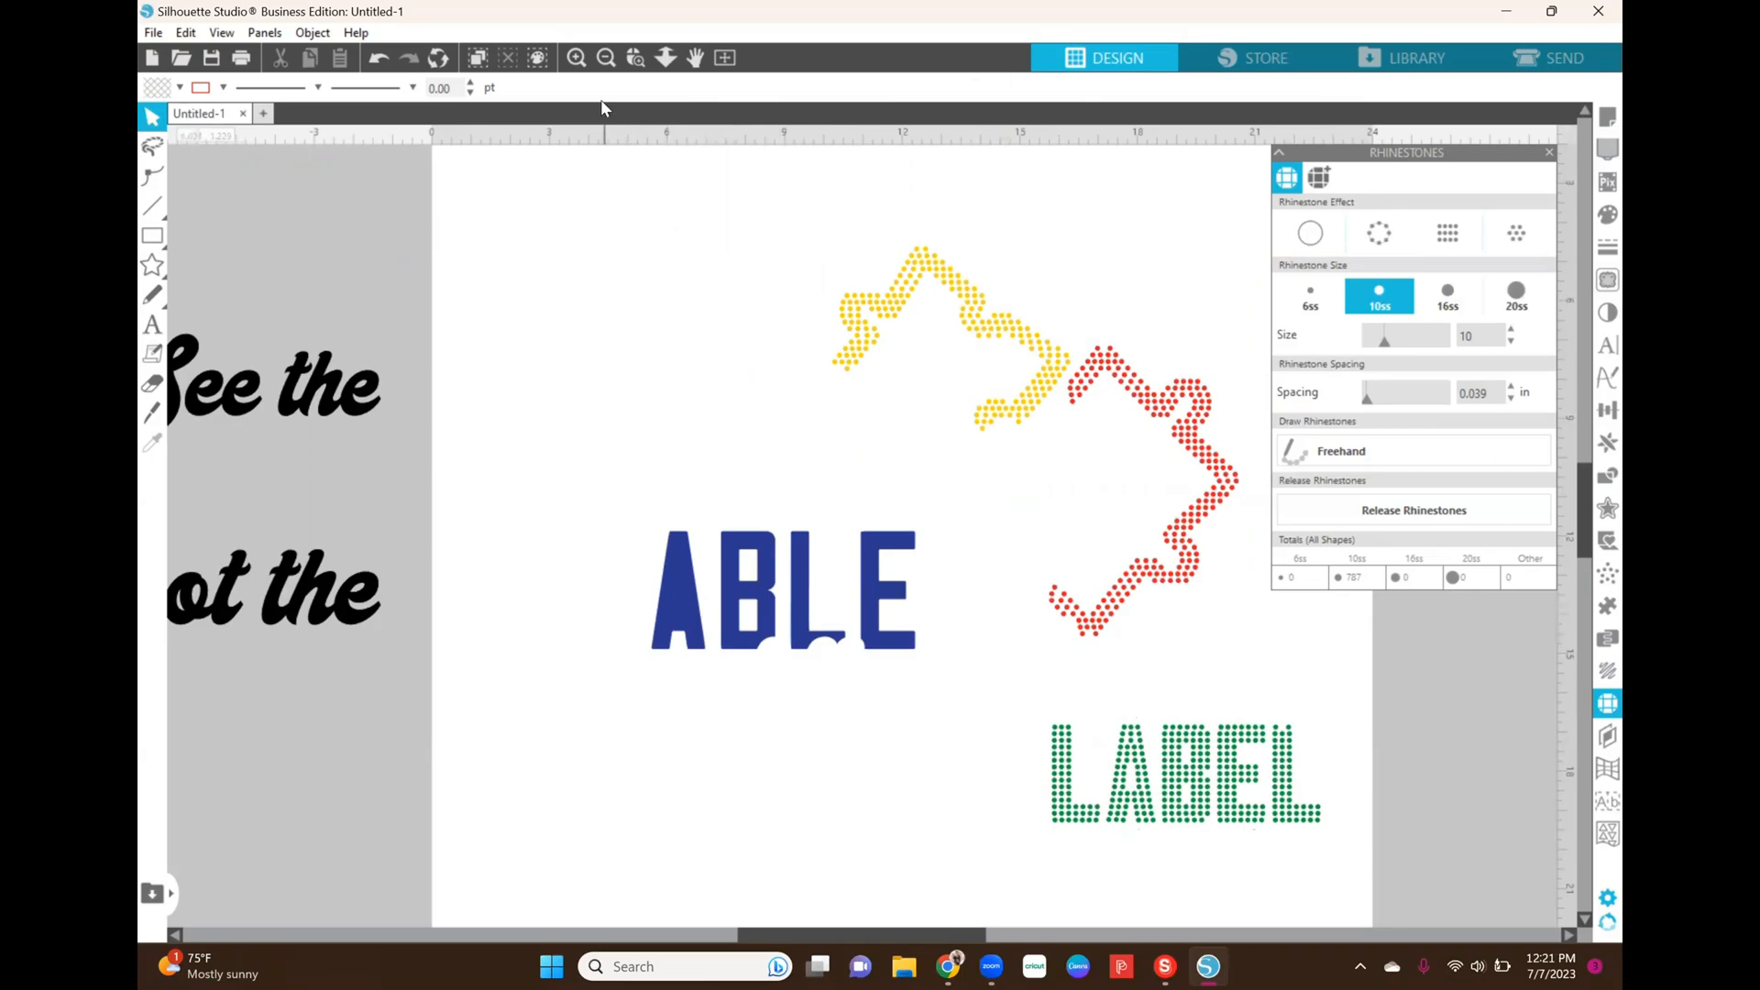
pyautogui.click(577, 56)
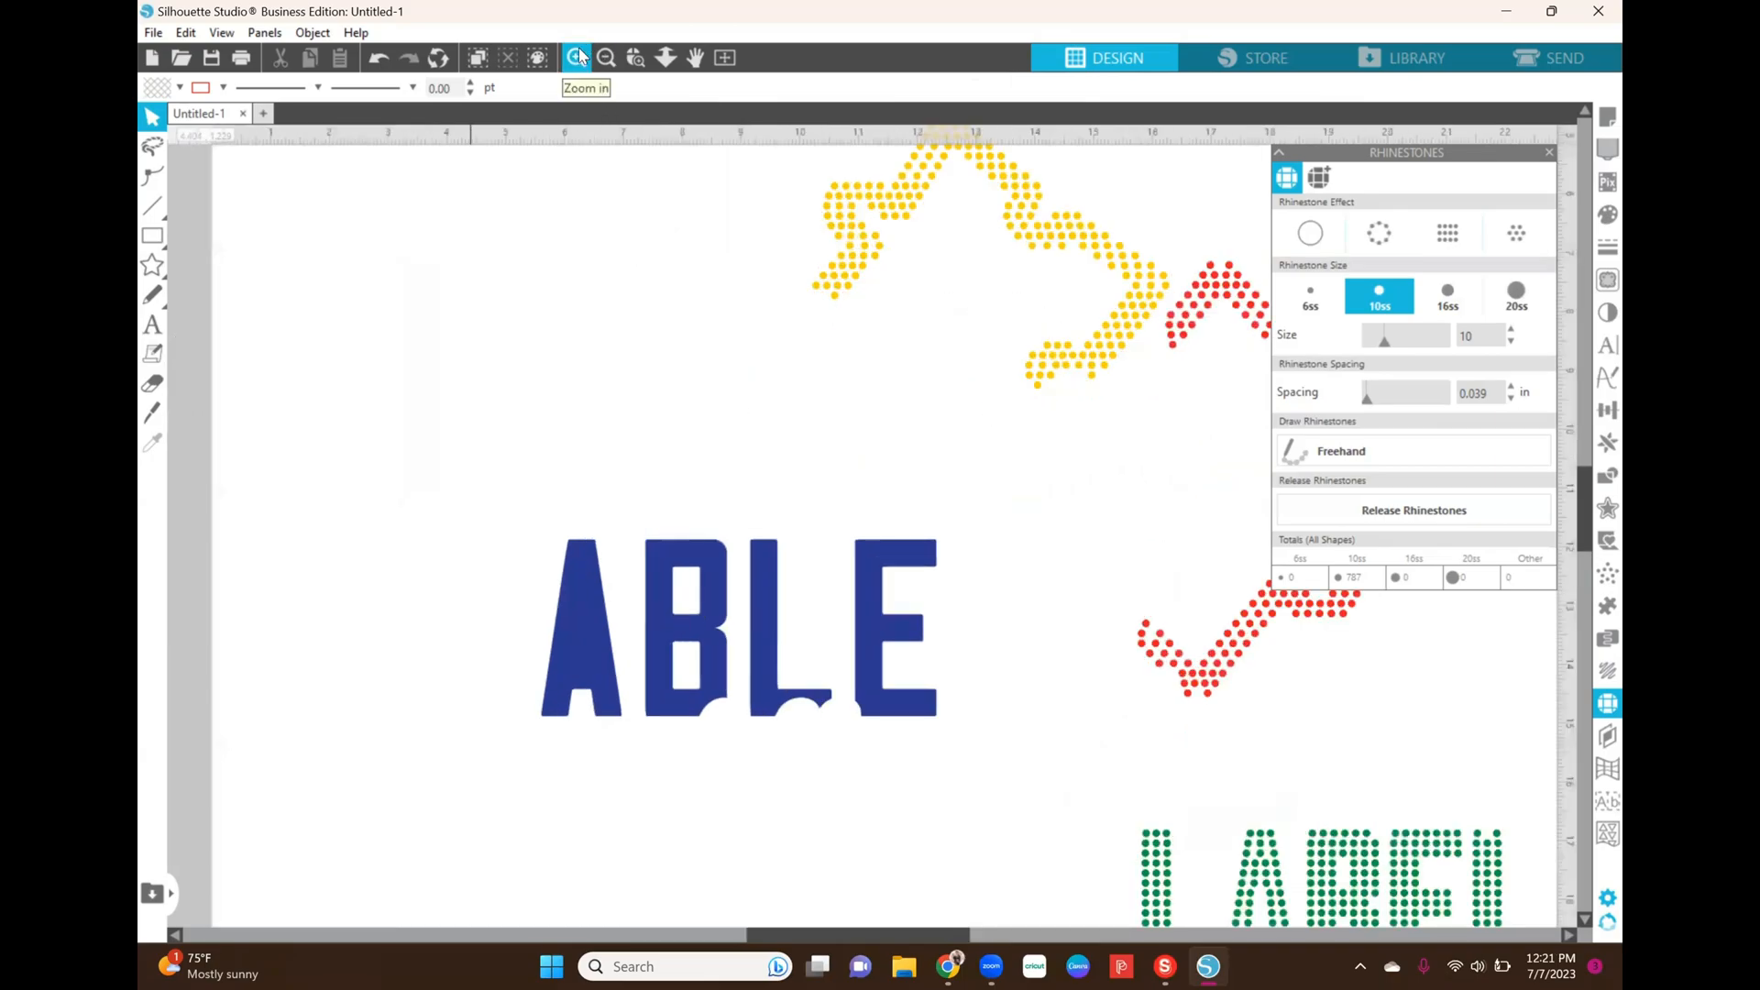
pyautogui.click(580, 56)
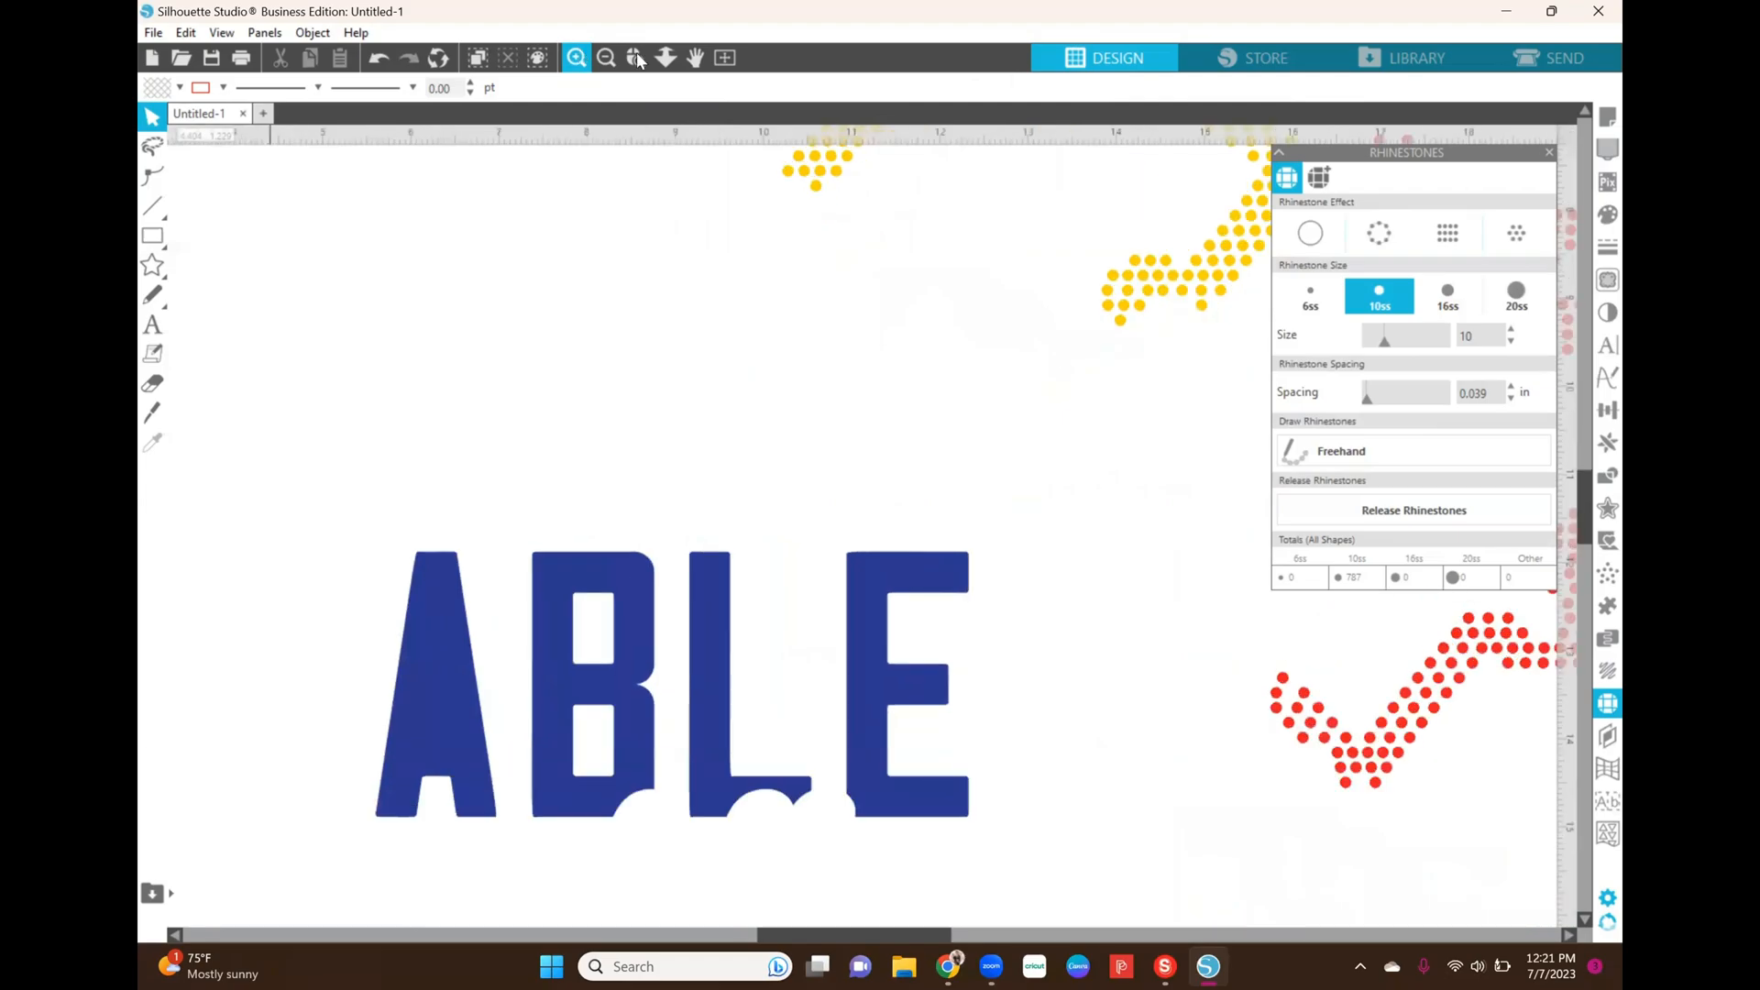
pyautogui.click(608, 57)
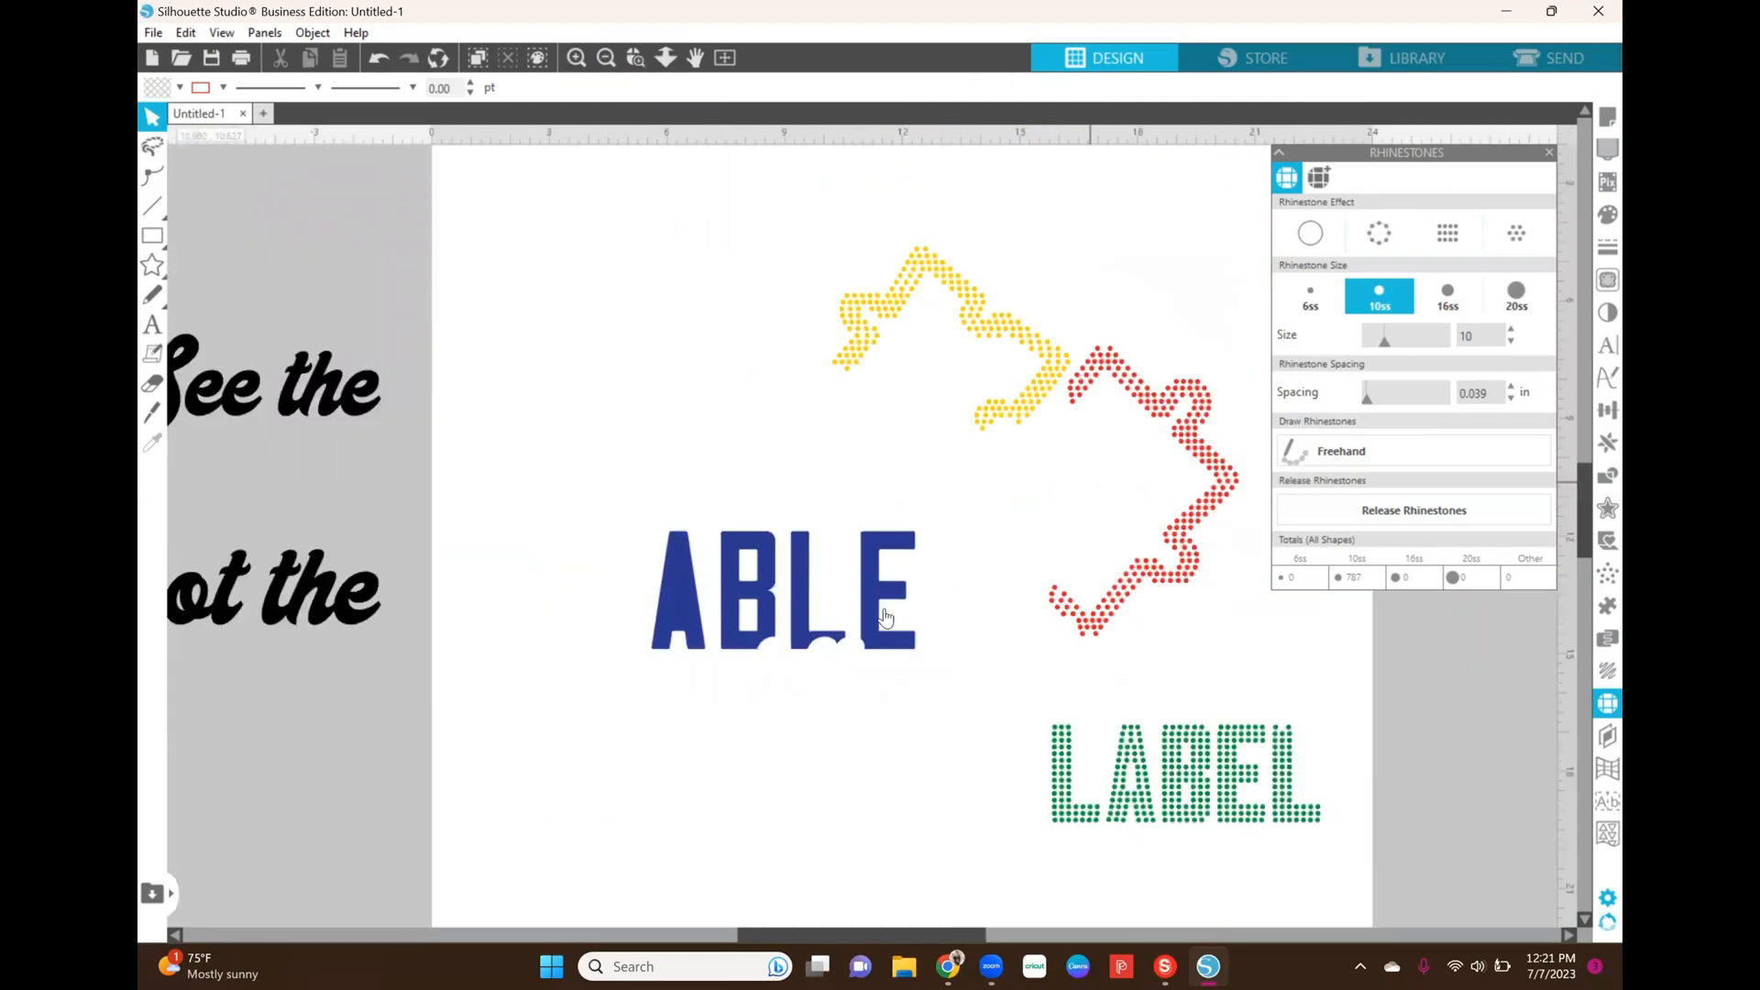
pyautogui.click(854, 628)
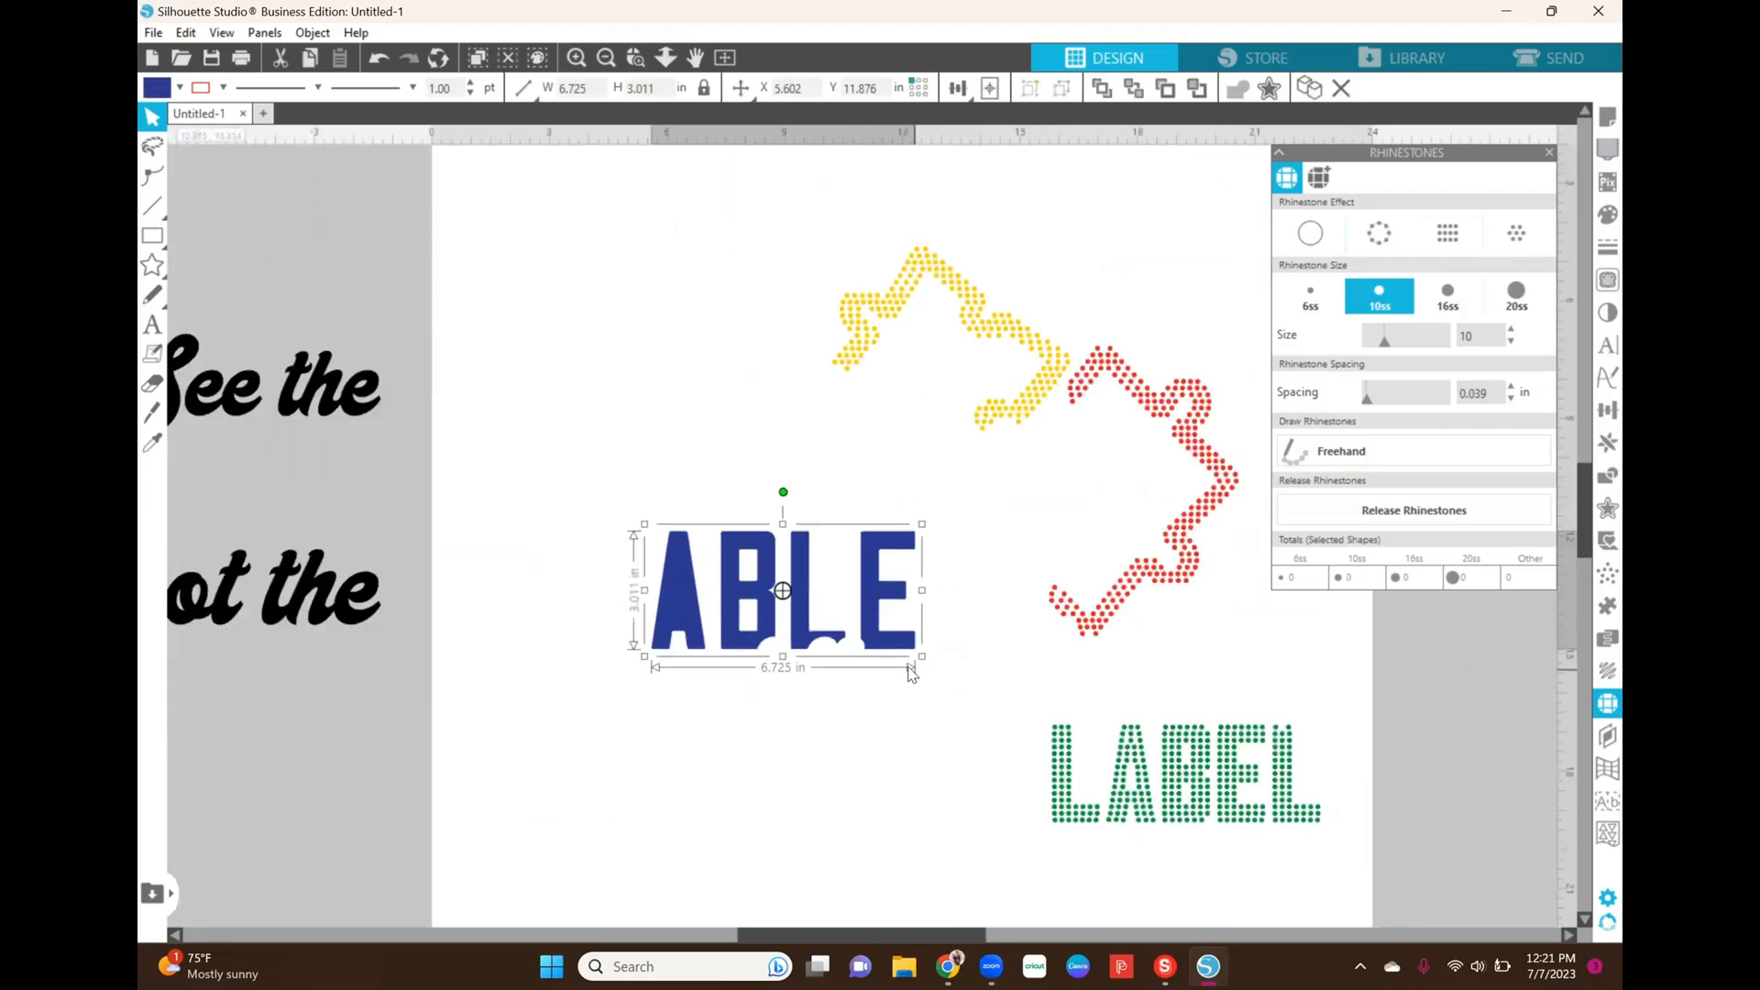
pyautogui.click(757, 394)
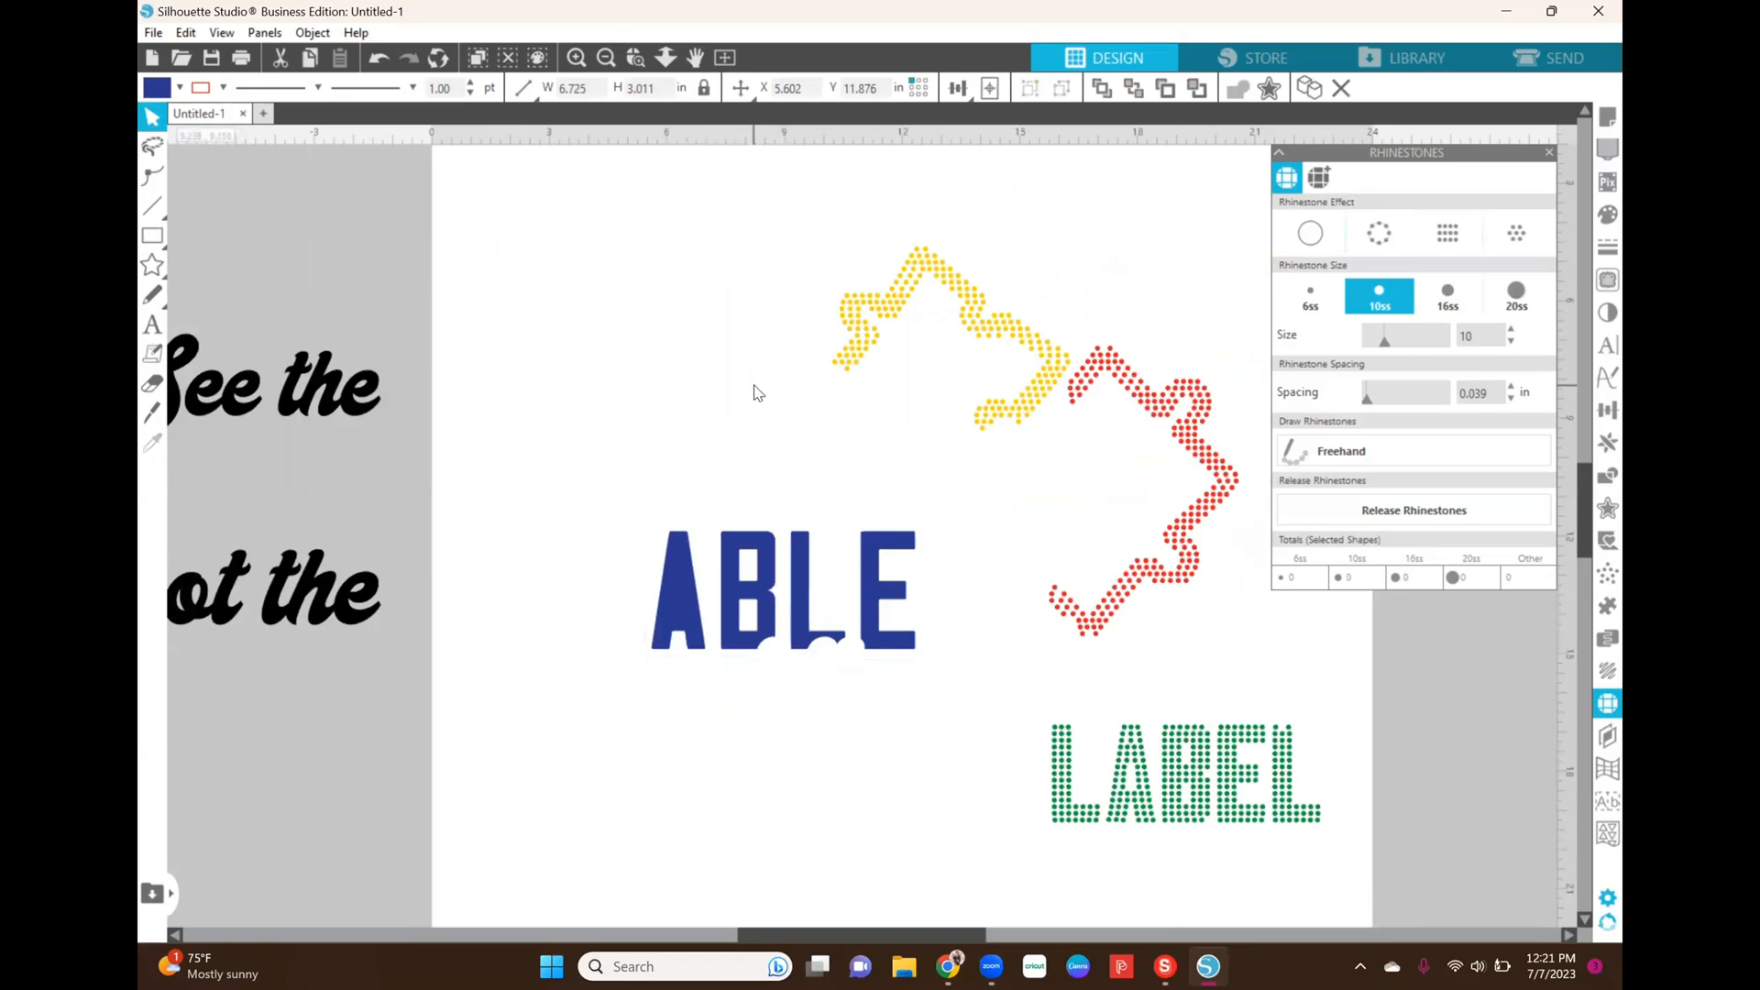
# Step: Fill the blue word "ABLE" with 10ss rhinestones in the straight-row grid fill at 0.039 in spacing
pyautogui.click(782, 594)
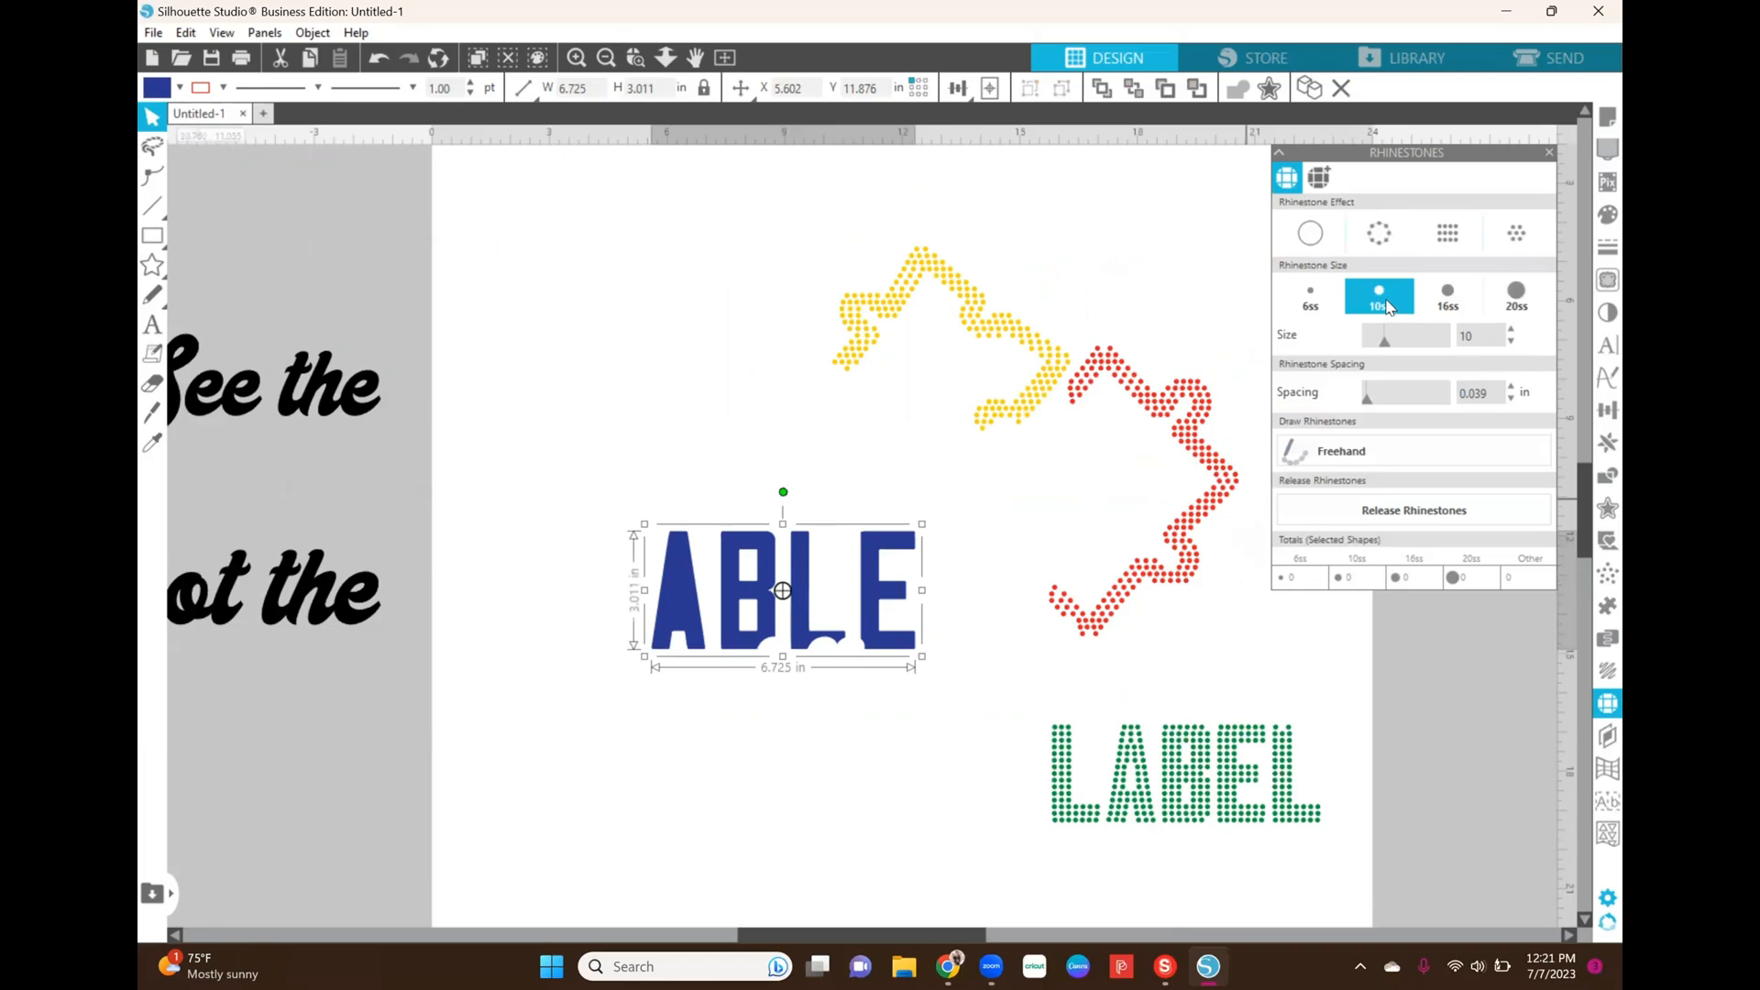
pyautogui.click(1447, 236)
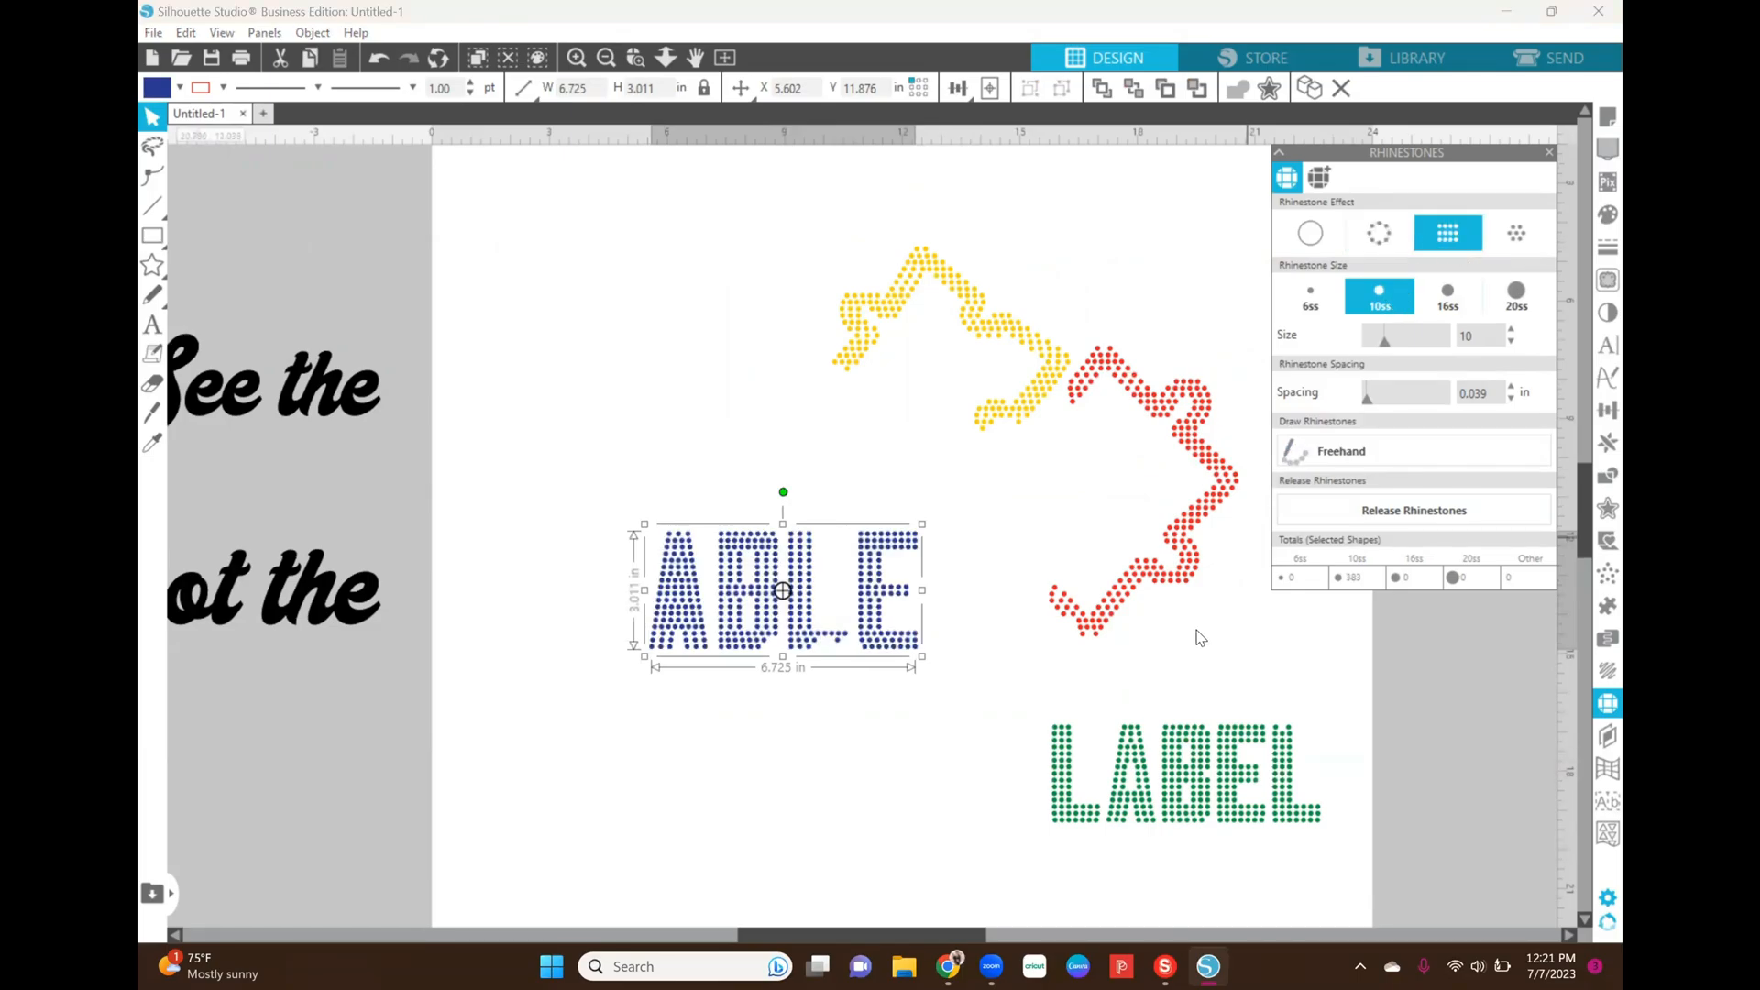
pyautogui.click(928, 792)
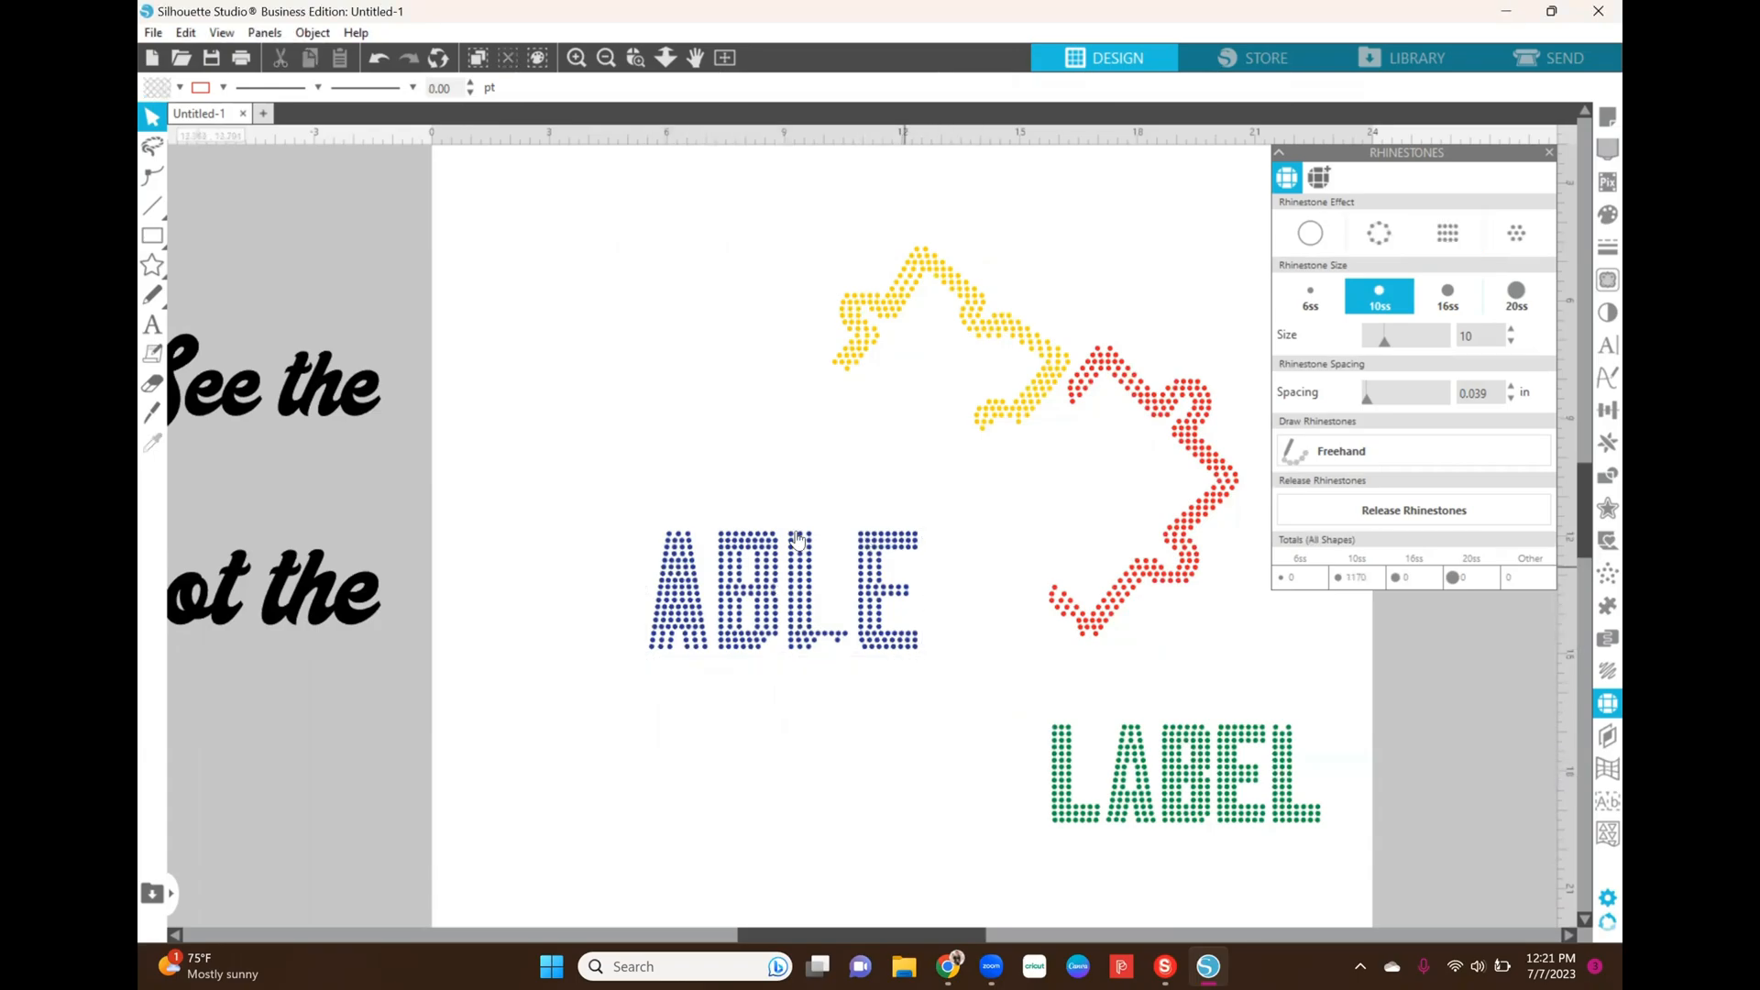
# Step: Move the blue word "ABLE" slightly up and release its rhinestones into individual stones
pyautogui.click(575, 58)
pyautogui.click(574, 58)
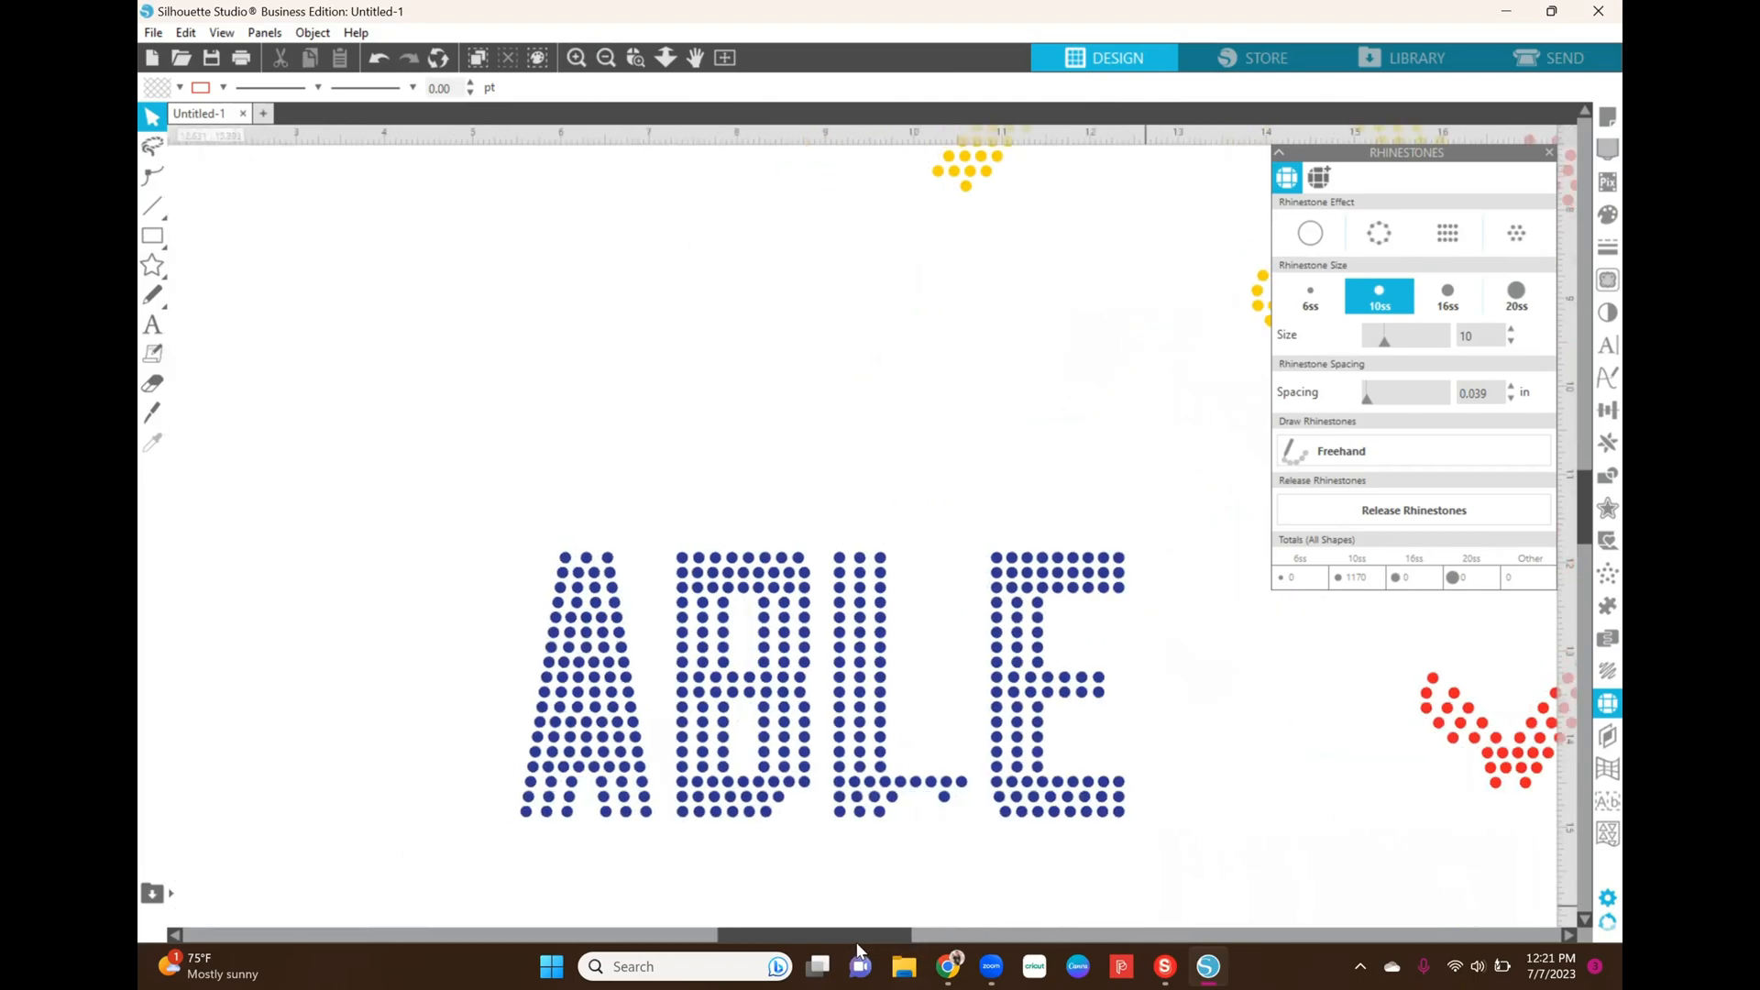
pyautogui.scroll(-2, 1267, 788)
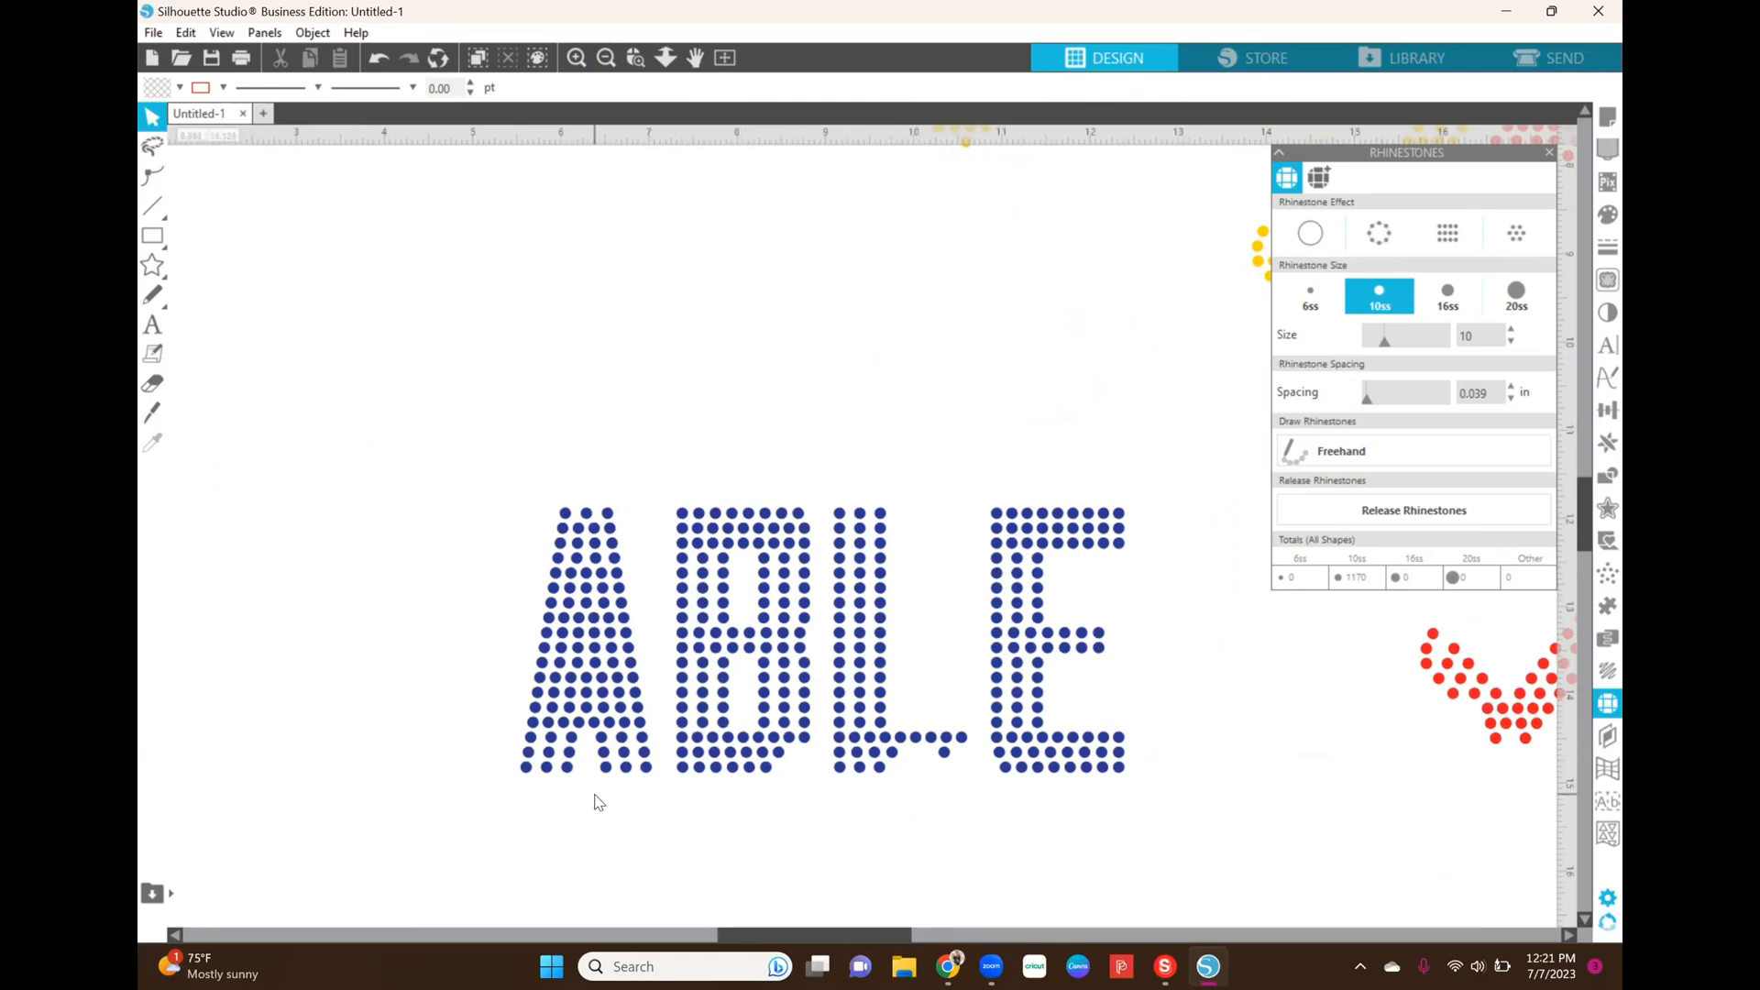
pyautogui.click(552, 743)
pyautogui.click(771, 595)
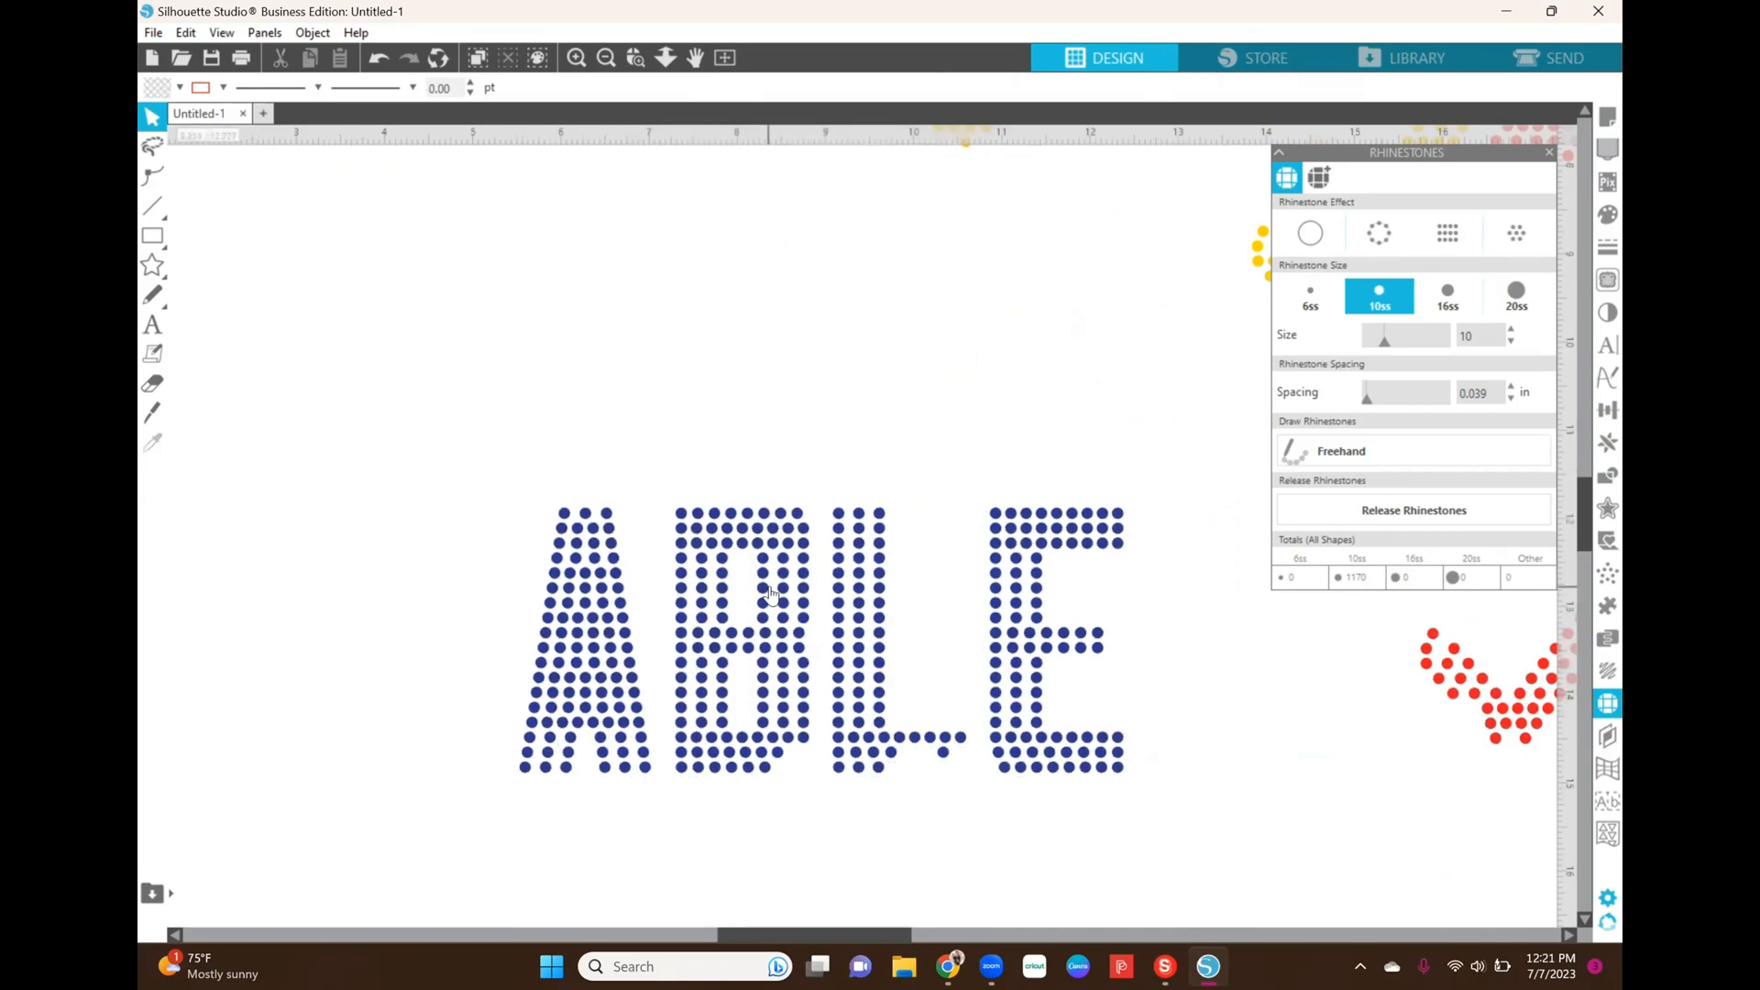
pyautogui.moveTo(771, 594); pyautogui.dragTo(788, 524)
pyautogui.click(1343, 511)
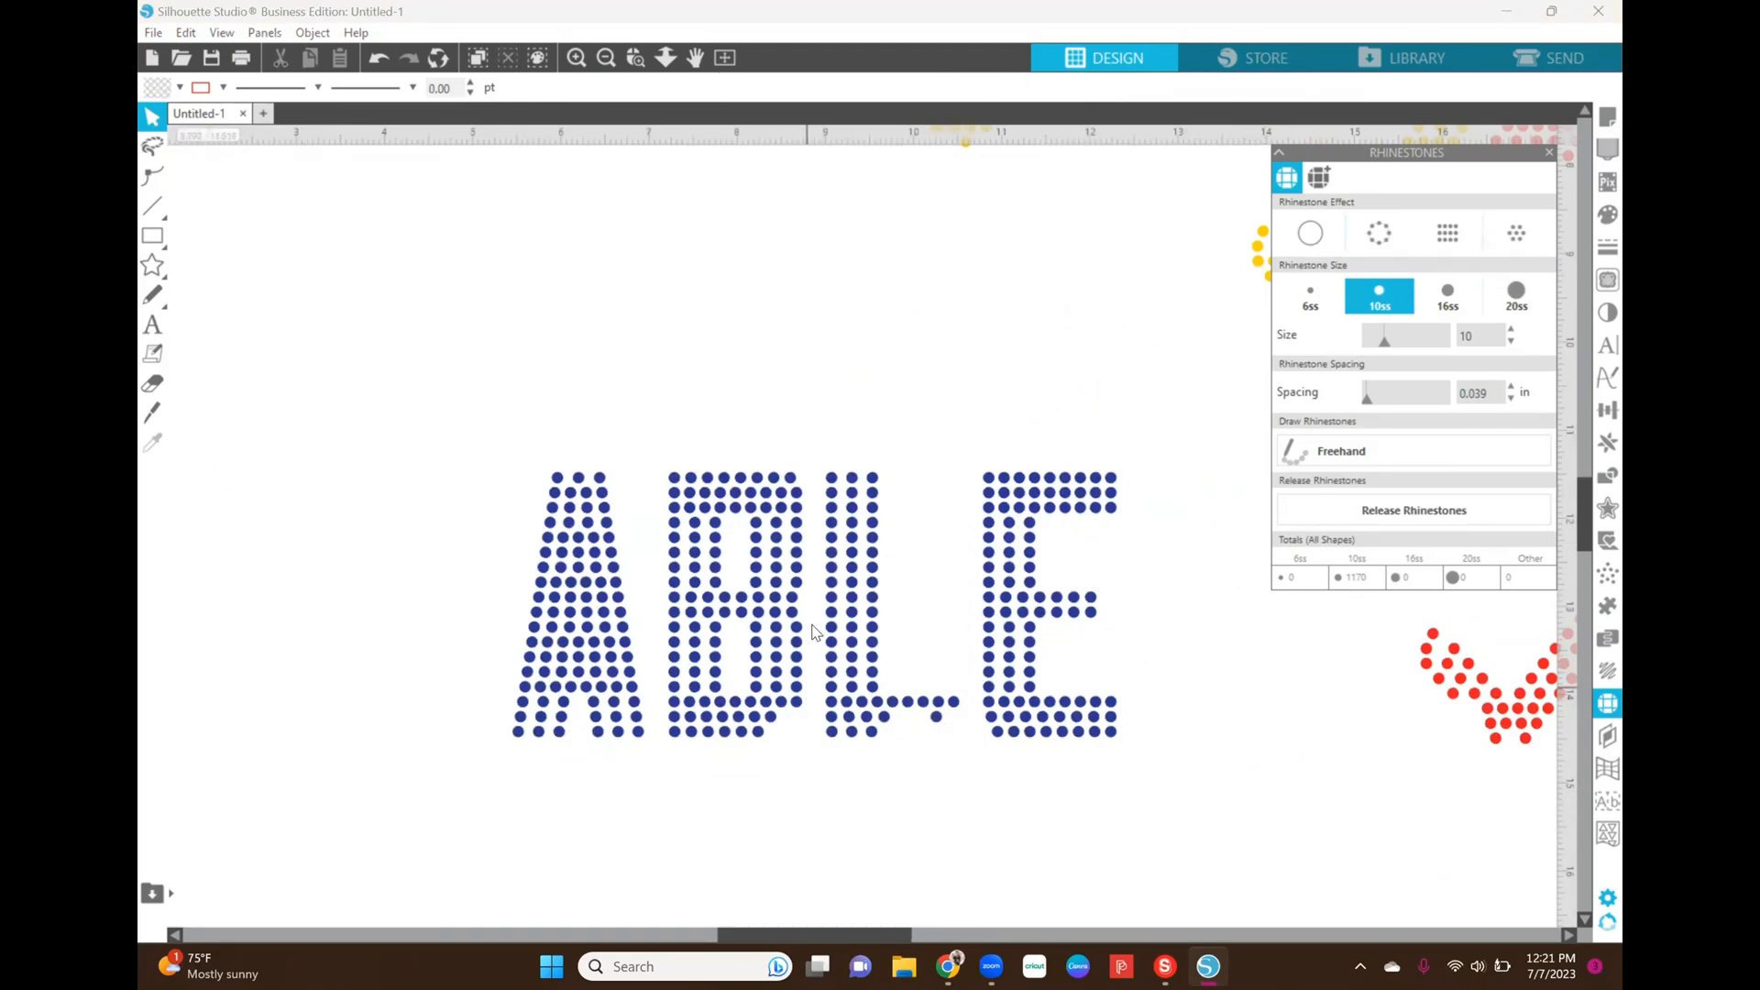
pyautogui.click(862, 598)
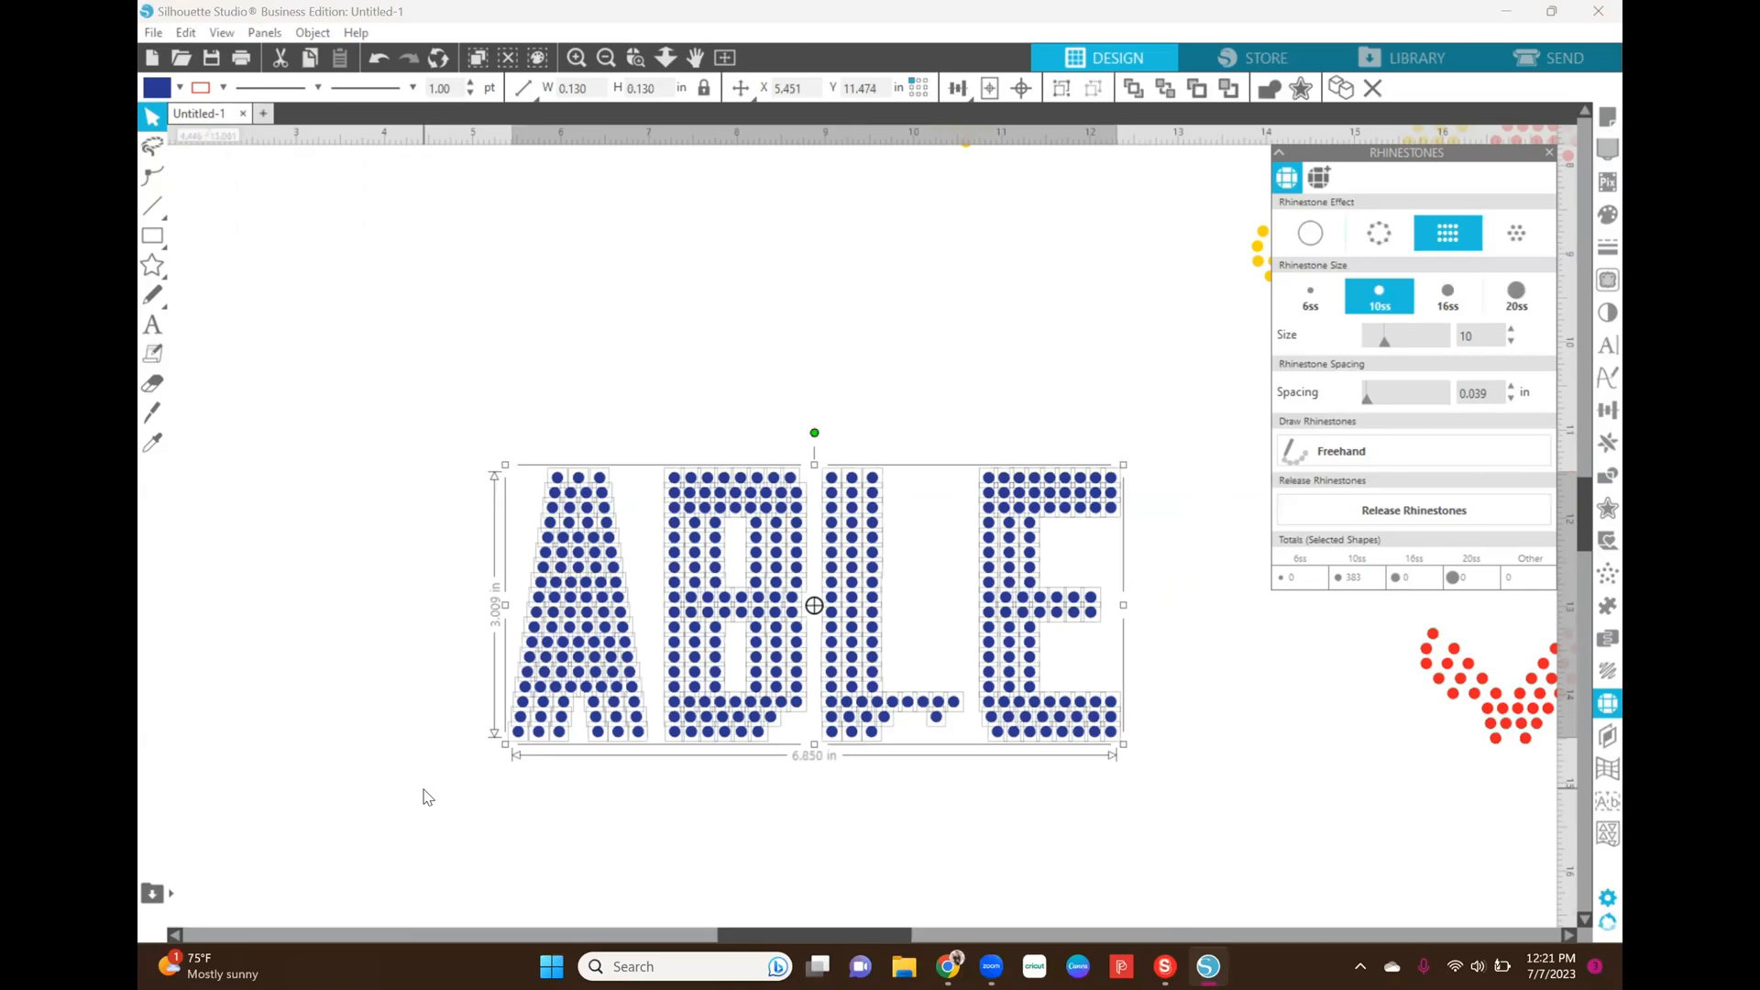
pyautogui.click(471, 804)
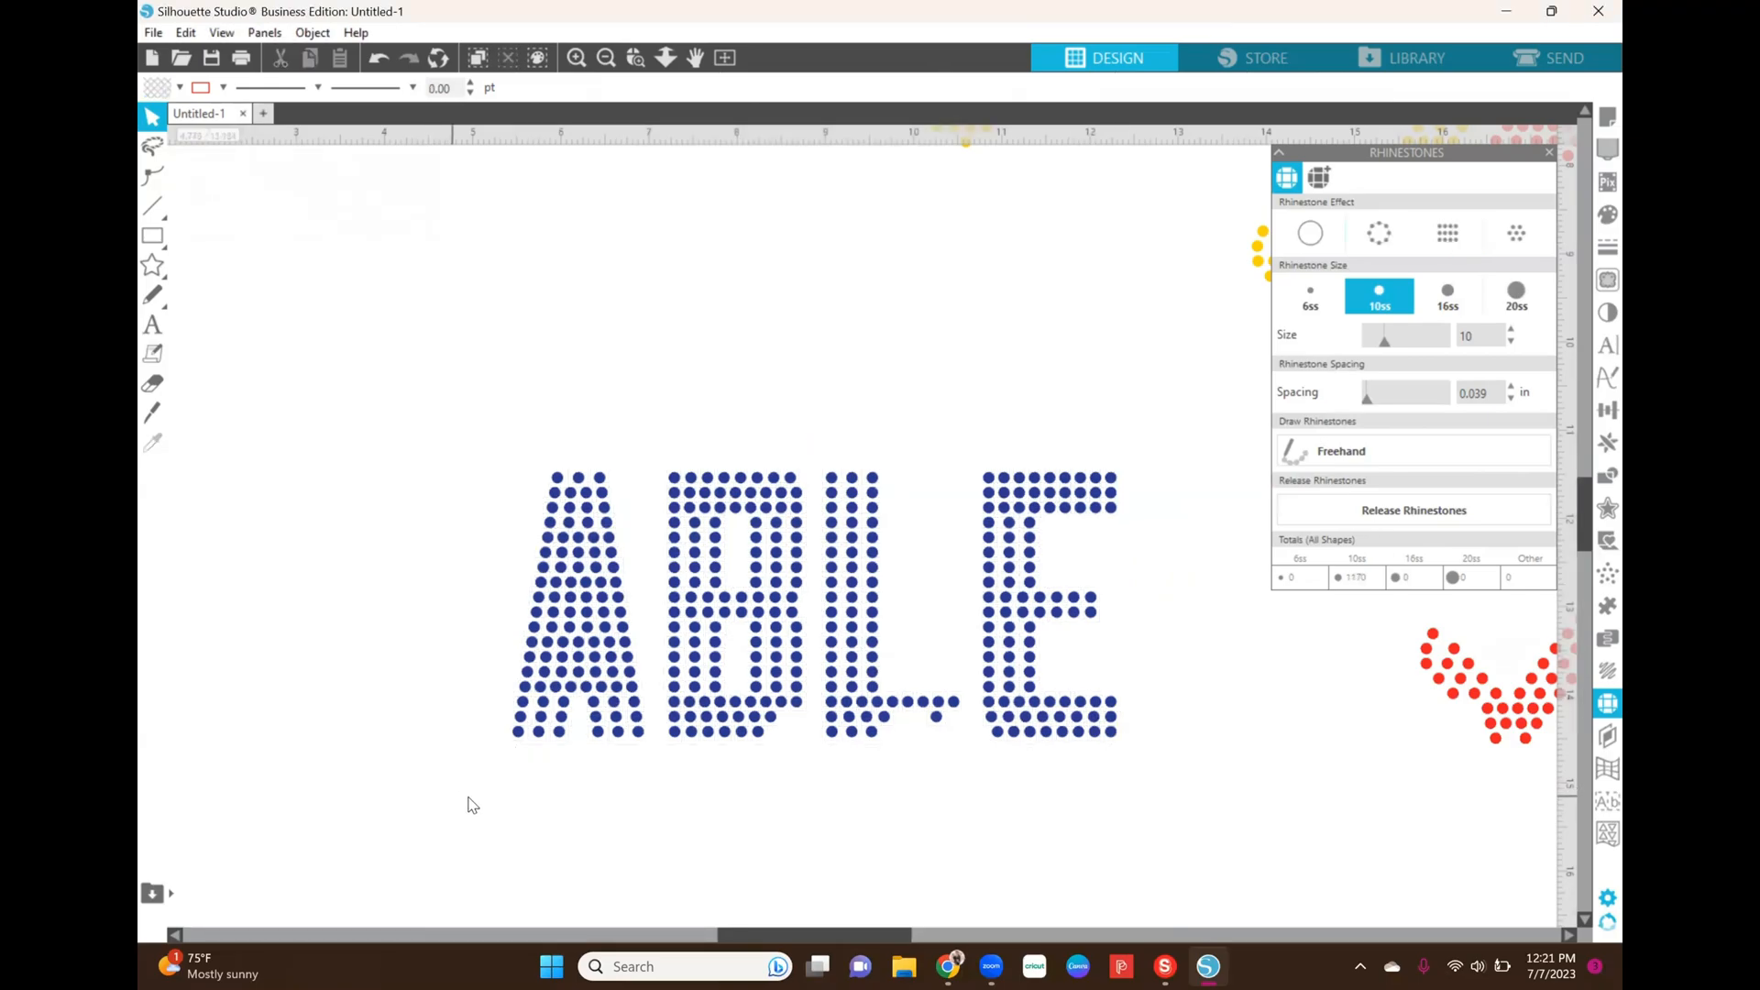
# Step: Move the middle and inner stones in the bottom rows of the A's left foot outward to even out their spacing
pyautogui.click(542, 705)
pyautogui.click(540, 714)
pyautogui.click(540, 723)
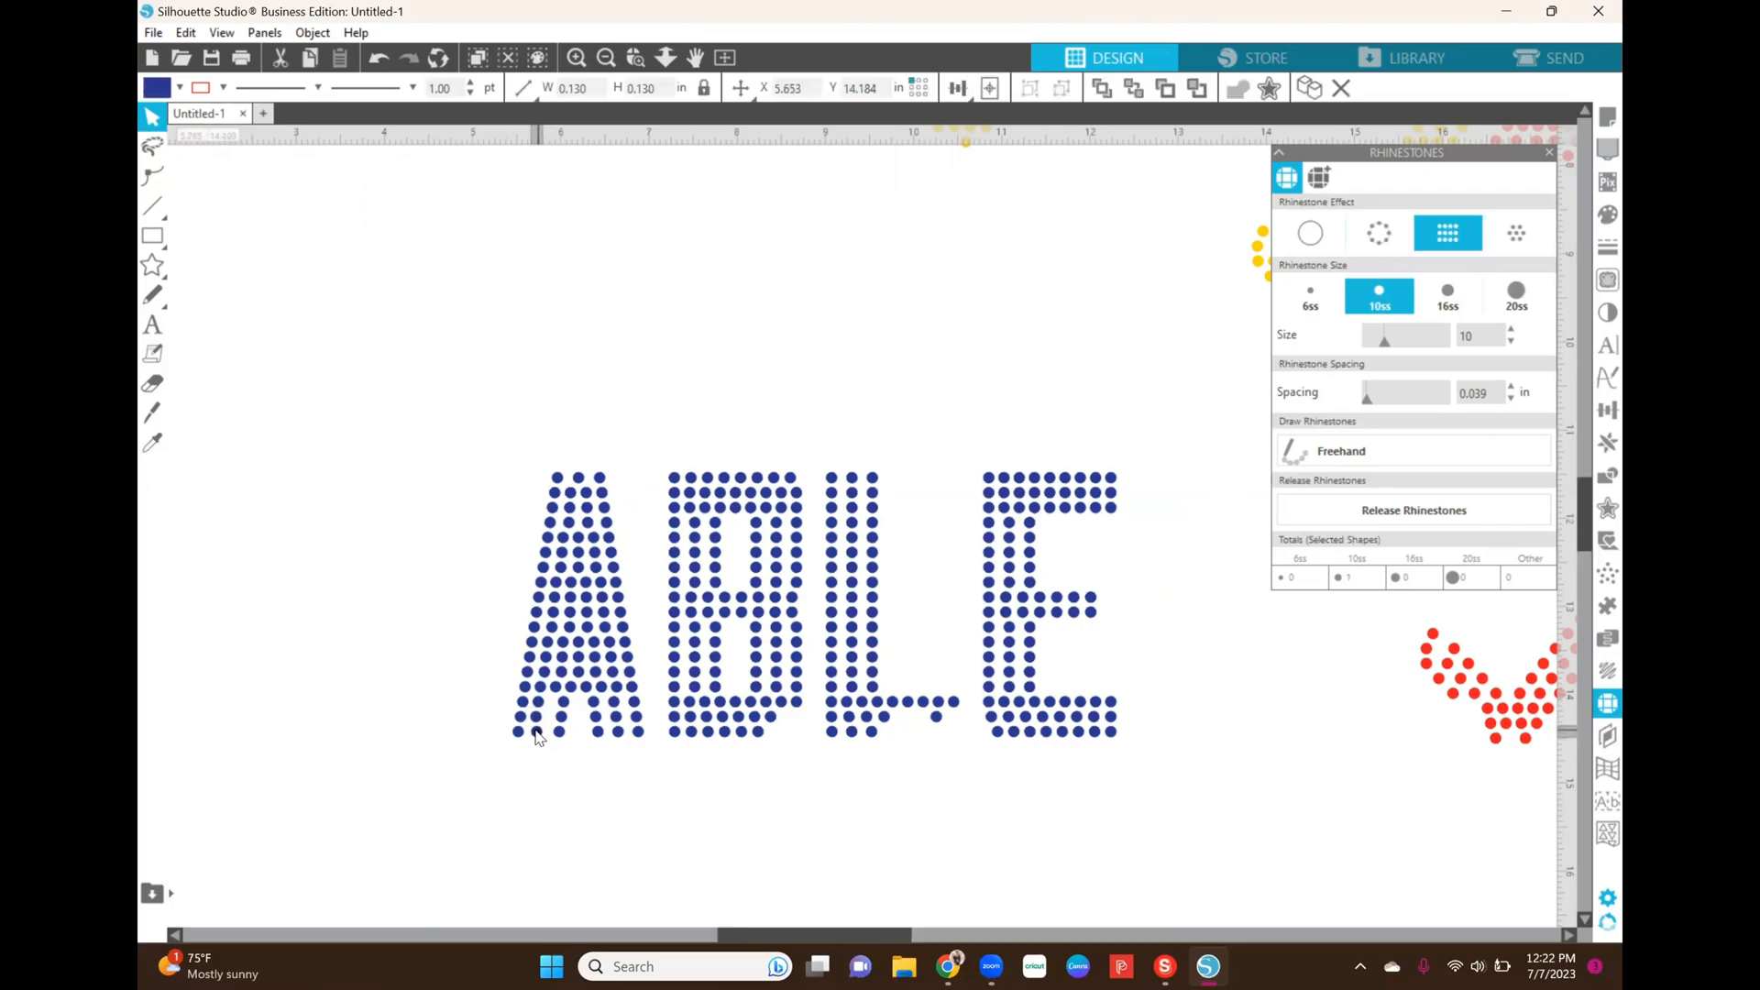
pyautogui.click(565, 711)
pyautogui.click(563, 704)
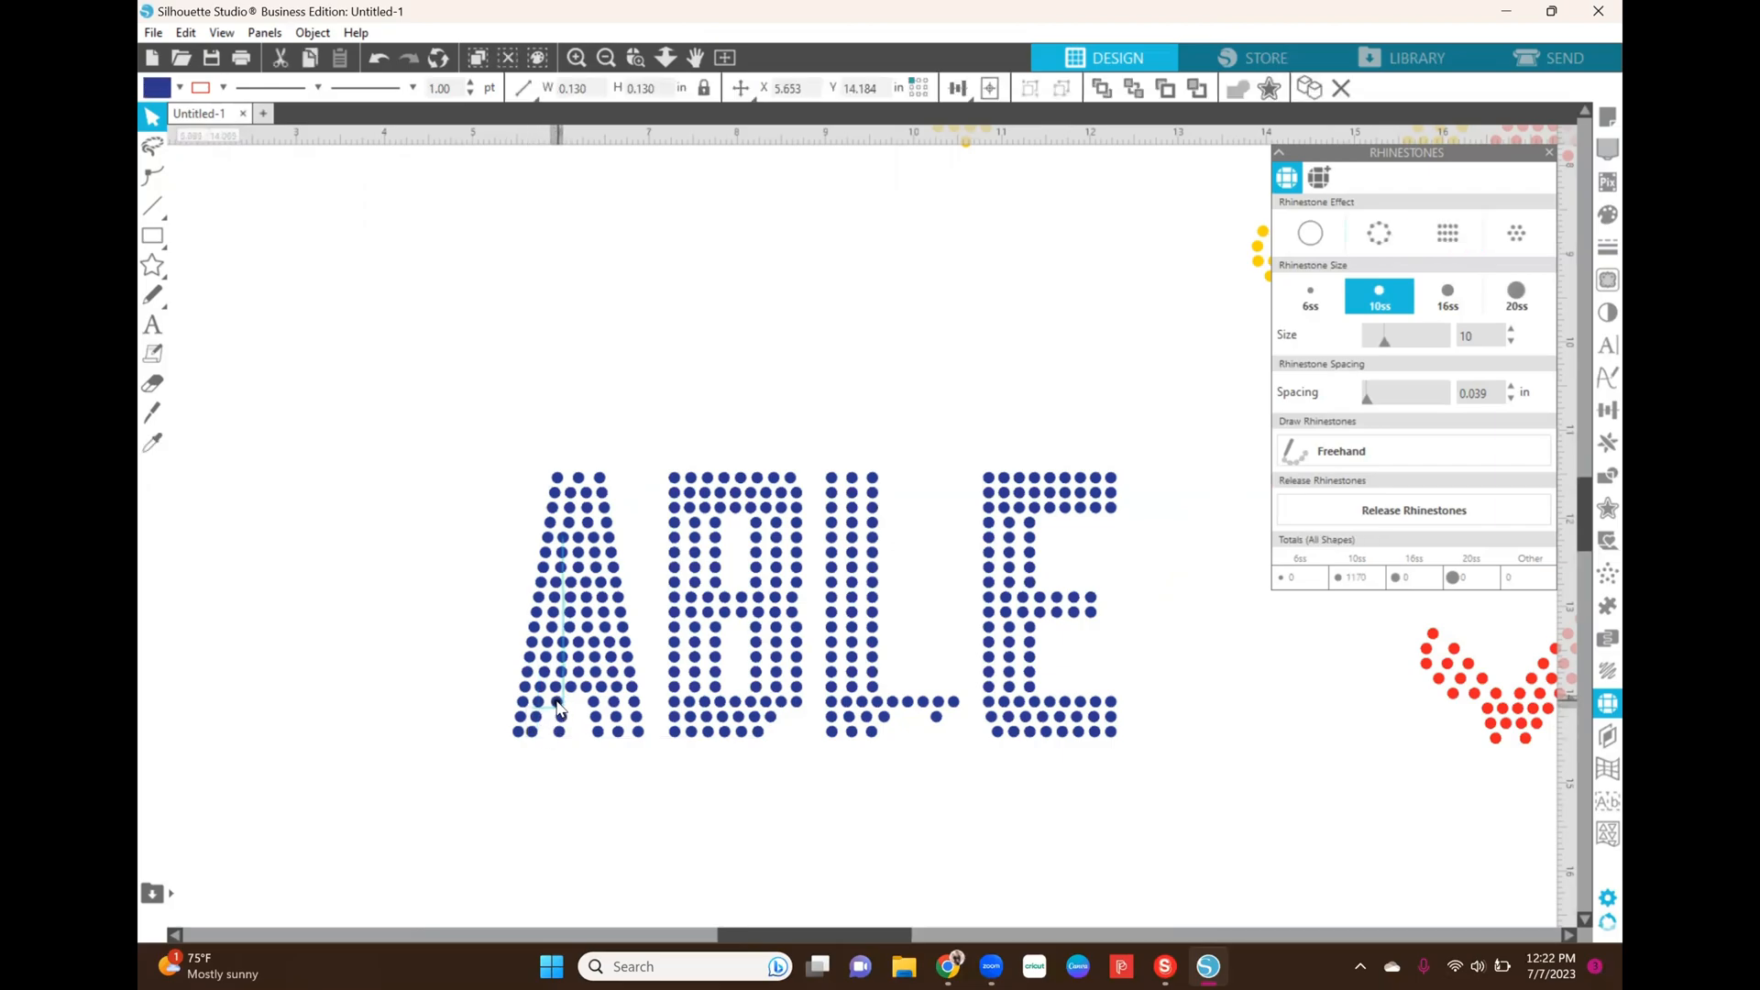
pyautogui.click(561, 724)
pyautogui.click(561, 725)
pyautogui.click(555, 733)
pyautogui.click(554, 733)
# Step: Shift the middle and inner stones in the bottom rows of the A's right foot outward so they are evenly spaced
pyautogui.click(601, 718)
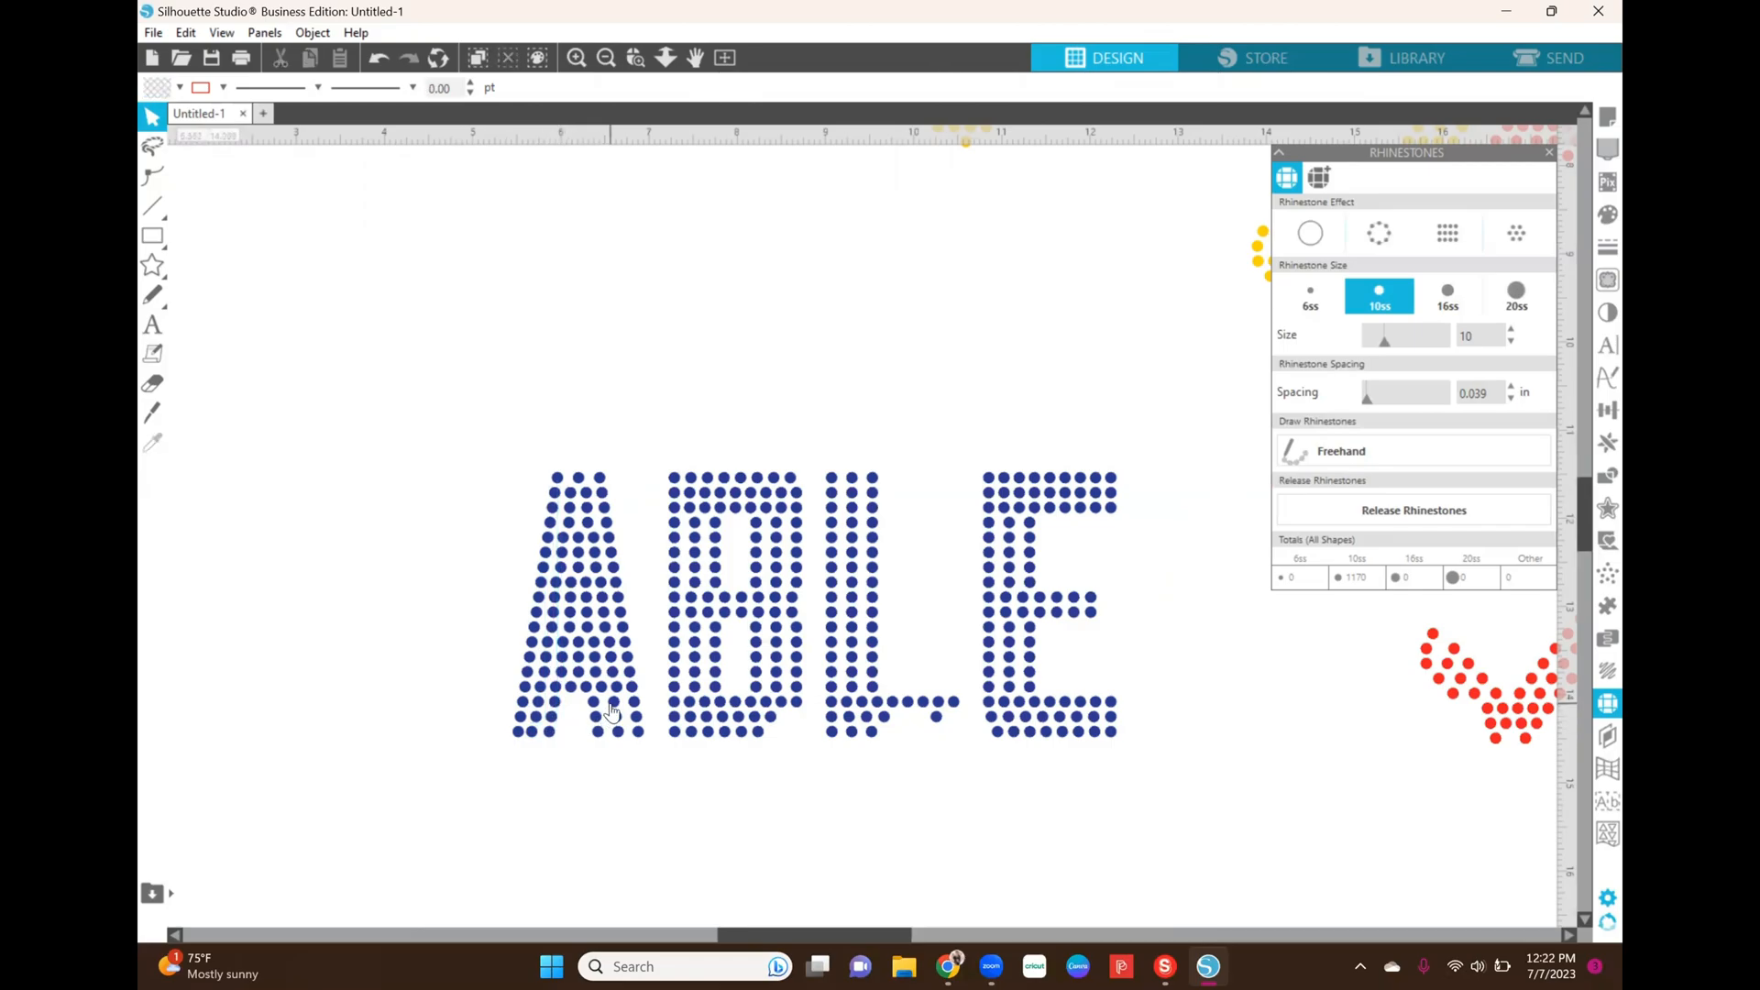
pyautogui.click(616, 704)
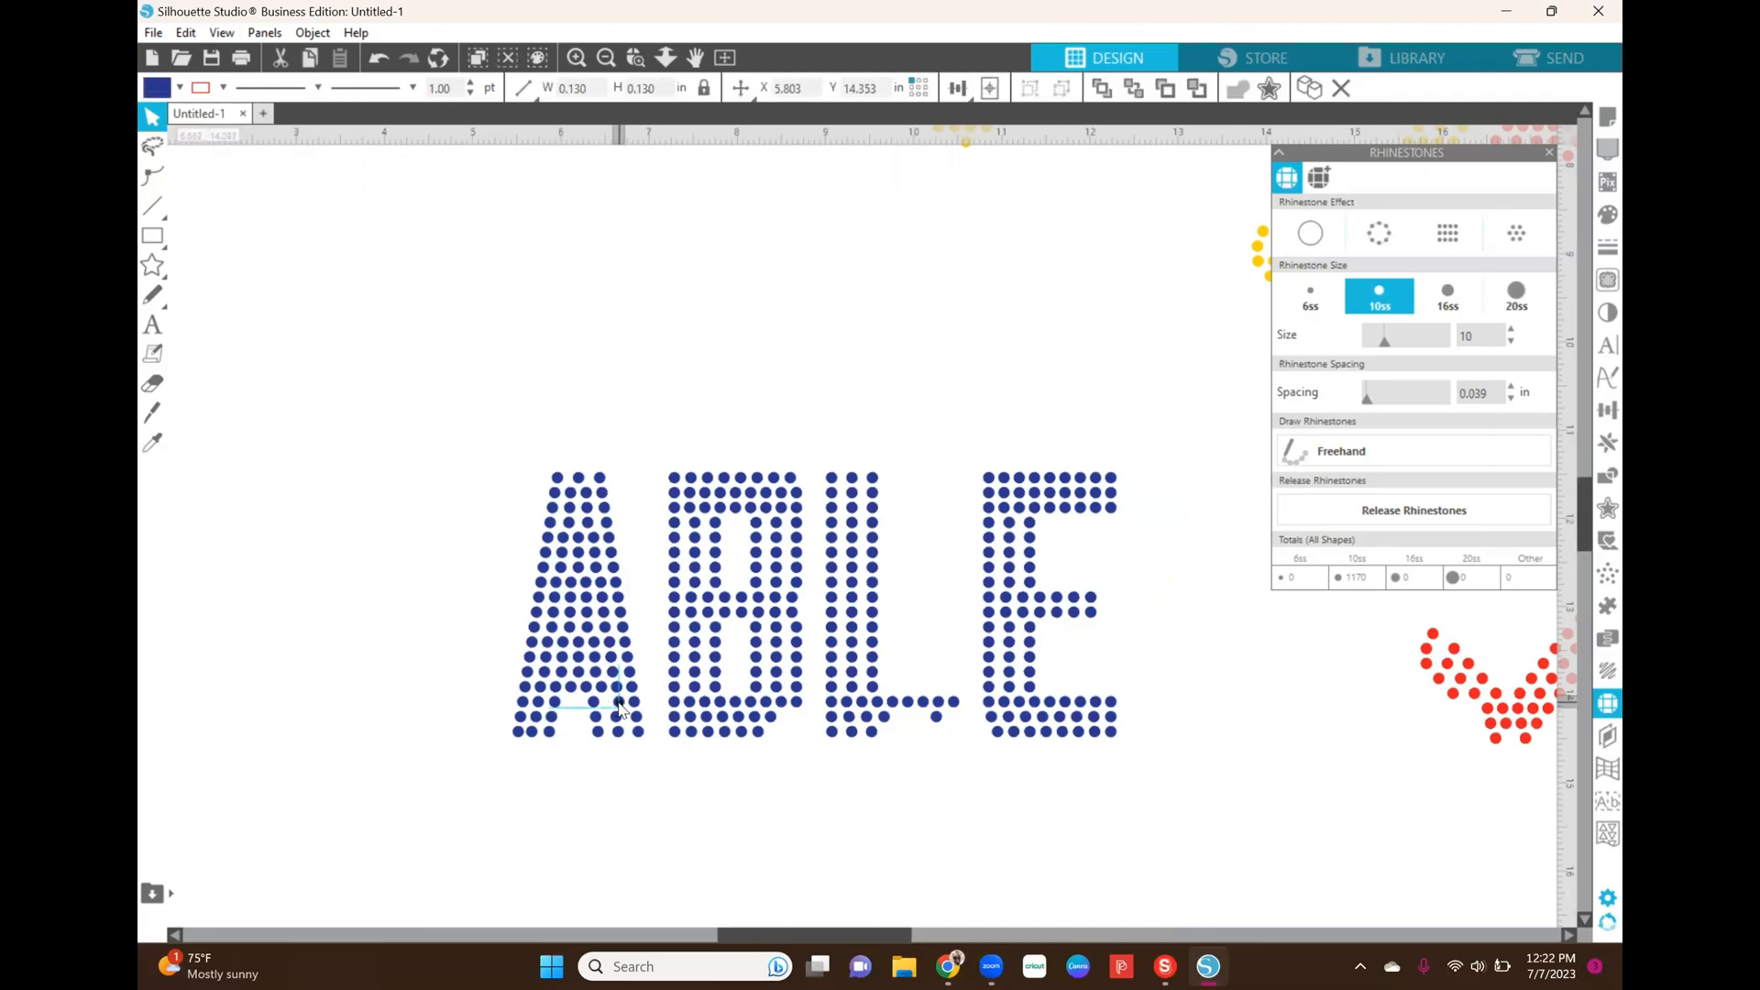
pyautogui.click(618, 707)
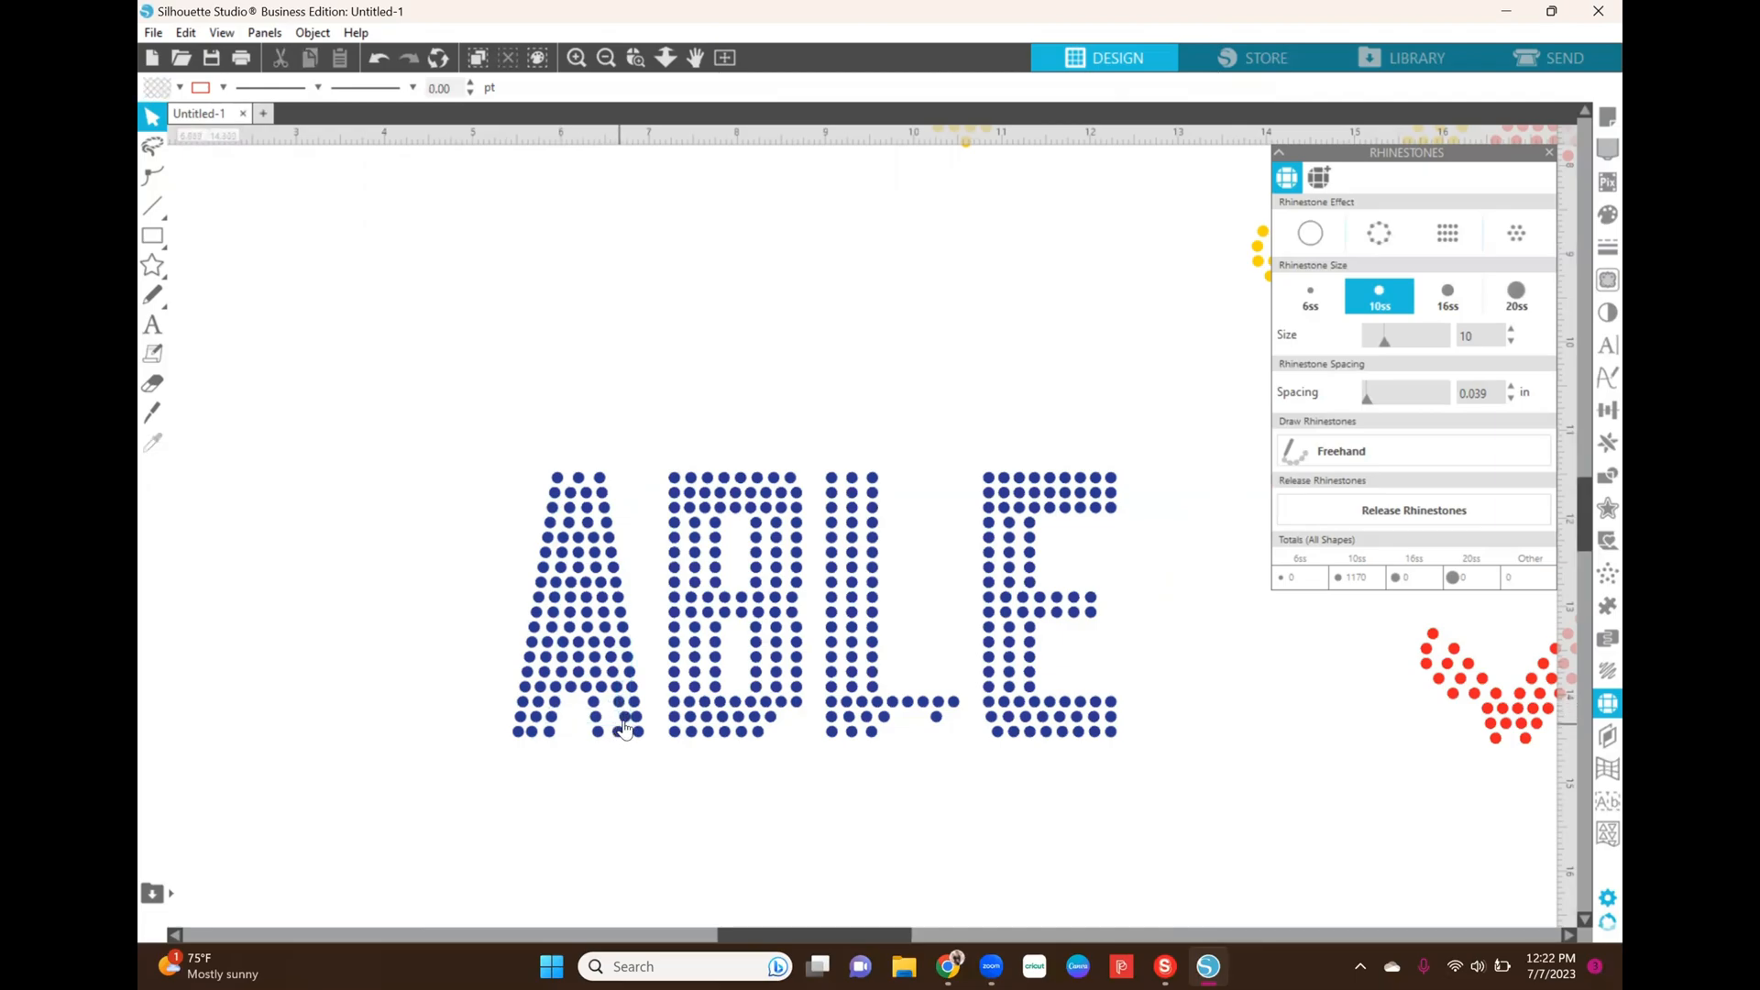
pyautogui.click(627, 721)
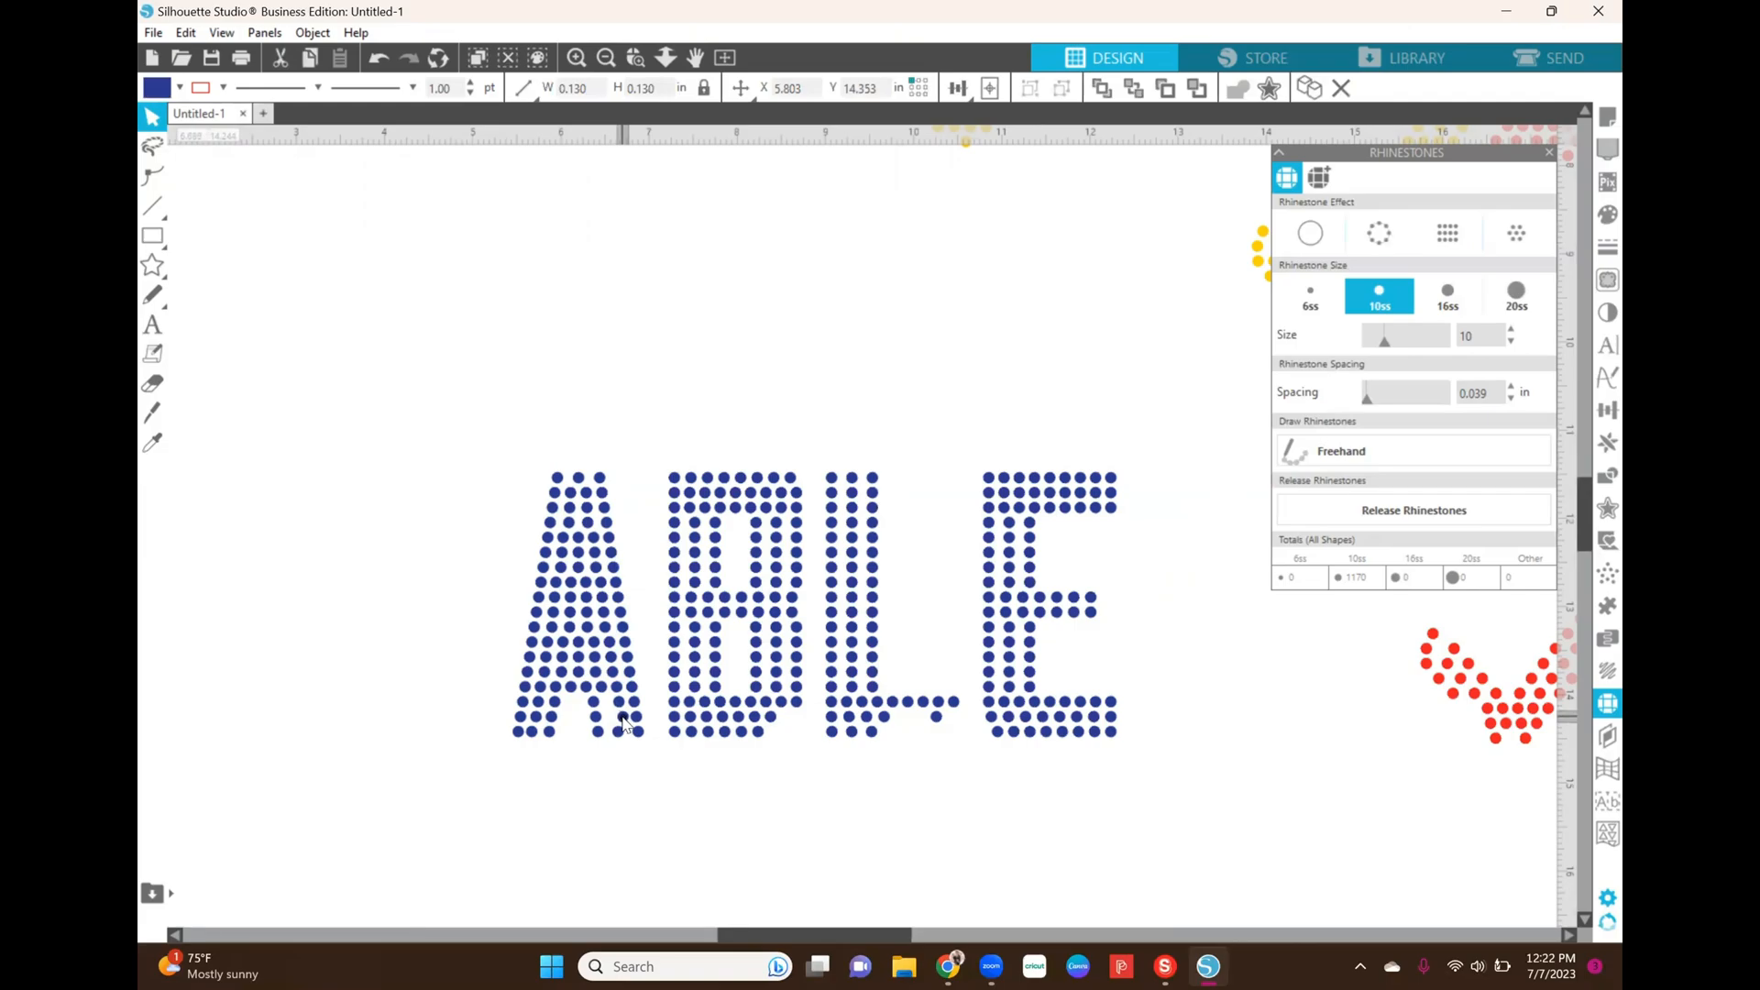
pyautogui.click(623, 723)
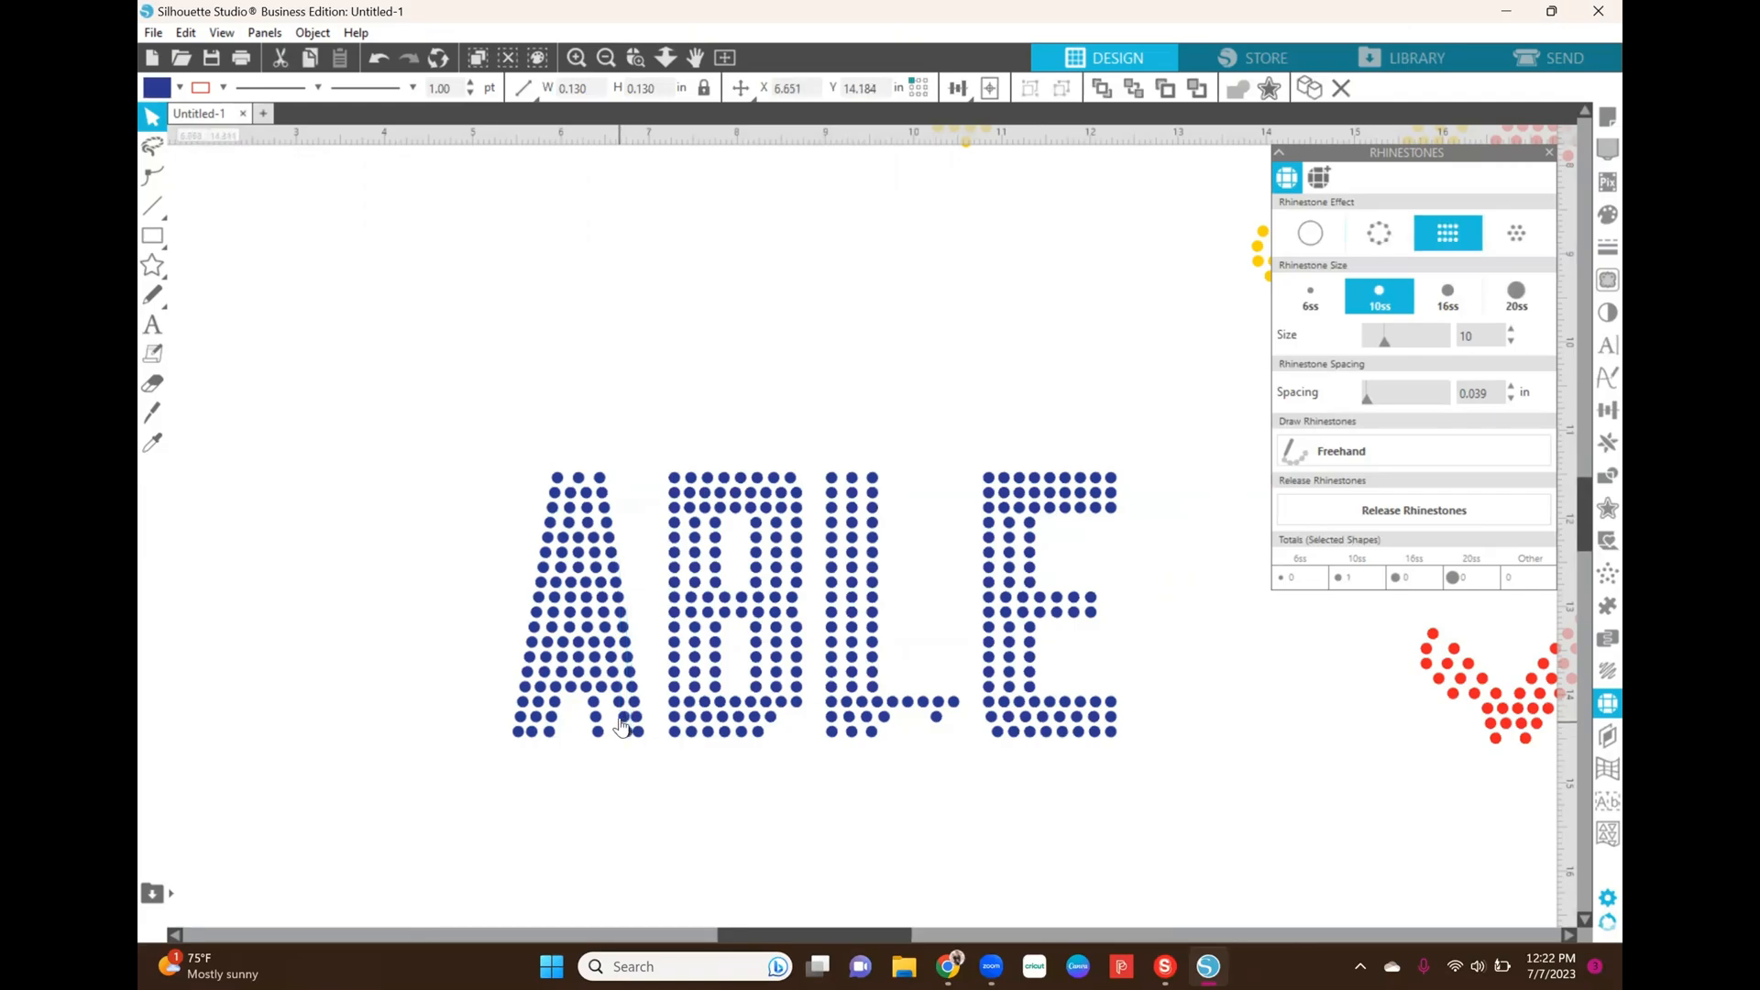
pyautogui.moveTo(622, 722)
pyautogui.mouseDown()
pyautogui.moveTo(623, 736)
pyautogui.moveTo(604, 704)
pyautogui.mouseUp()
pyautogui.click(600, 734)
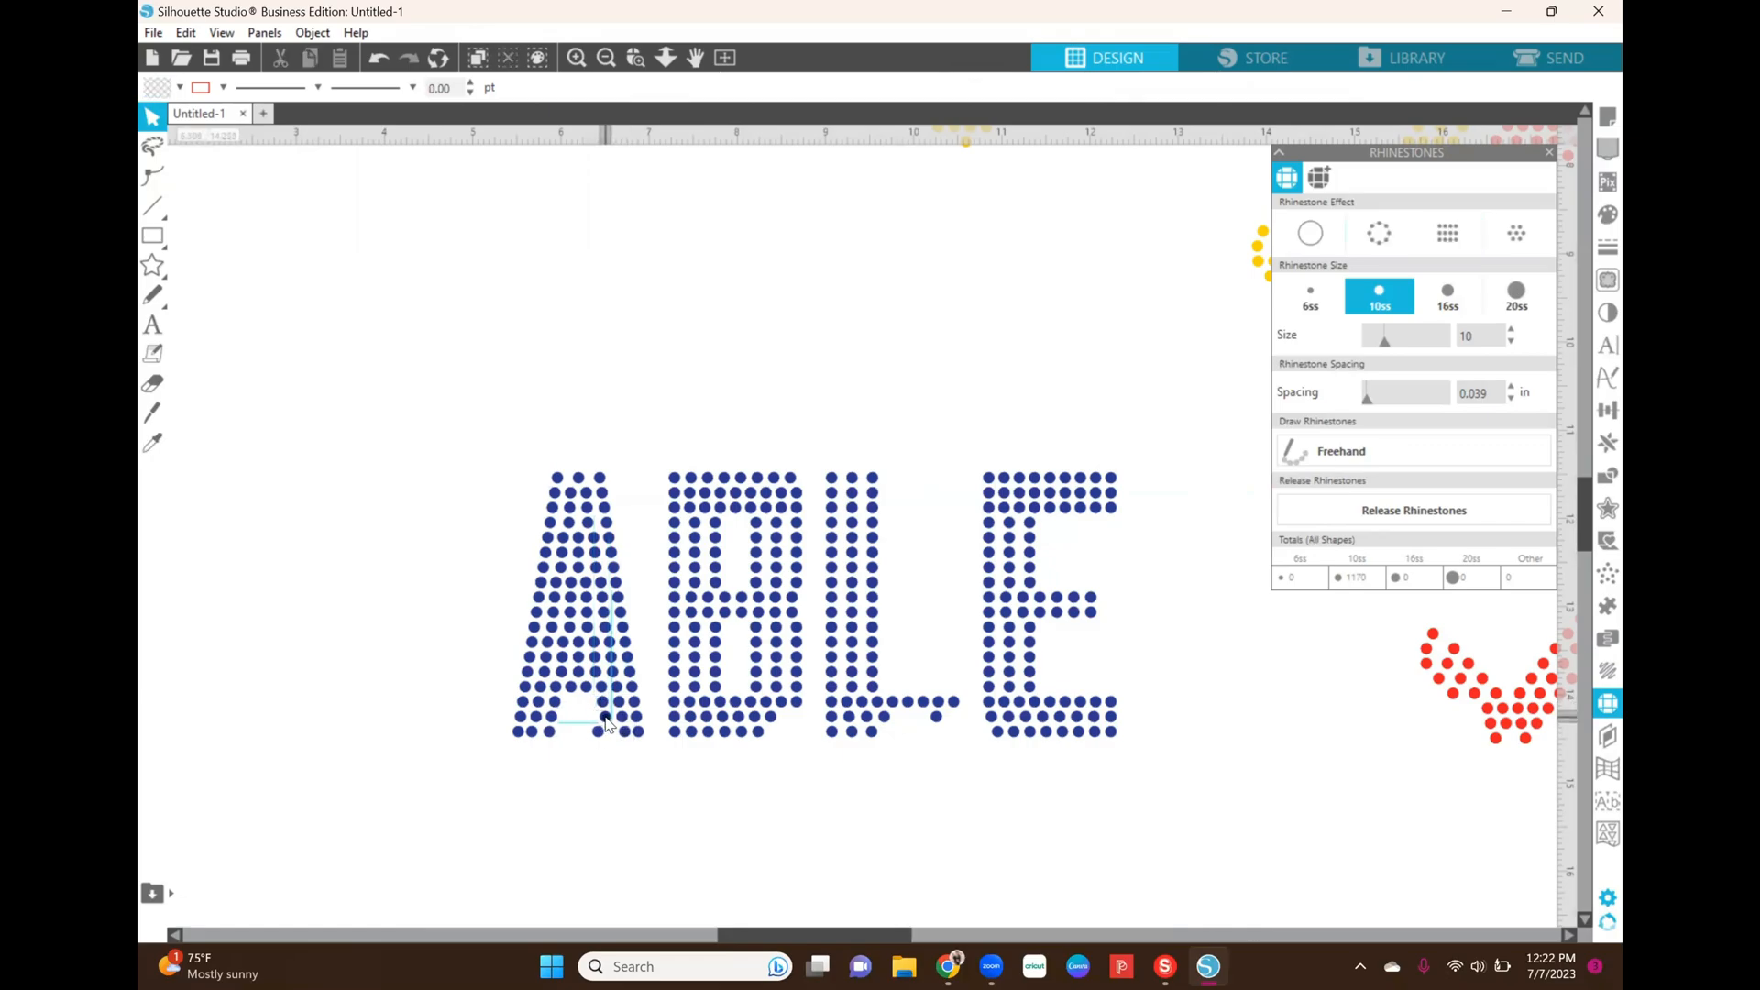
pyautogui.click(600, 734)
pyautogui.moveTo(600, 734); pyautogui.dragTo(611, 733)
pyautogui.click(648, 815)
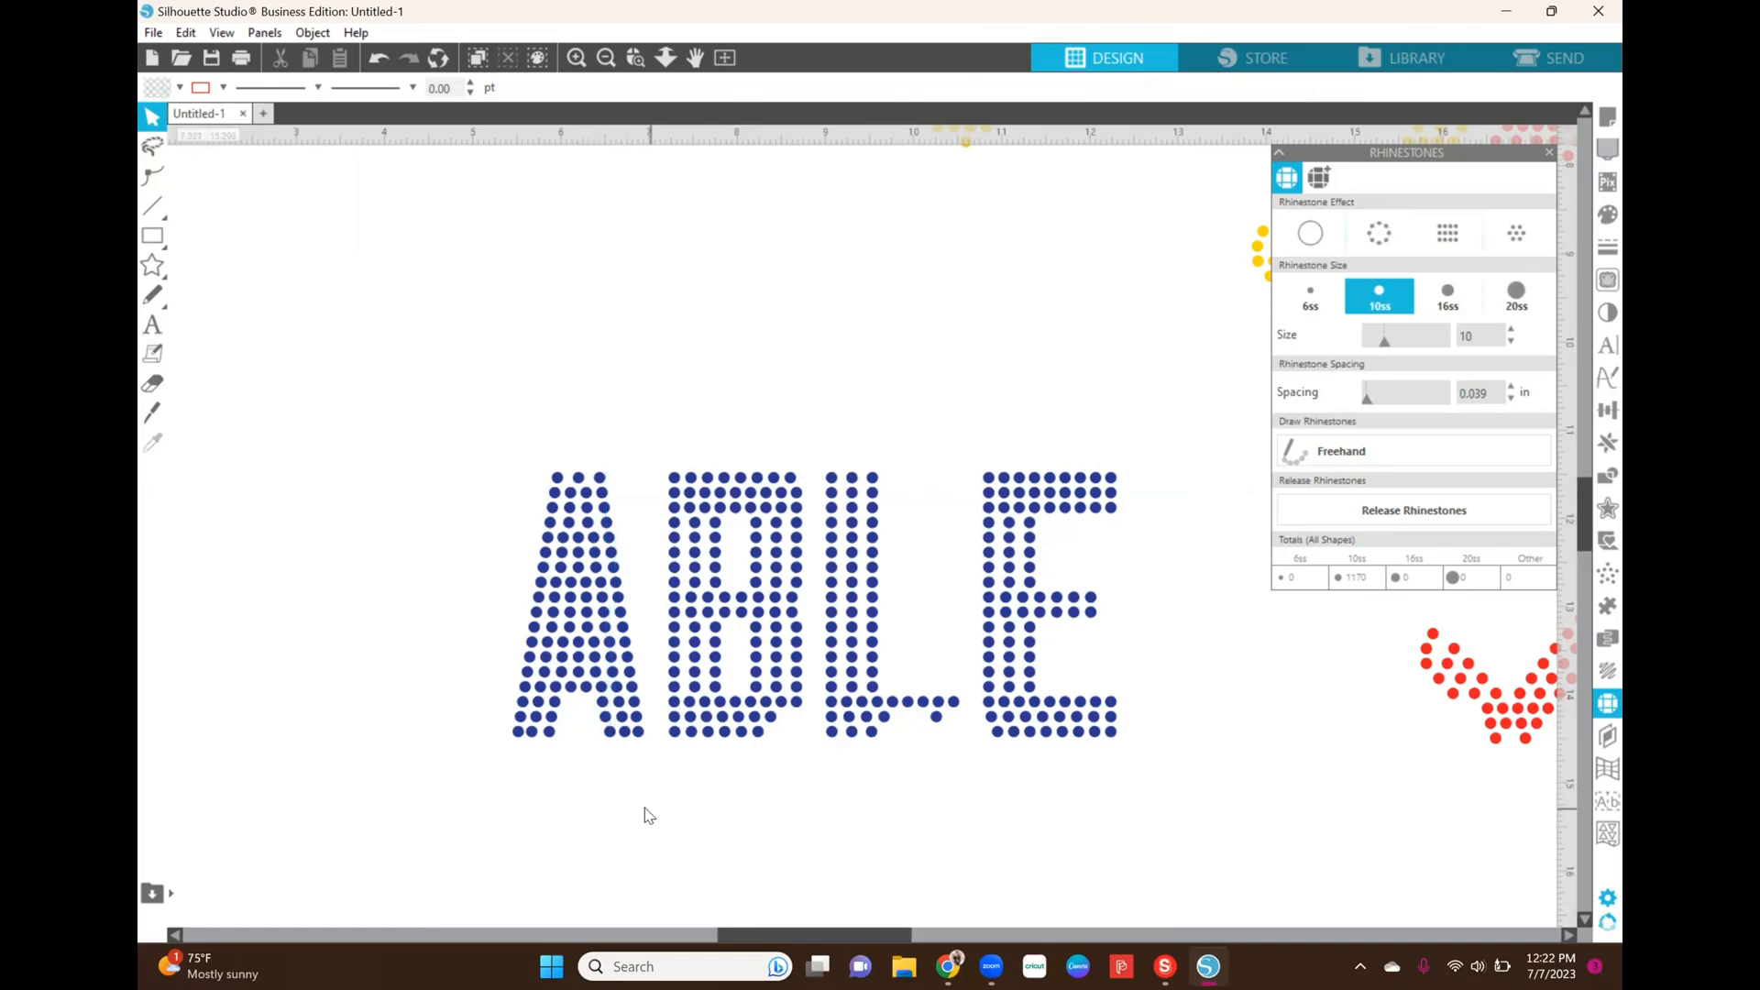
pyautogui.click(613, 740)
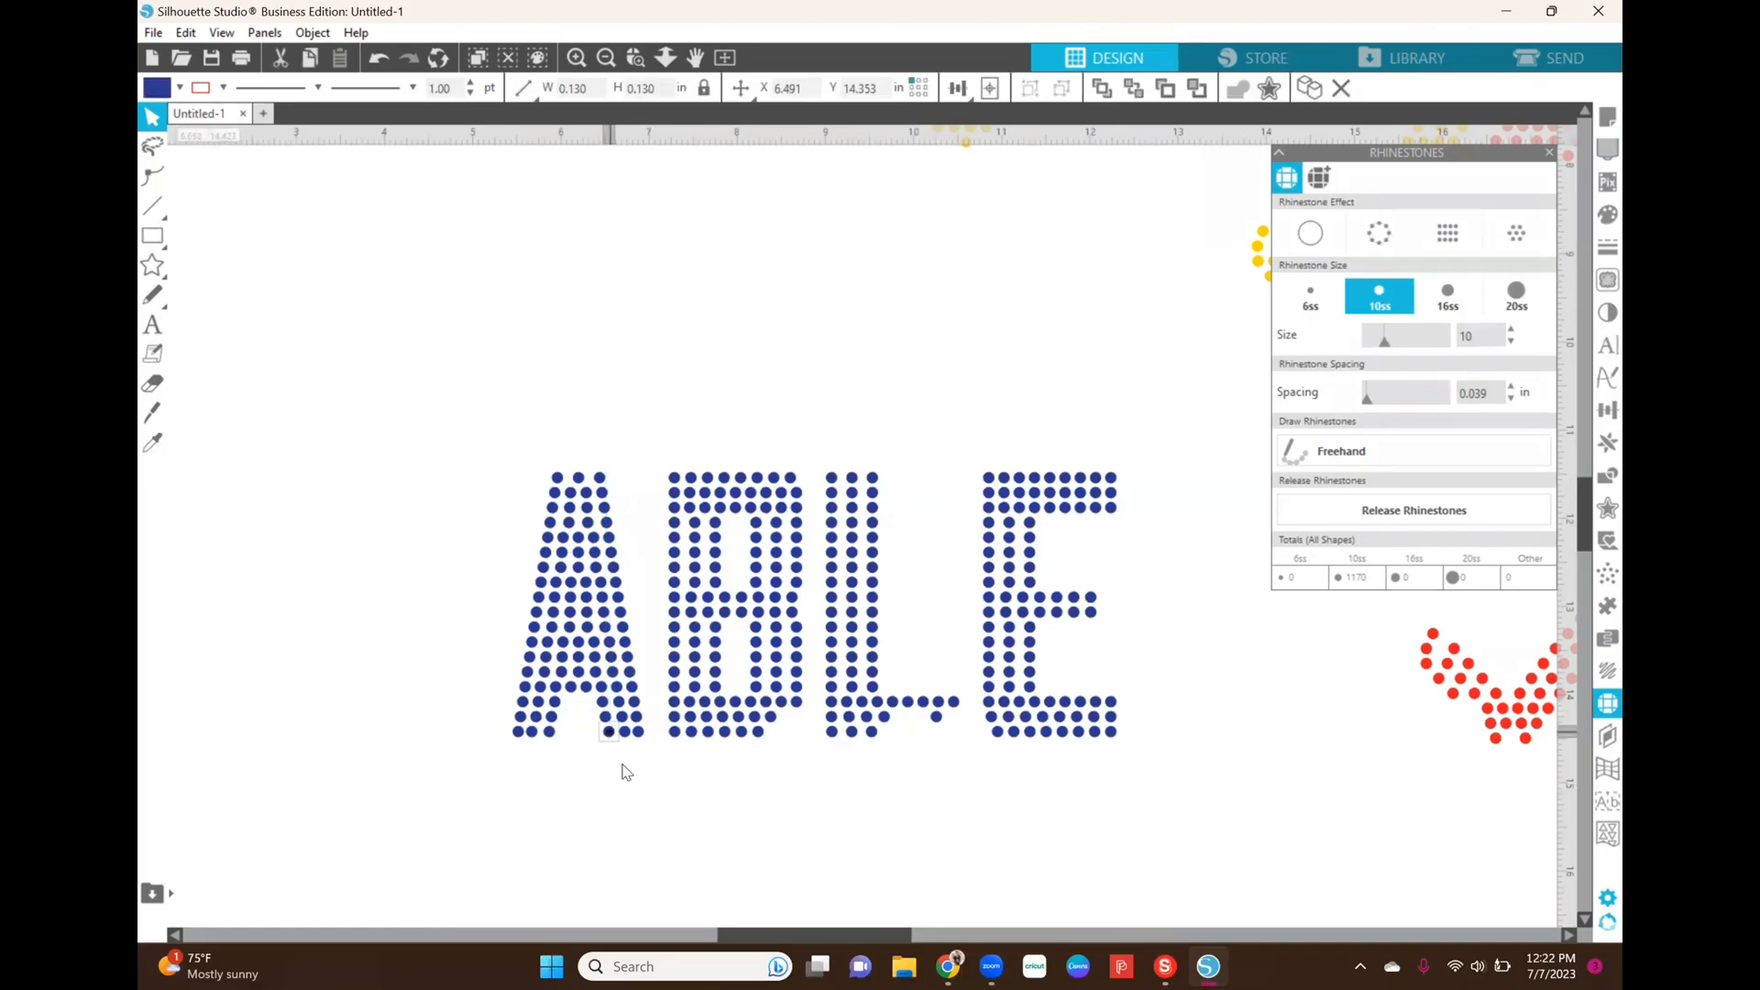
pyautogui.click(560, 751)
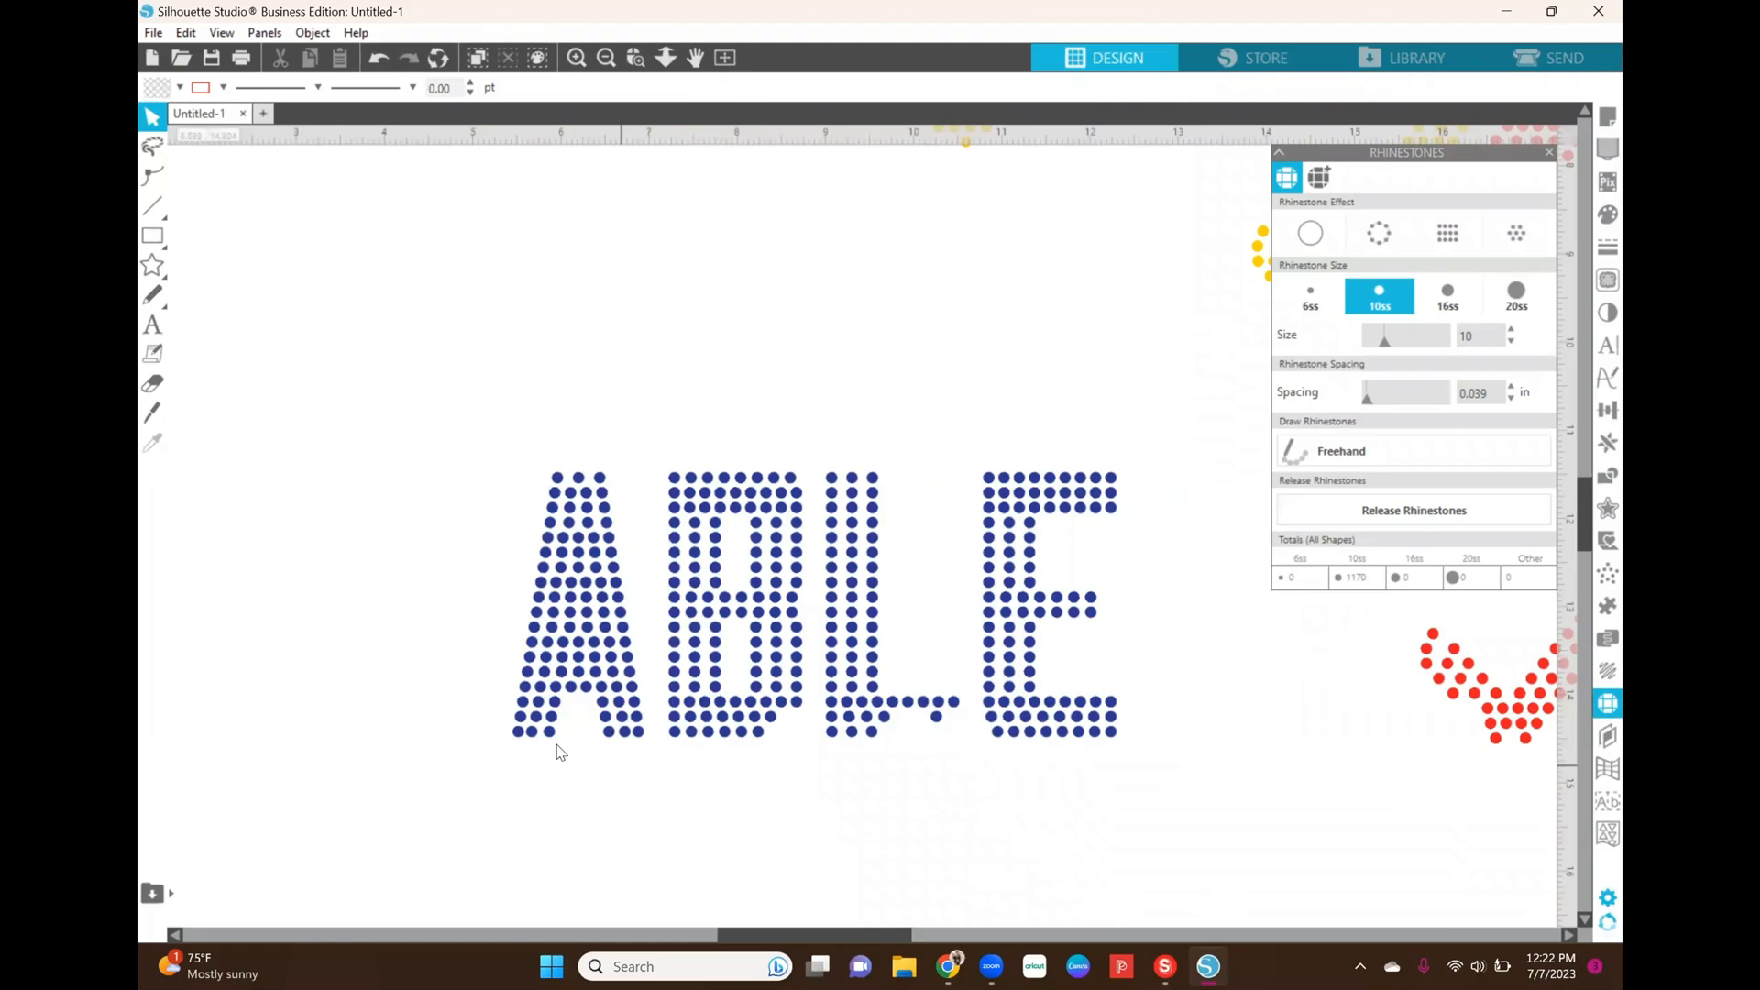
# Step: Delete the stones filling the middle of the blue A above its crossbar to open up the letter's triangular hole
pyautogui.click(578, 569)
pyautogui.moveTo(578, 569); pyautogui.dragTo(572, 589)
pyautogui.click(594, 601)
pyautogui.click(583, 585)
pyautogui.press('Delete')
pyautogui.click(569, 599)
pyautogui.press('Delete')
pyautogui.click(586, 598)
pyautogui.press('Delete')
pyautogui.click(578, 613)
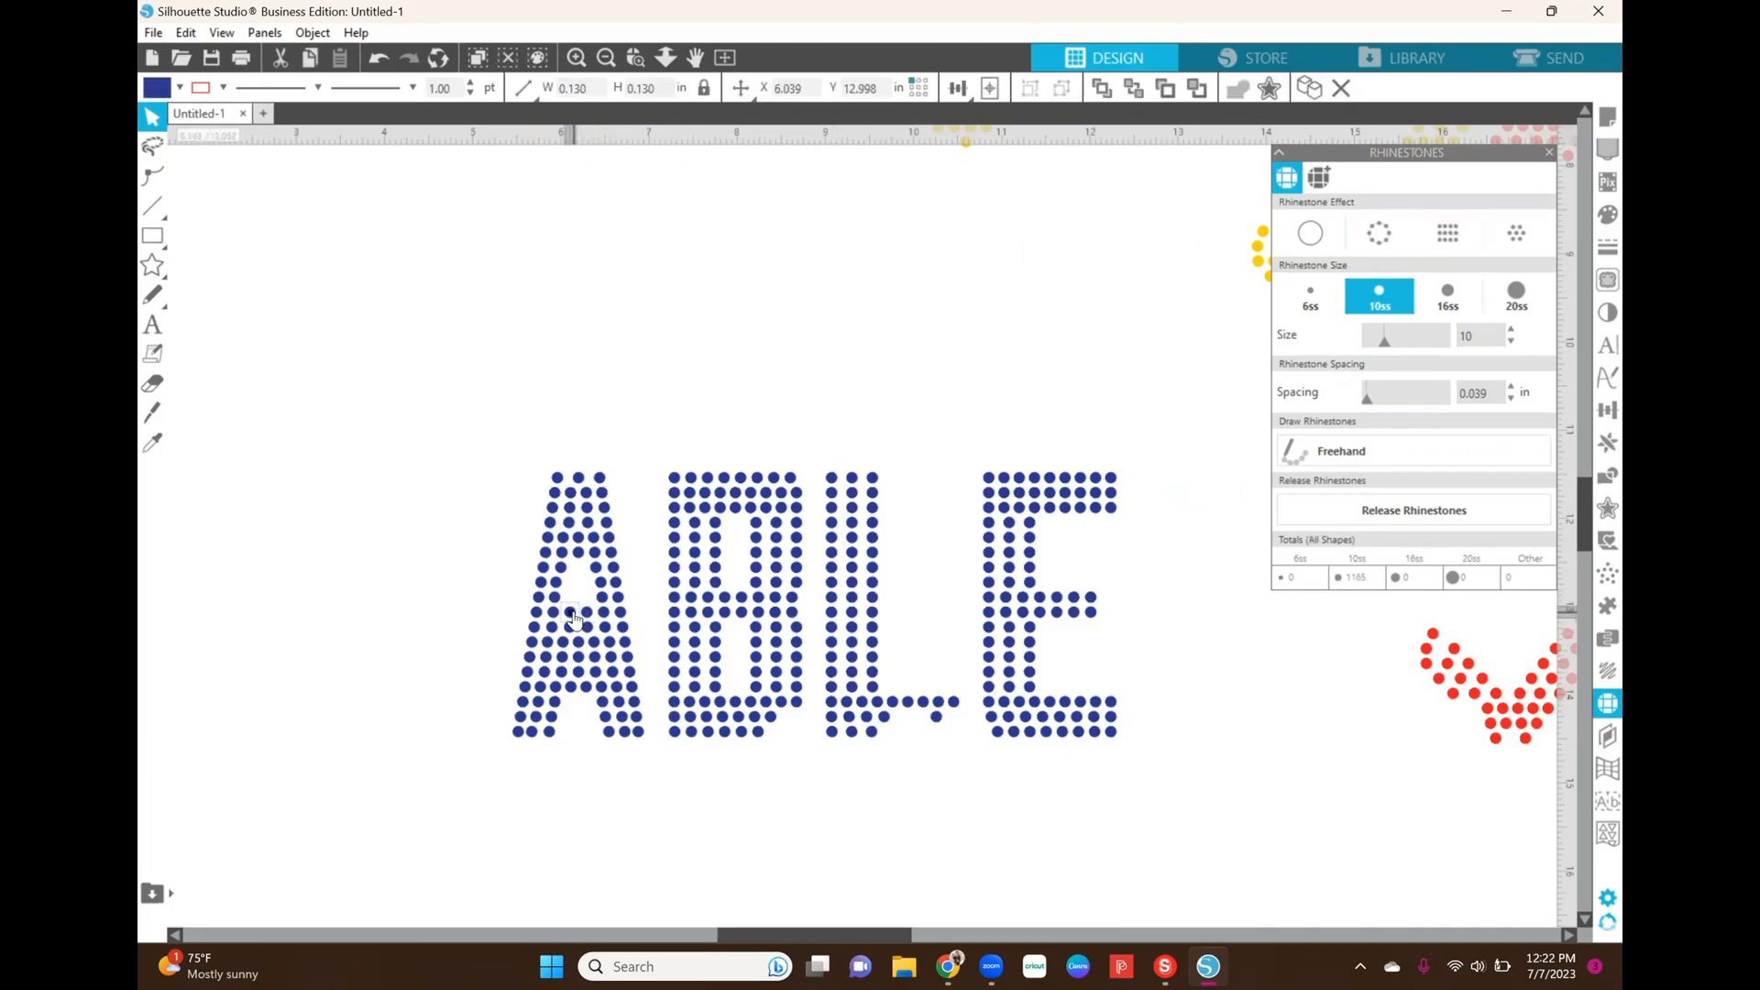
pyautogui.press('Delete')
pyautogui.click(592, 613)
pyautogui.press('Delete')
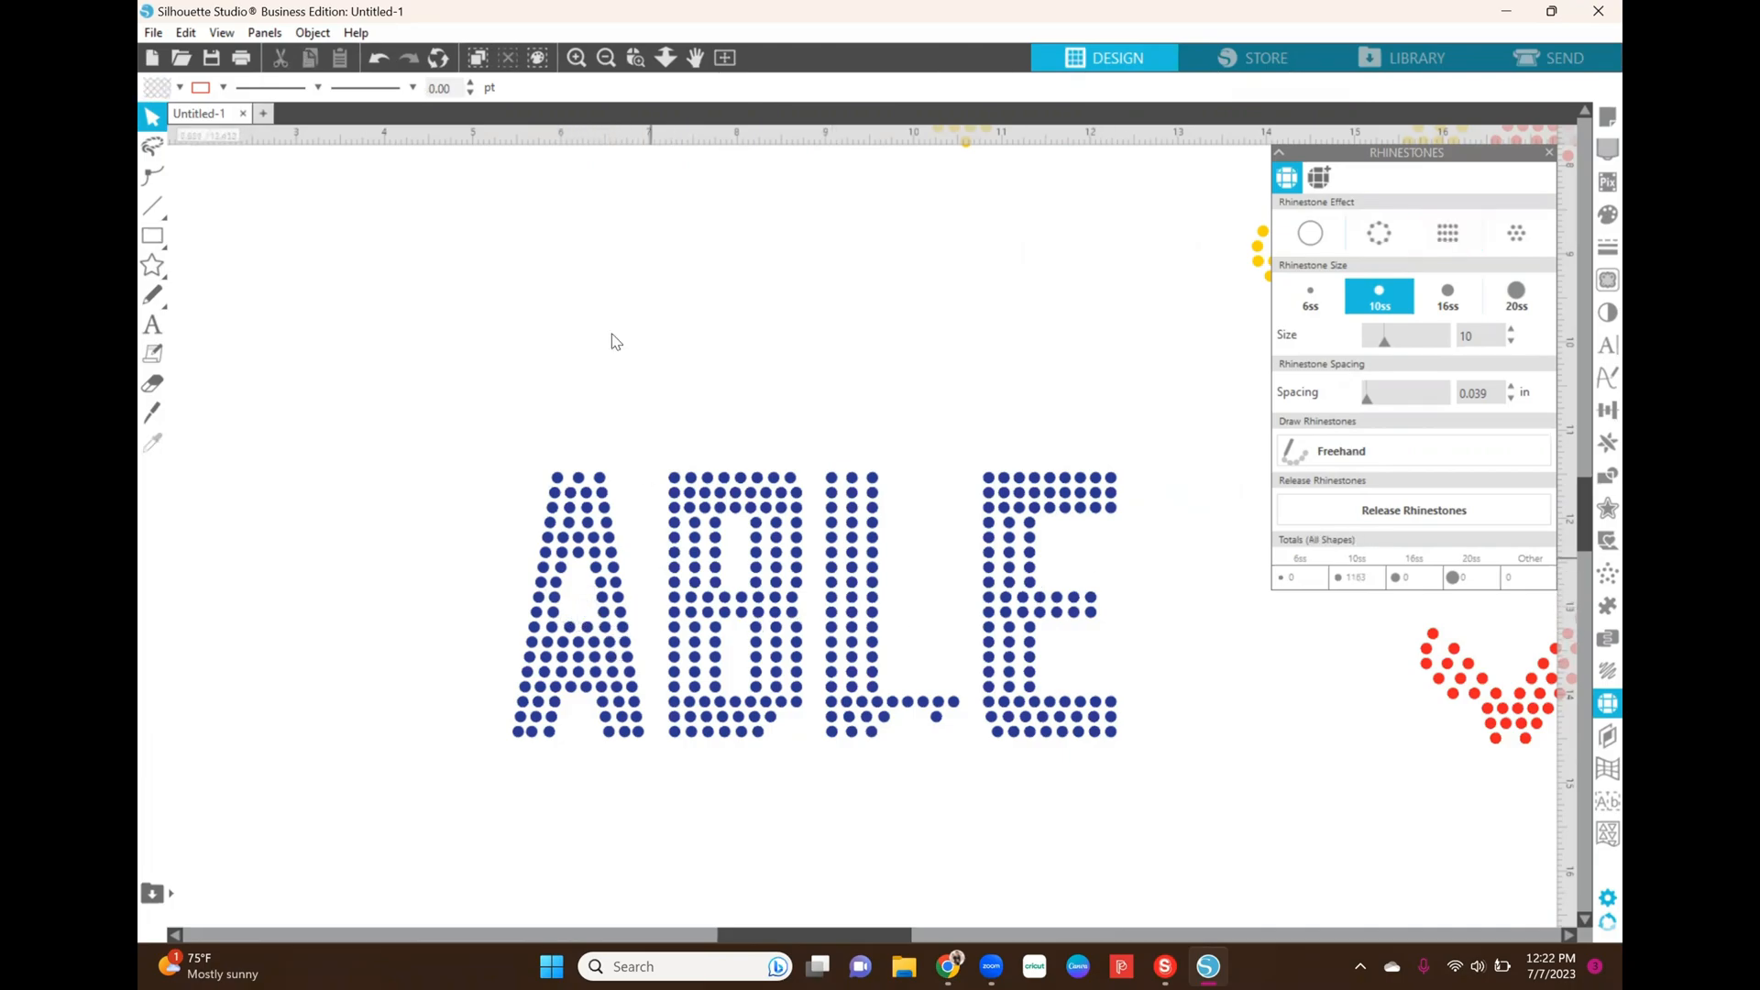
# Step: Select the five upper stones in the second column of the blue B's left stem and move them left, closer to the outer column
pyautogui.click(609, 64)
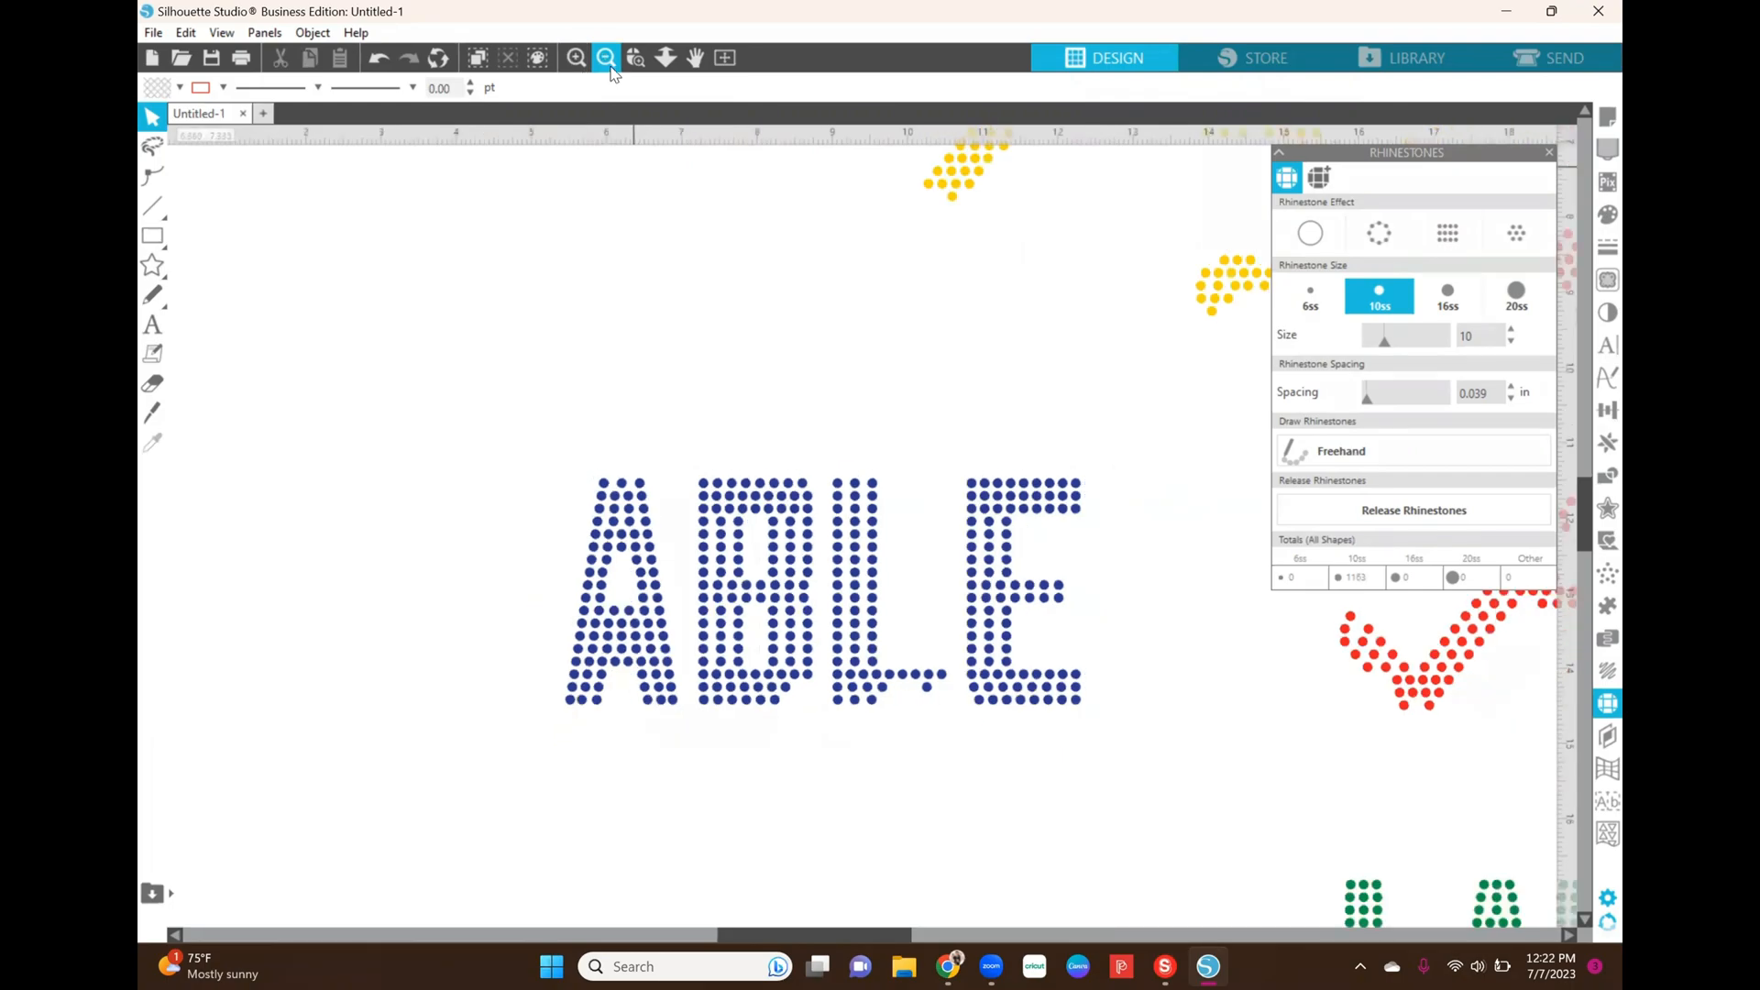
pyautogui.click(611, 69)
pyautogui.click(609, 62)
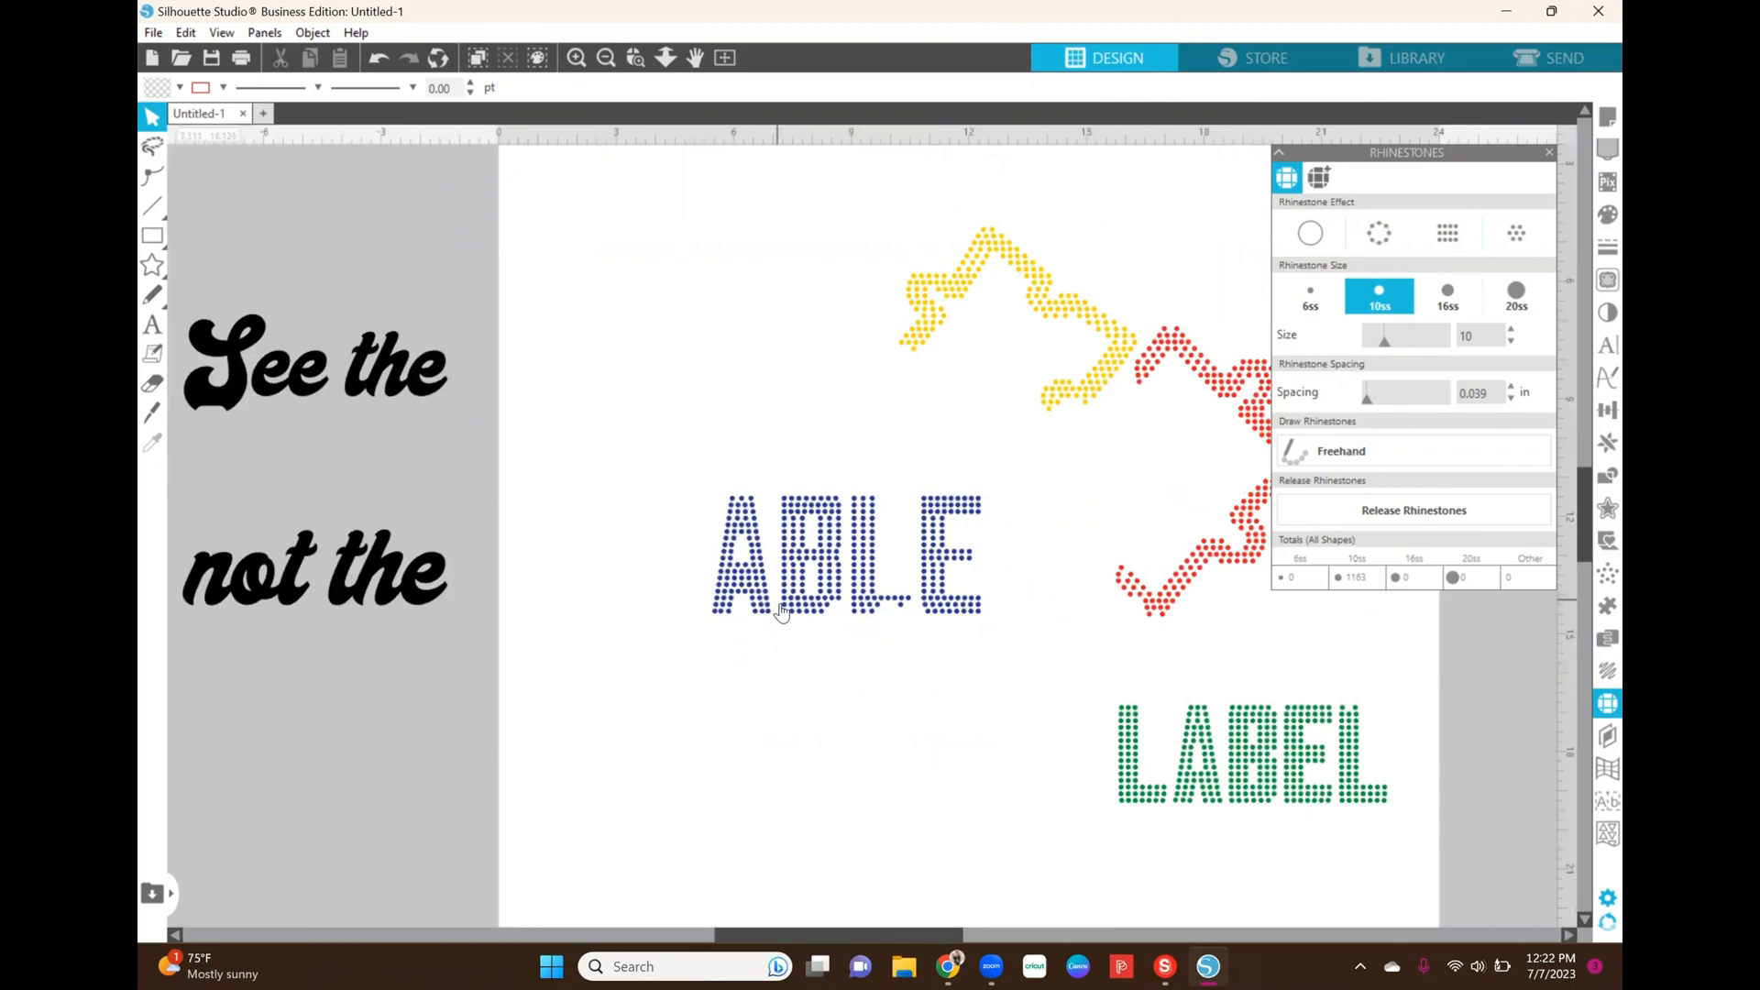
pyautogui.click(576, 58)
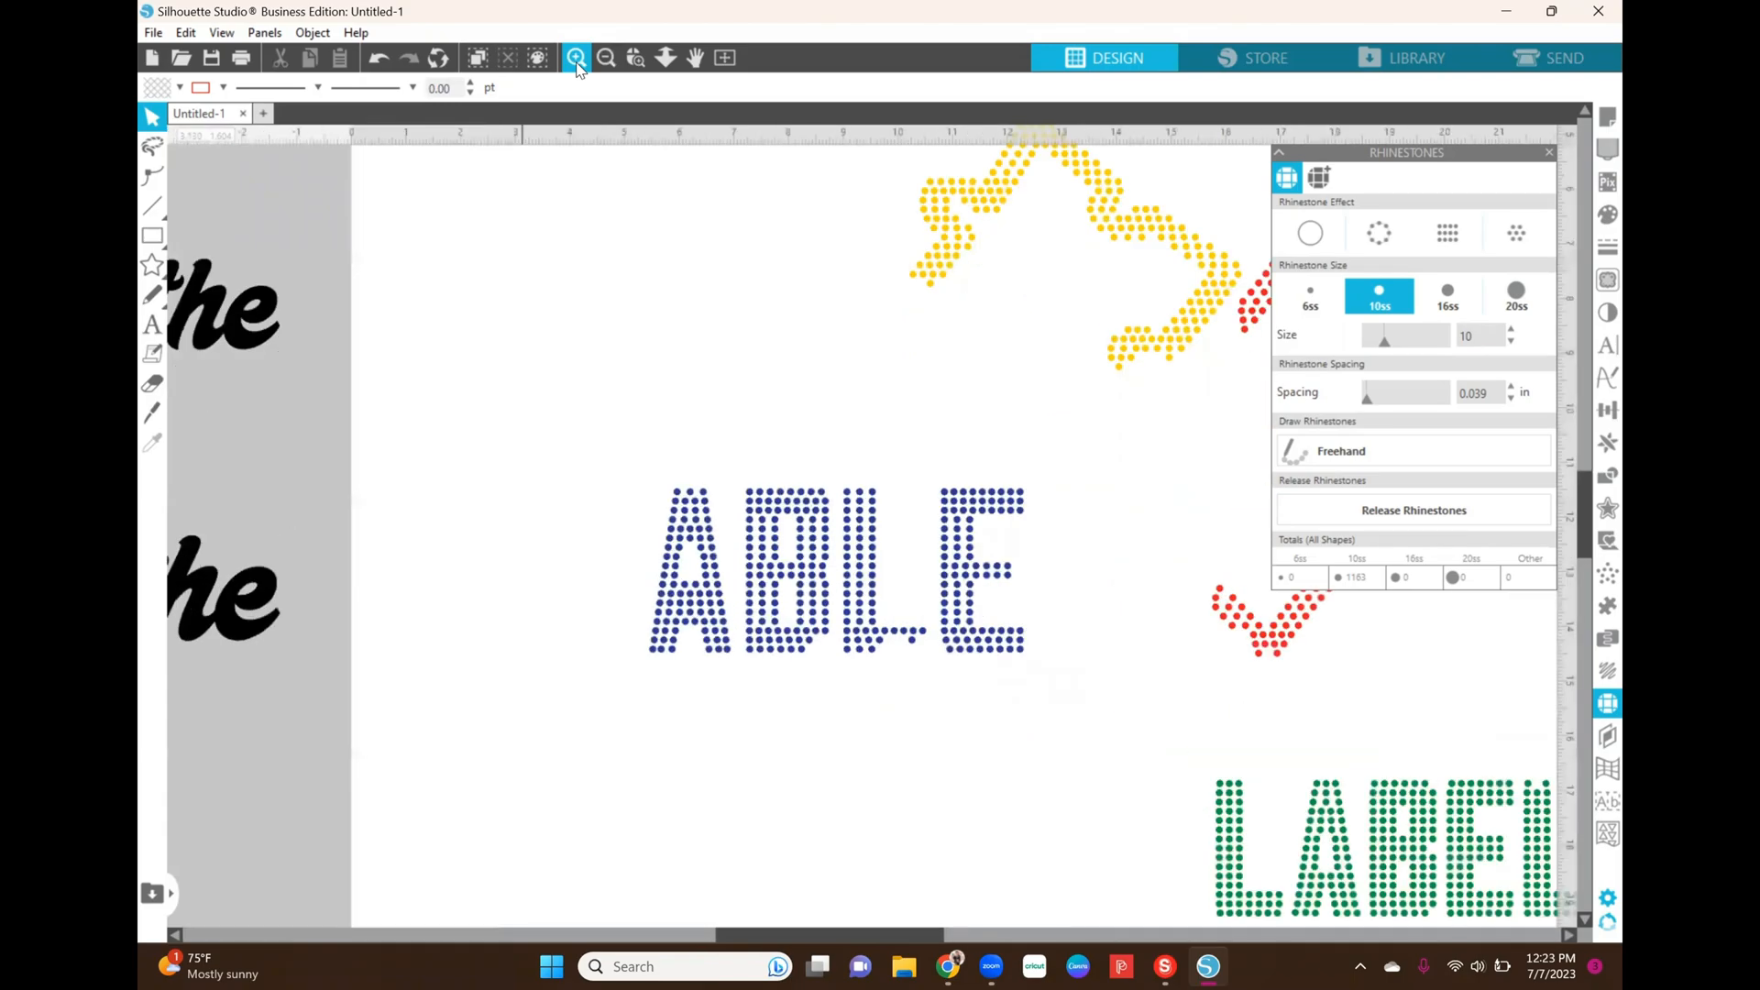
pyautogui.click(576, 58)
pyautogui.click(576, 58)
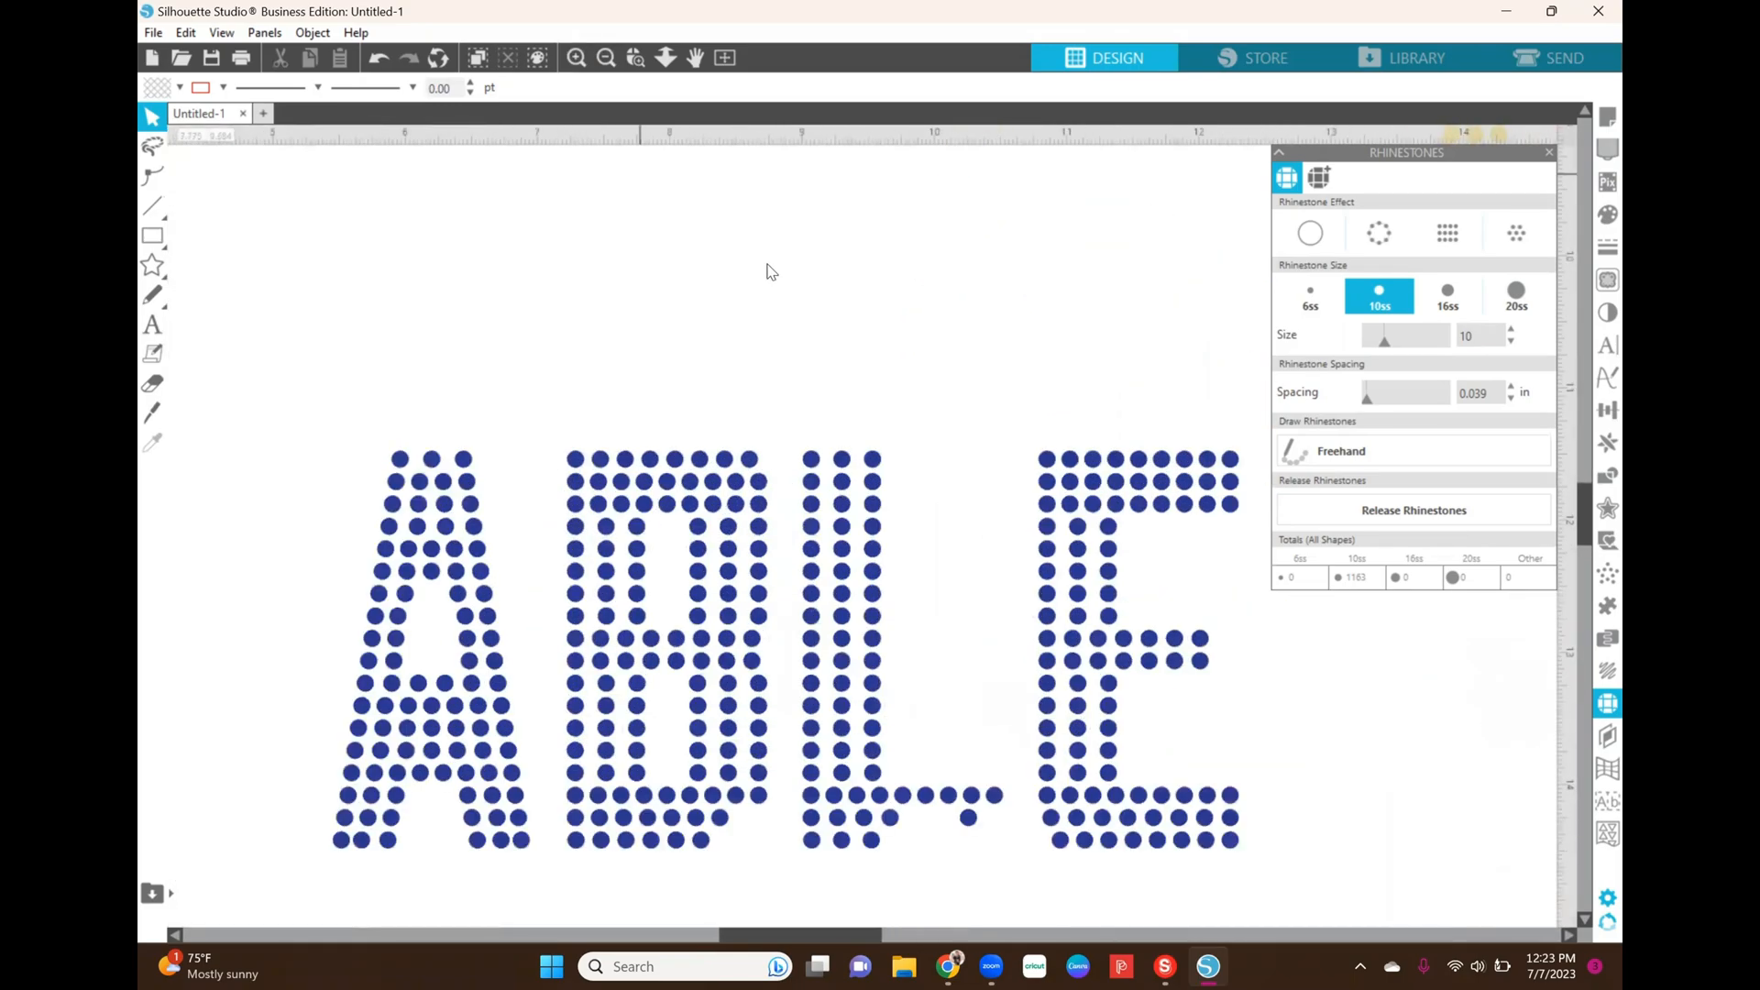
pyautogui.scroll(-1, 771, 272)
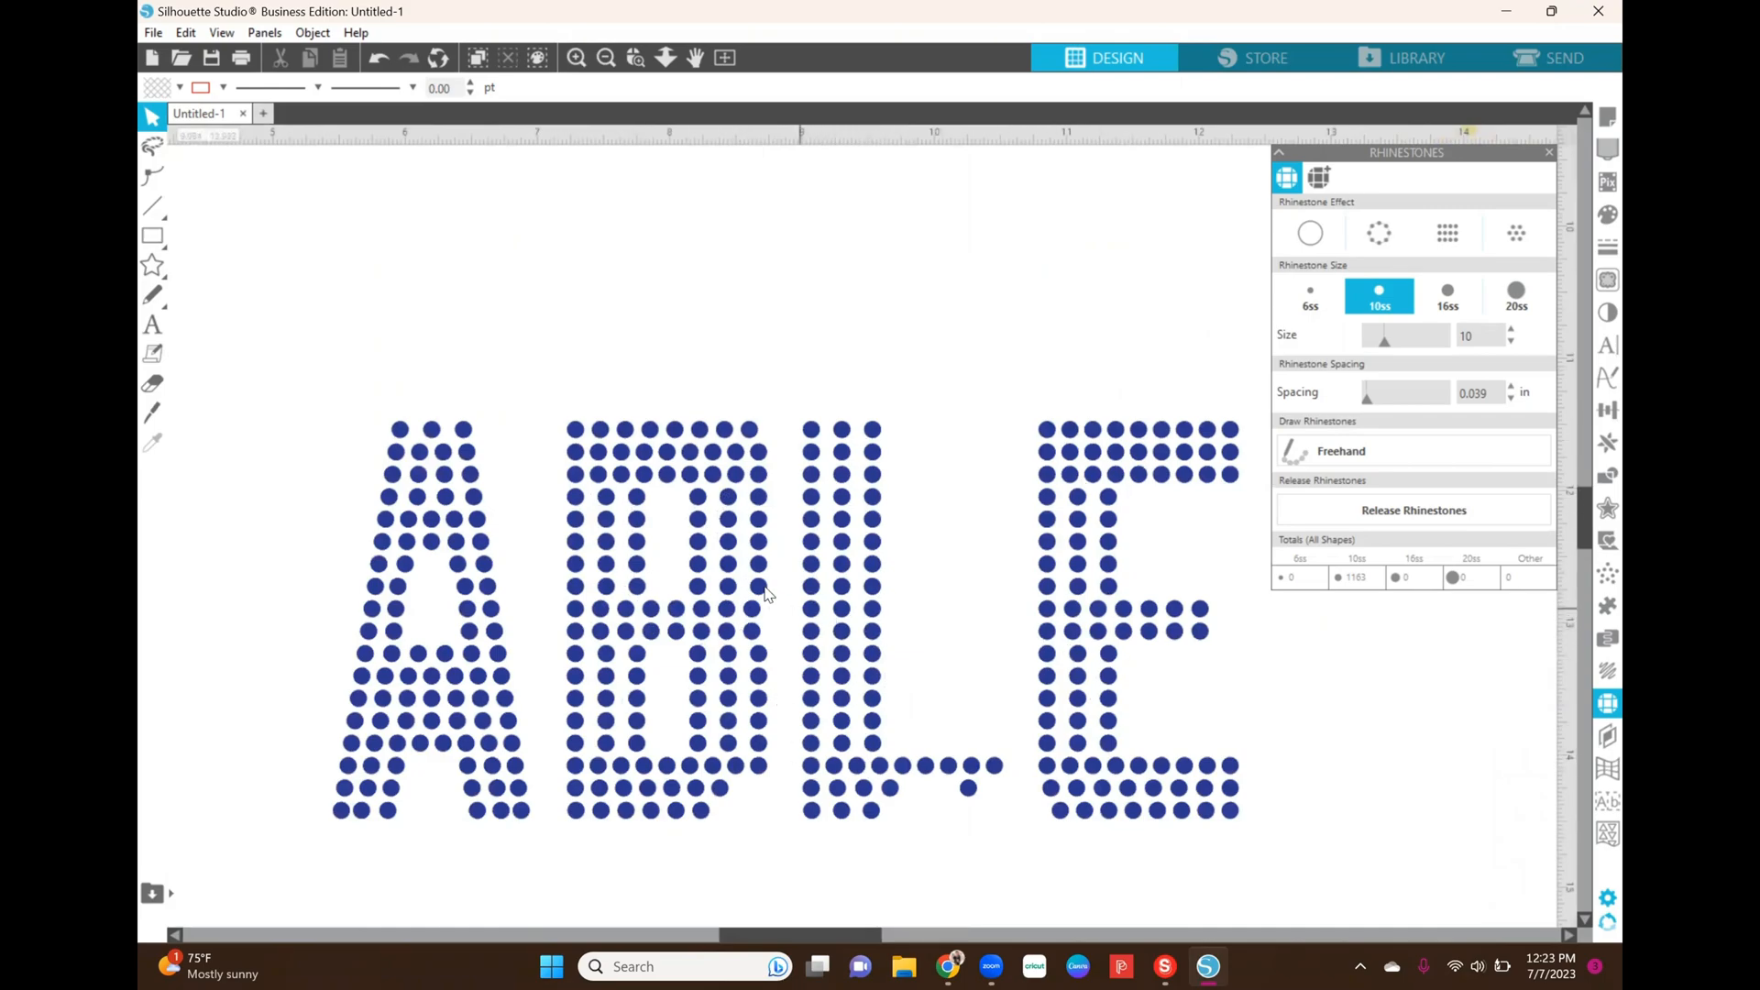
pyautogui.click(607, 498)
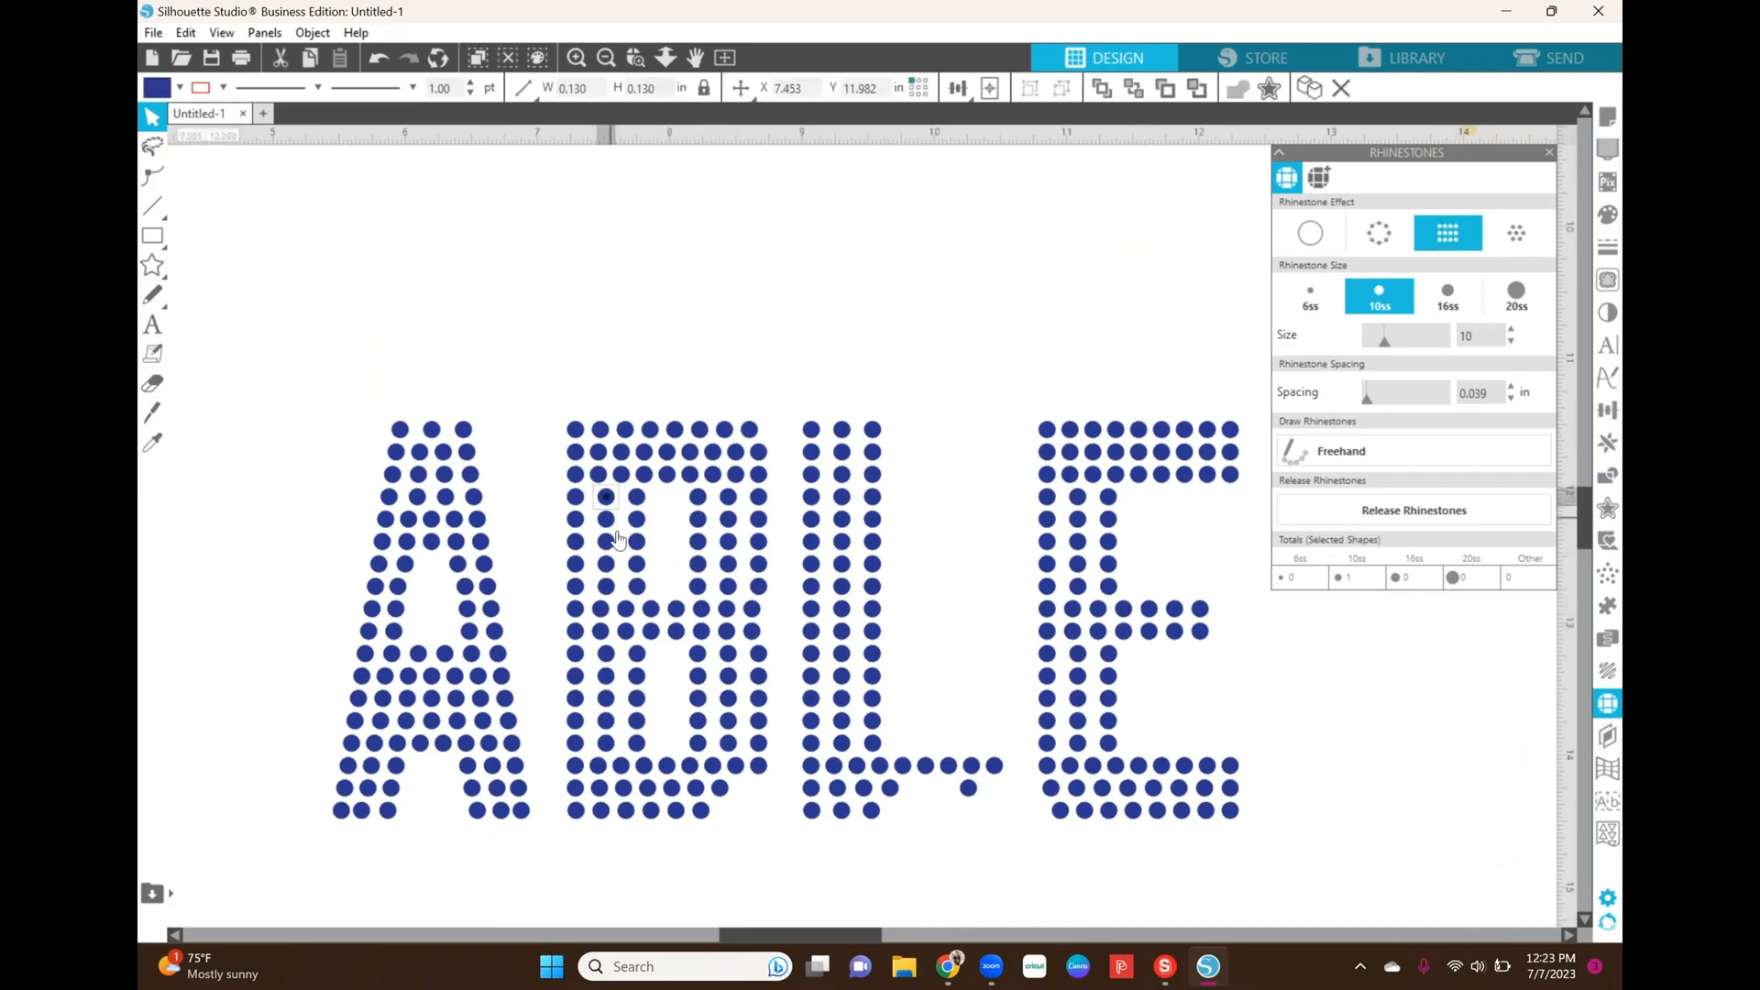
pyautogui.keyDown('shift'); pyautogui.click(606, 521); pyautogui.keyUp('shift')
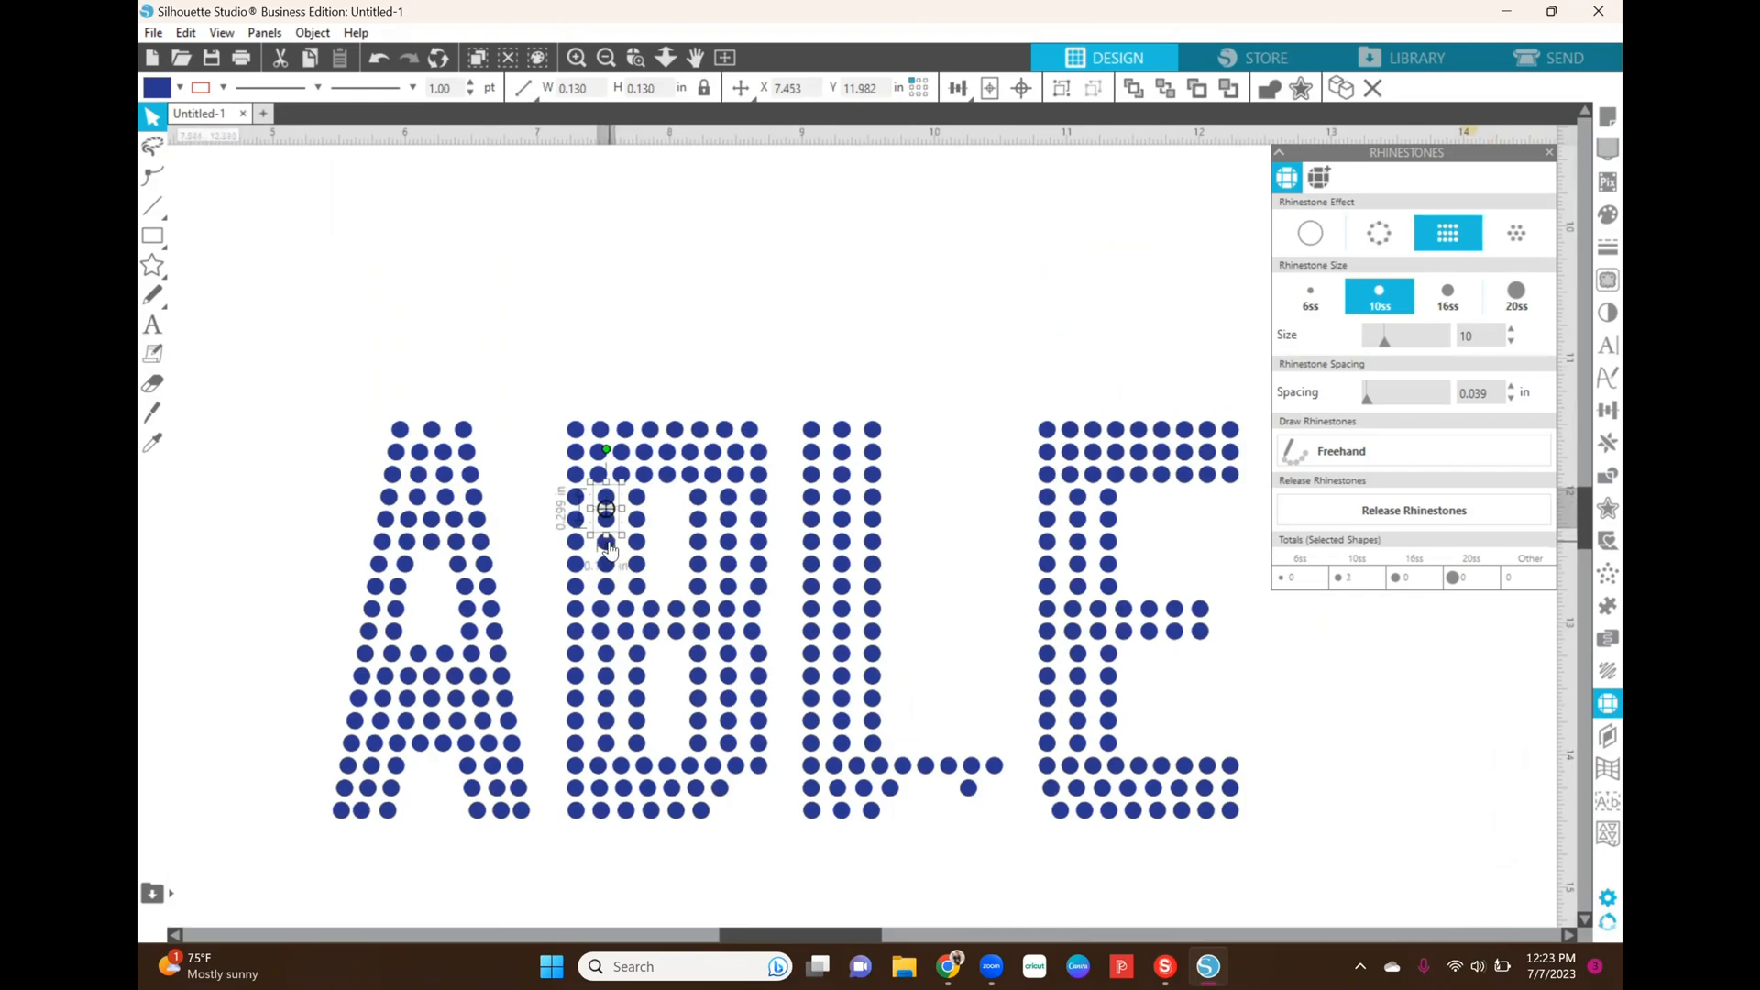
pyautogui.keyDown('shift'); pyautogui.click(606, 542); pyautogui.keyUp('shift')
pyautogui.keyDown('shift'); pyautogui.click(605, 564); pyautogui.keyUp('shift')
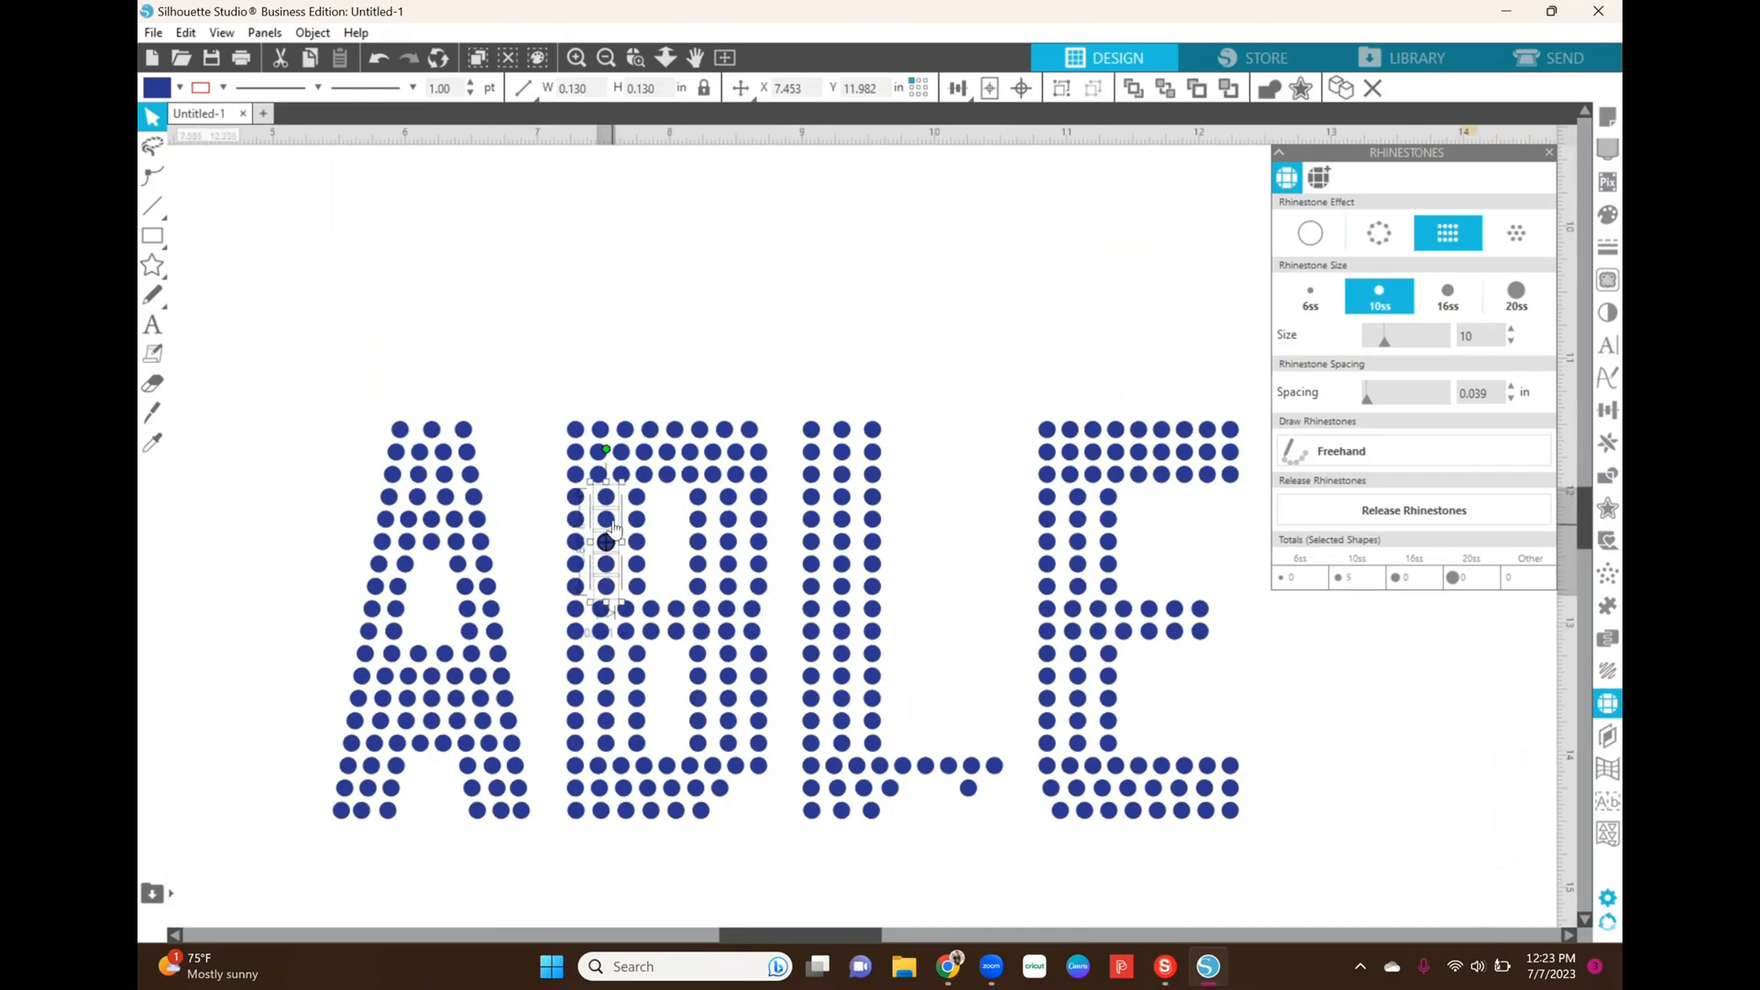
pyautogui.moveTo(613, 526); pyautogui.dragTo(605, 526)
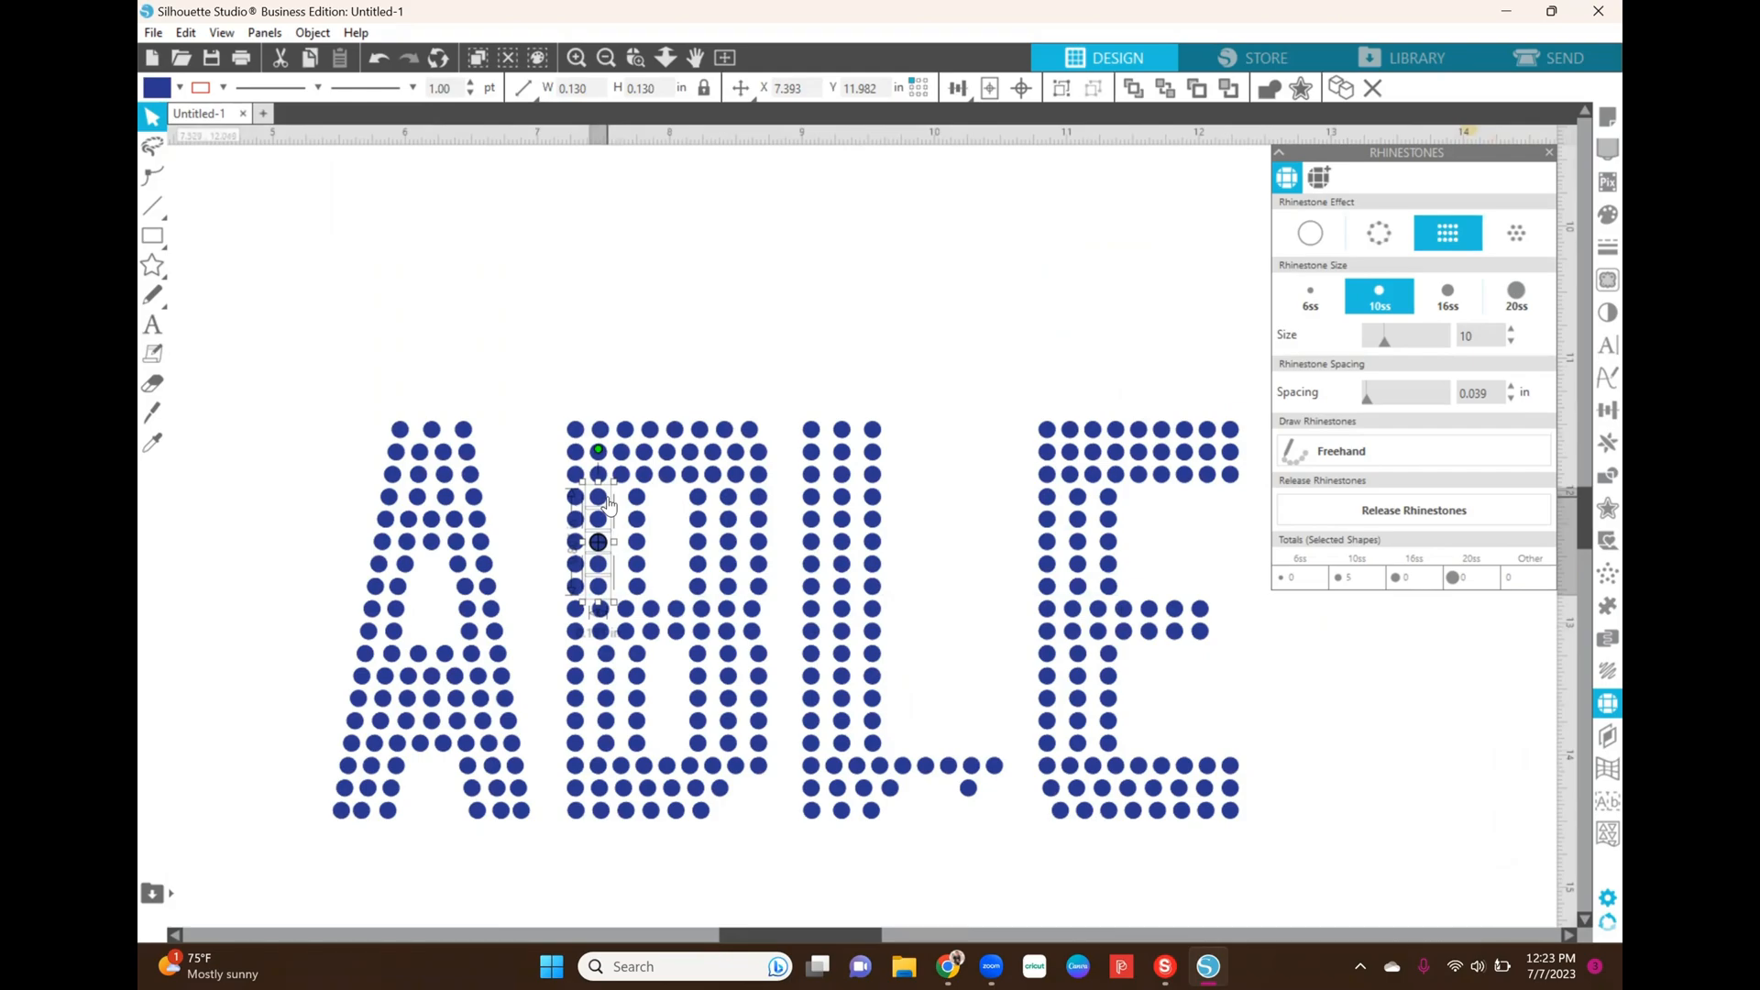
# Step: Duplicate the five selected stones and place the copy between the second column and the inner column of the B's upper stem
pyautogui.rightClick(609, 506)
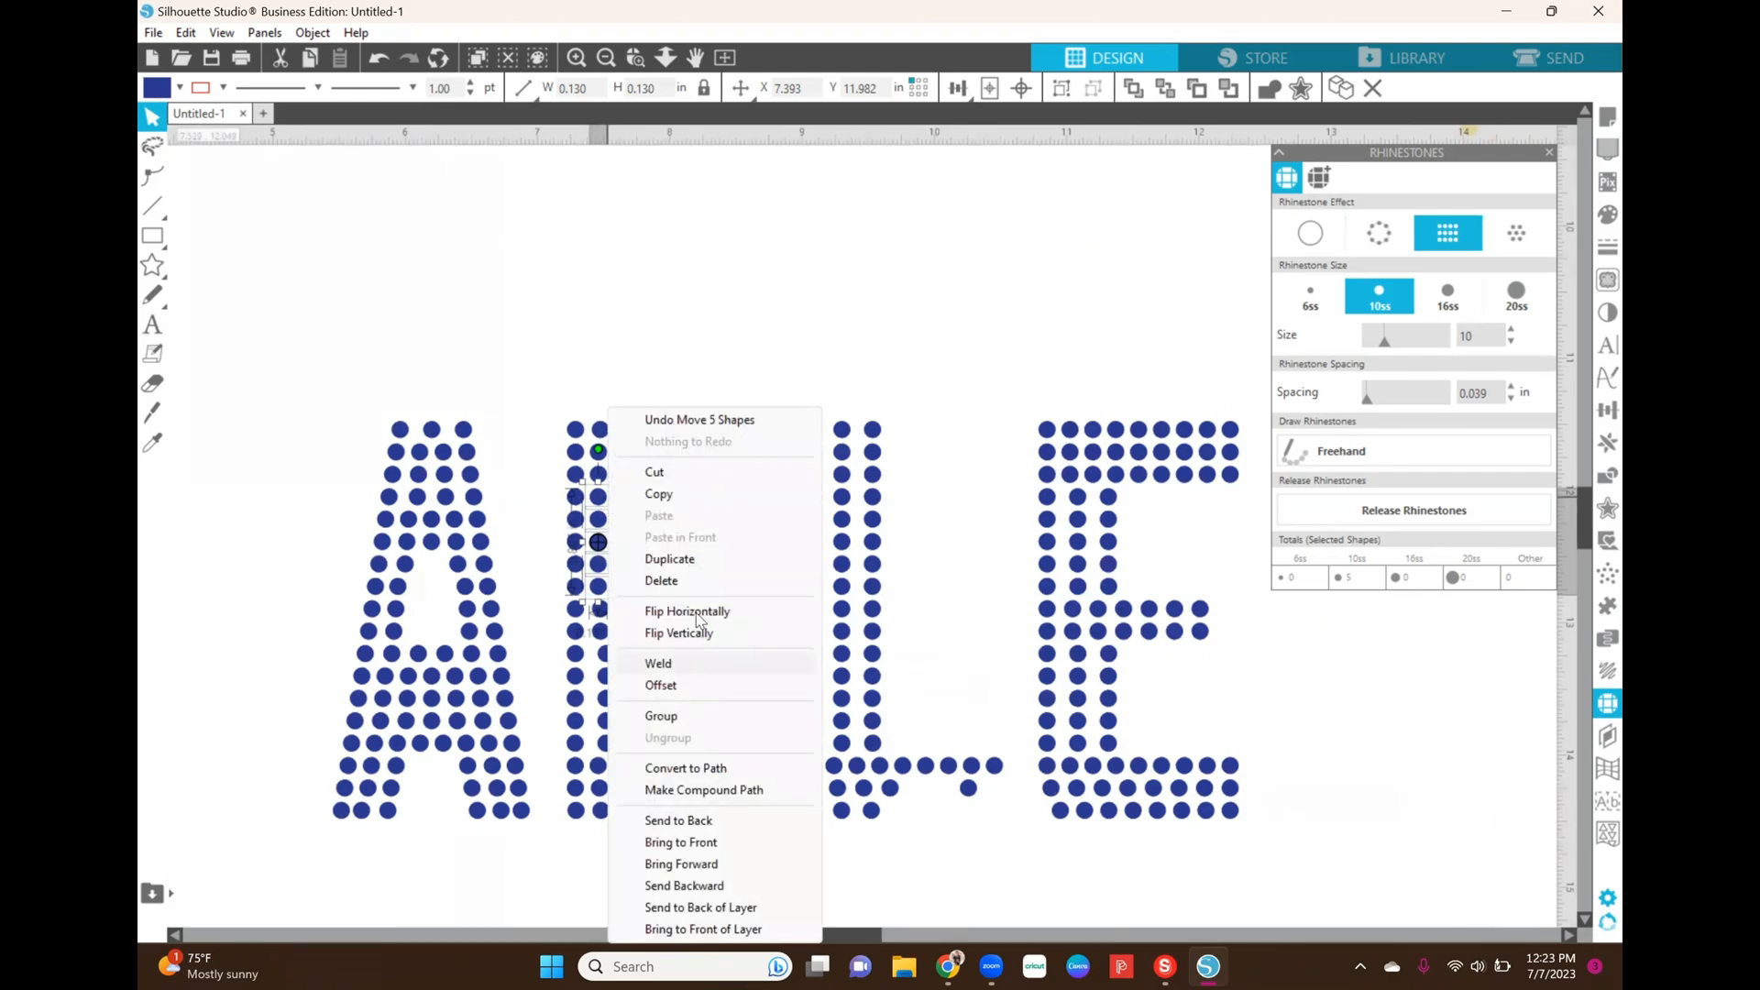
pyautogui.click(701, 561)
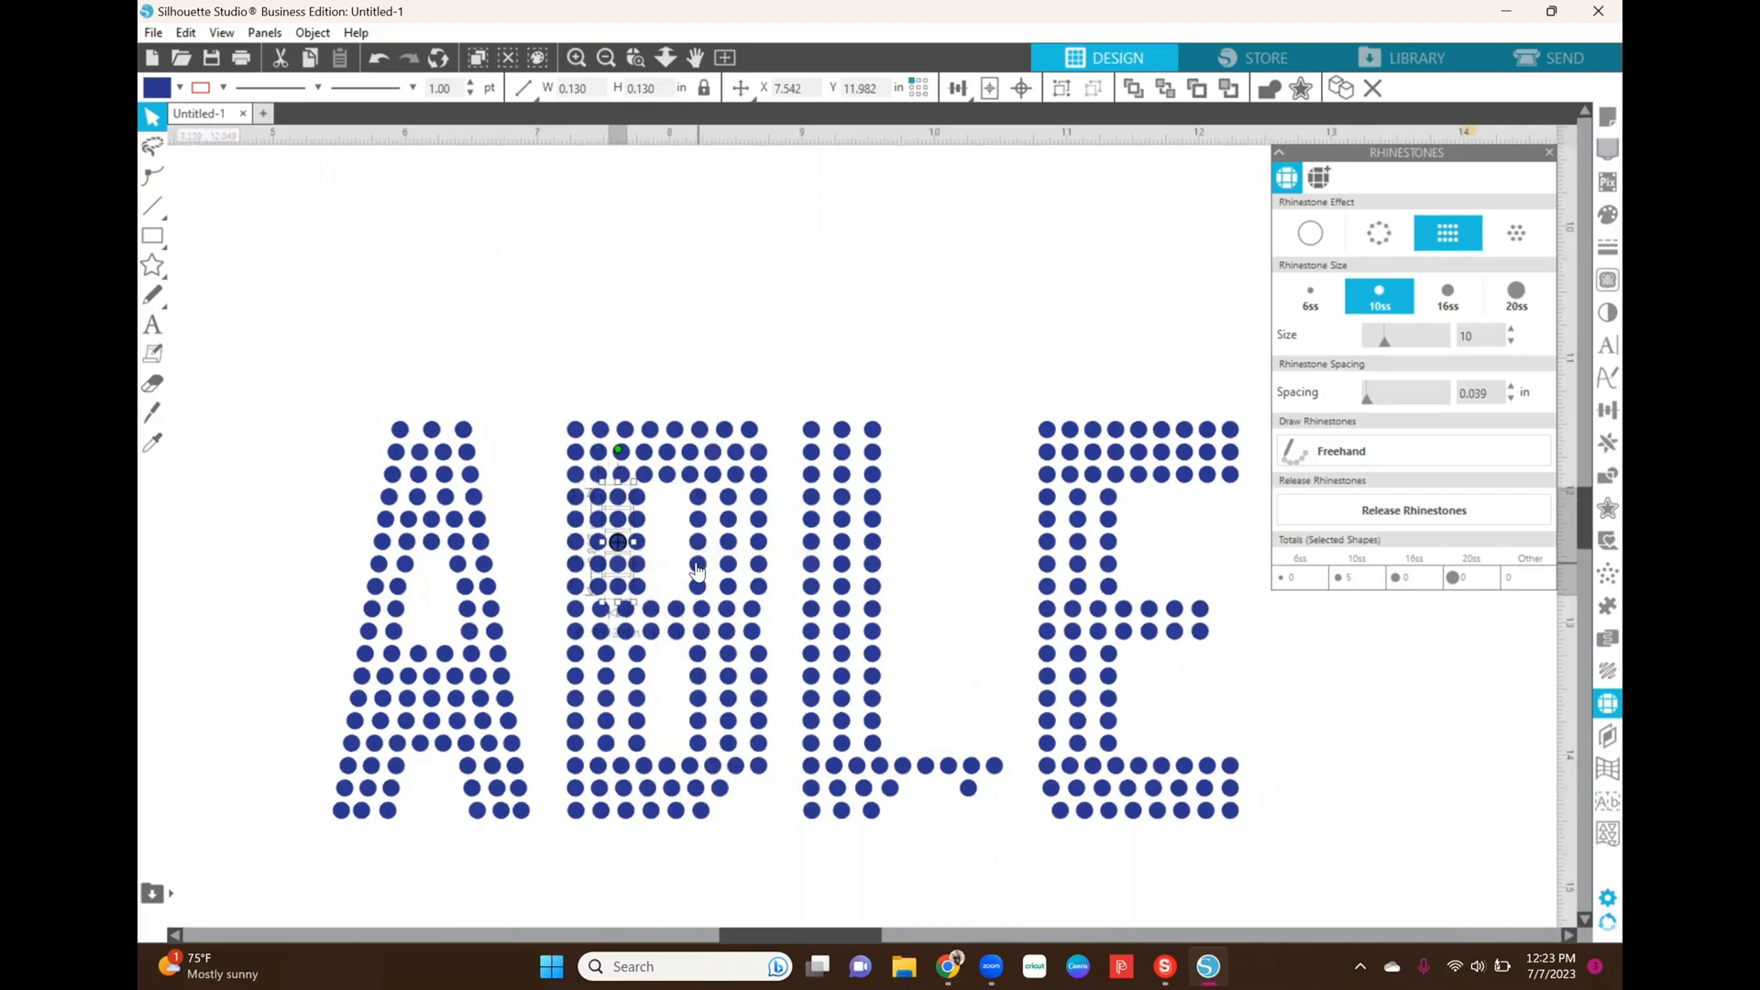
pyautogui.click(664, 552)
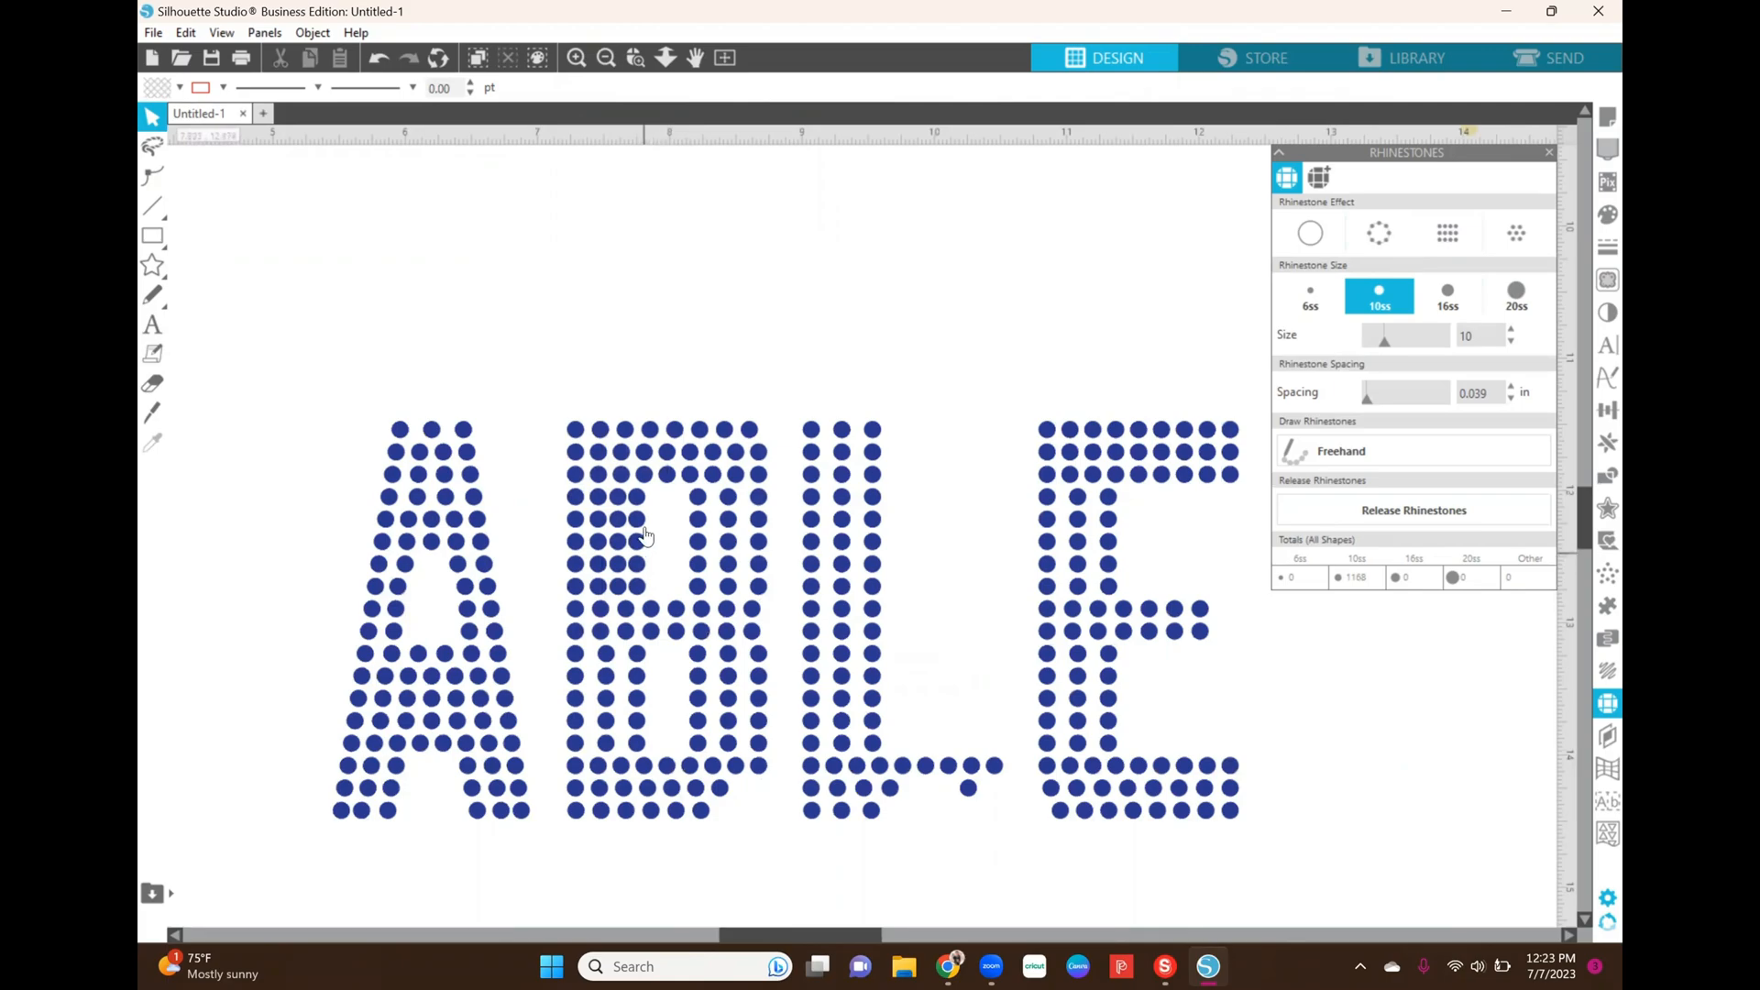
# Step: Nudge the stones in the inner column of the blue B's upper left stem slightly inward to even out the spacing
pyautogui.click(639, 518)
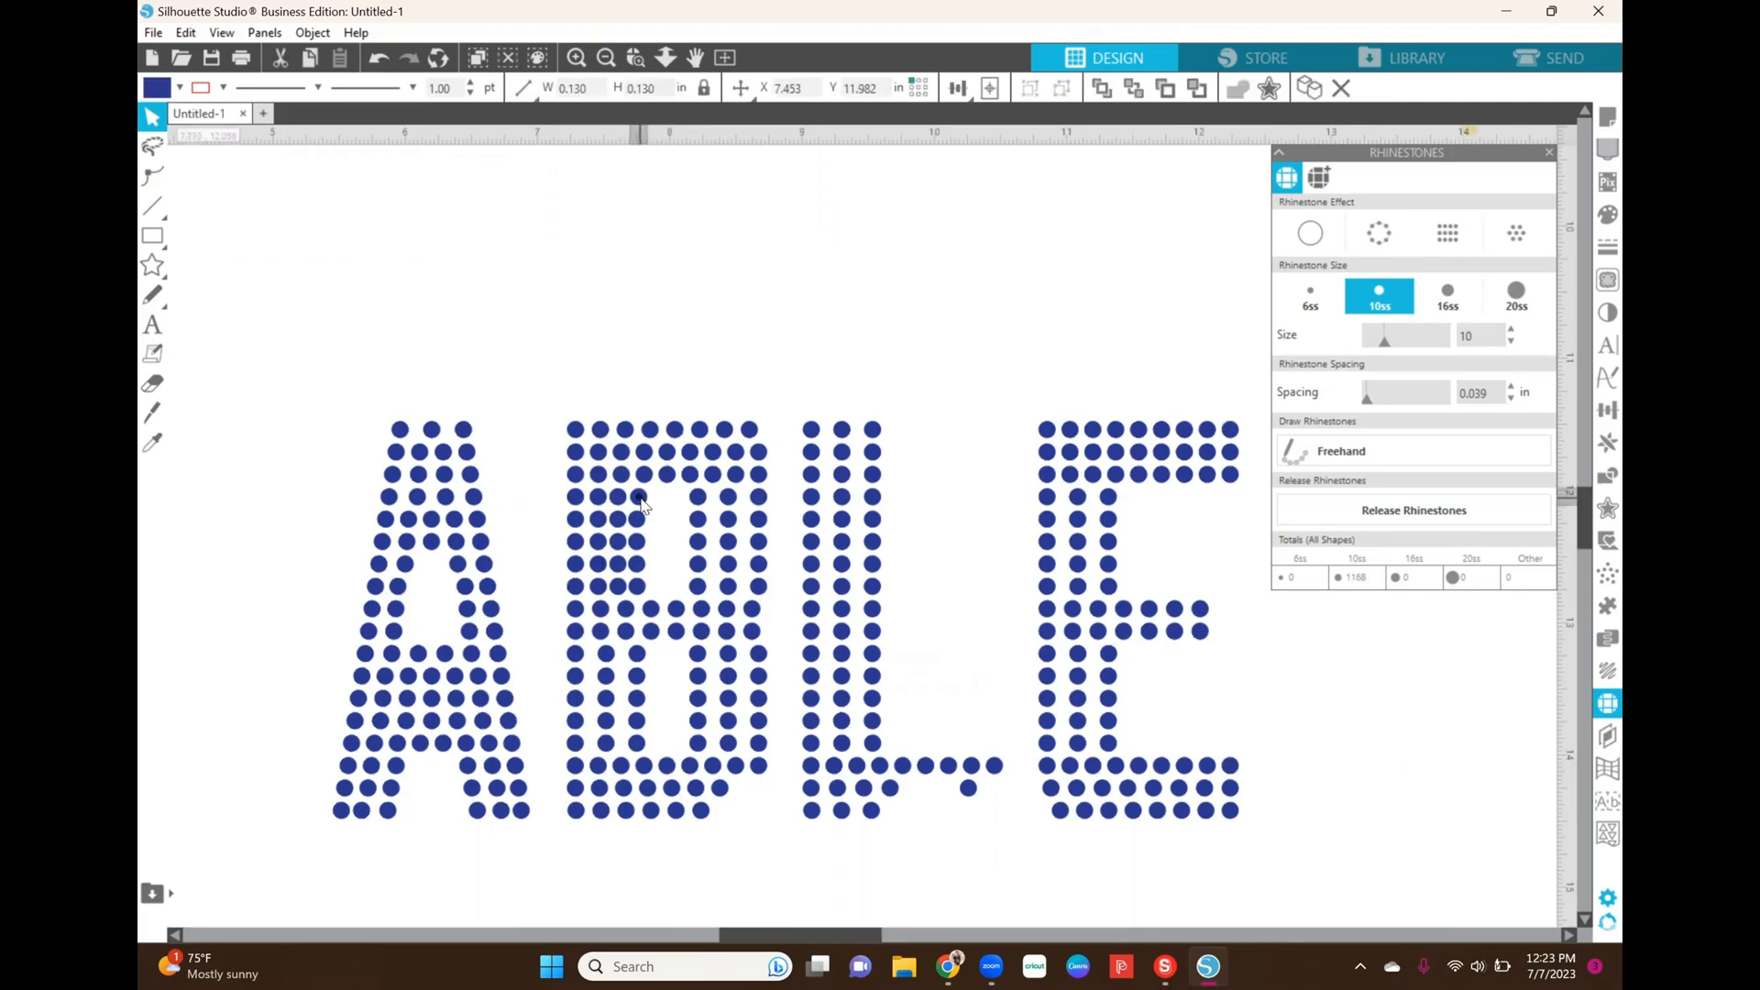
pyautogui.moveTo(643, 550)
pyautogui.mouseDown()
pyautogui.moveTo(644, 591)
pyautogui.moveTo(655, 570)
pyautogui.mouseUp()
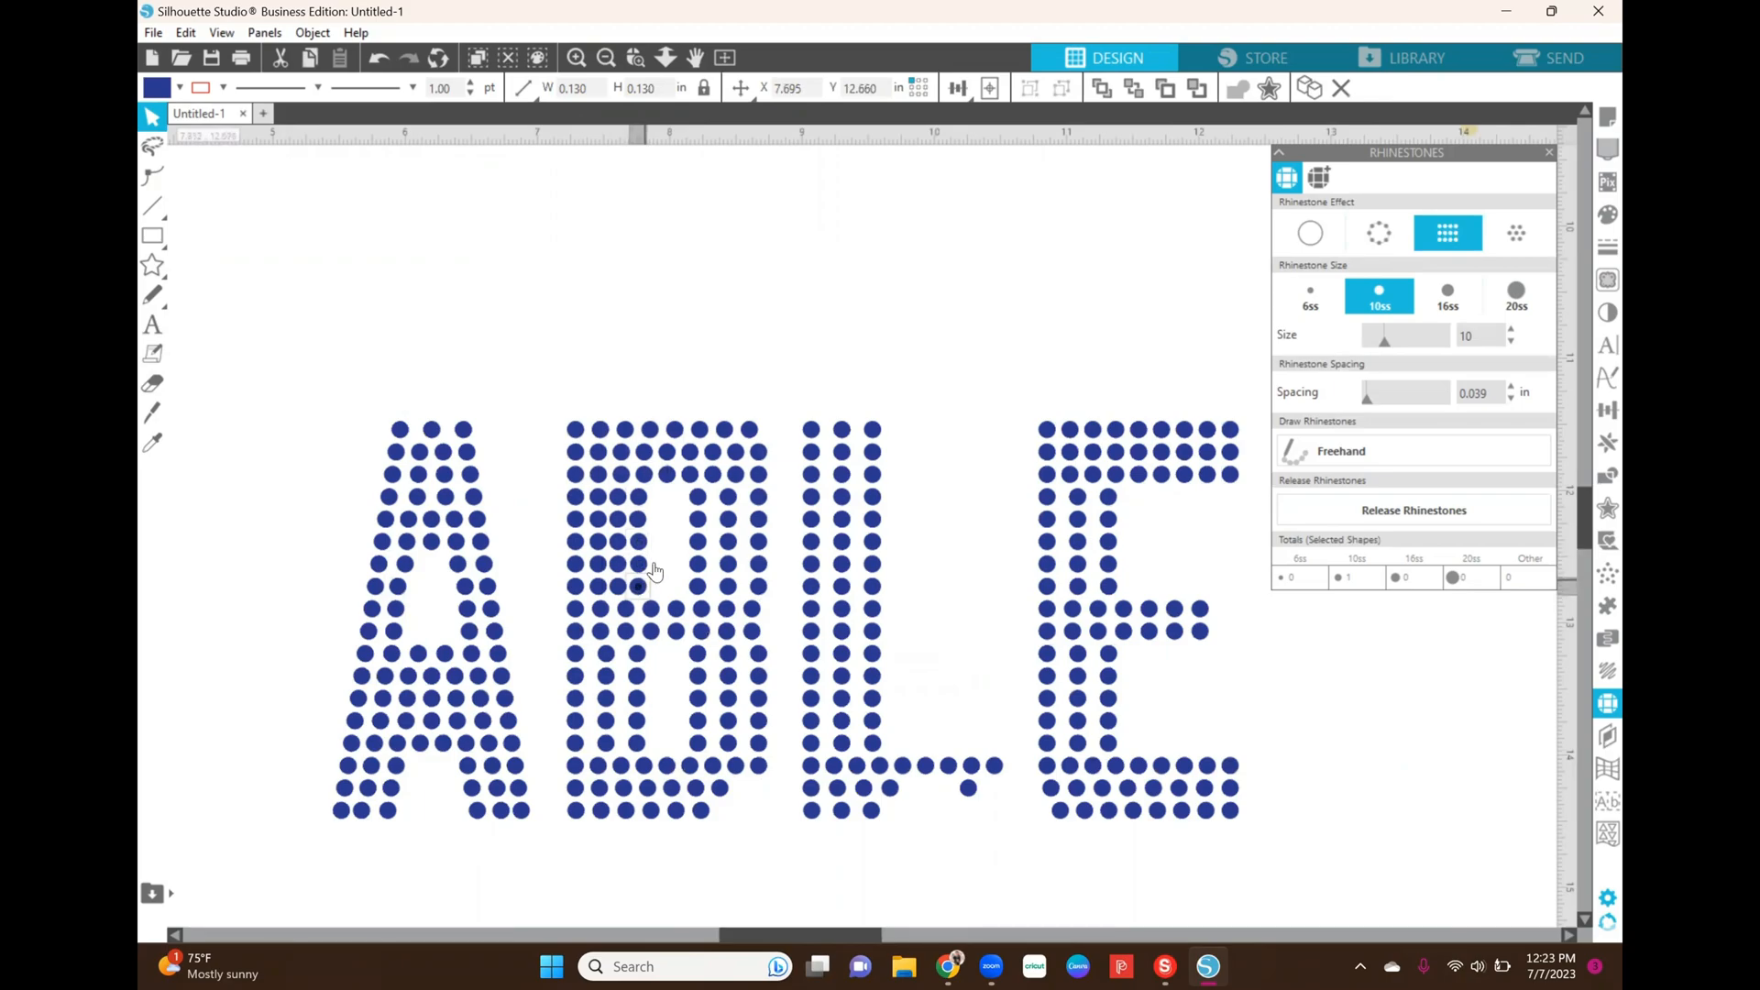
pyautogui.click(651, 371)
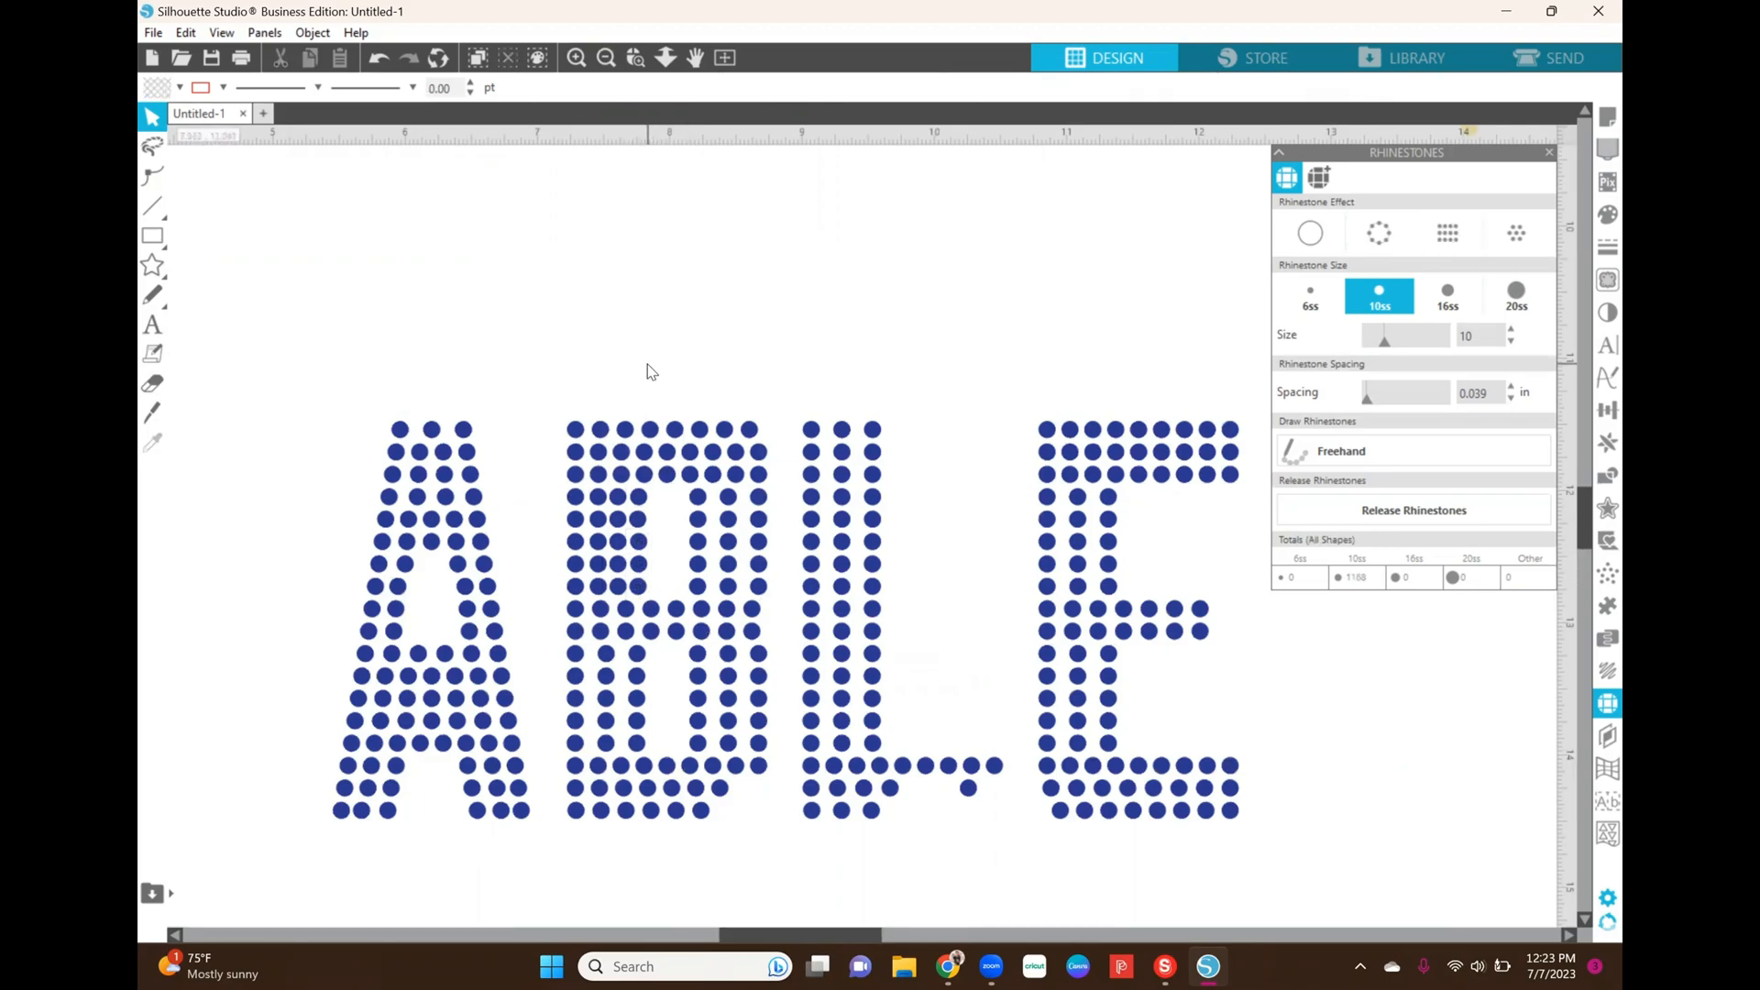
# Step: Select the five middle-column stones on the right side of the B's upper bowl and move them left, closer to the inner column
pyautogui.click(729, 498)
pyautogui.keyDown('shift'); pyautogui.click(728, 542); pyautogui.keyUp('shift')
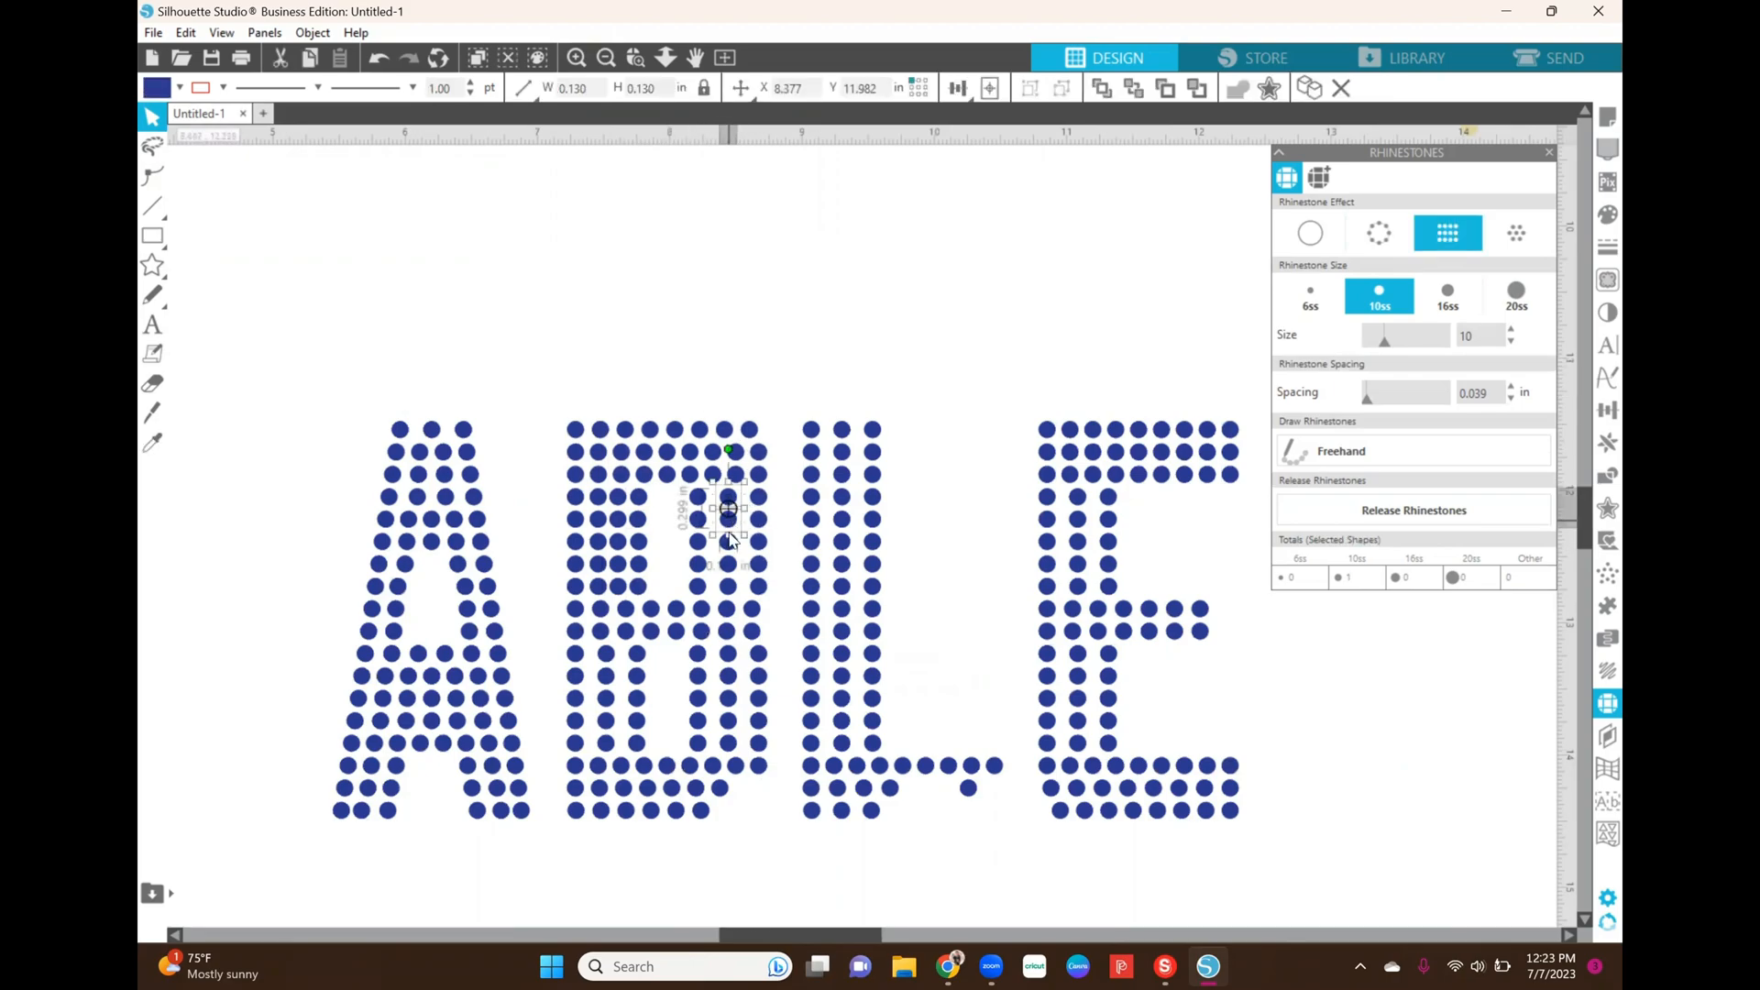
pyautogui.keyDown('shift'); pyautogui.click(729, 564); pyautogui.keyUp('shift')
pyautogui.keyDown('shift'); pyautogui.click(729, 587); pyautogui.keyUp('shift')
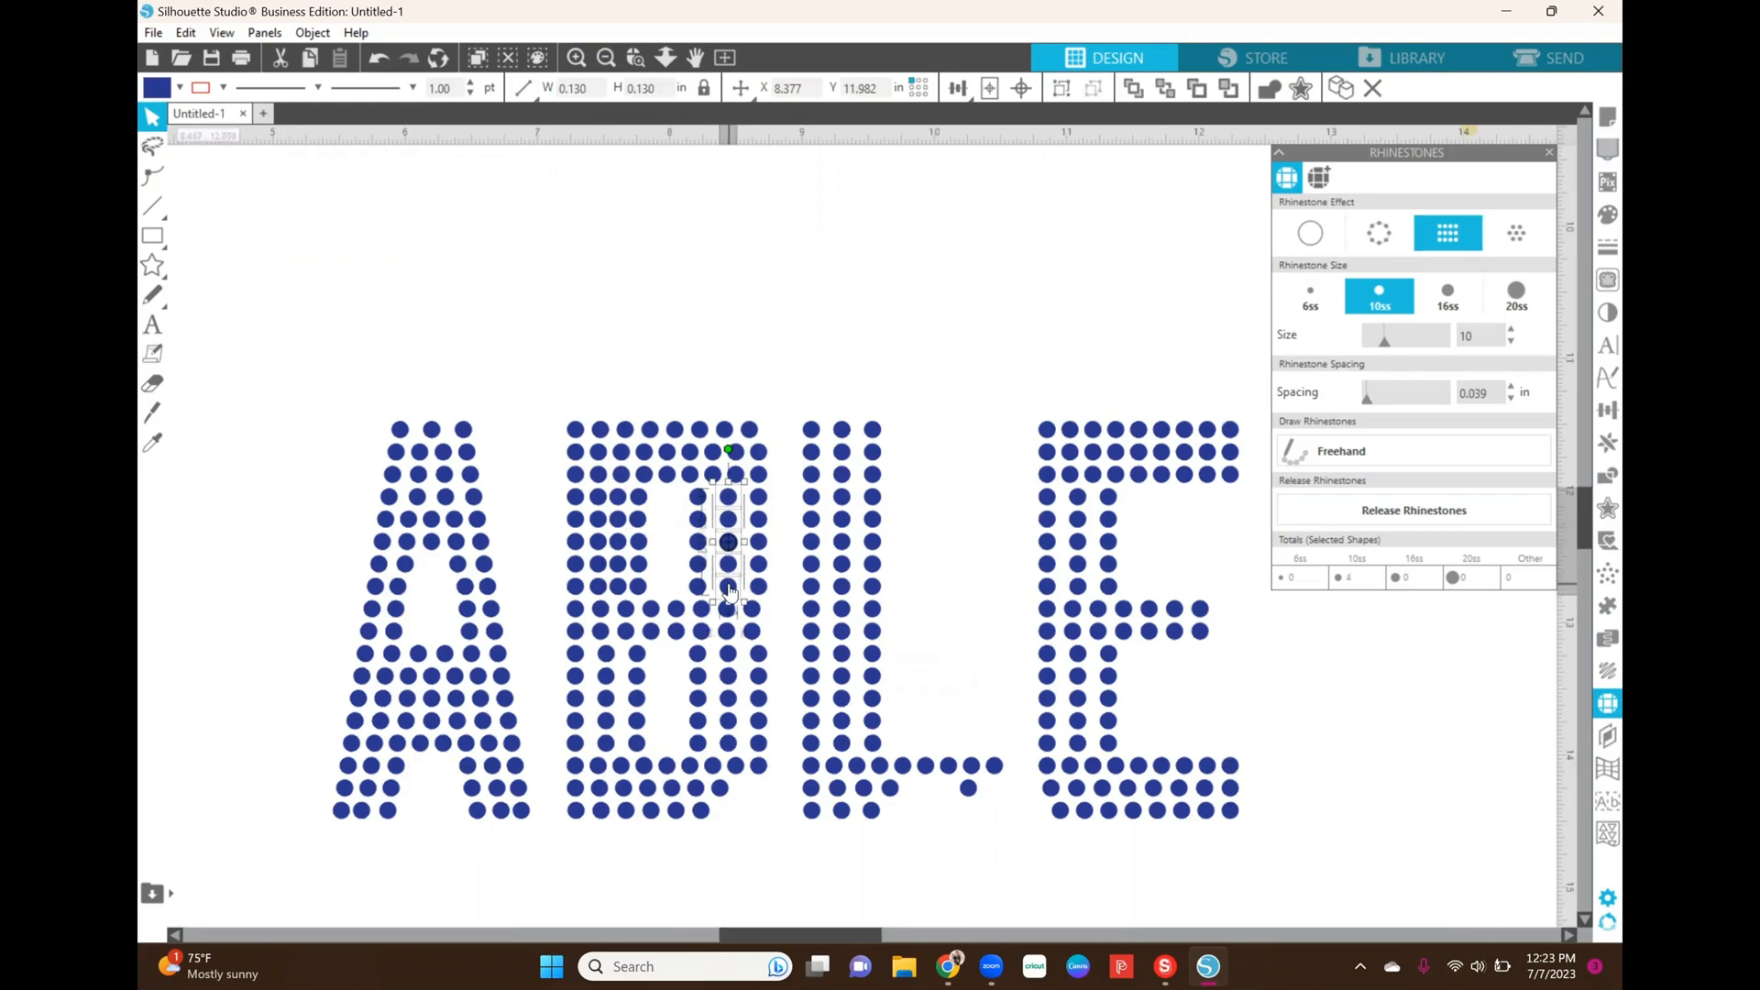
pyautogui.keyDown('shift'); pyautogui.click(734, 523); pyautogui.keyUp('shift')
pyautogui.moveTo(733, 523); pyautogui.dragTo(727, 521)
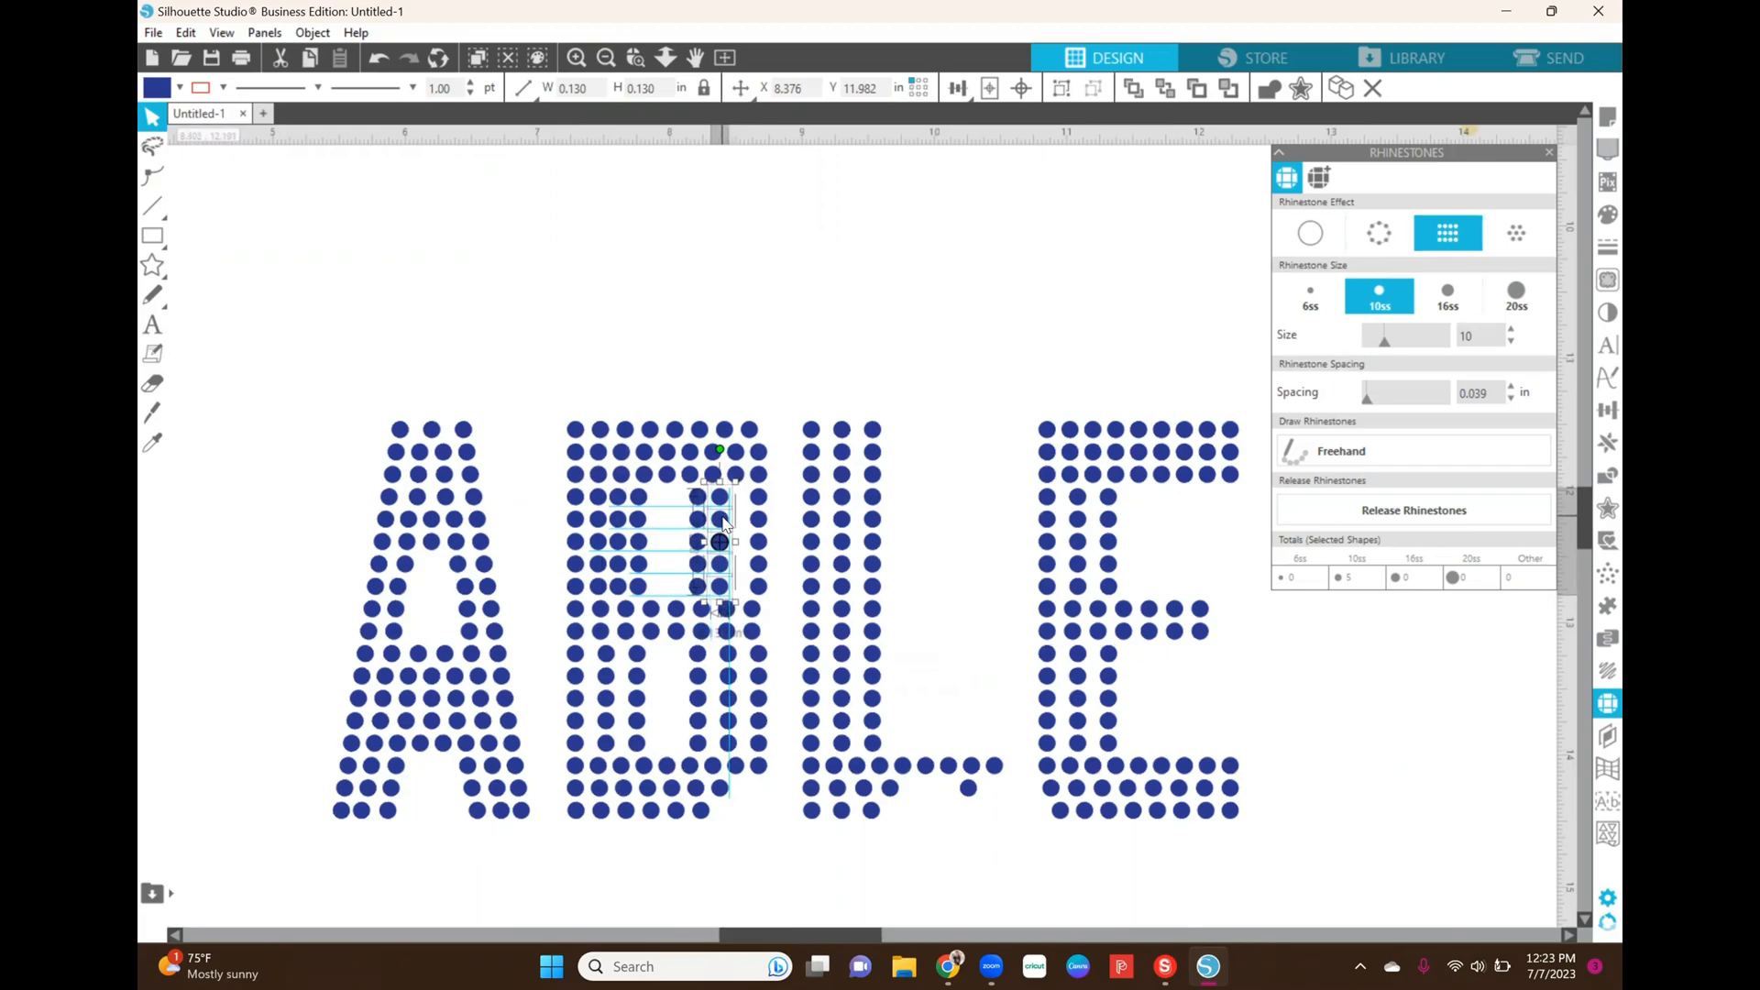
# Step: Duplicate the five selected stones and place the copy between the middle and outer columns of the B's upper bowl
pyautogui.rightClick(724, 522)
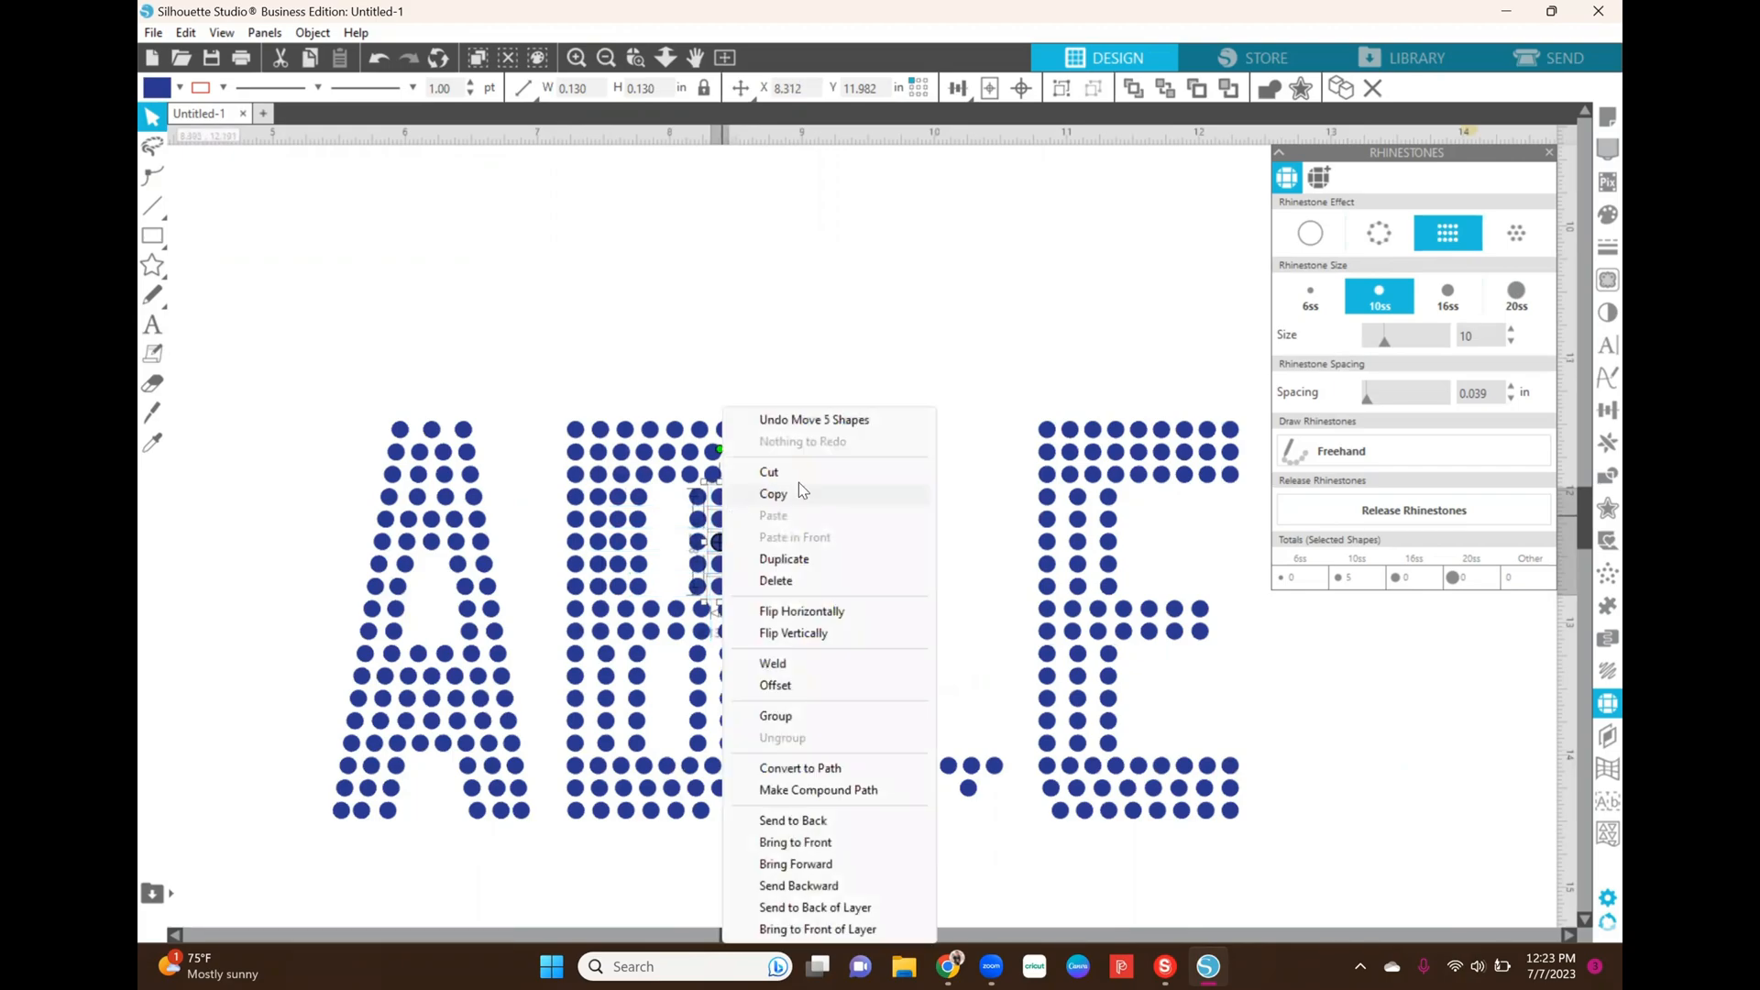
pyautogui.click(794, 561)
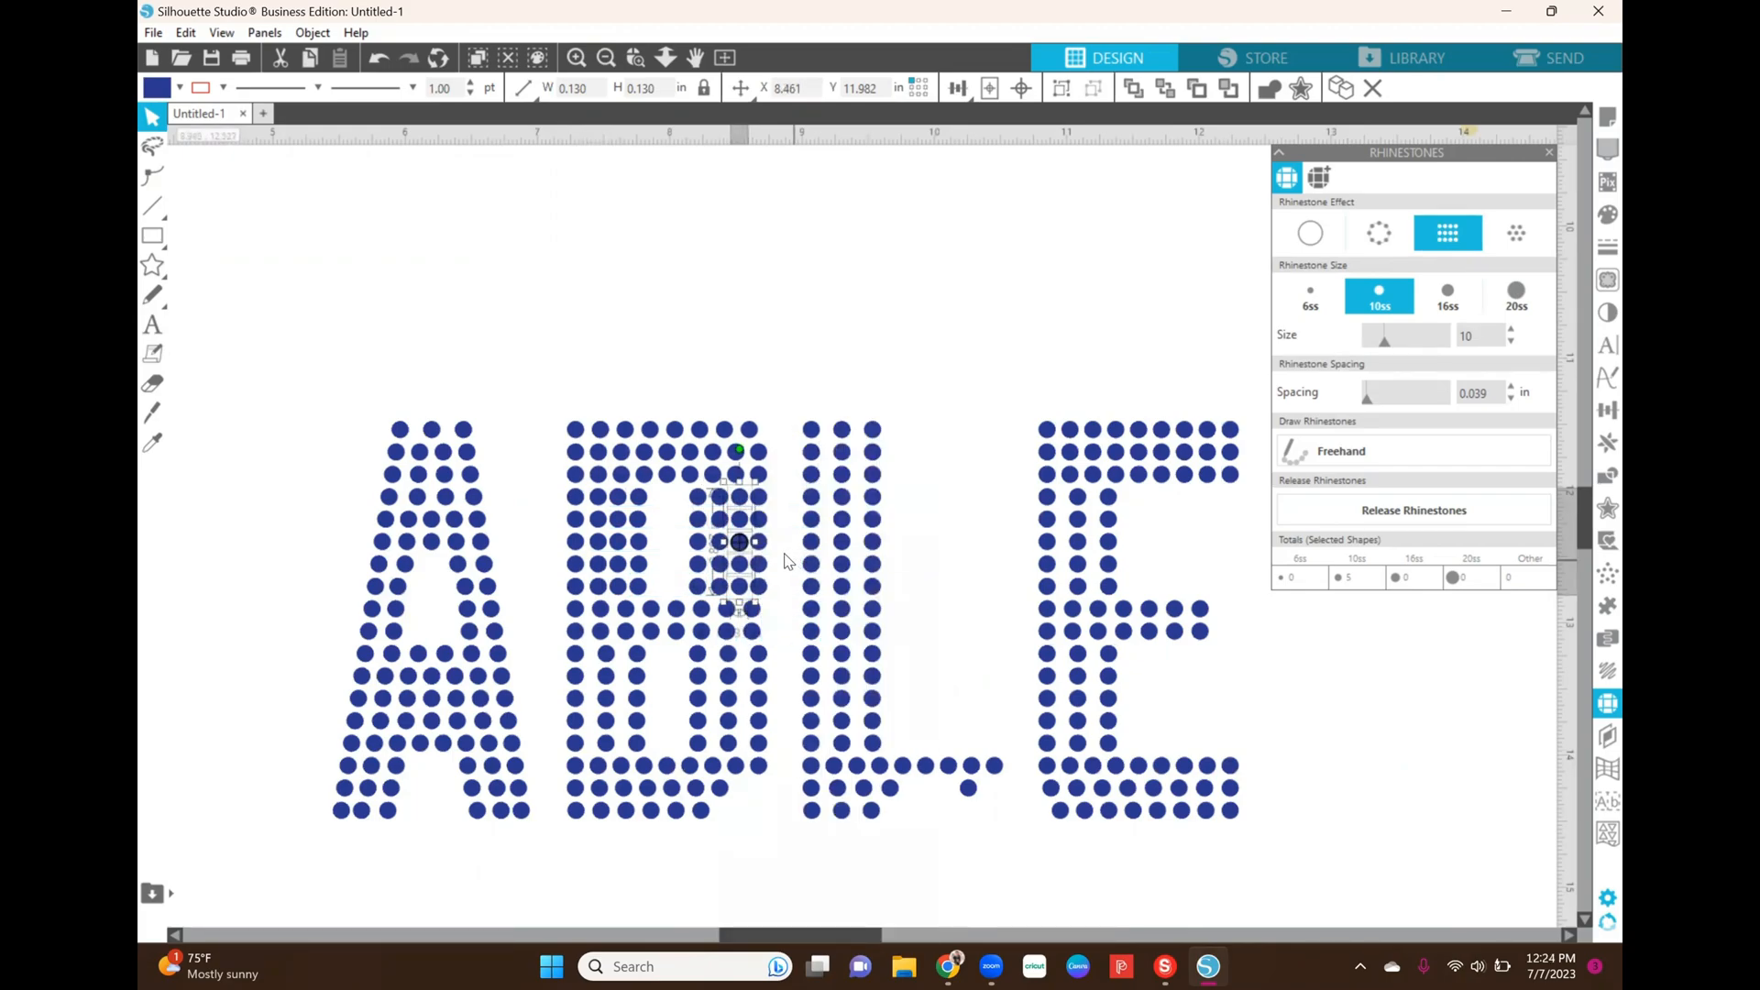
pyautogui.click(786, 548)
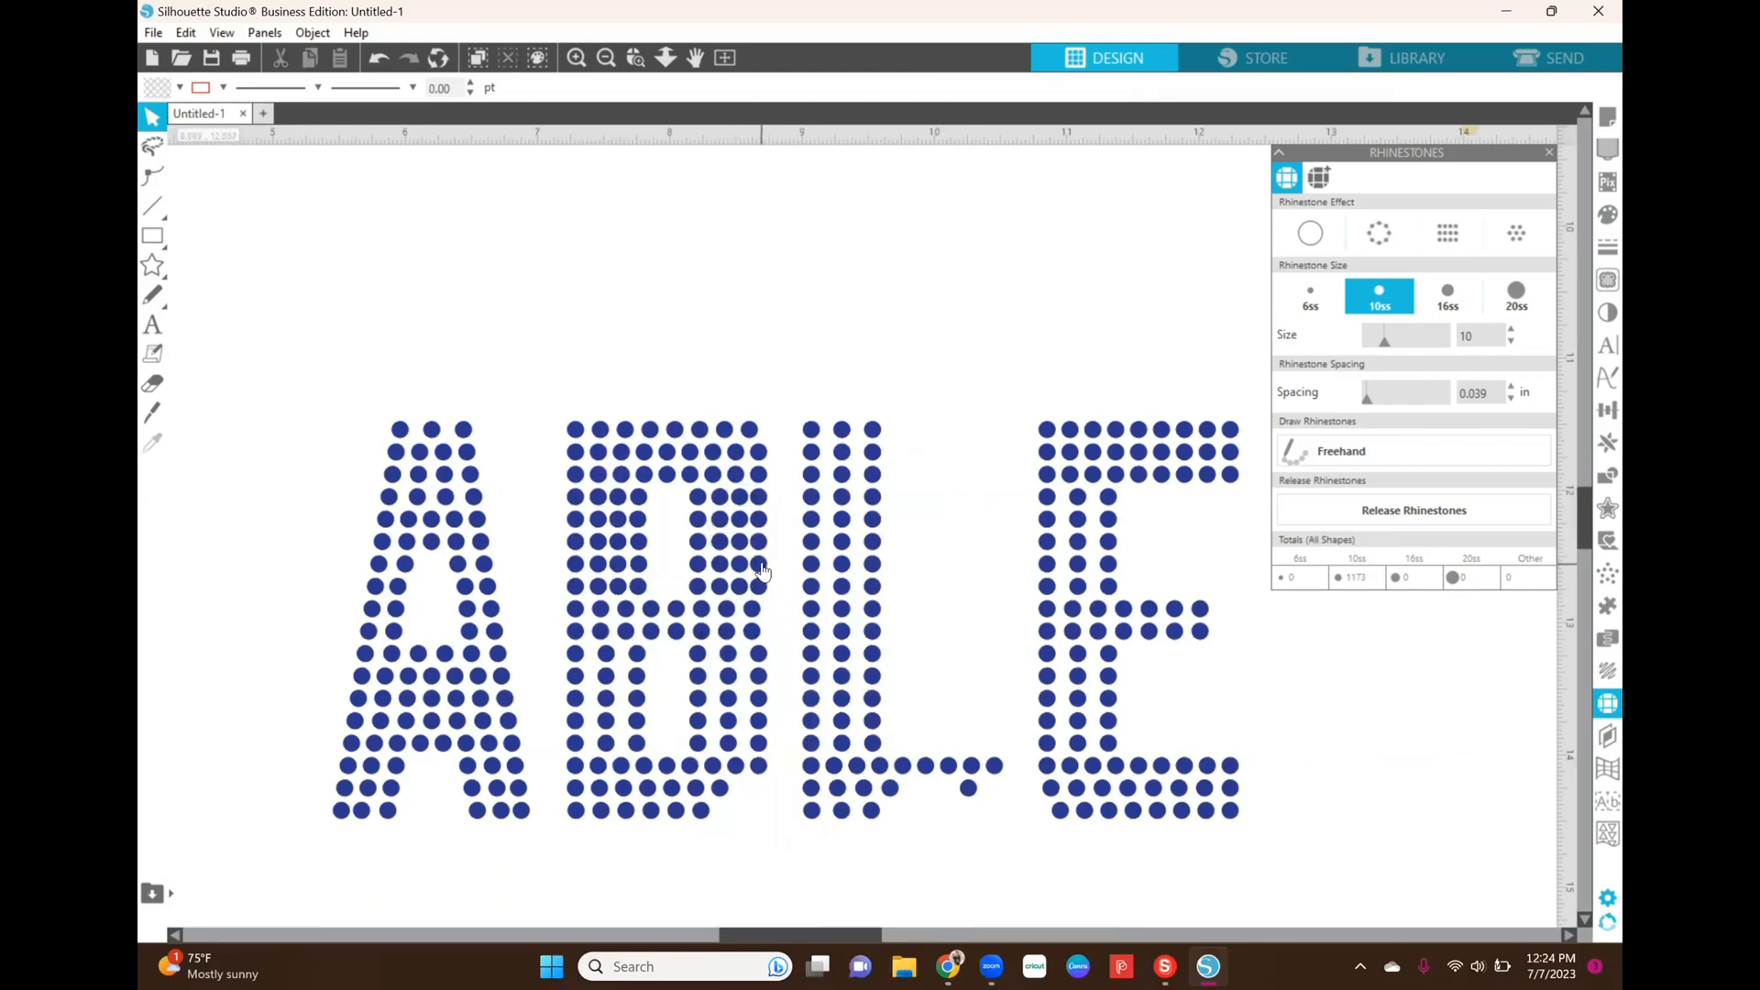
pyautogui.click(760, 583)
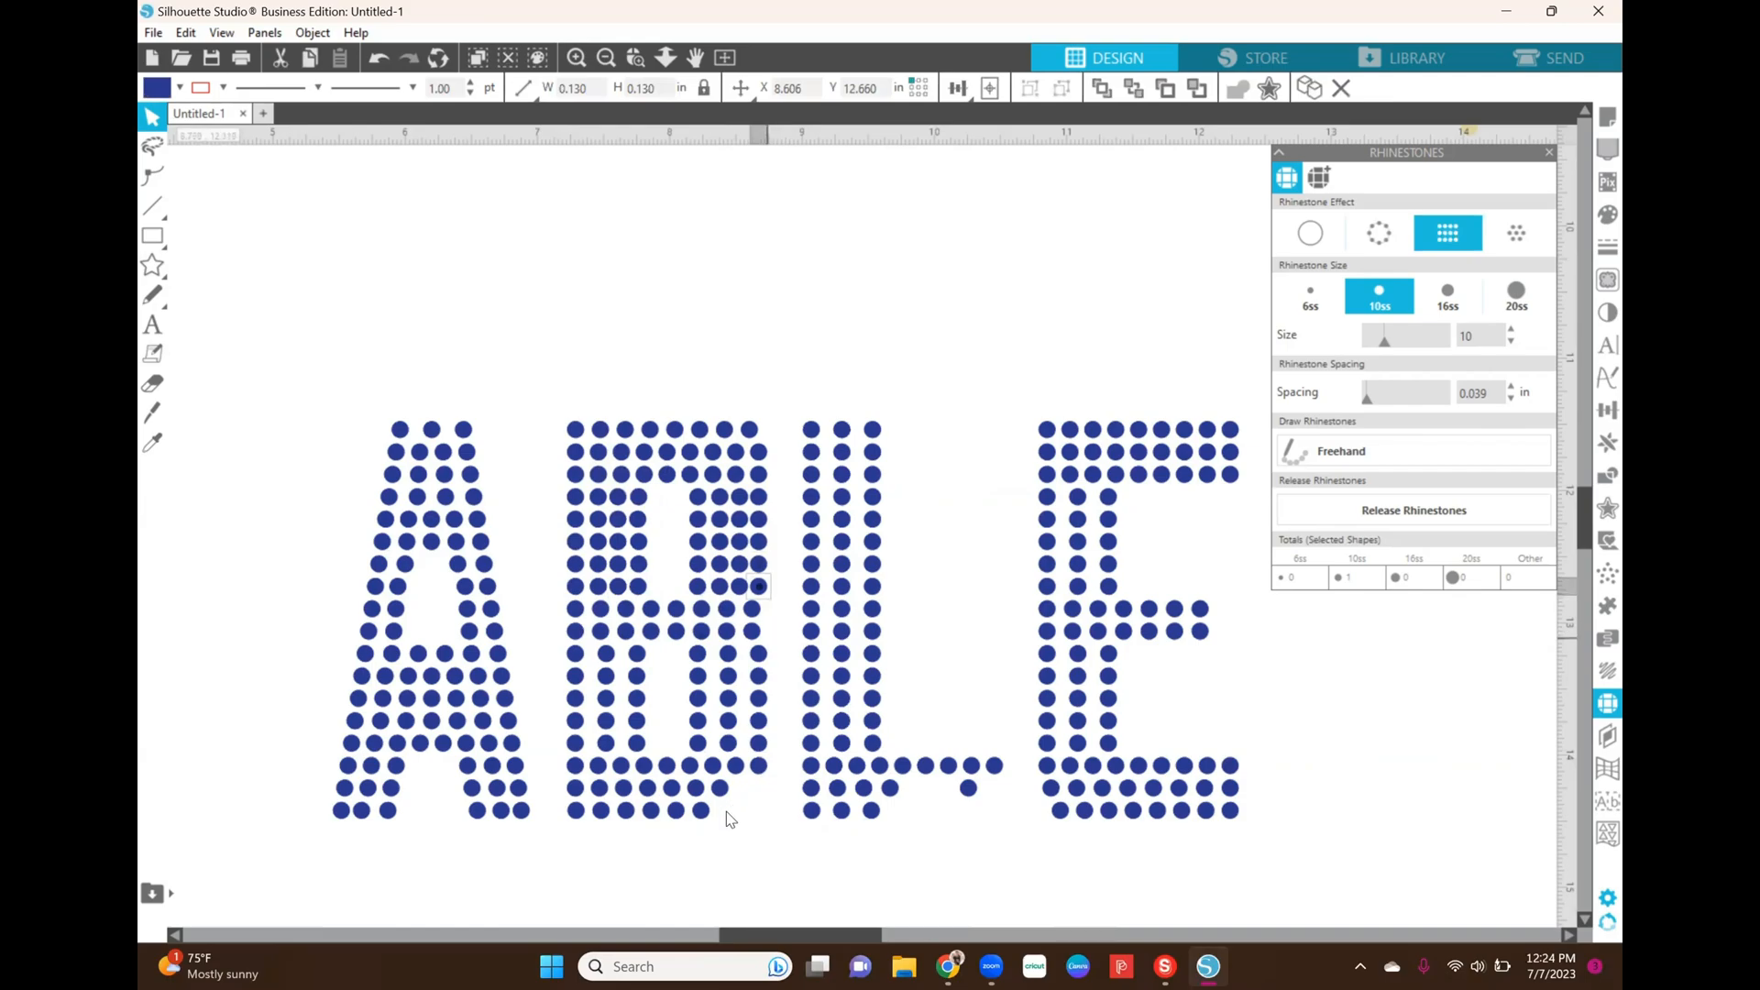
# Step: Select the five lower stones in the second column of the B's left stem and move them left, closer to the outer column
pyautogui.scroll(-1, 823, 637)
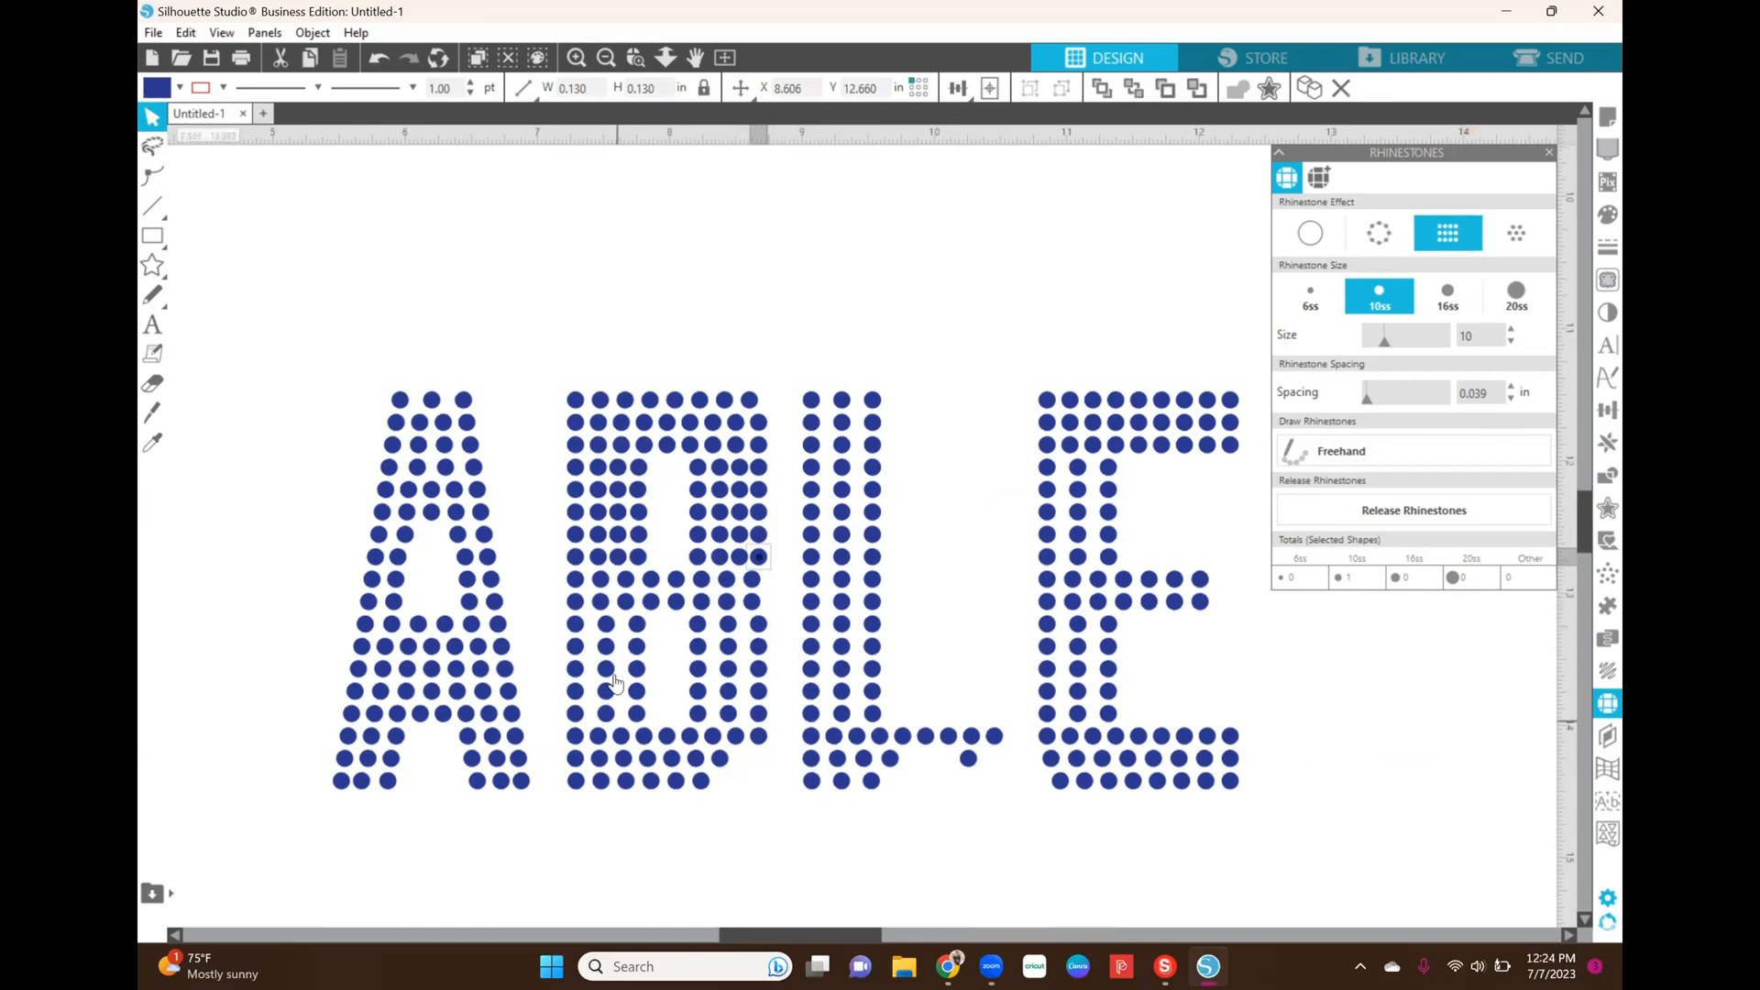
pyautogui.click(606, 624)
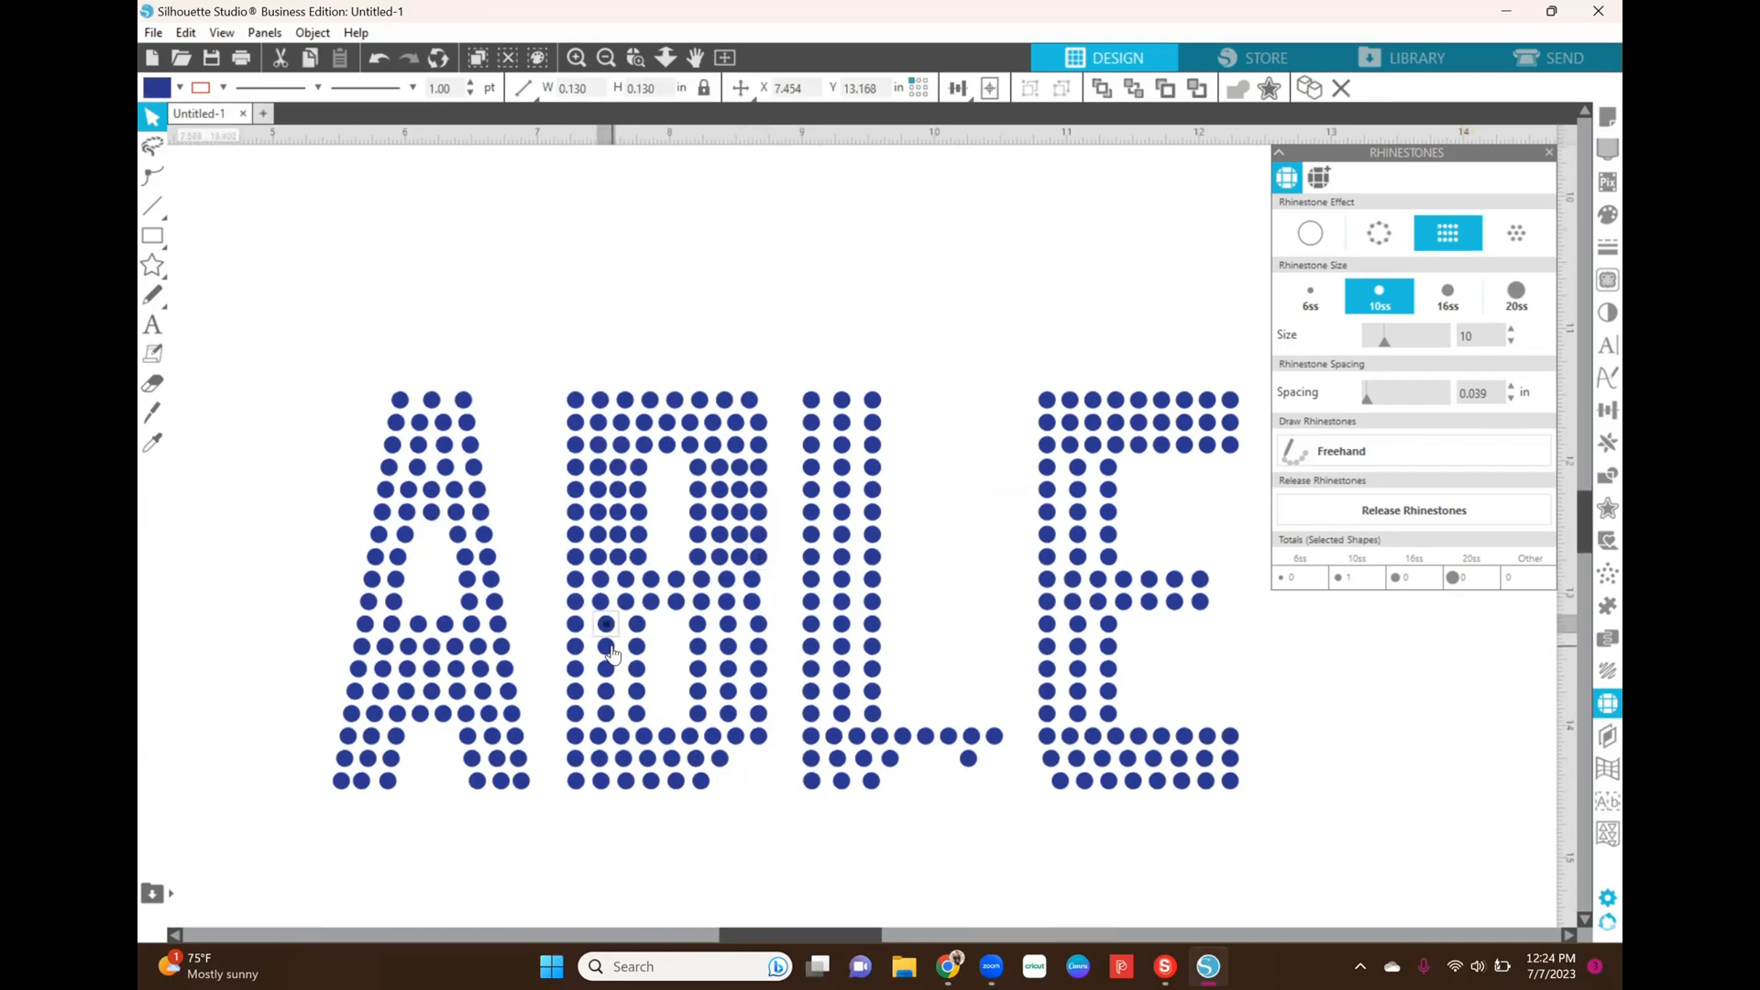
pyautogui.keyDown('shift'); pyautogui.click(606, 690); pyautogui.keyUp('shift')
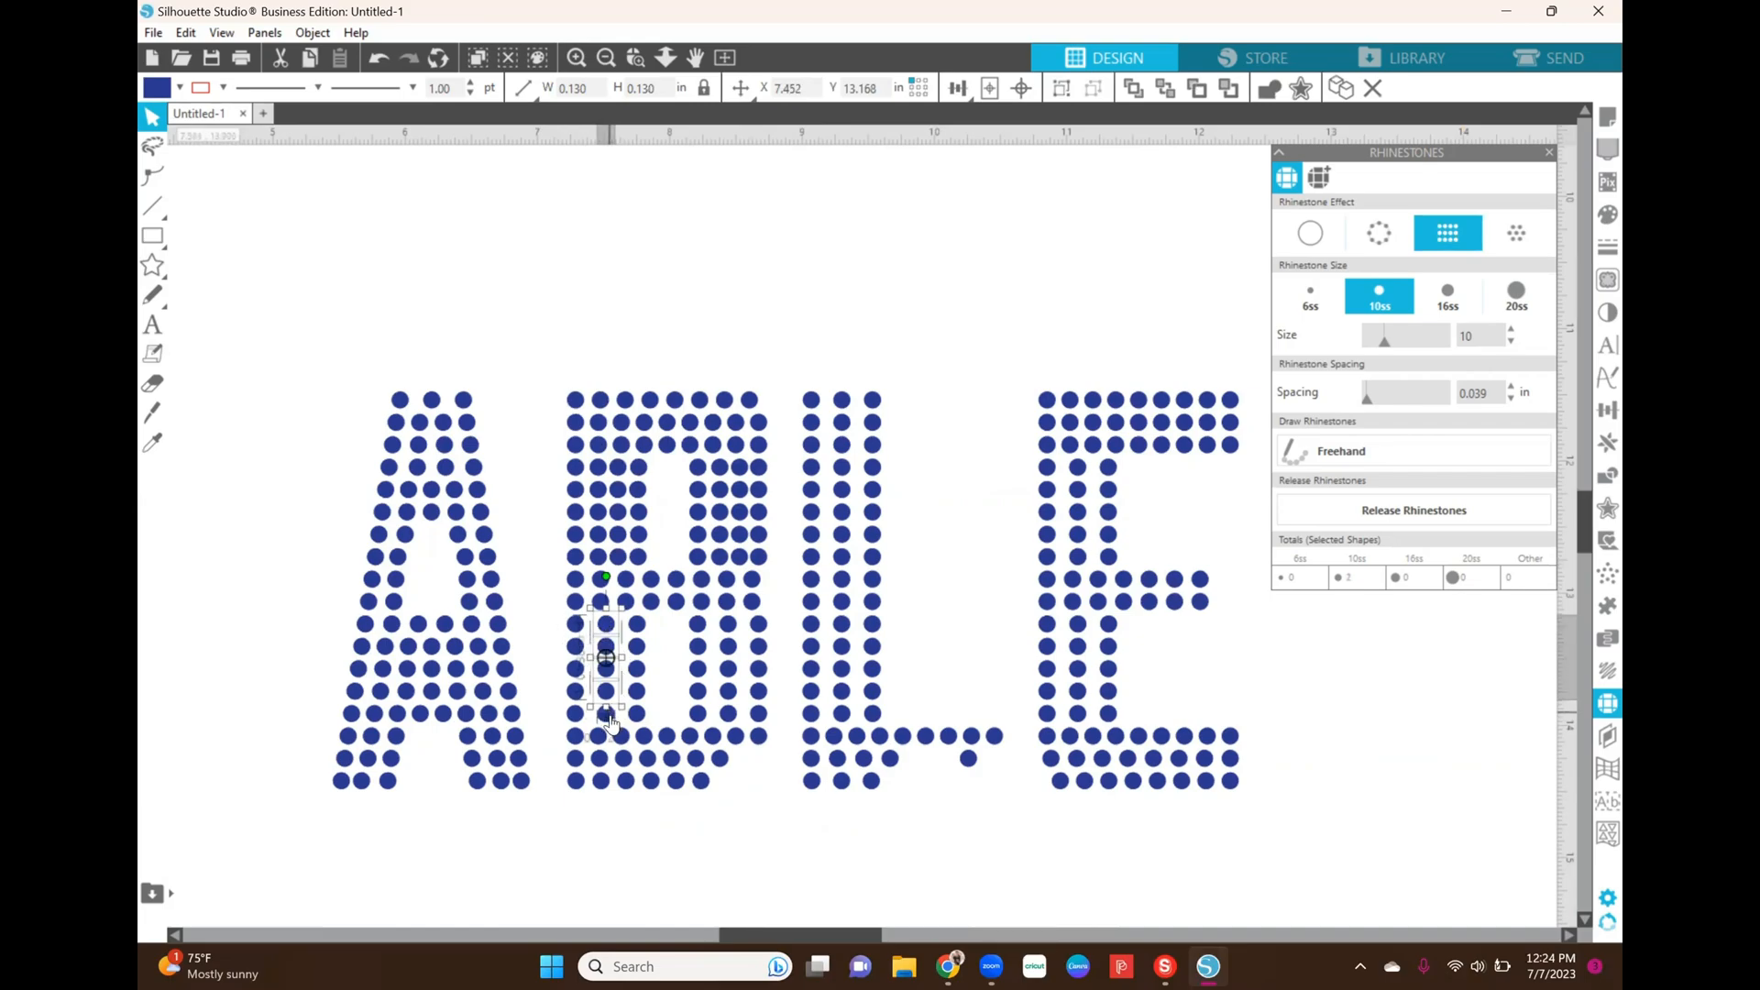
pyautogui.keyDown('shift'); pyautogui.click(606, 712); pyautogui.keyUp('shift')
pyautogui.keyDown('shift'); pyautogui.click(606, 669); pyautogui.keyUp('shift')
pyautogui.keyDown('shift'); pyautogui.click(613, 648); pyautogui.keyUp('shift')
pyautogui.moveTo(610, 647); pyautogui.dragTo(601, 646)
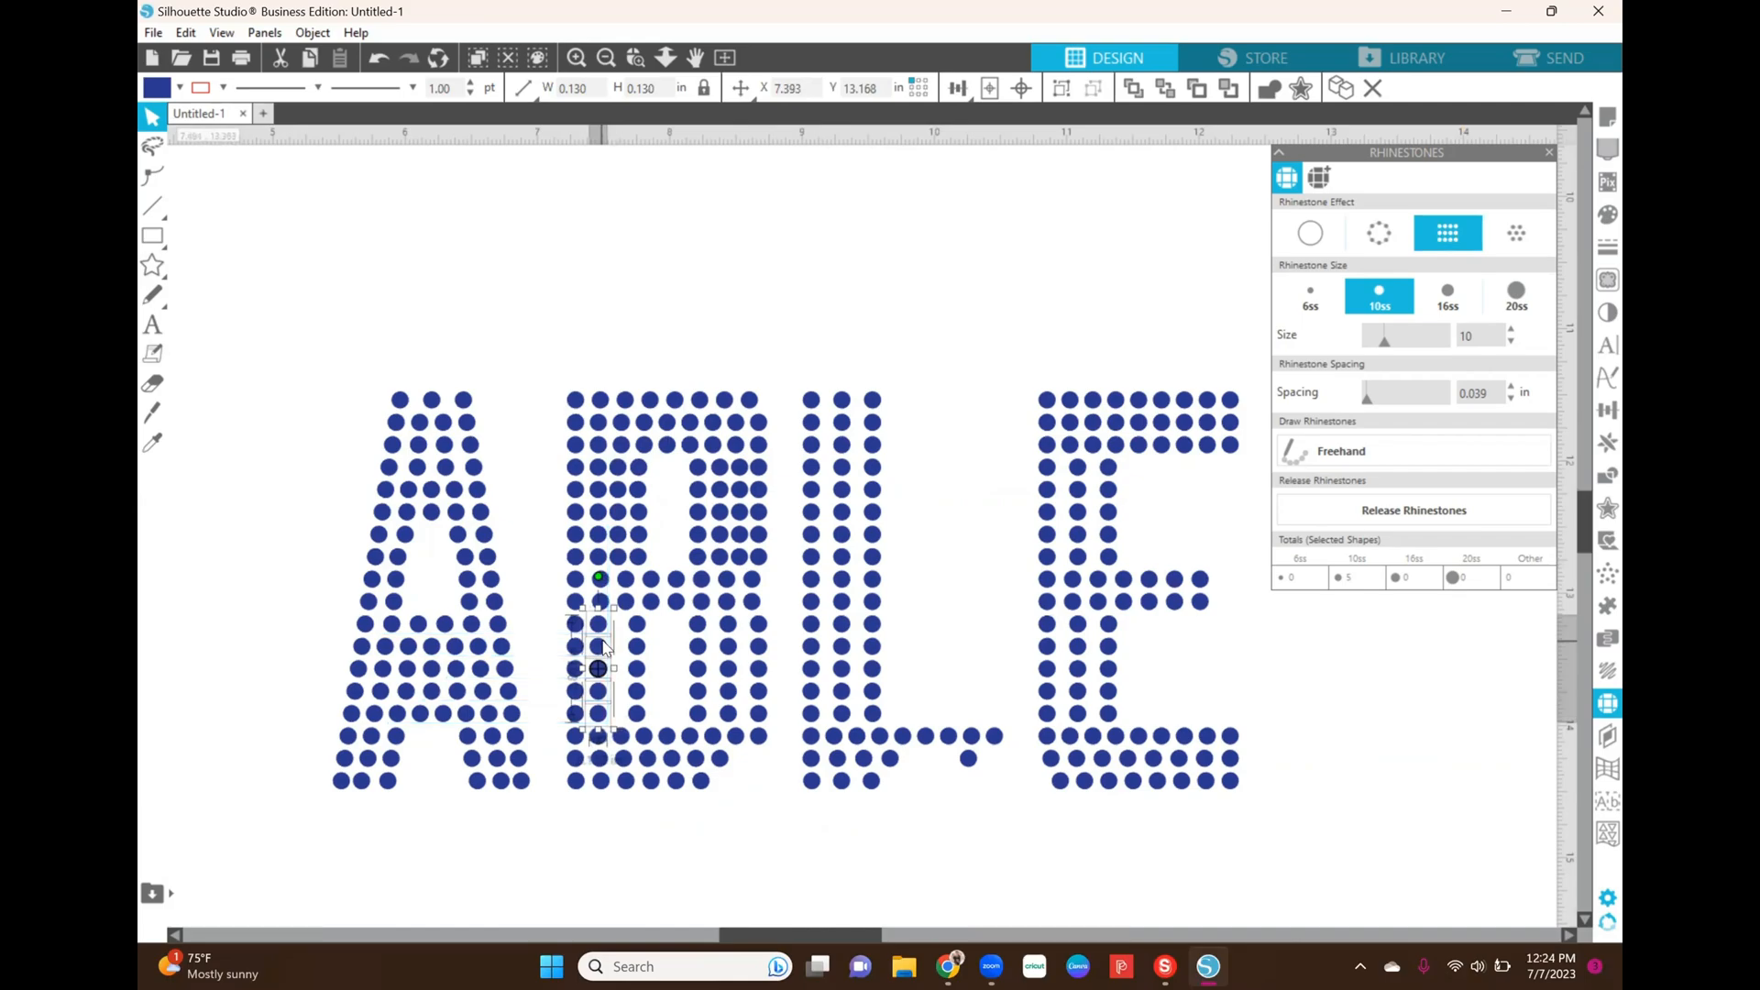
# Step: Duplicate the five stones into the gap in the B's lower left stem and nudge the inner-column stones to even the spacing
pyautogui.rightClick(602, 639)
pyautogui.click(707, 259)
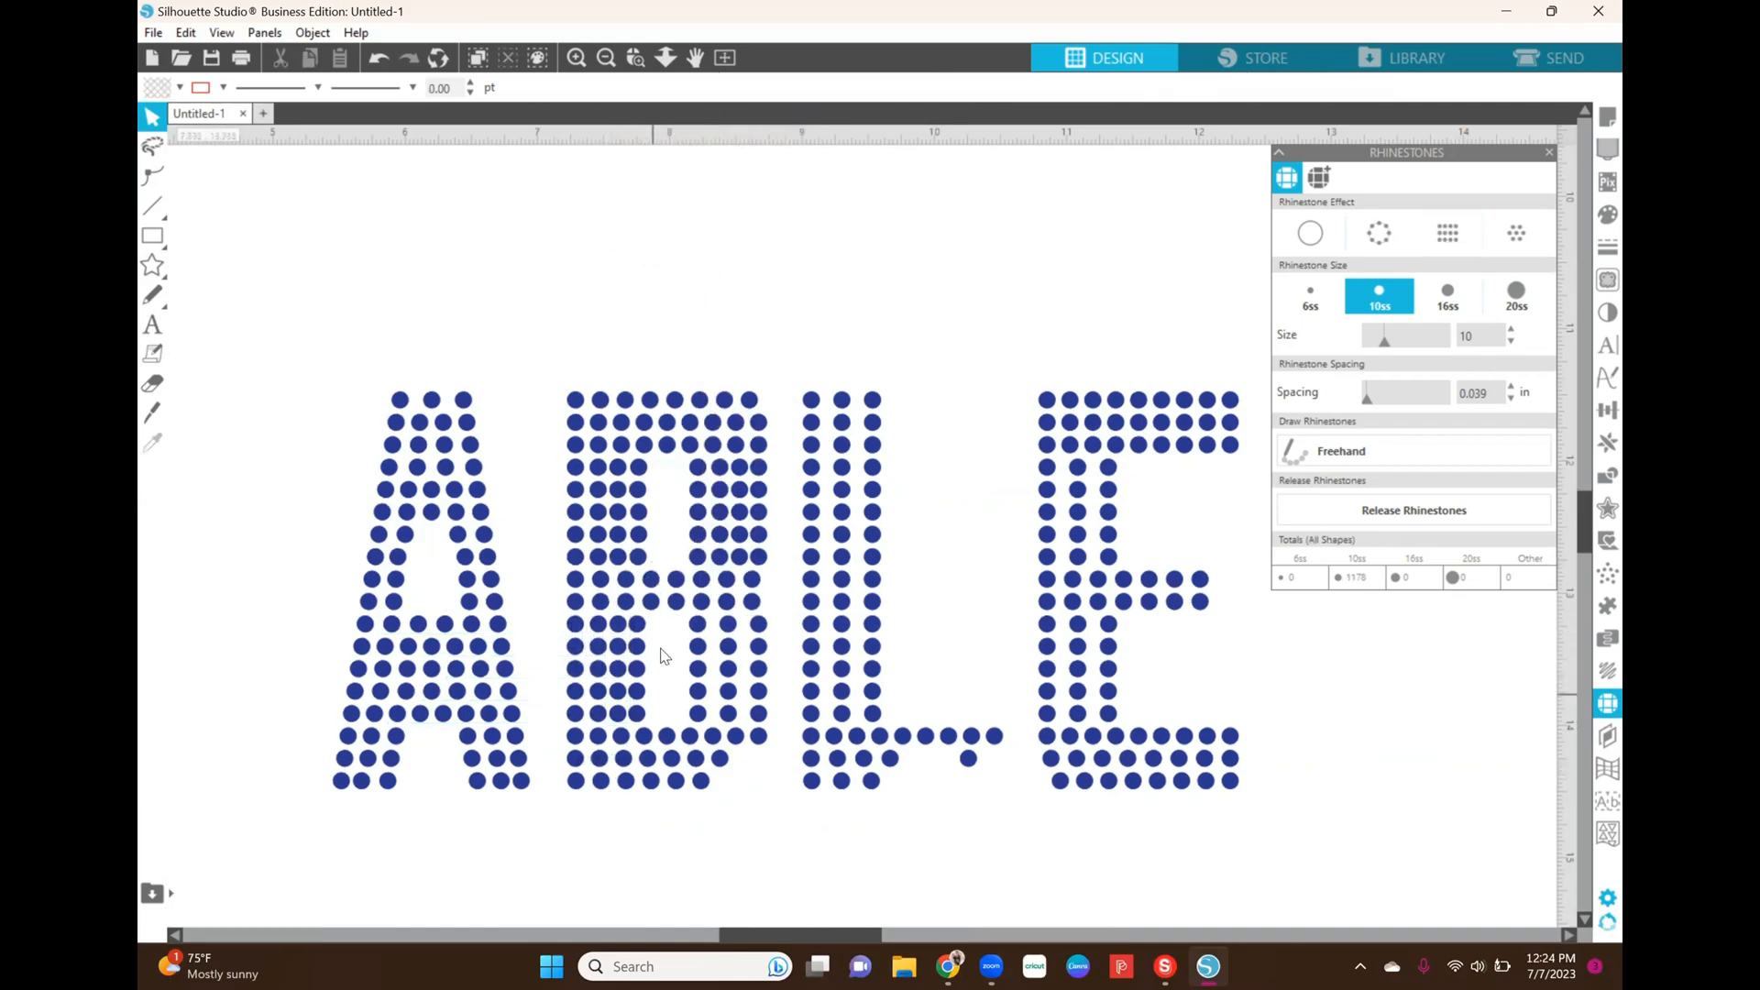
pyautogui.click(638, 647)
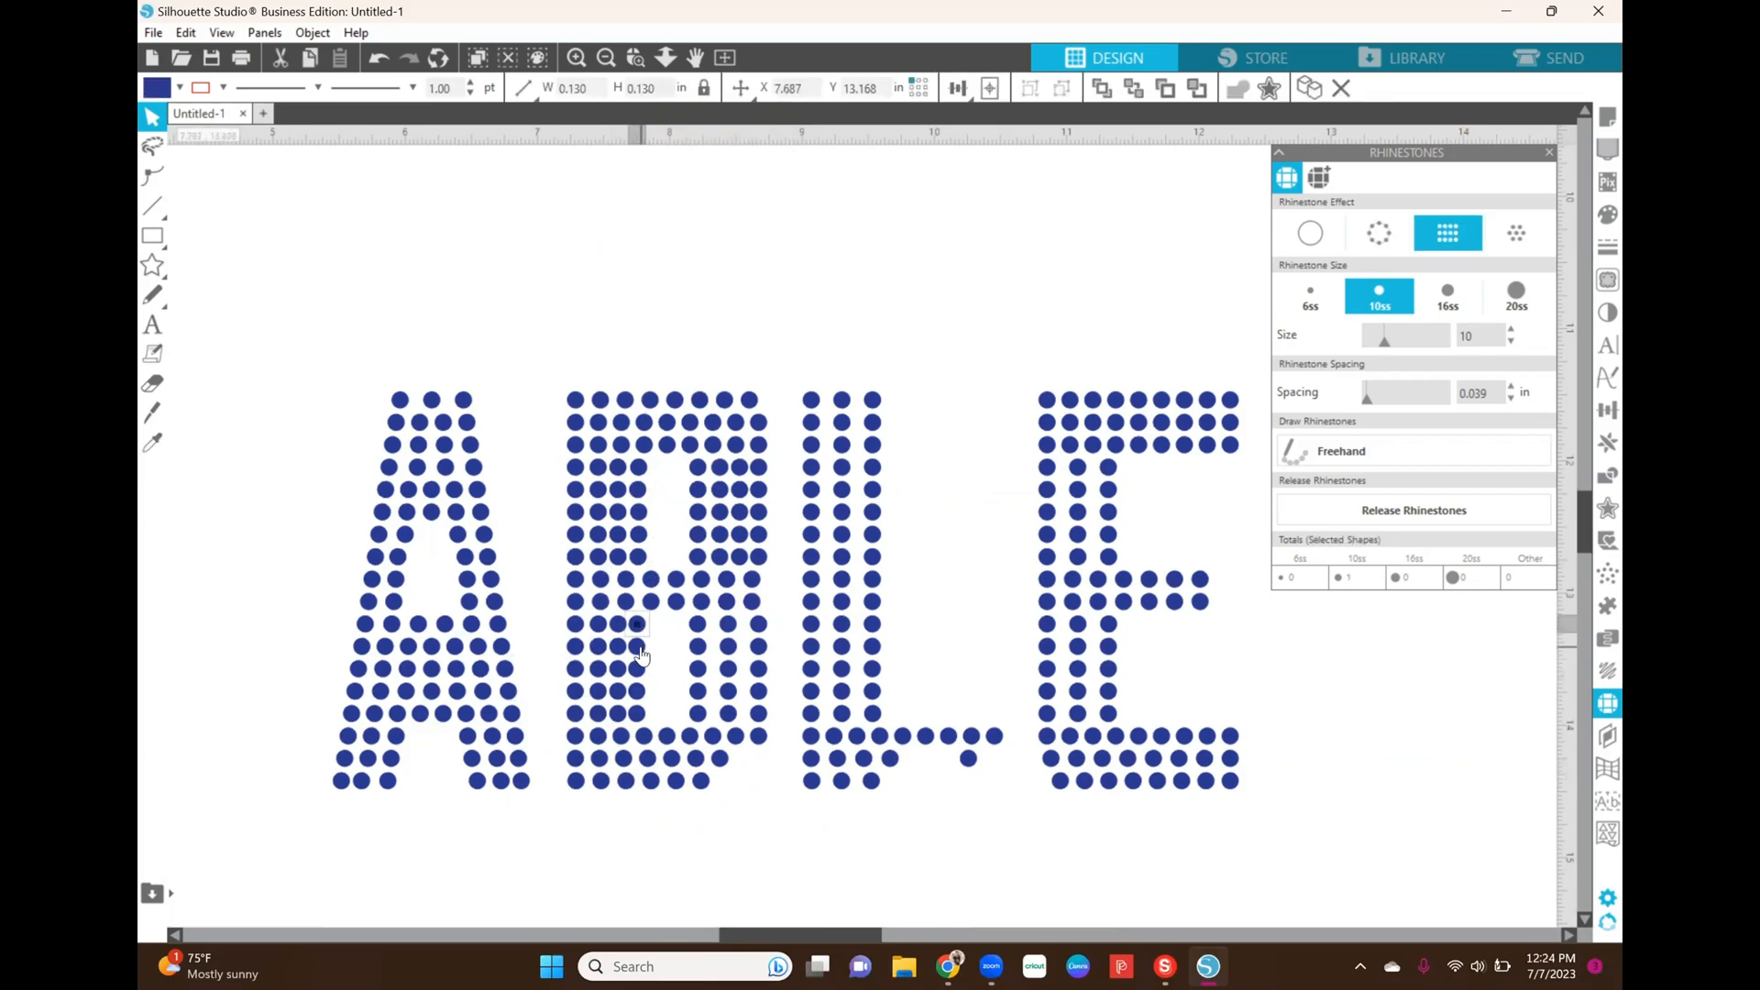
pyautogui.click(641, 671)
pyautogui.click(669, 699)
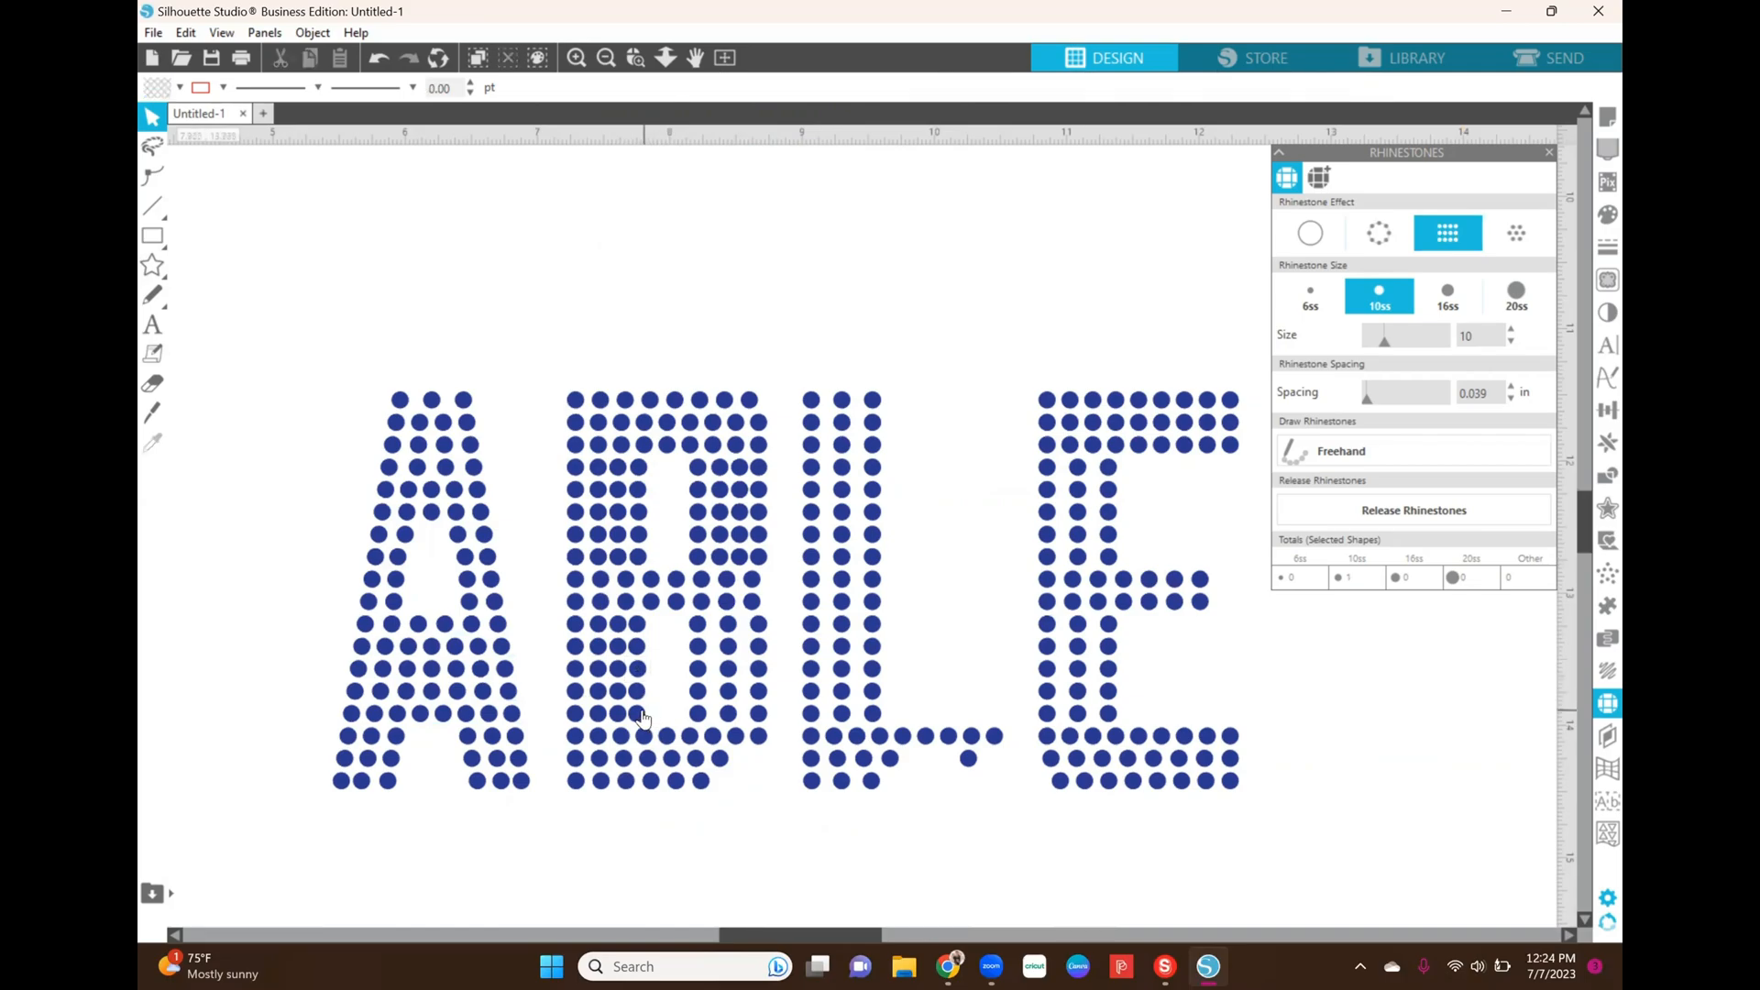
pyautogui.click(640, 714)
pyautogui.click(698, 691)
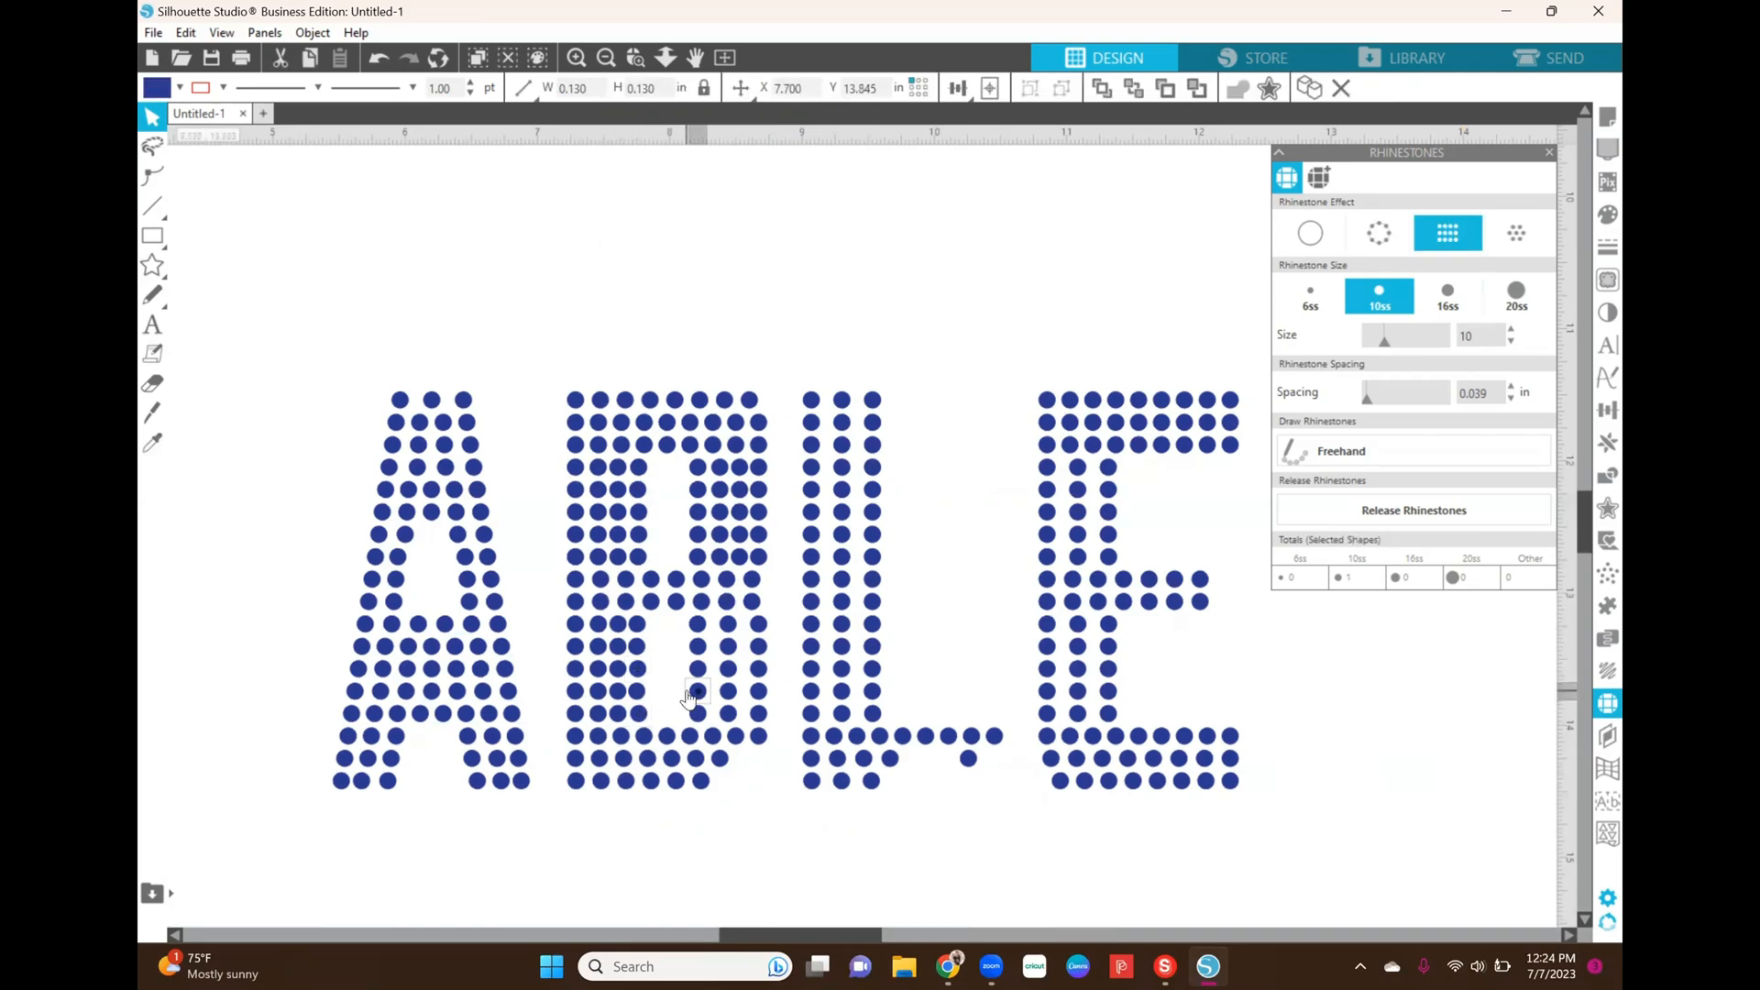
# Step: Select the five middle-column stones on the right side of the B's lower bowl and move them left, closer to the inner column
pyautogui.click(732, 624)
pyautogui.keyDown('shift'); pyautogui.click(729, 669); pyautogui.keyUp('shift')
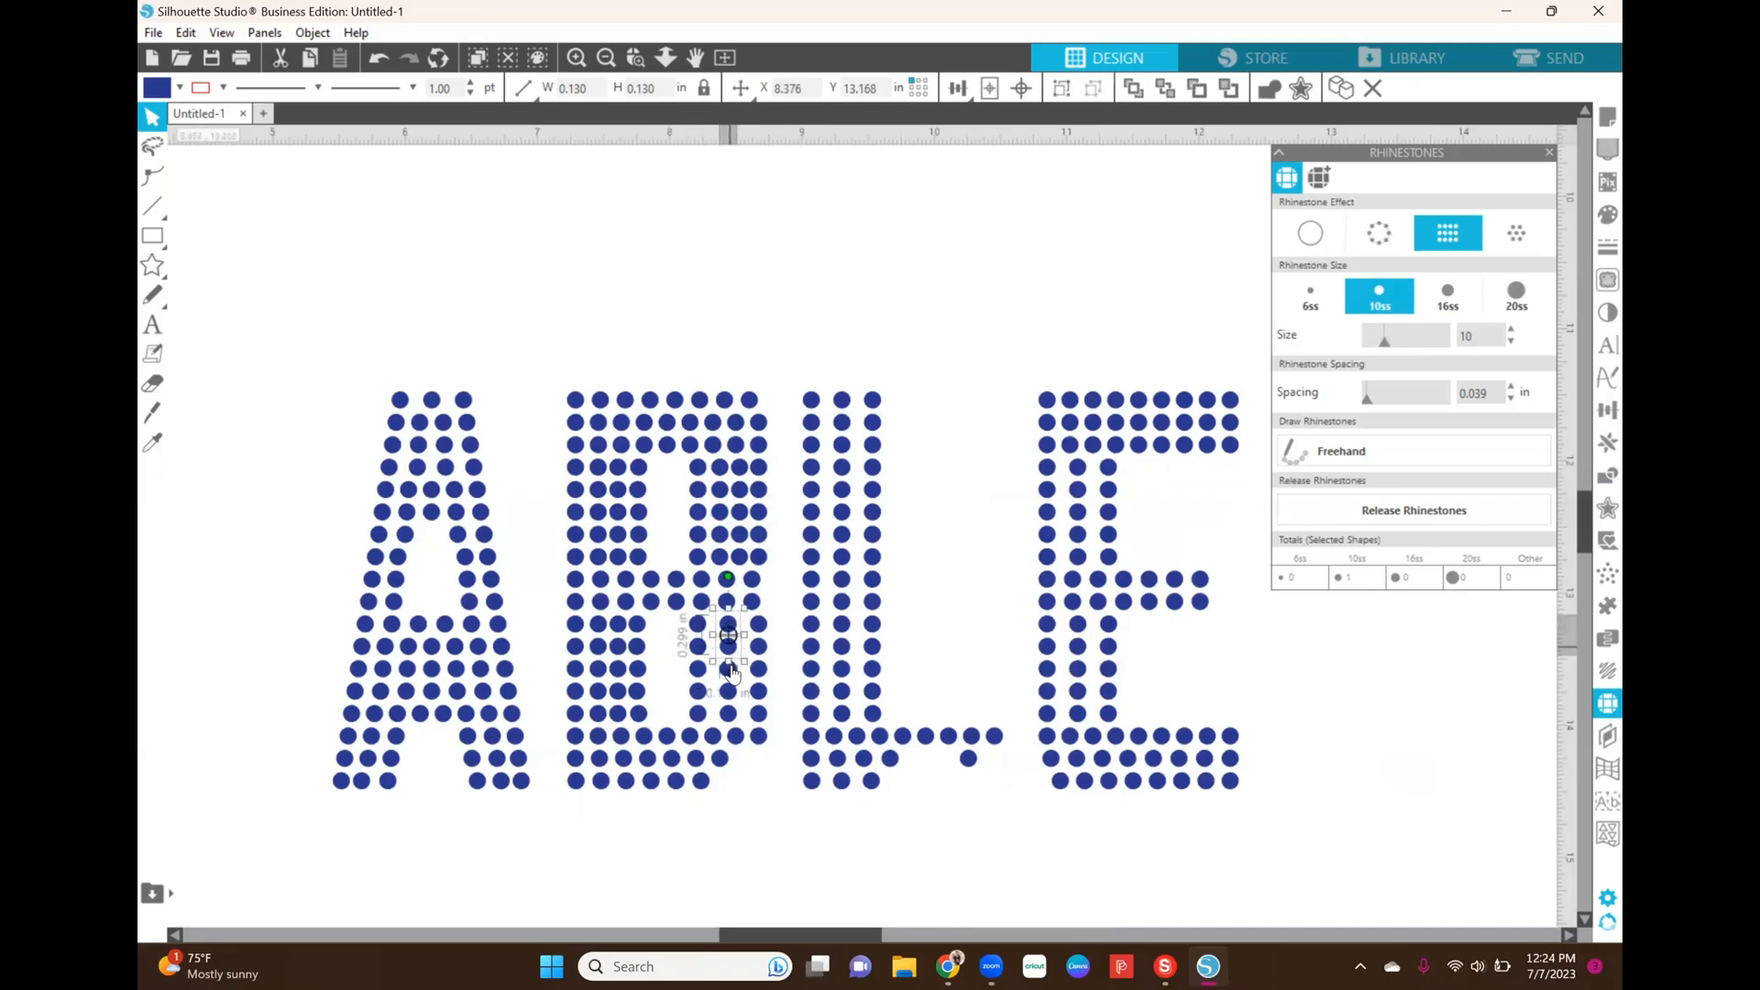
pyautogui.keyDown('shift'); pyautogui.click(730, 692); pyautogui.keyUp('shift')
pyautogui.keyDown('shift'); pyautogui.click(731, 715); pyautogui.keyUp('shift')
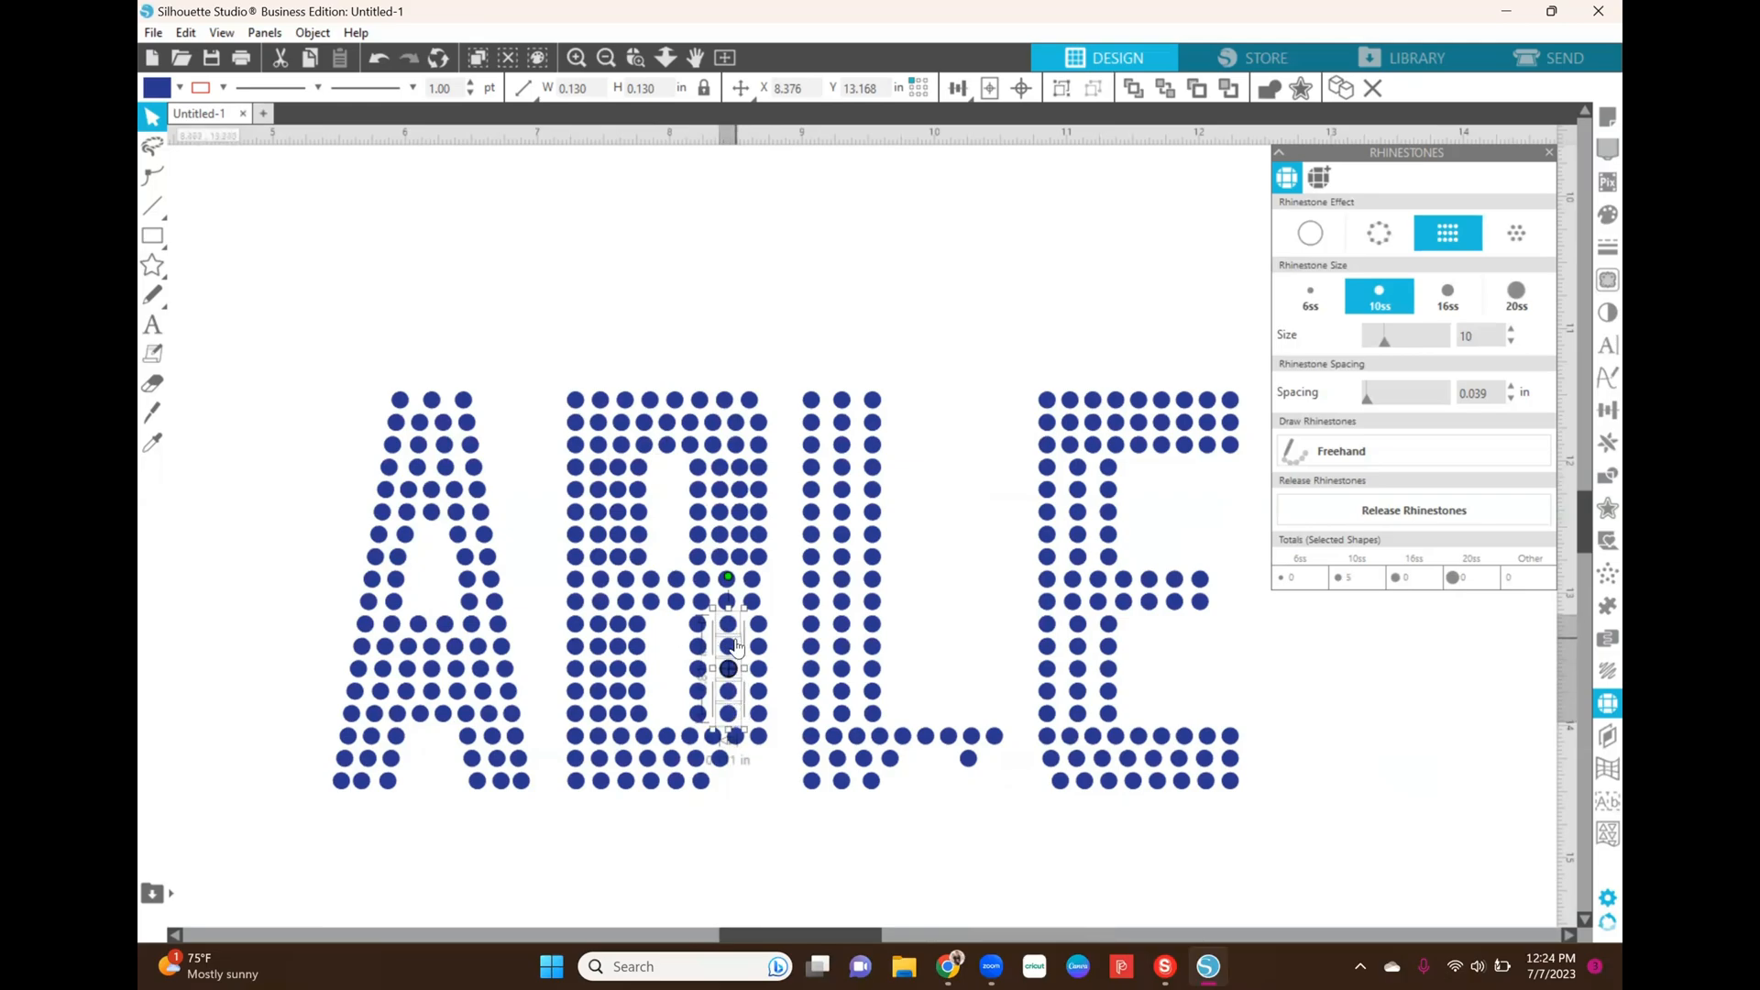
pyautogui.moveTo(732, 645); pyautogui.dragTo(727, 642)
# Step: Duplicate the five selected stones and place the copy between the middle and outer columns of the B's lower bowl
pyautogui.rightClick(726, 639)
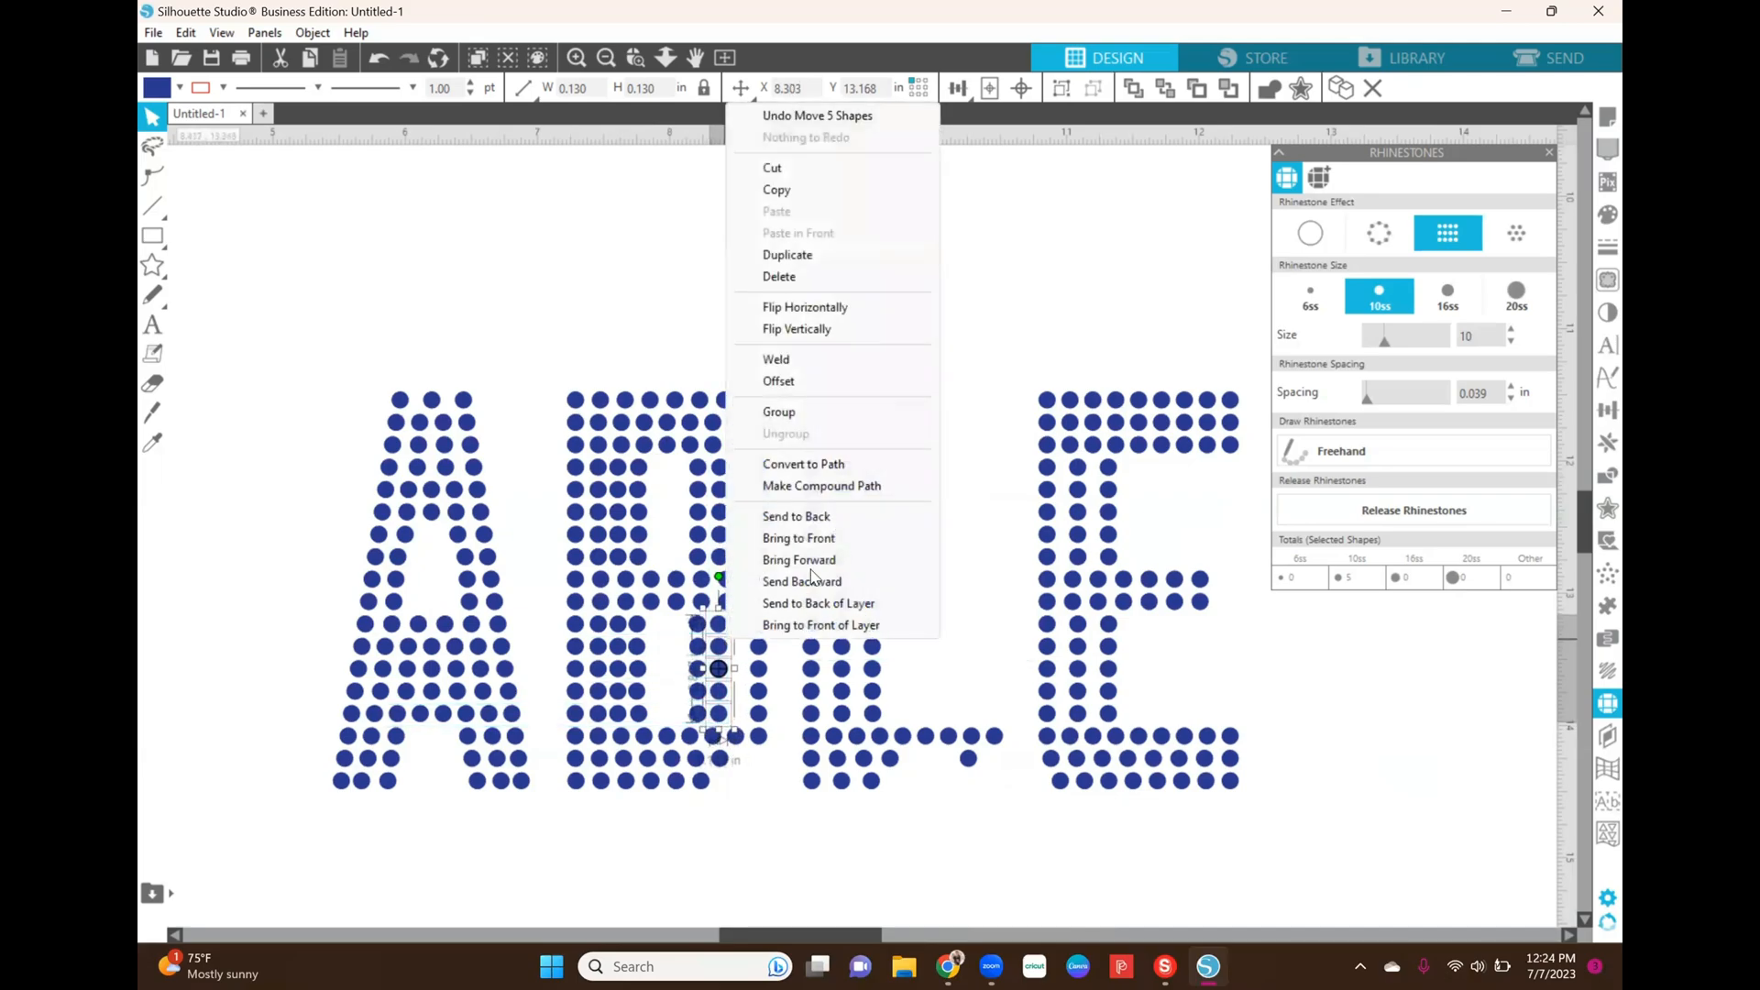
pyautogui.click(814, 267)
pyautogui.click(817, 287)
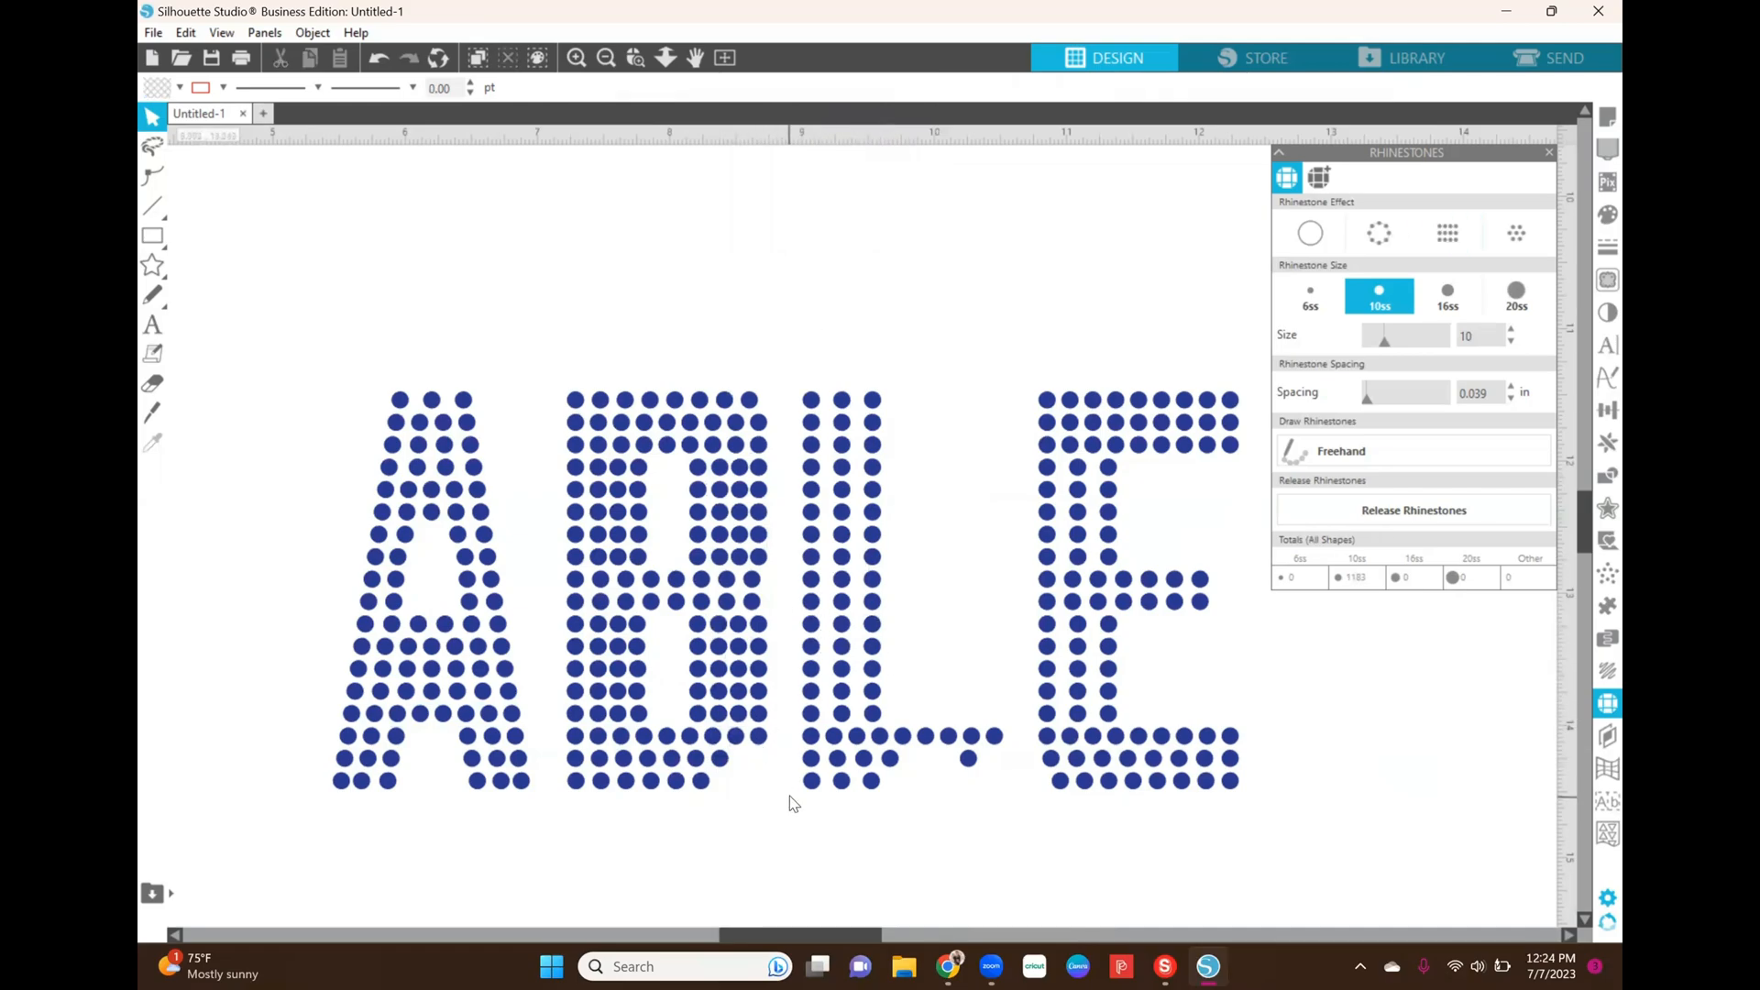
# Step: Place the green LABEL directly below the blue ABLE to compare the two words, and move it back below the red puzzle piece
pyautogui.click(606, 58)
pyautogui.click(606, 59)
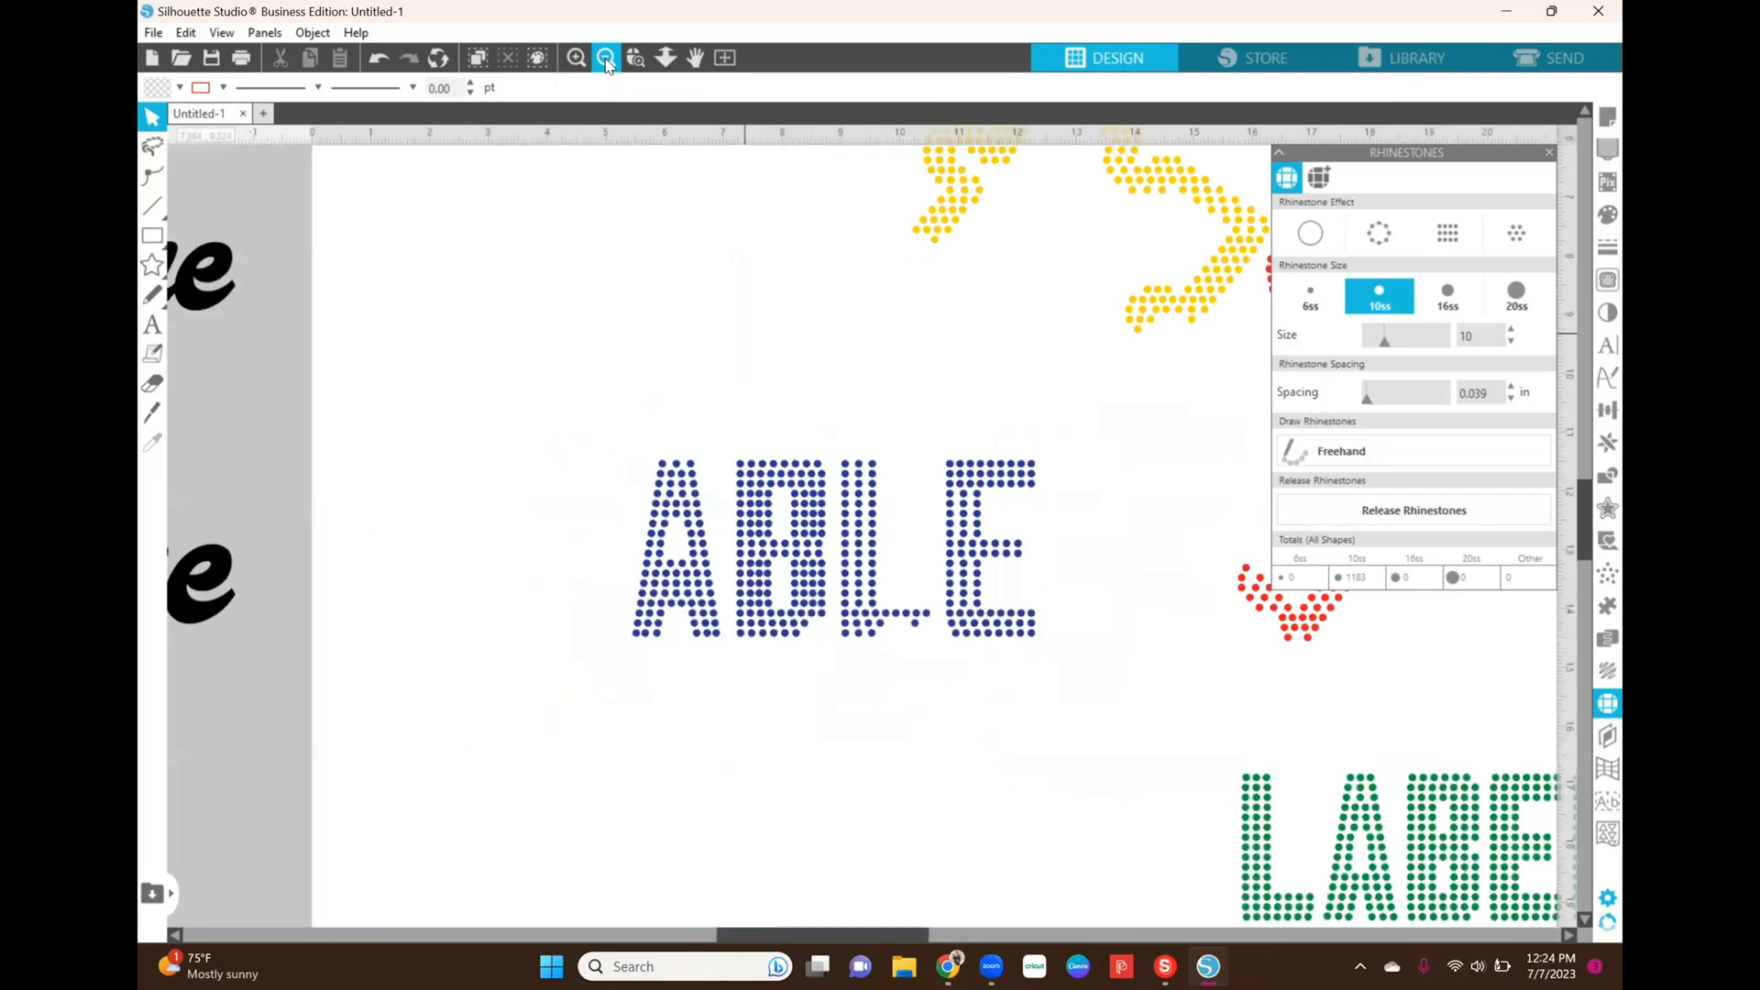
pyautogui.click(606, 60)
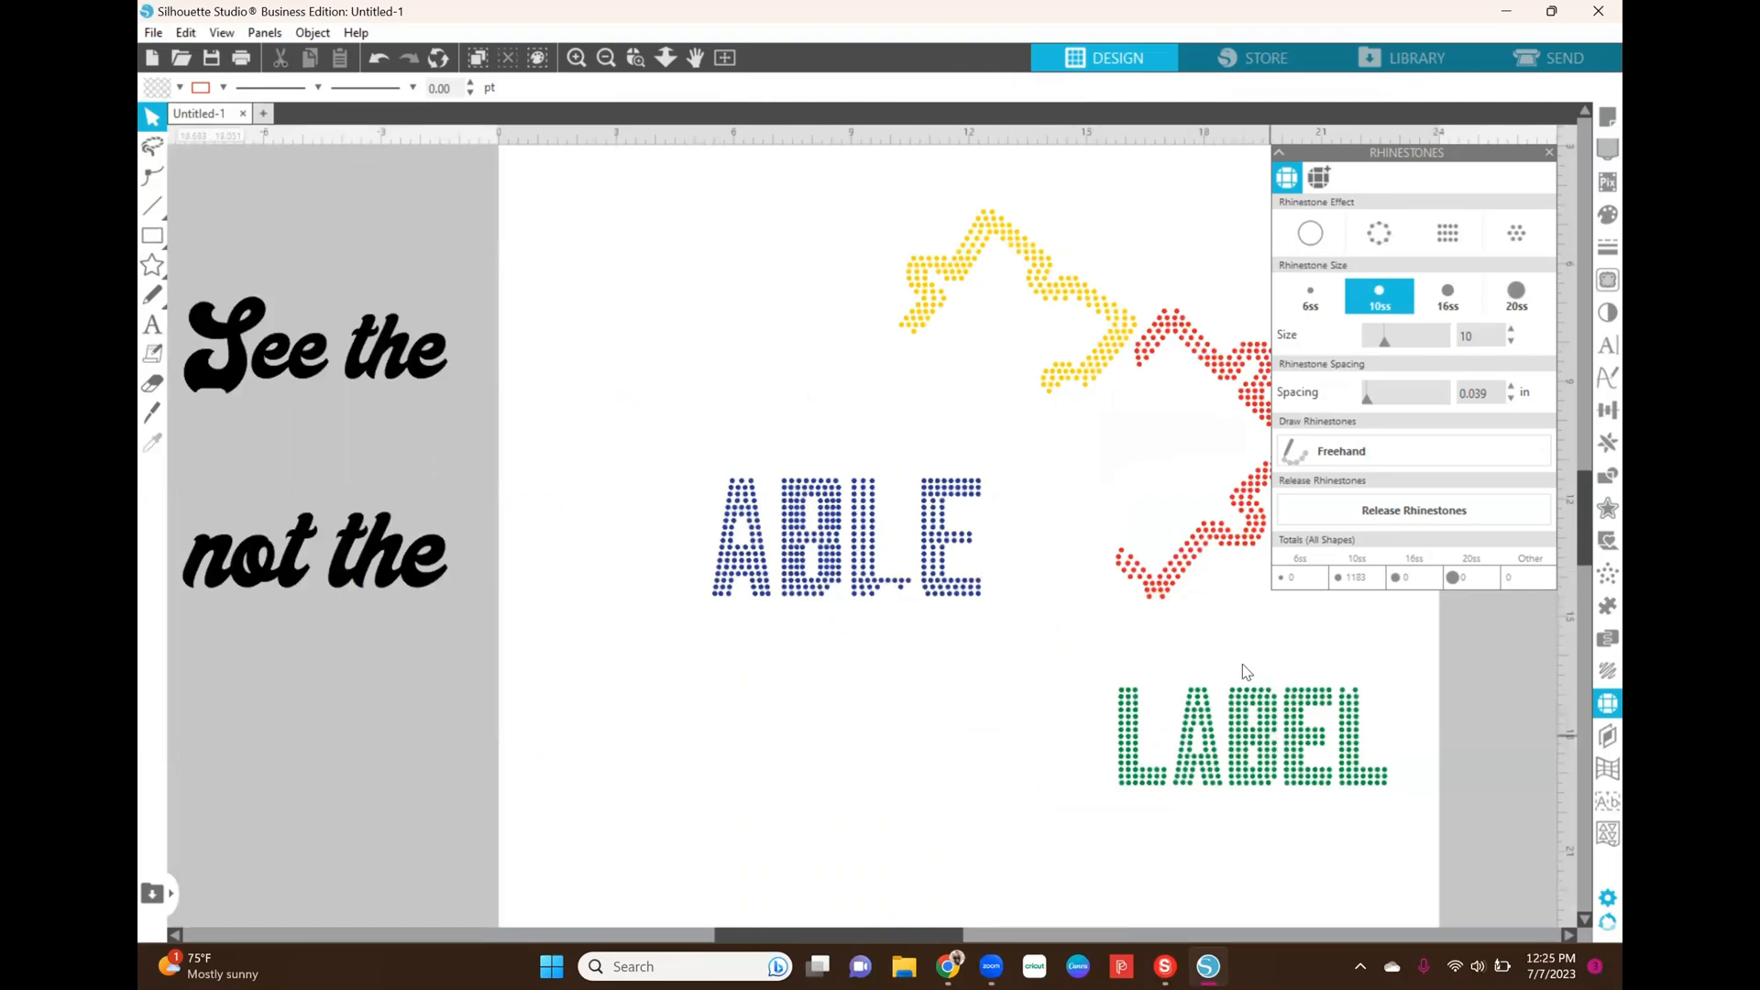
pyautogui.moveTo(1245, 741); pyautogui.dragTo(828, 687)
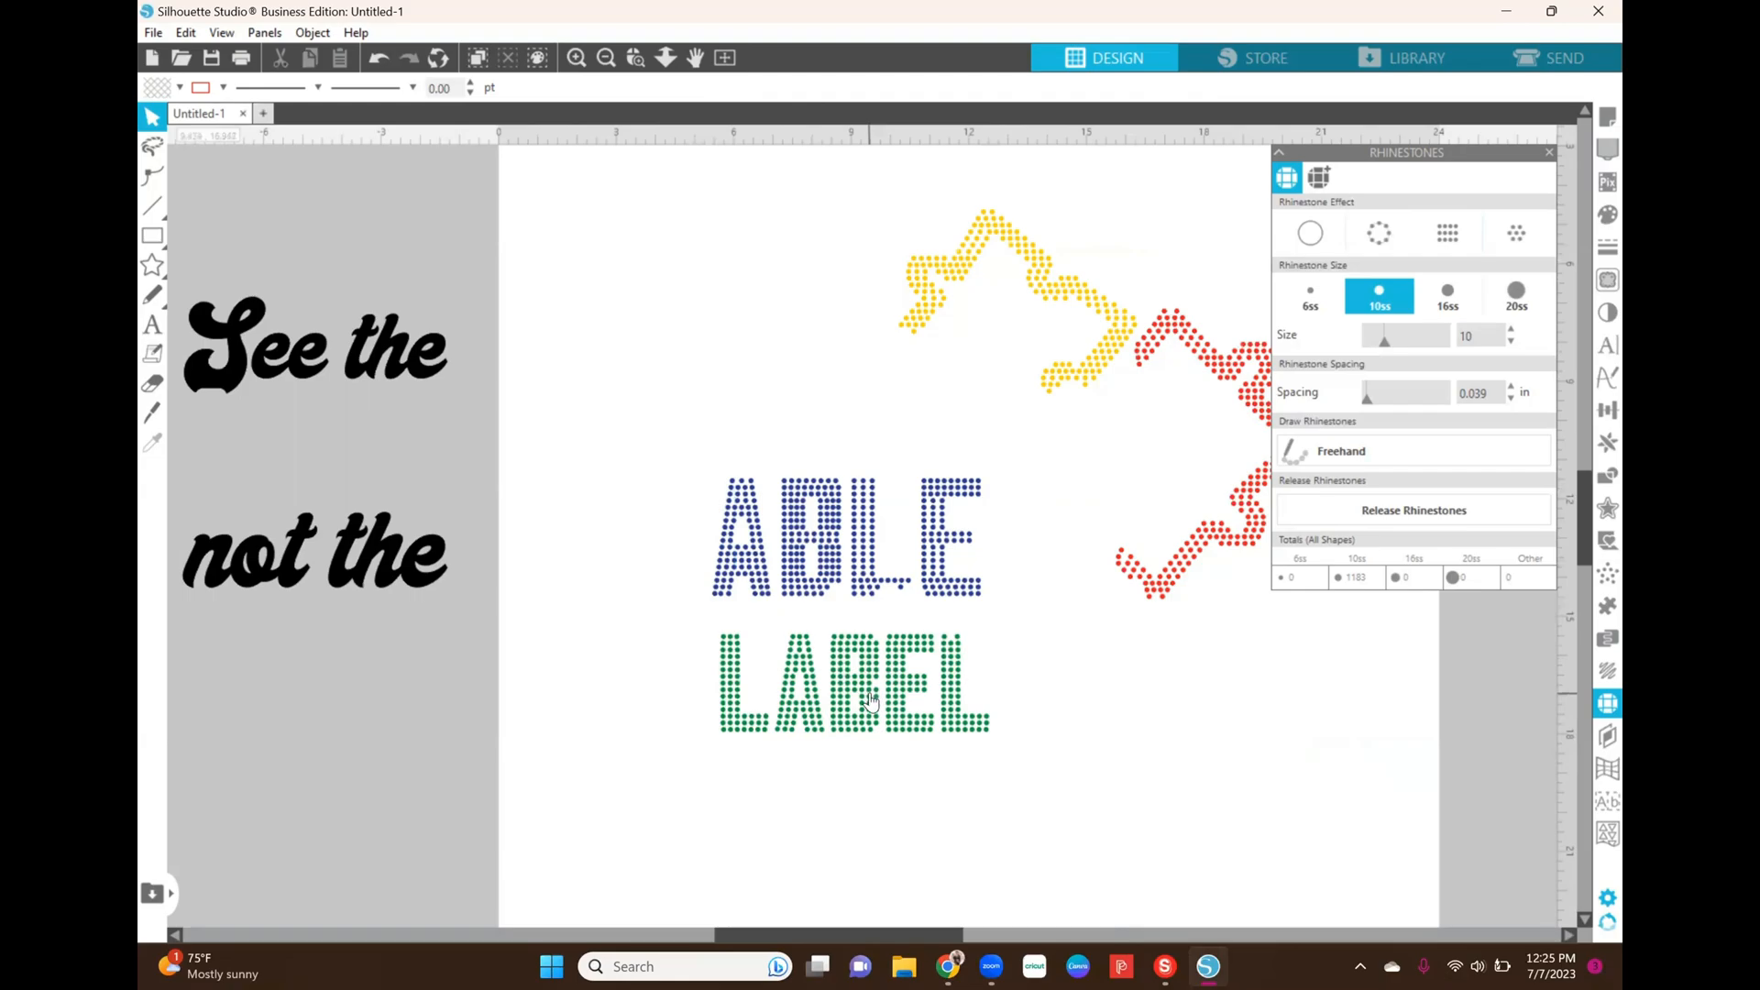
pyautogui.moveTo(872, 699); pyautogui.dragTo(1283, 729)
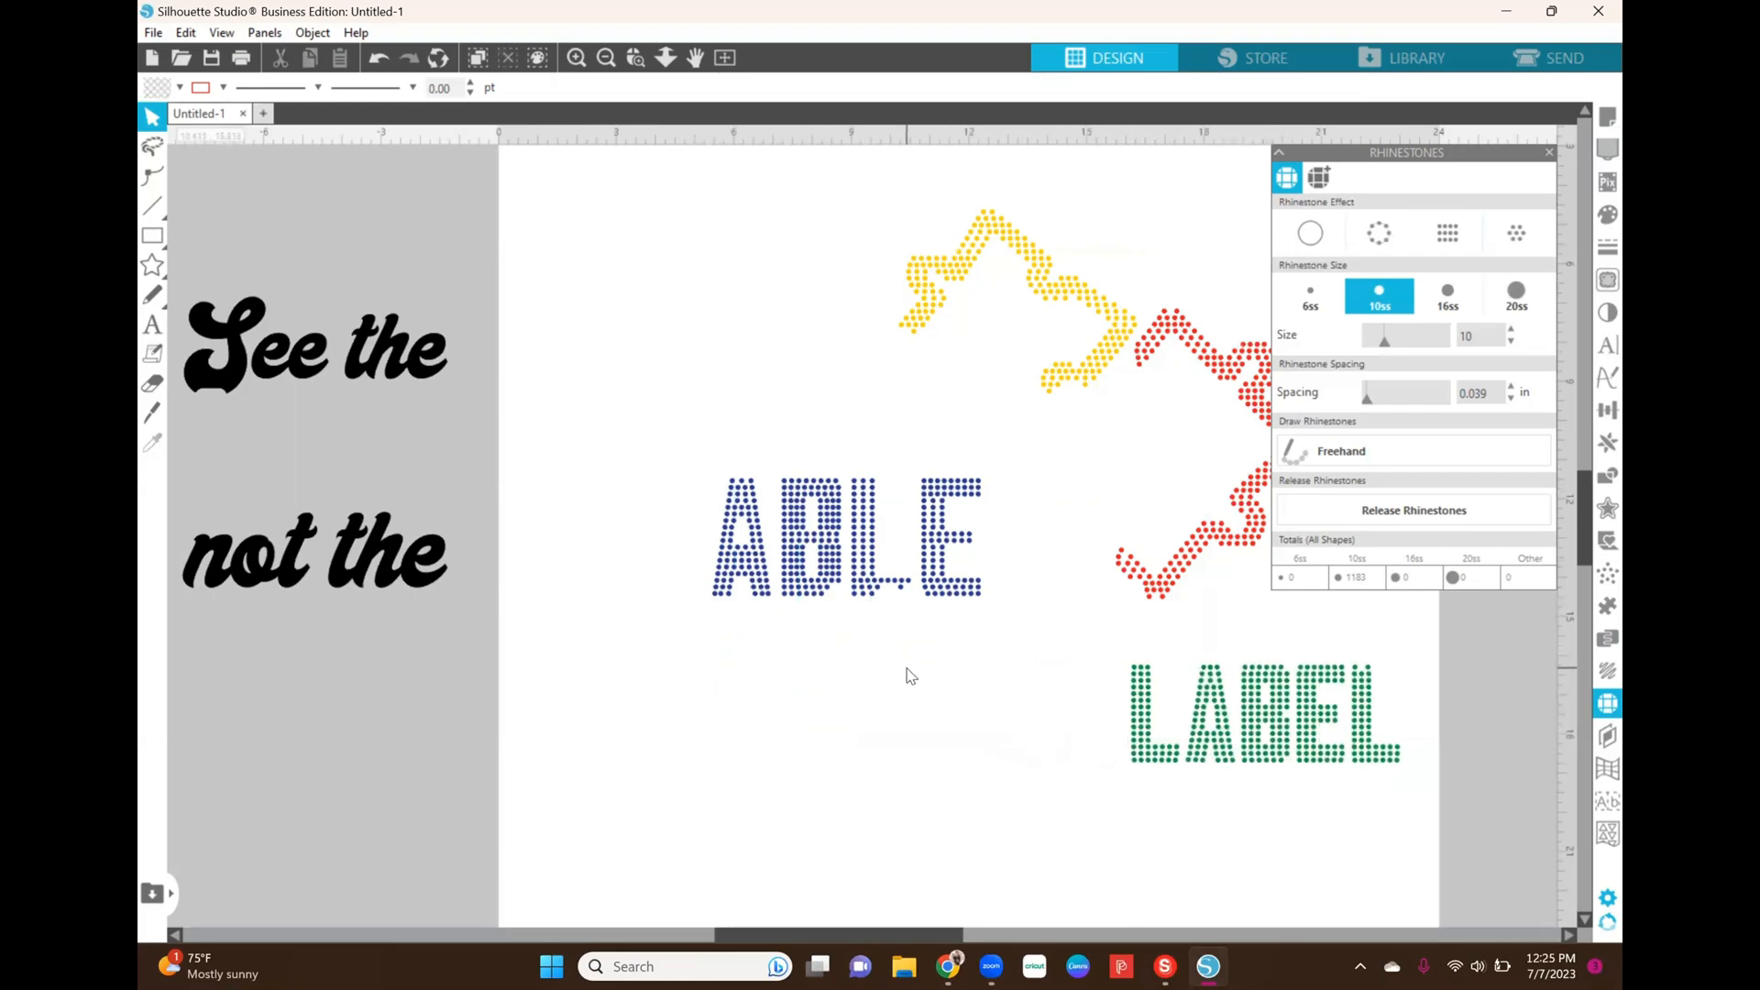
# Step: Select the top fifteen stones in the middle column of the blue L's stem and move them left, closer to the outer column
pyautogui.click(578, 58)
pyautogui.click(578, 58)
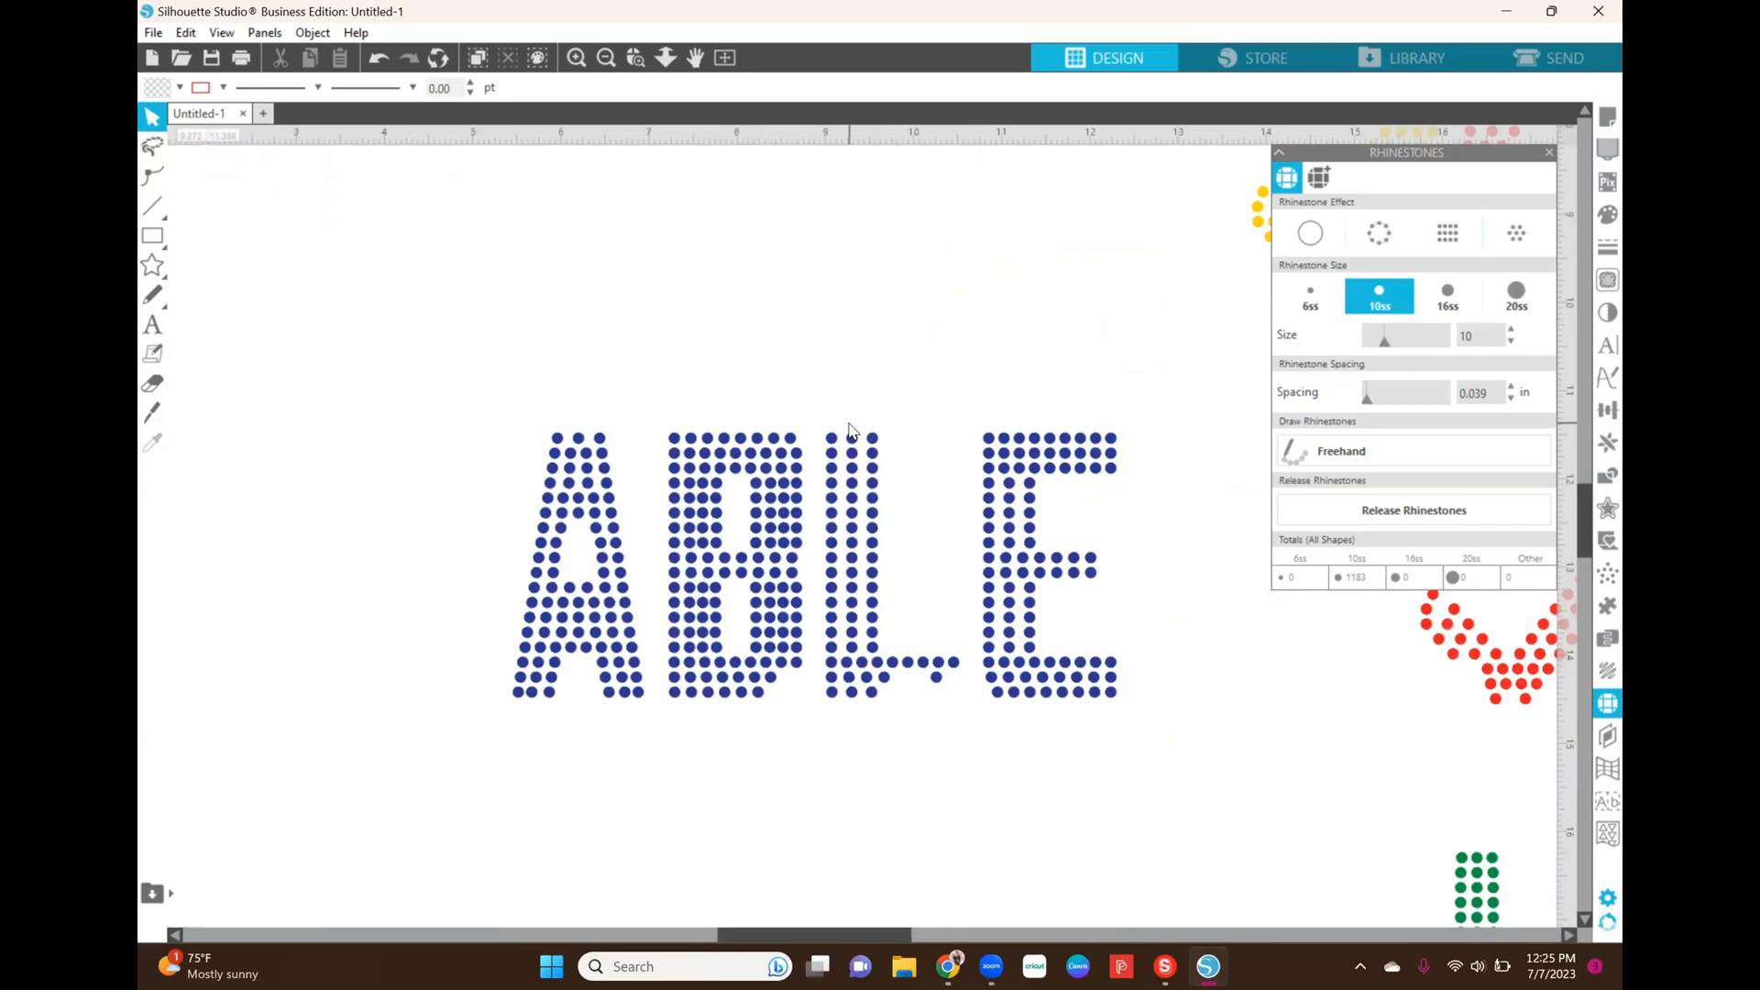
pyautogui.click(853, 441)
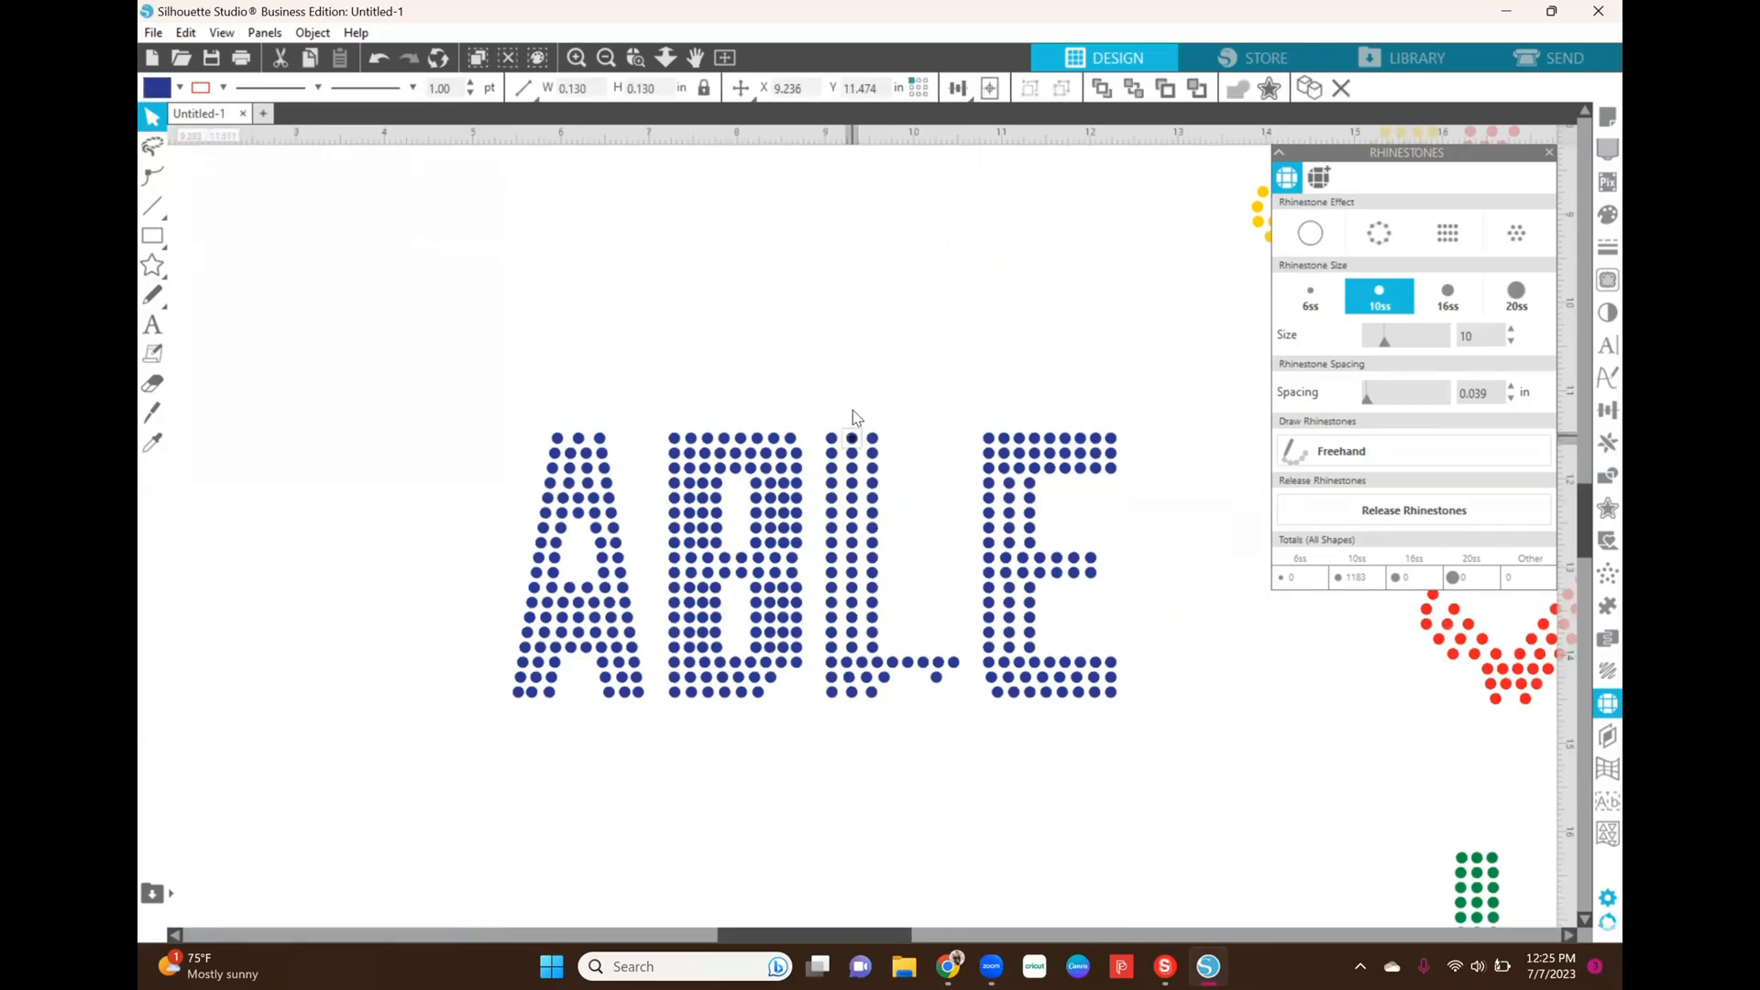
pyautogui.click(852, 413)
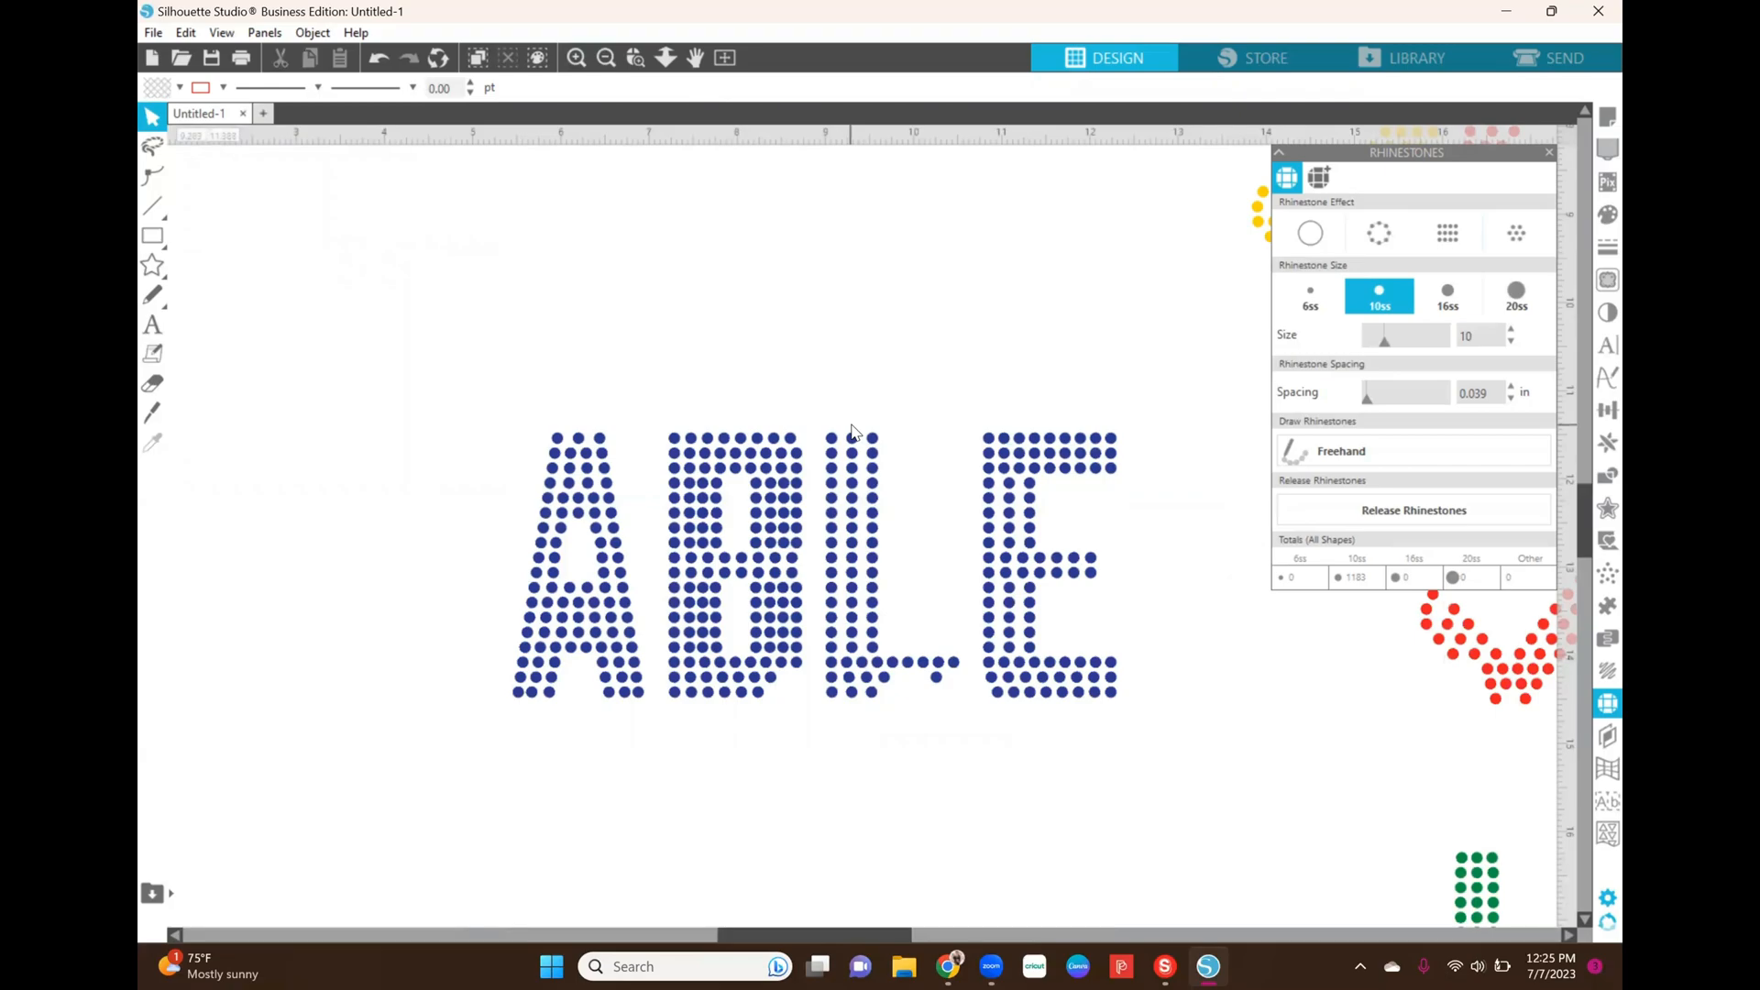
pyautogui.click(853, 438)
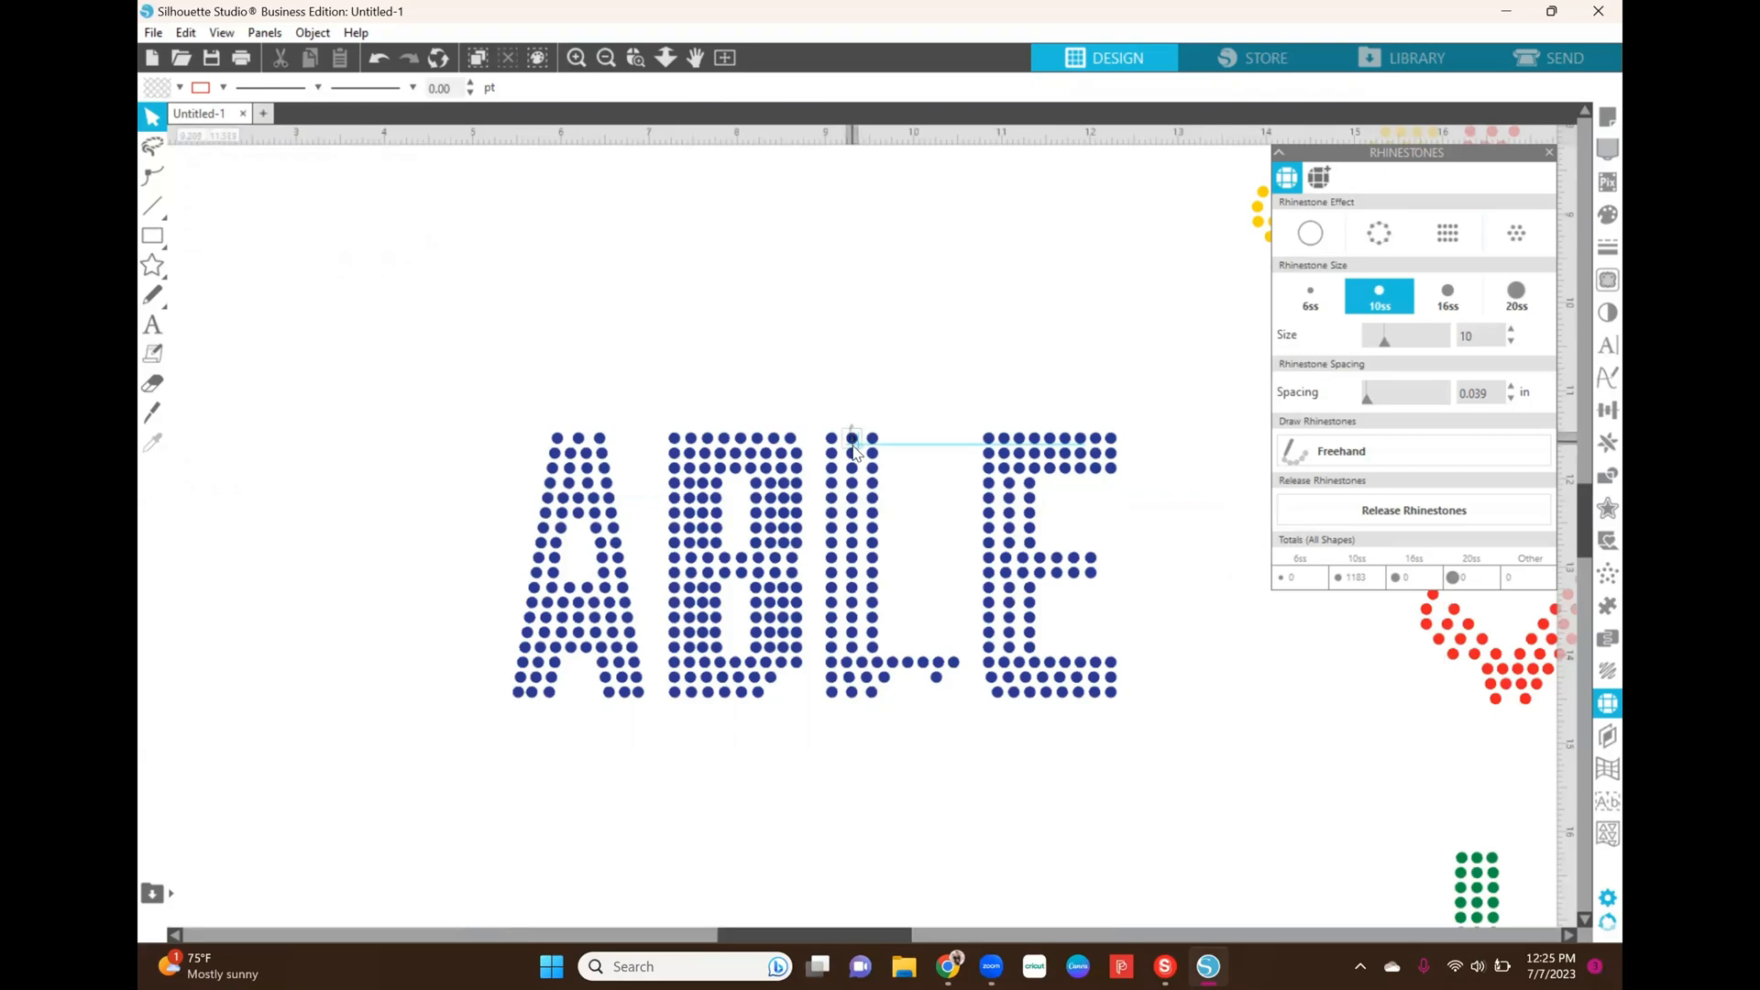
pyautogui.rightClick(850, 526)
pyautogui.click(877, 346)
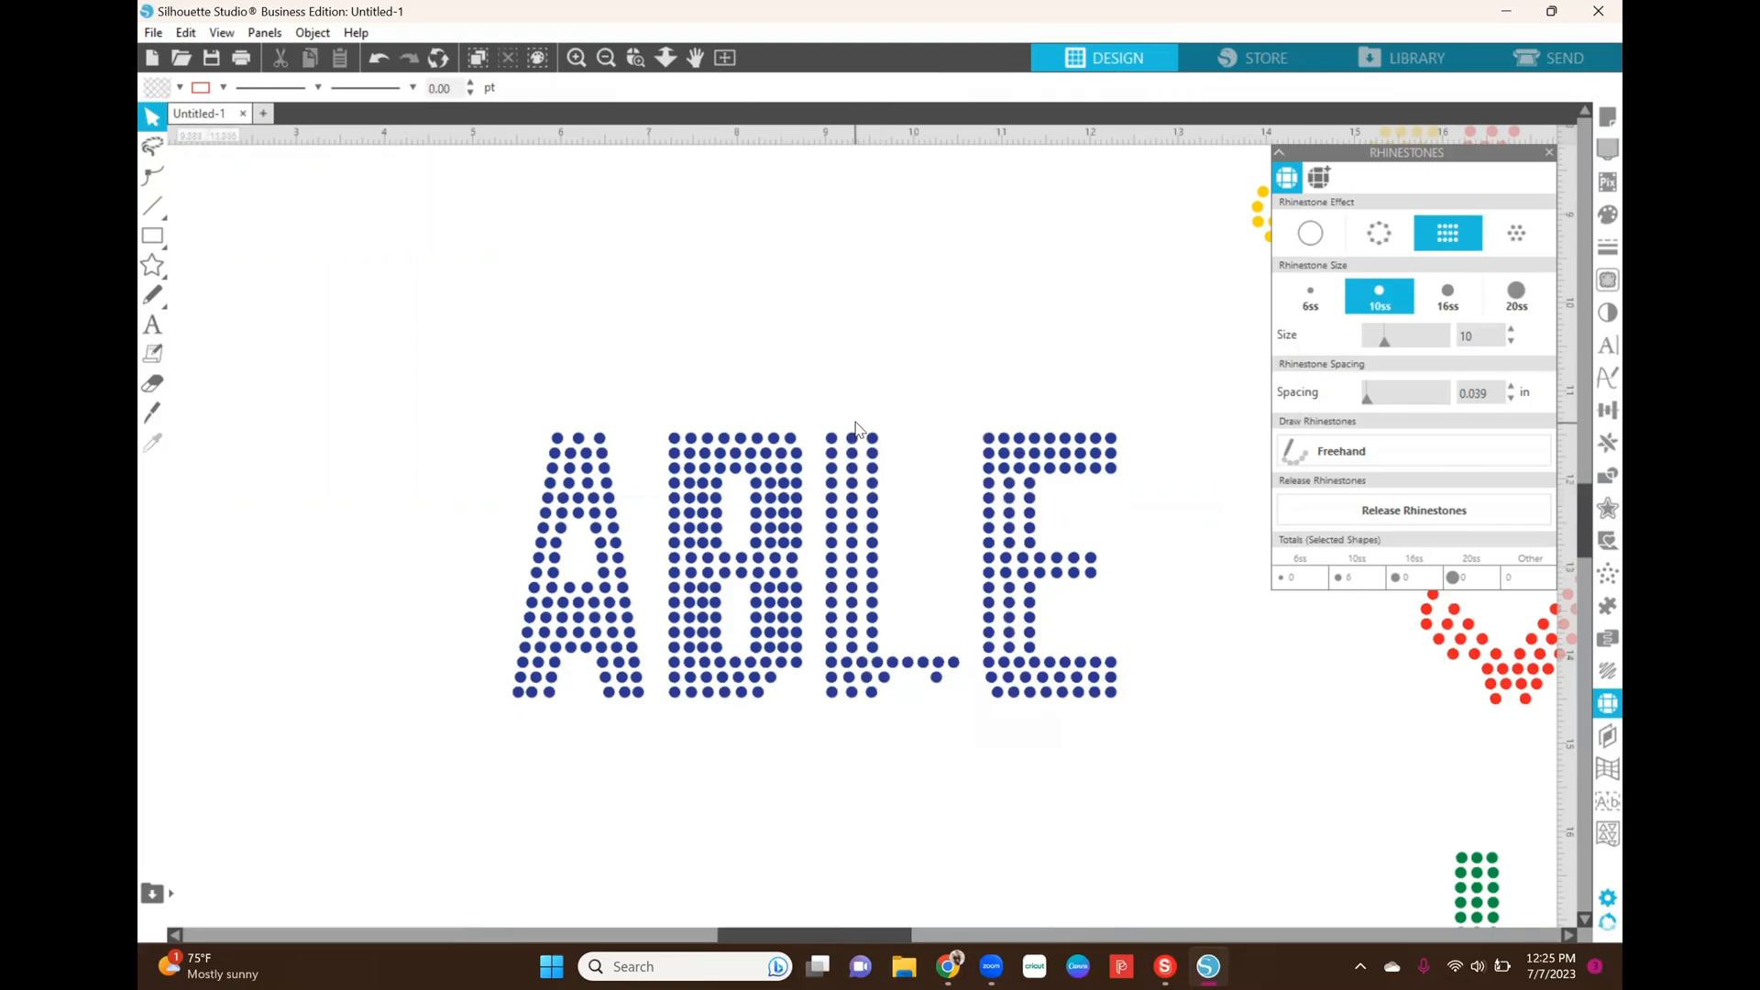
pyautogui.moveTo(855, 441); pyautogui.dragTo(855, 653)
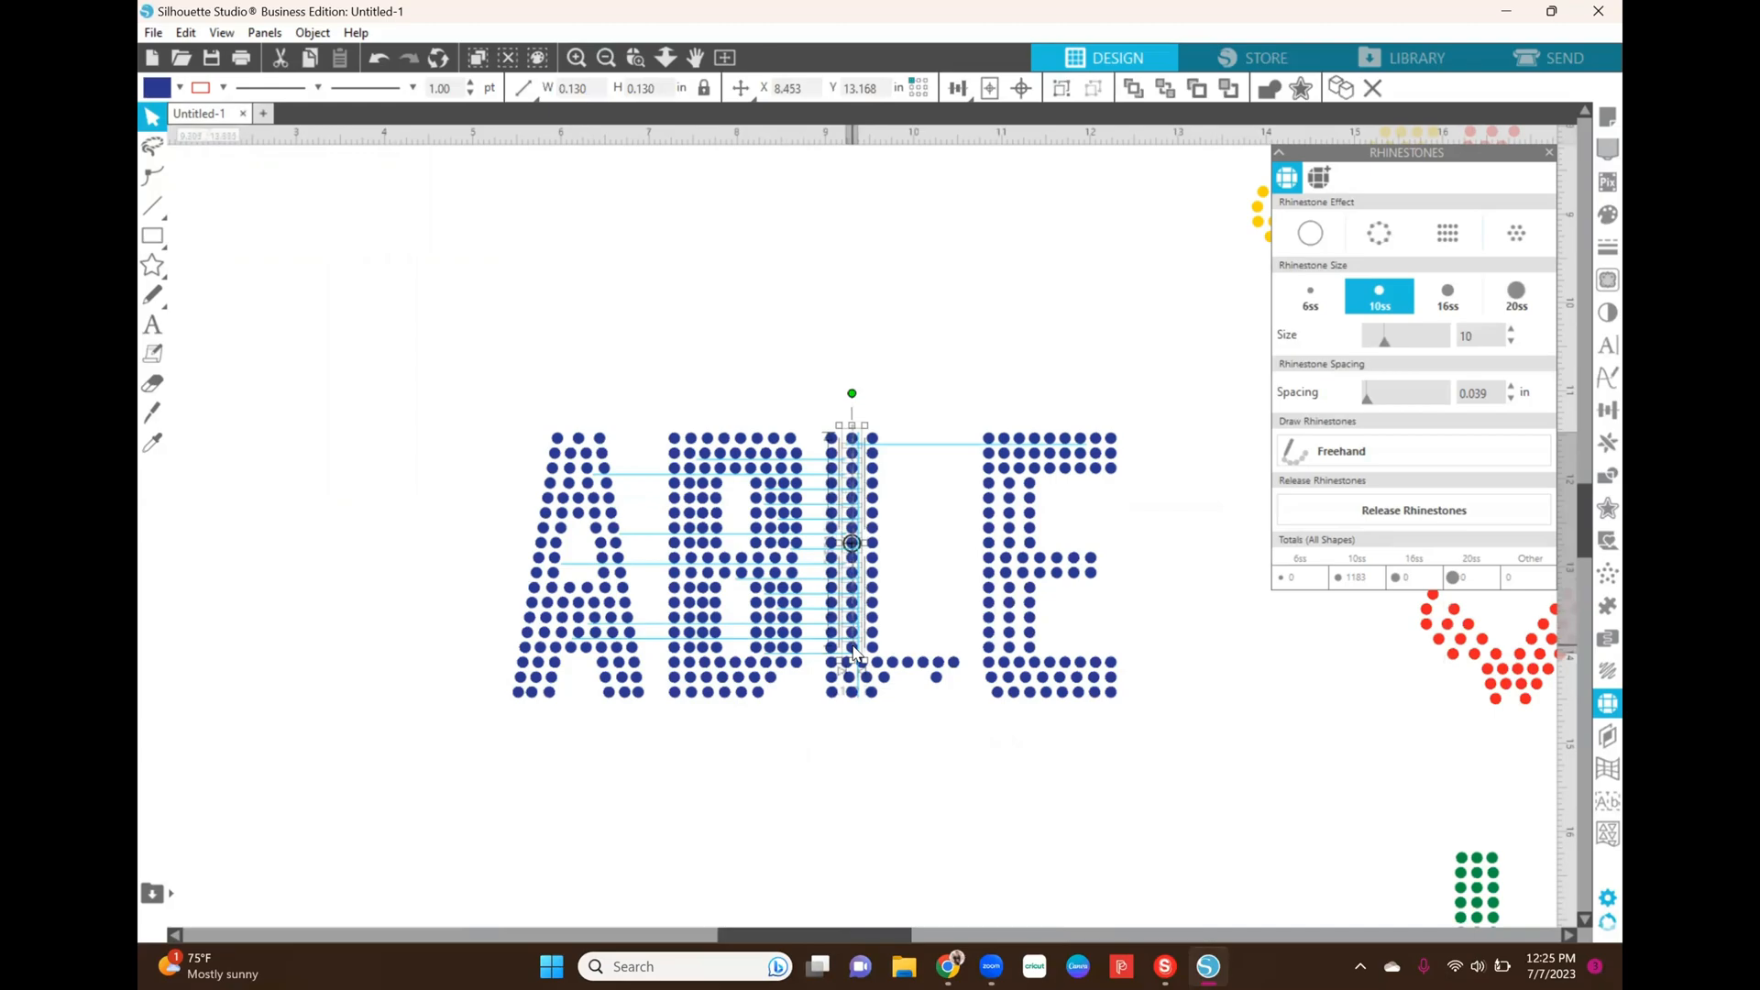
pyautogui.click(853, 503)
pyautogui.moveTo(853, 502); pyautogui.dragTo(849, 499)
# Step: Duplicate the fifteen selected stones and place the copy between the second column and the right column of the L's stem
pyautogui.rightClick(849, 501)
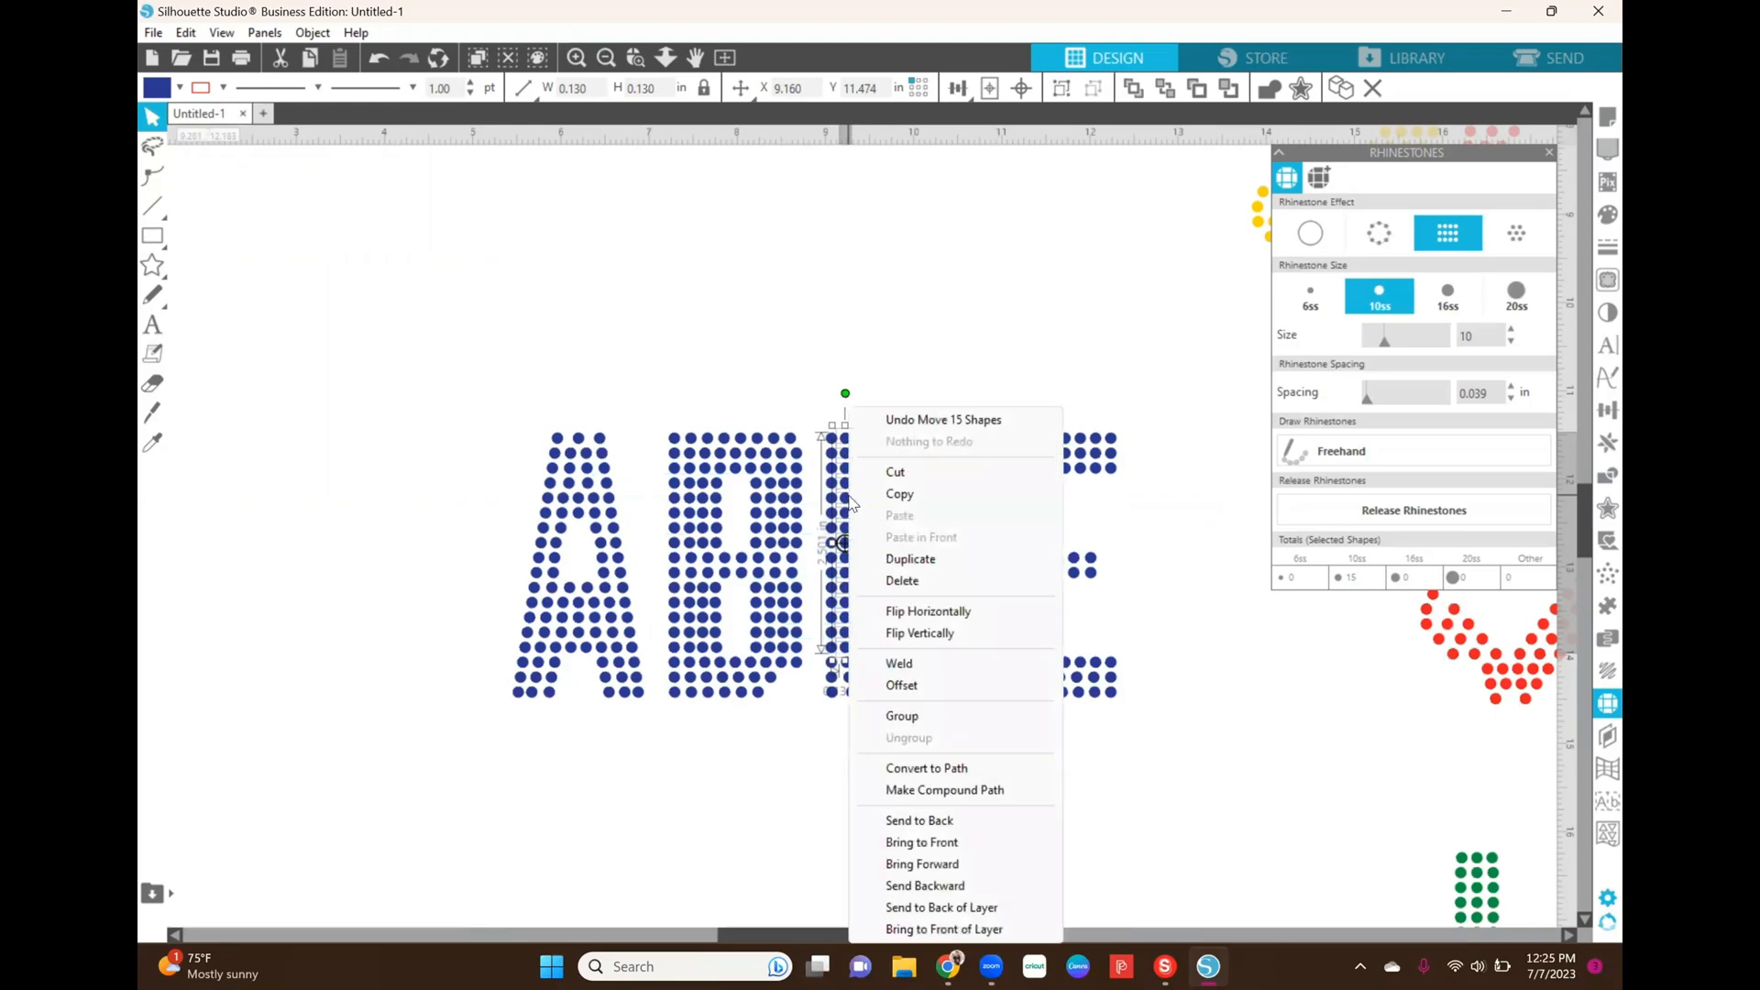
pyautogui.click(904, 559)
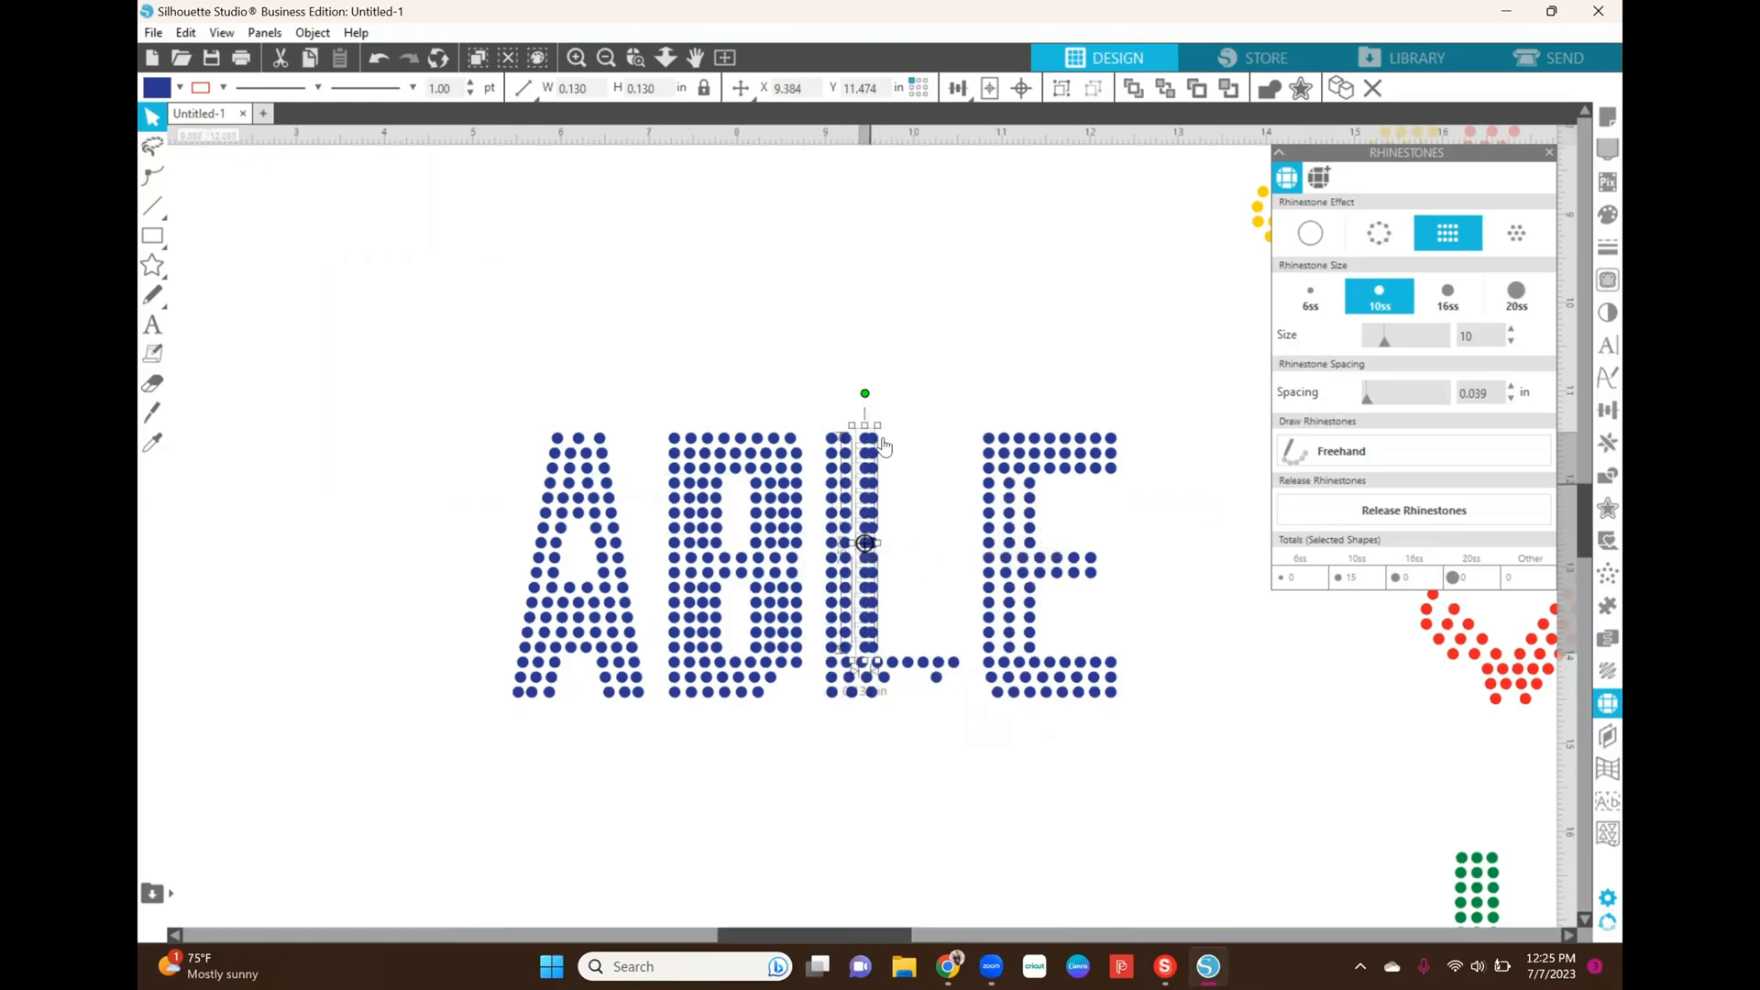
pyautogui.moveTo(870, 495); pyautogui.dragTo(865, 495)
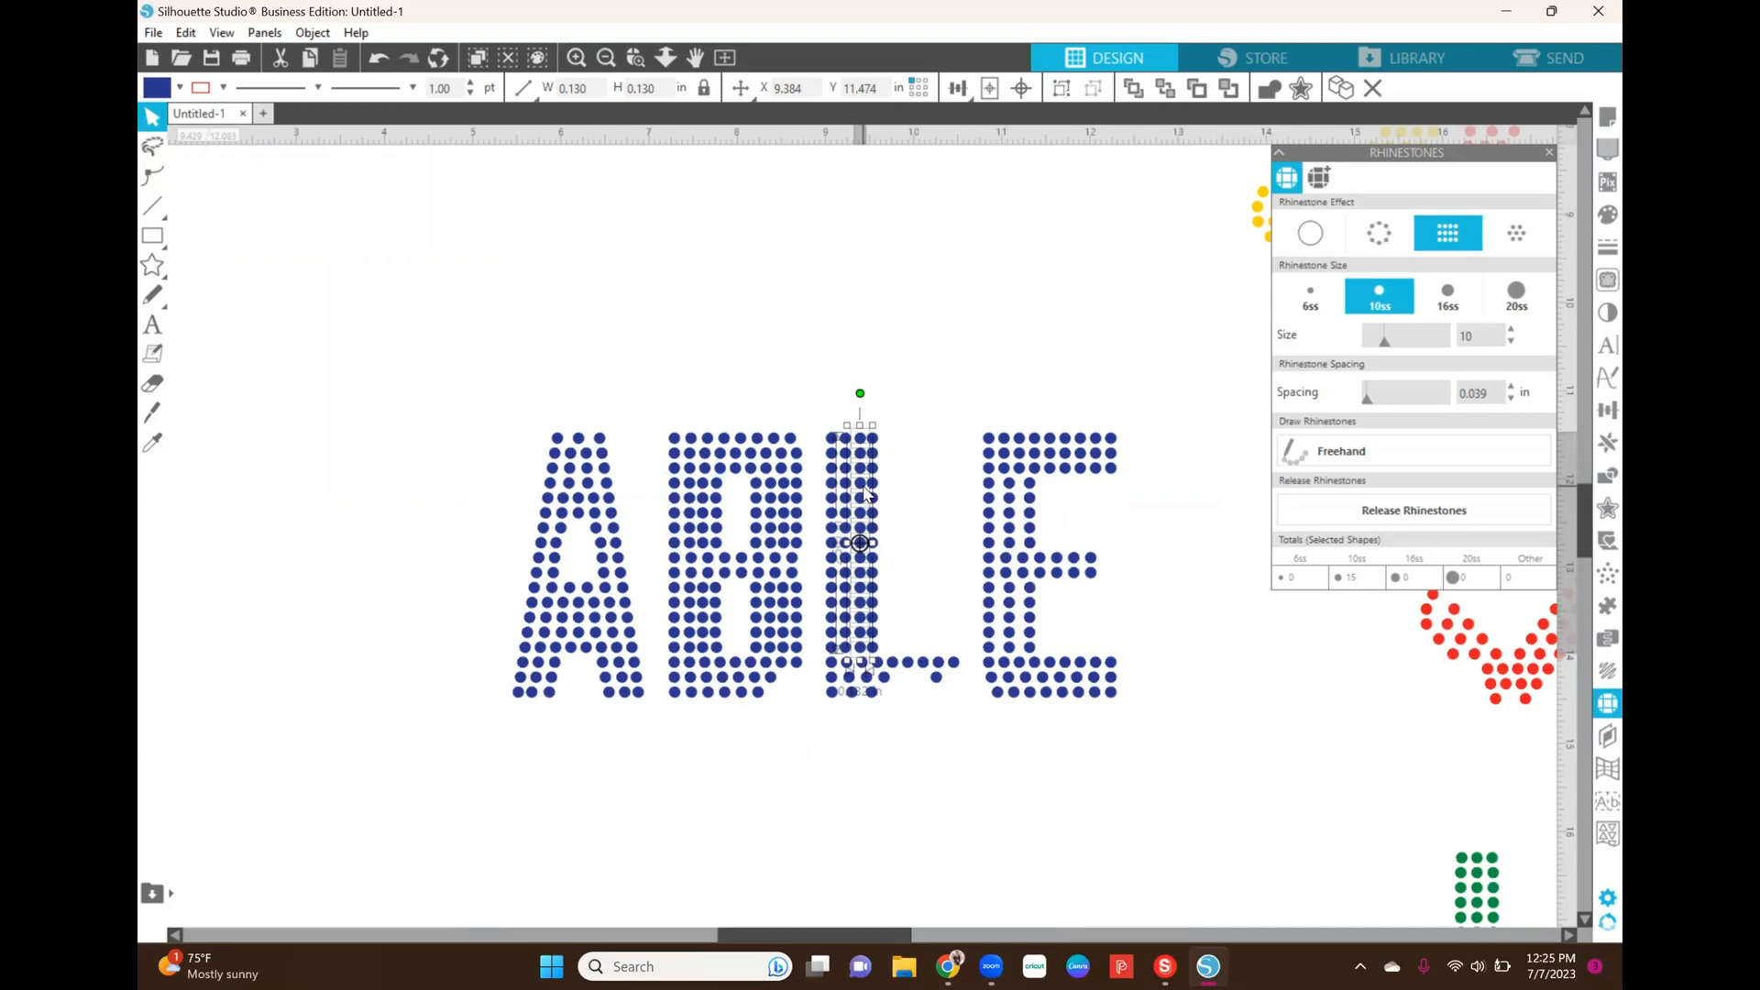
# Step: Line up the copied fifteen-stone column with the other columns of the L's stem and deselect it
pyautogui.moveTo(863, 494); pyautogui.dragTo(863, 494)
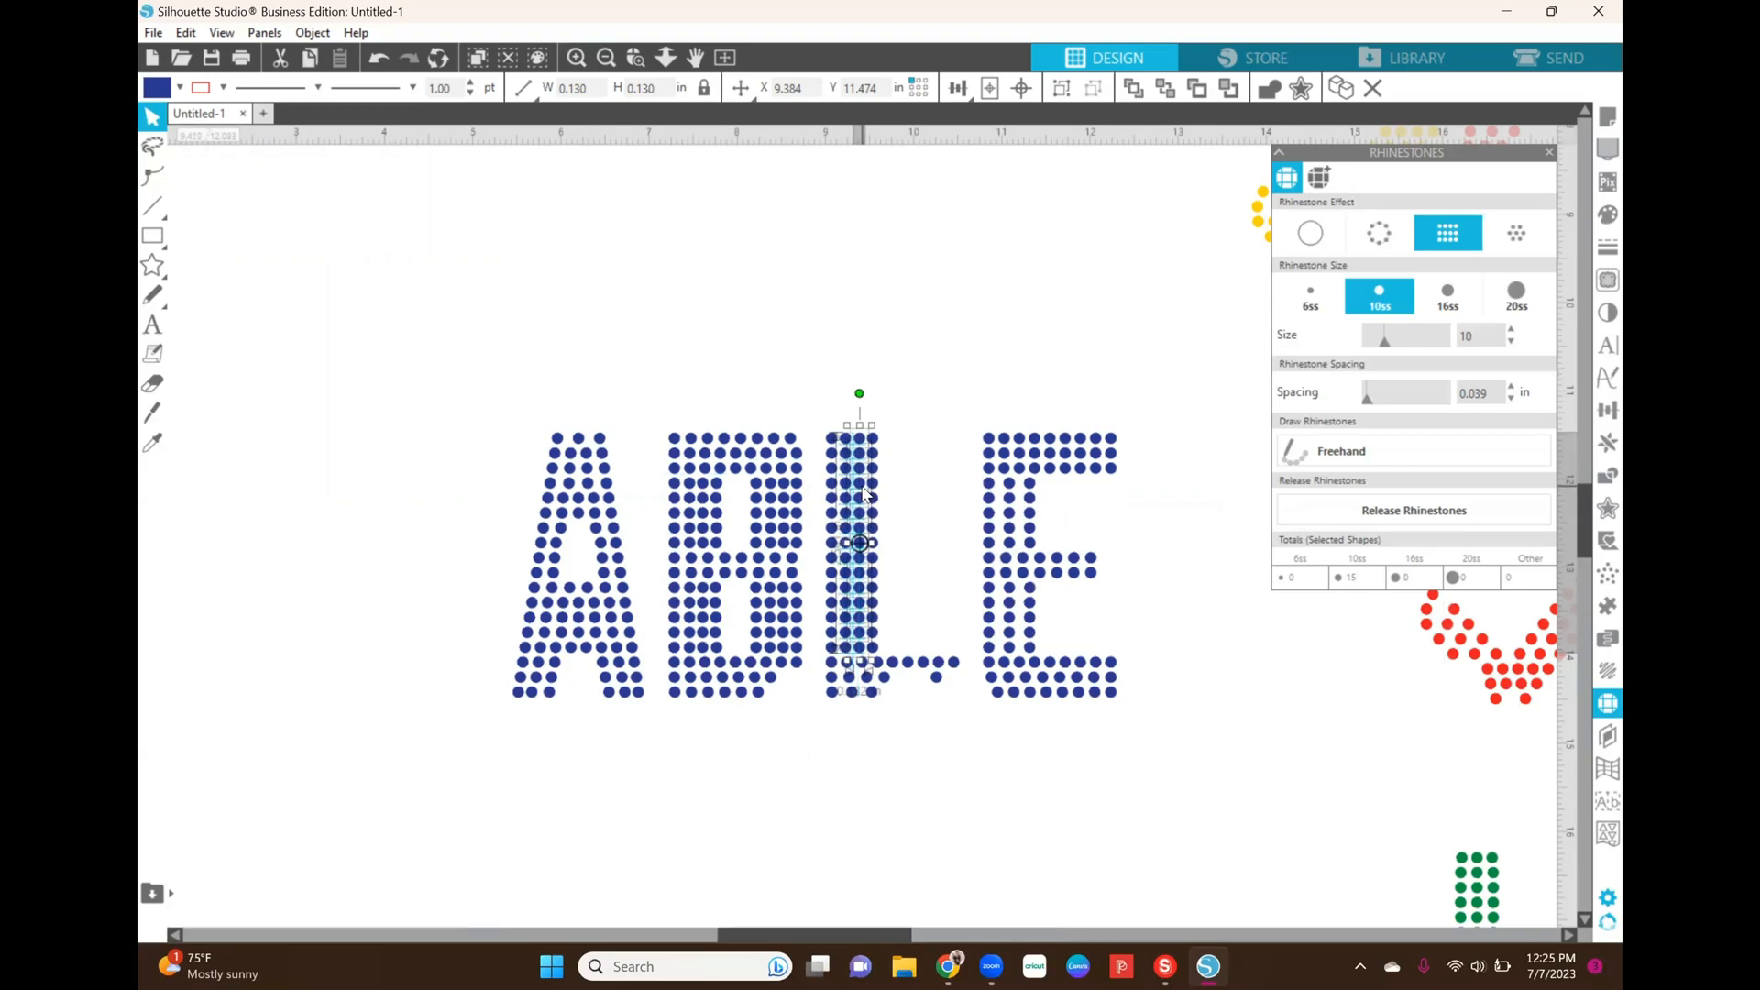
pyautogui.click(899, 384)
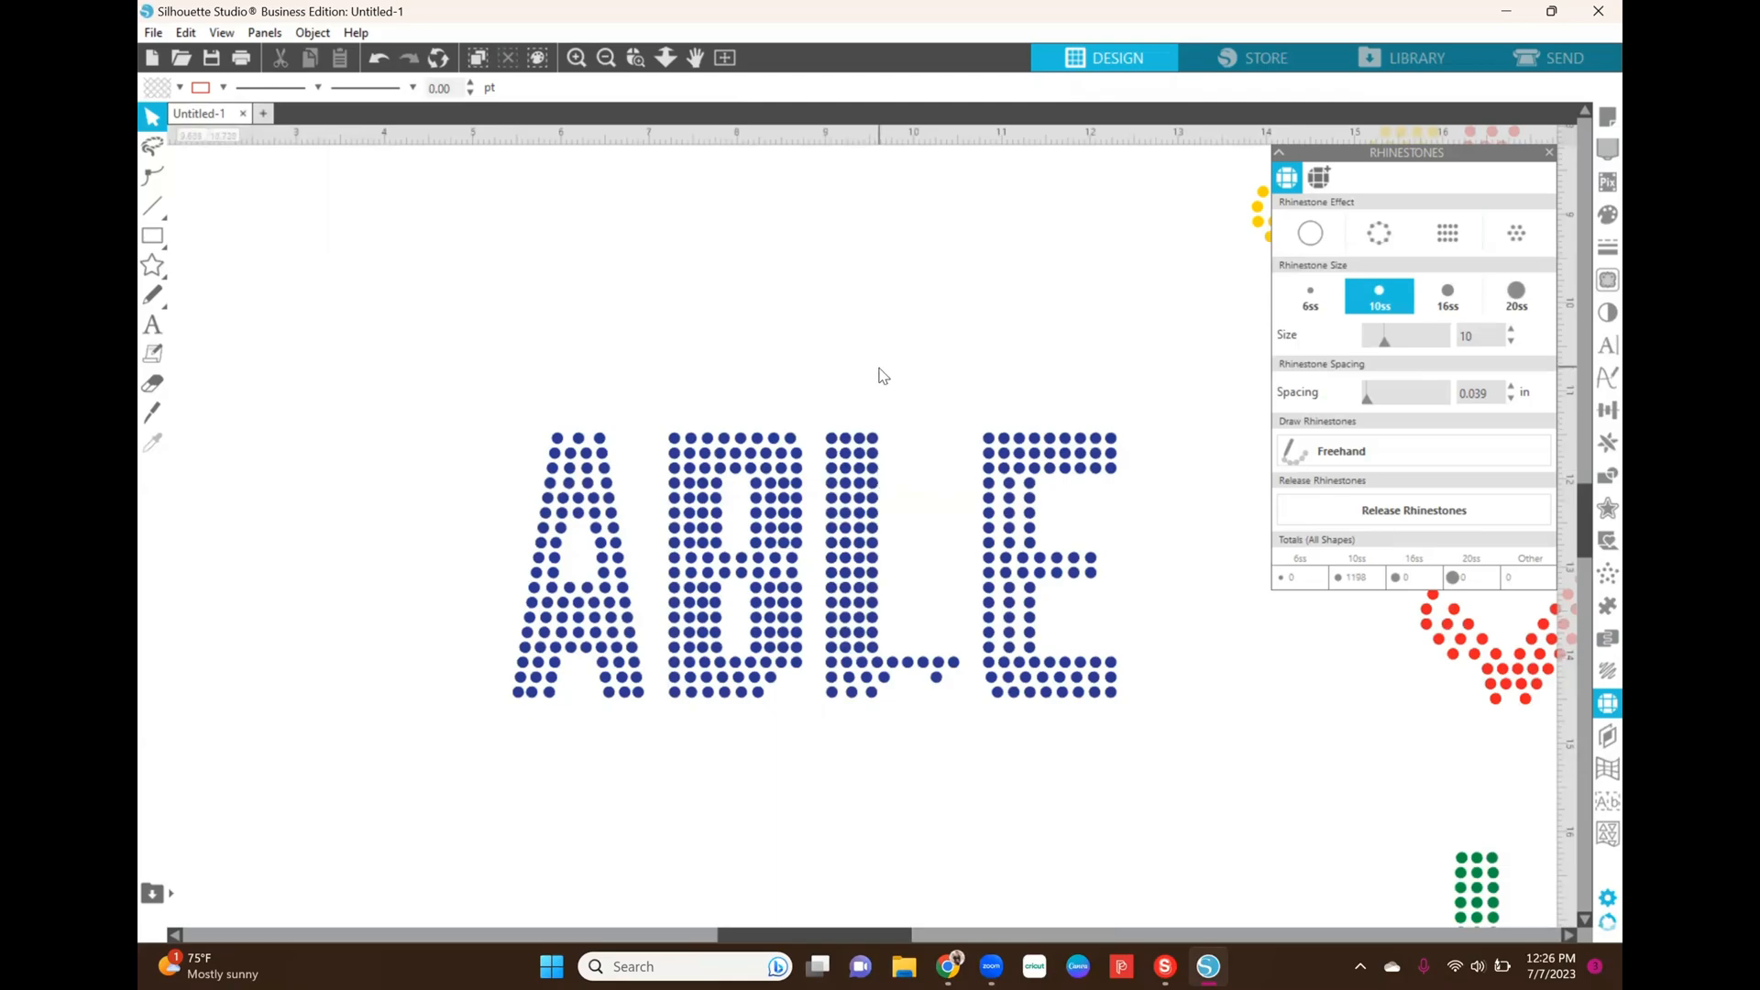
pyautogui.click(1013, 489)
pyautogui.keyDown('shift'); pyautogui.click(1011, 500); pyautogui.keyUp('shift')
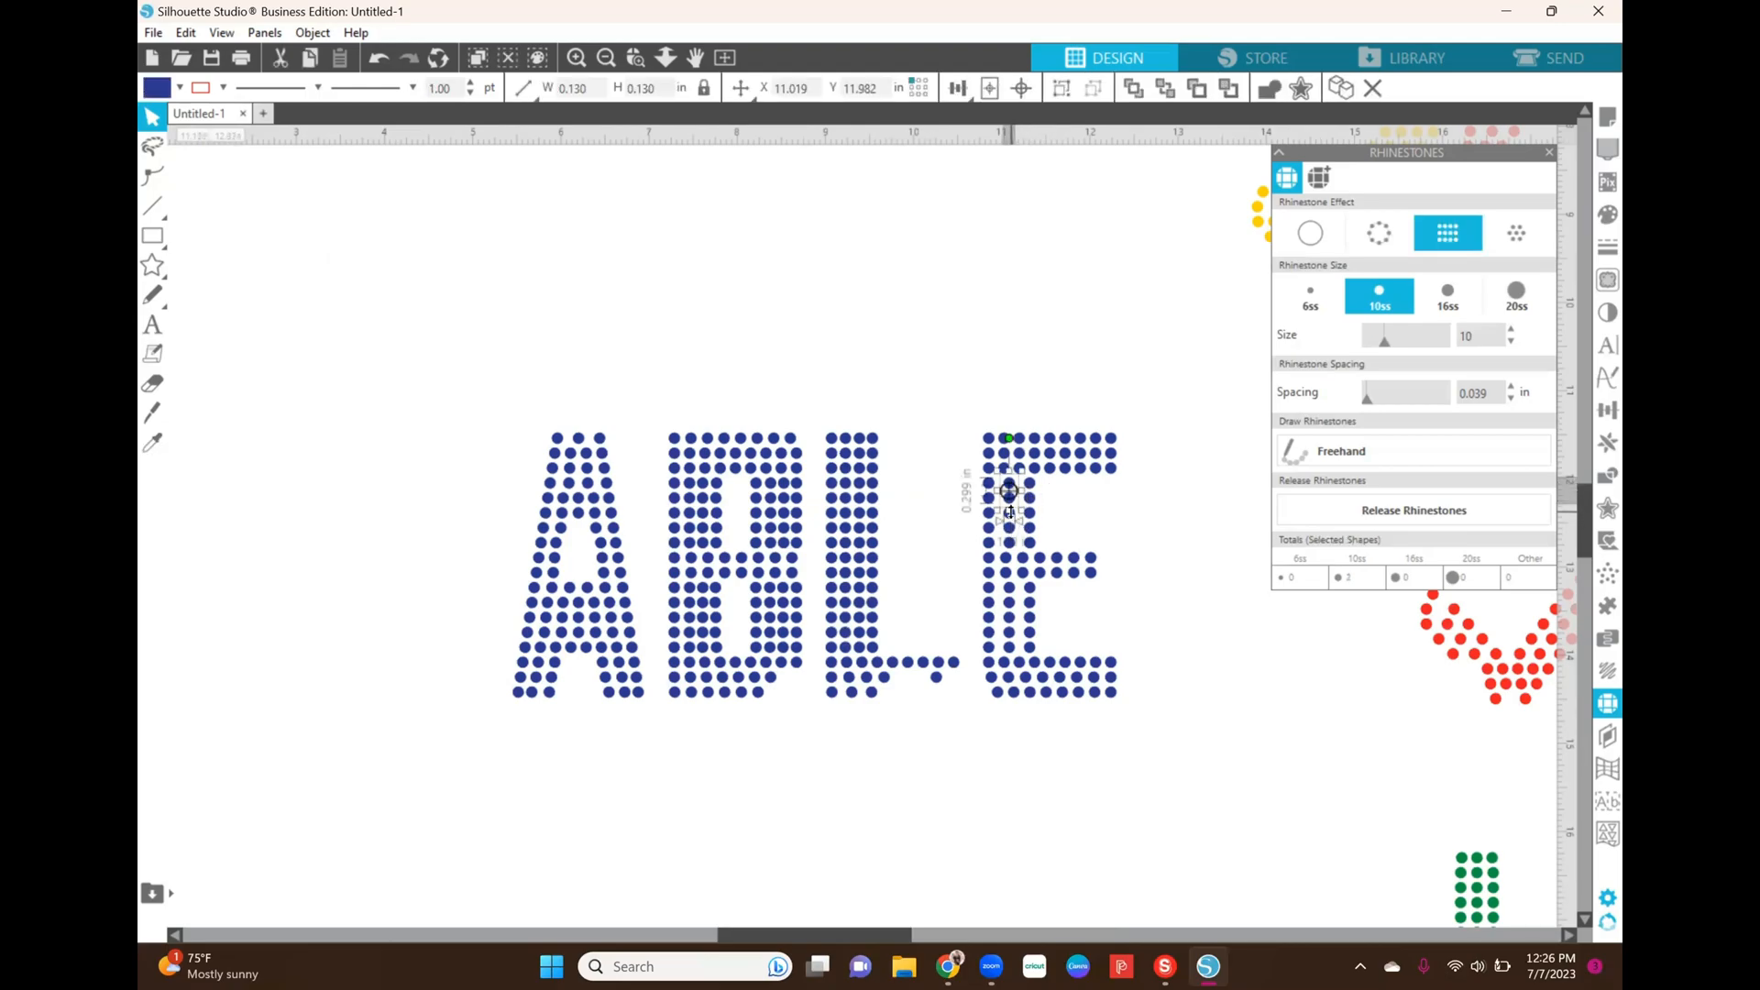
pyautogui.keyDown('shift'); pyautogui.click(1010, 527); pyautogui.keyUp('shift')
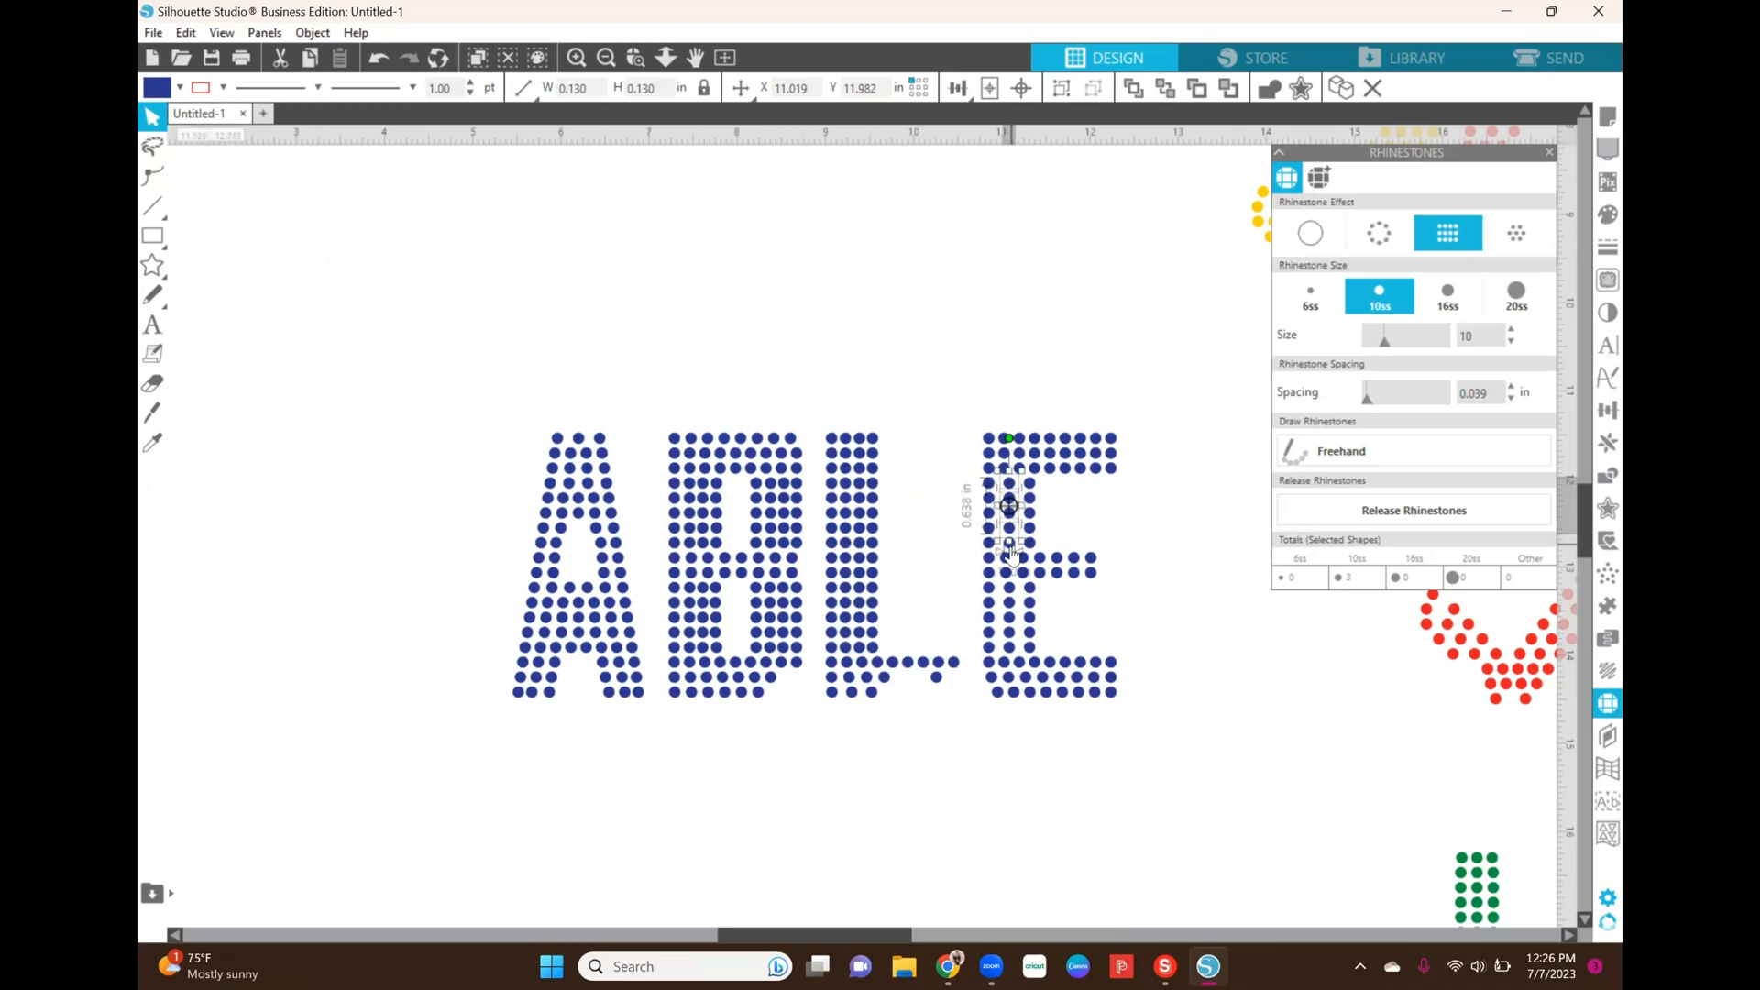
pyautogui.keyDown('shift'); pyautogui.click(1010, 555); pyautogui.keyUp('shift')
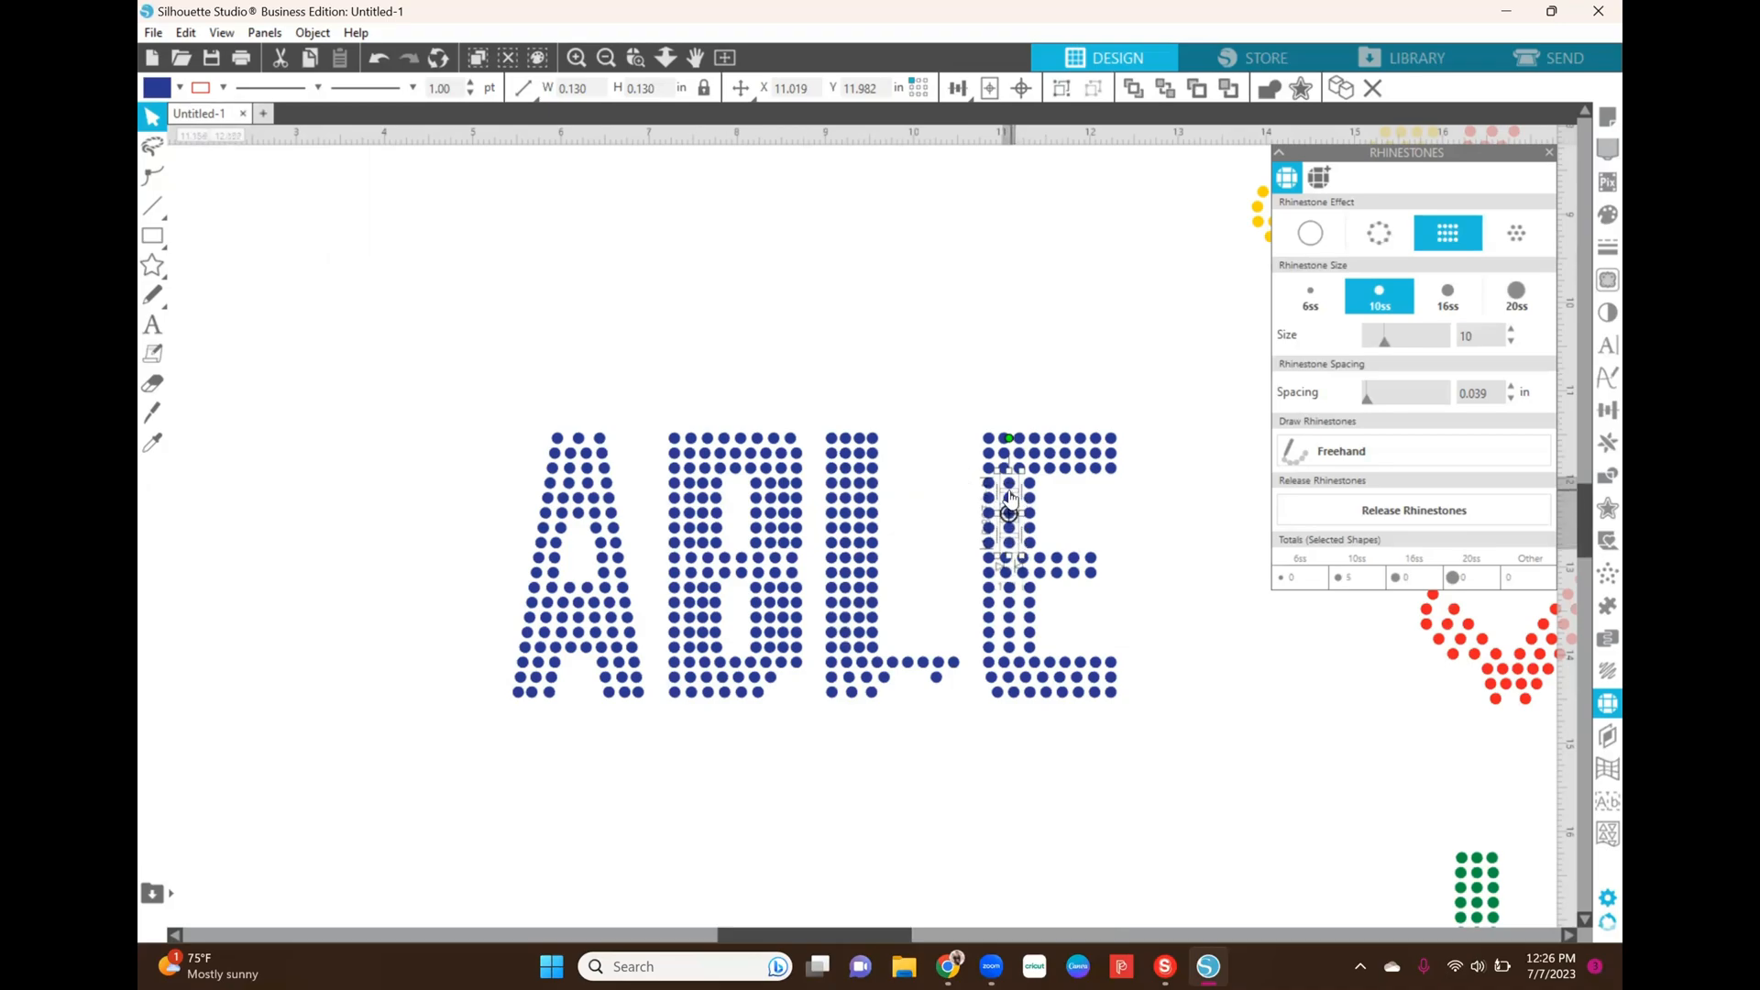
pyautogui.rightClick(1014, 497)
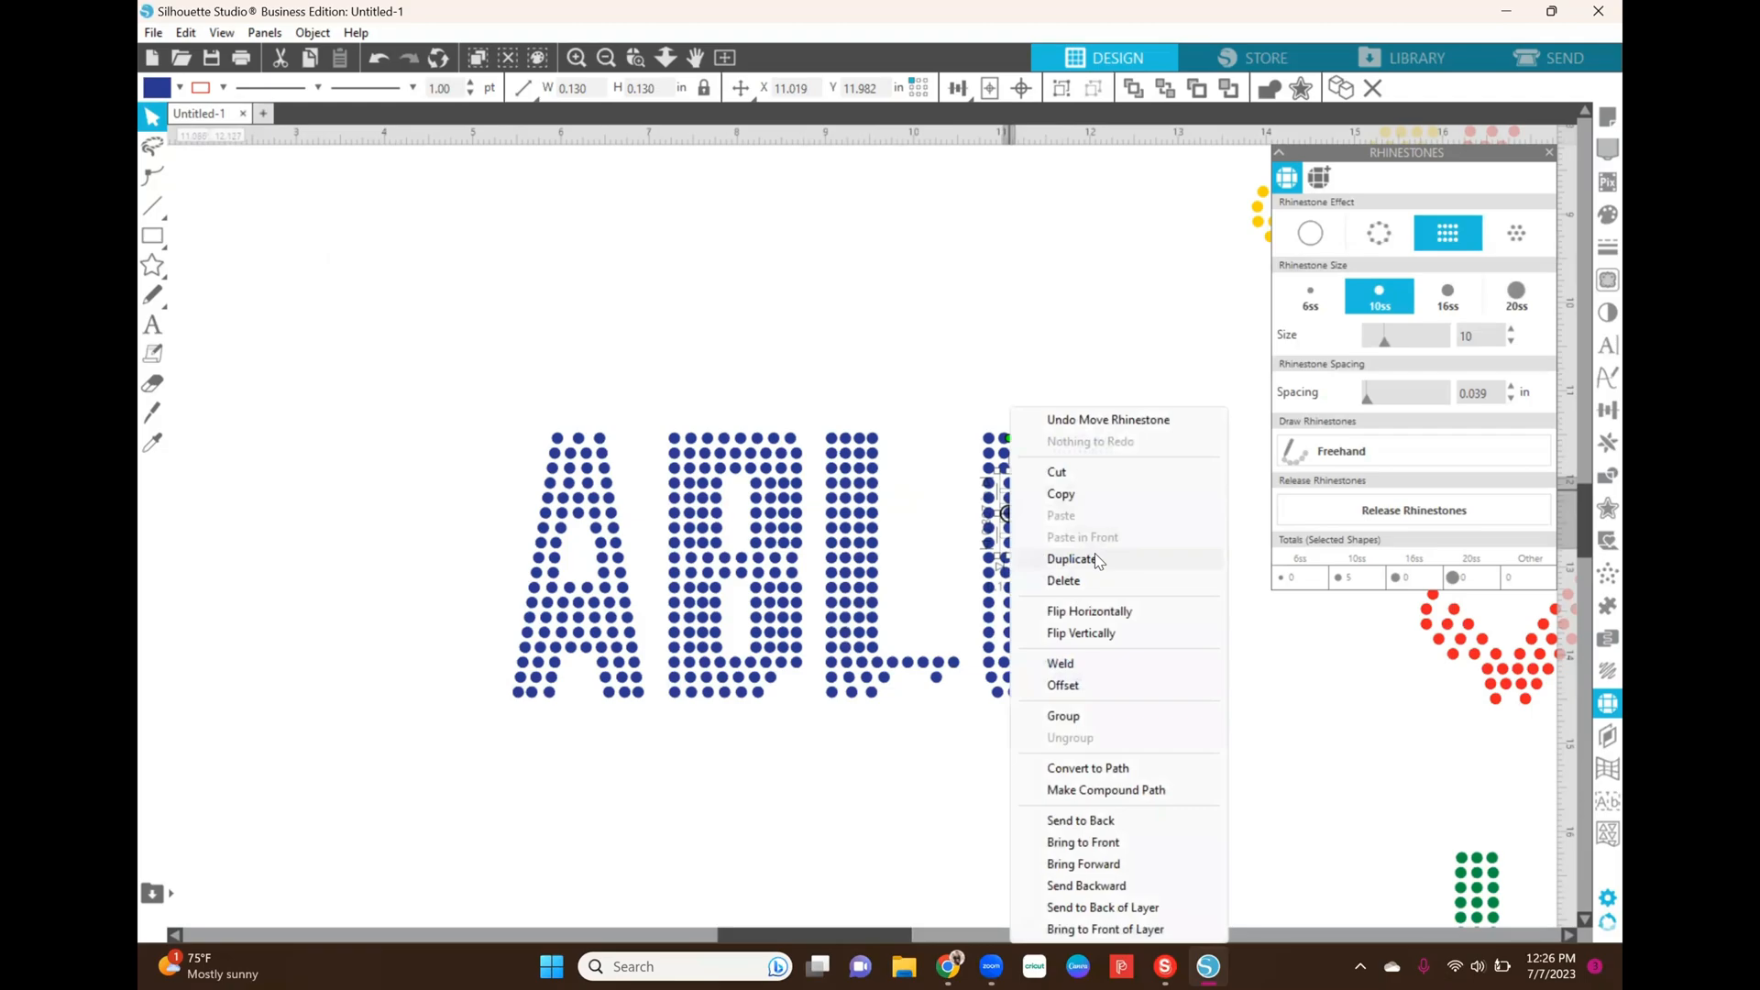
pyautogui.click(1252, 634)
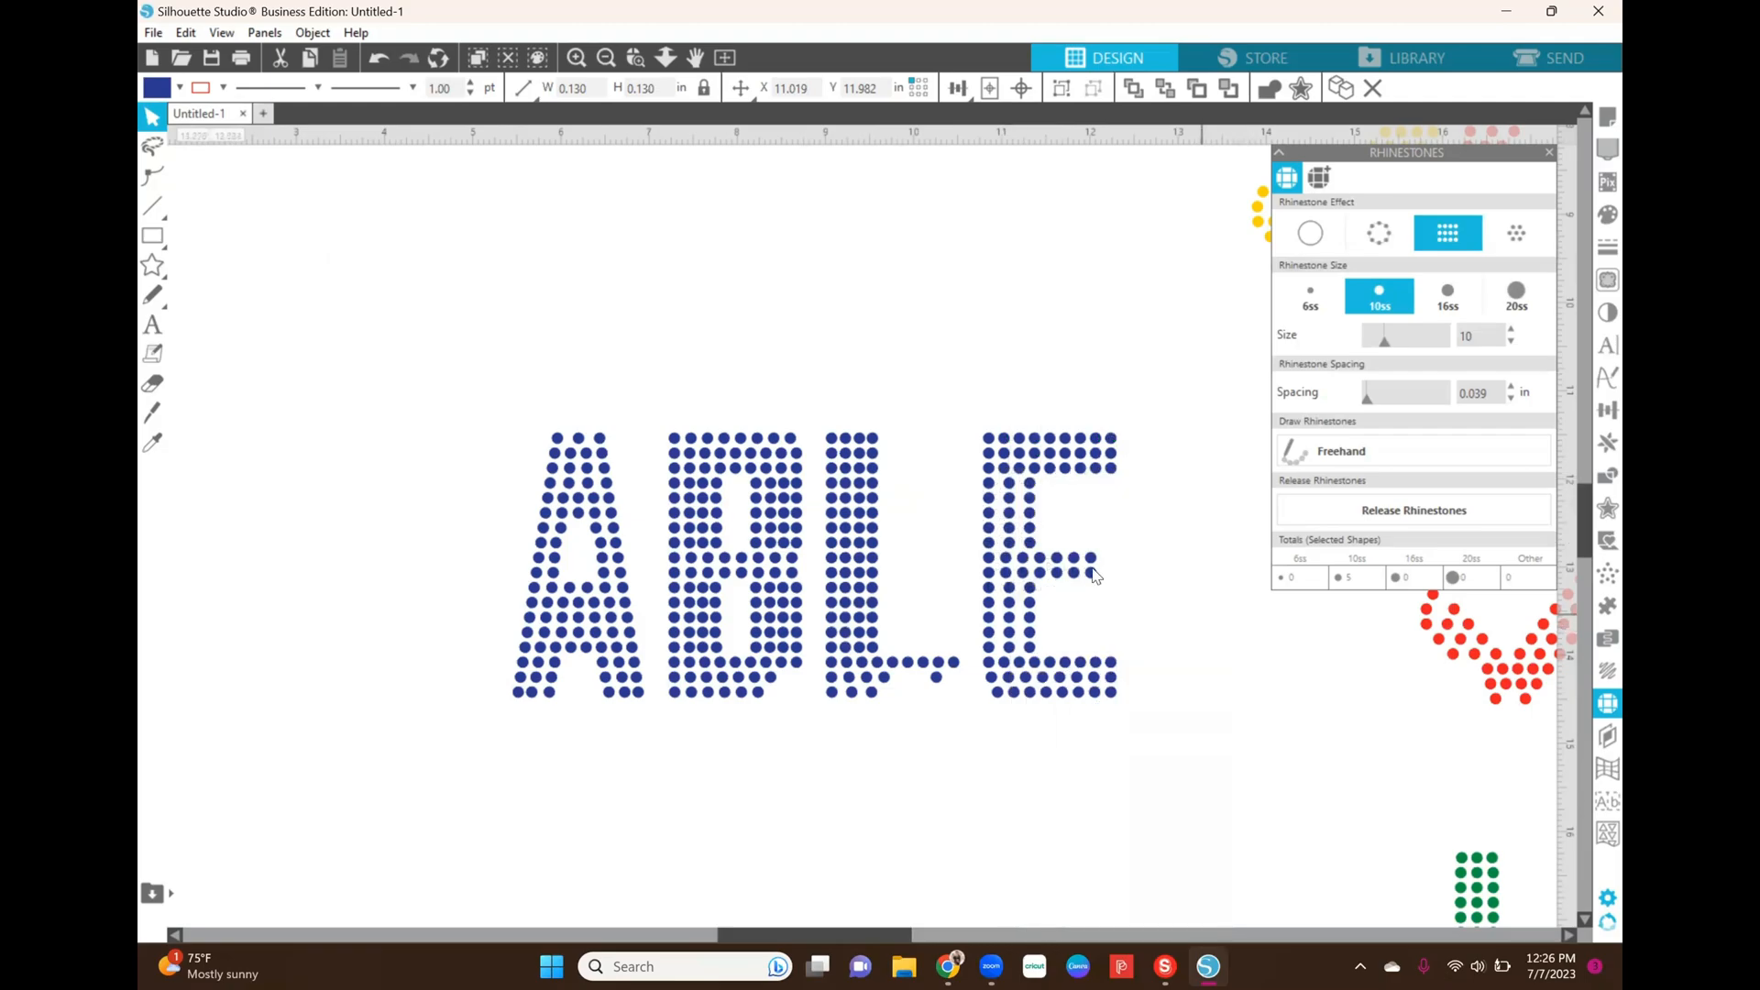
pyautogui.click(1009, 489)
pyautogui.keyDown('shift'); pyautogui.click(1010, 527); pyautogui.keyUp('shift')
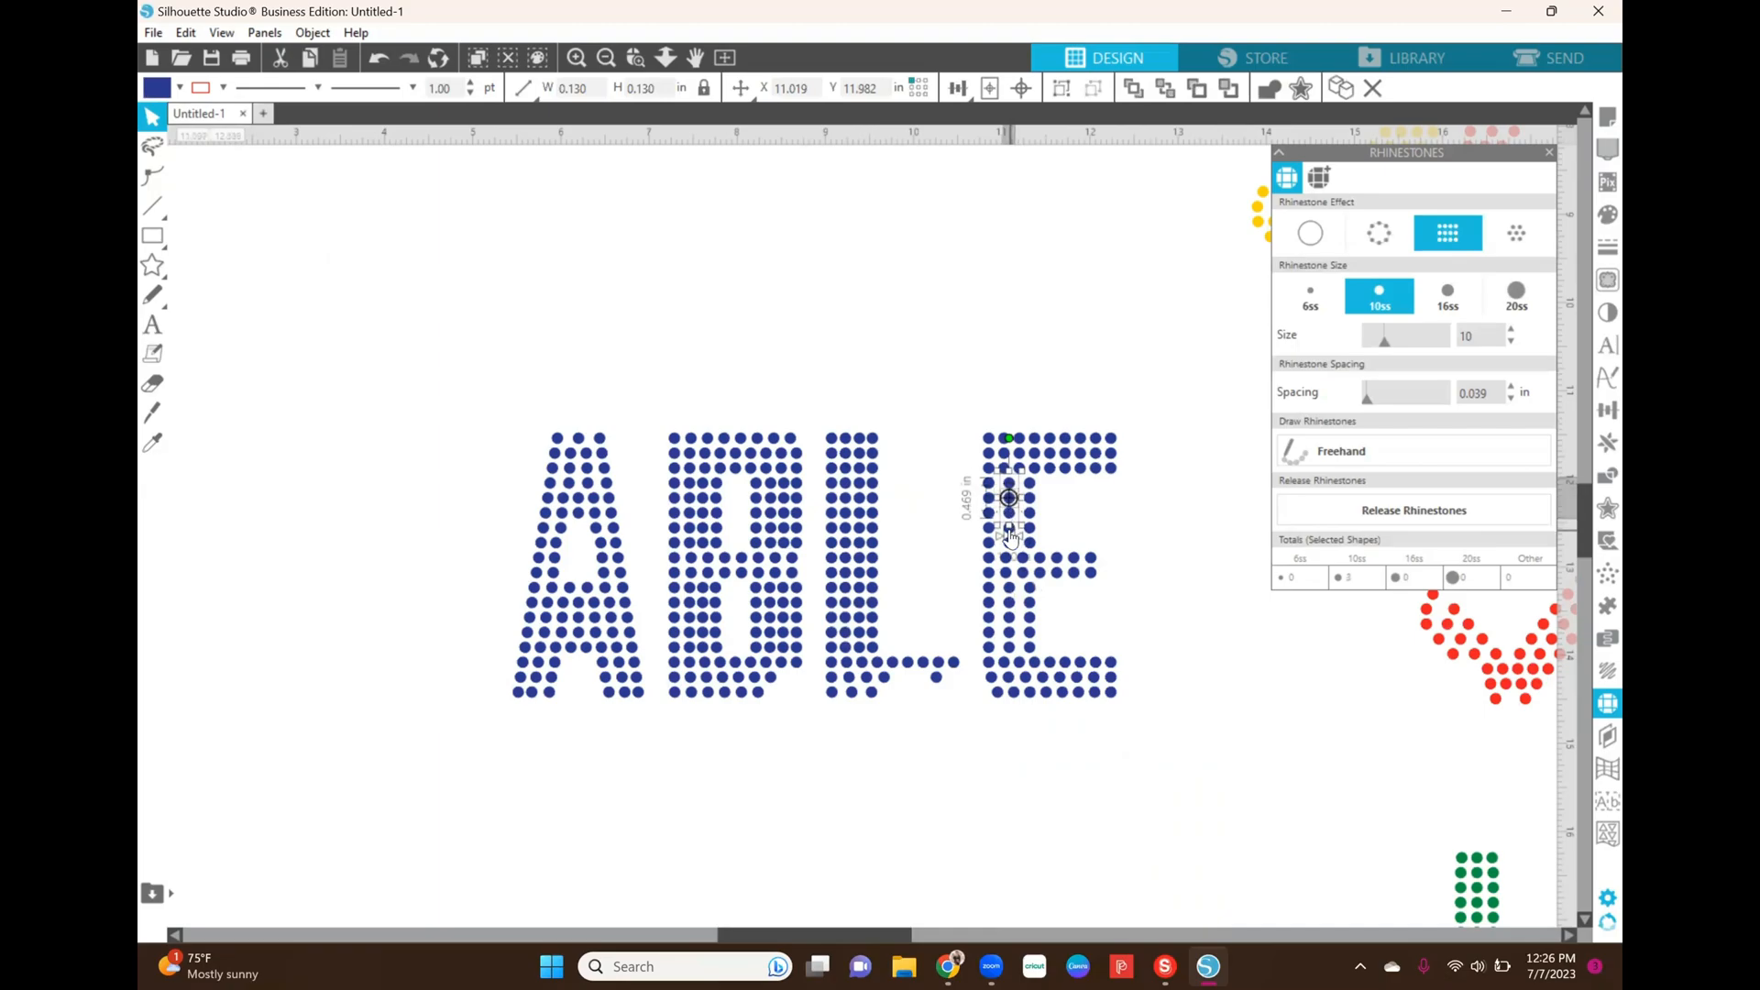
pyautogui.keyDown('shift'); pyautogui.click(1010, 541); pyautogui.keyUp('shift')
pyautogui.keyDown('shift'); pyautogui.click(1009, 556); pyautogui.keyUp('shift')
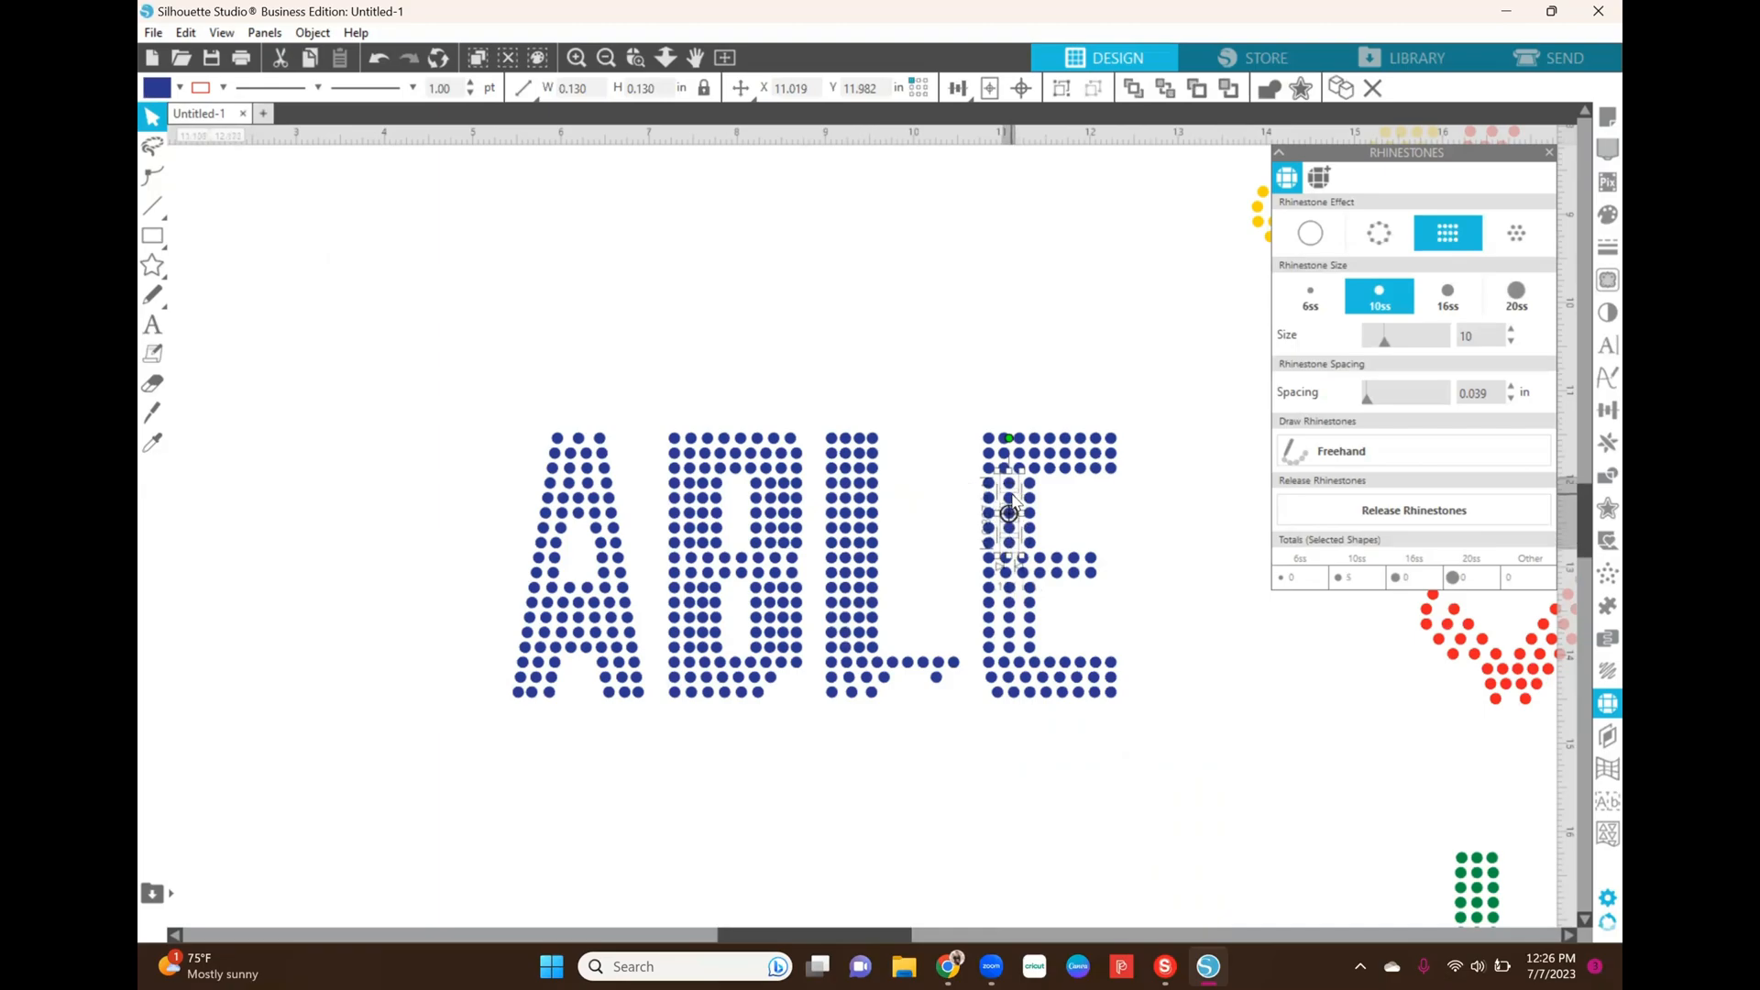
pyautogui.click(1010, 499)
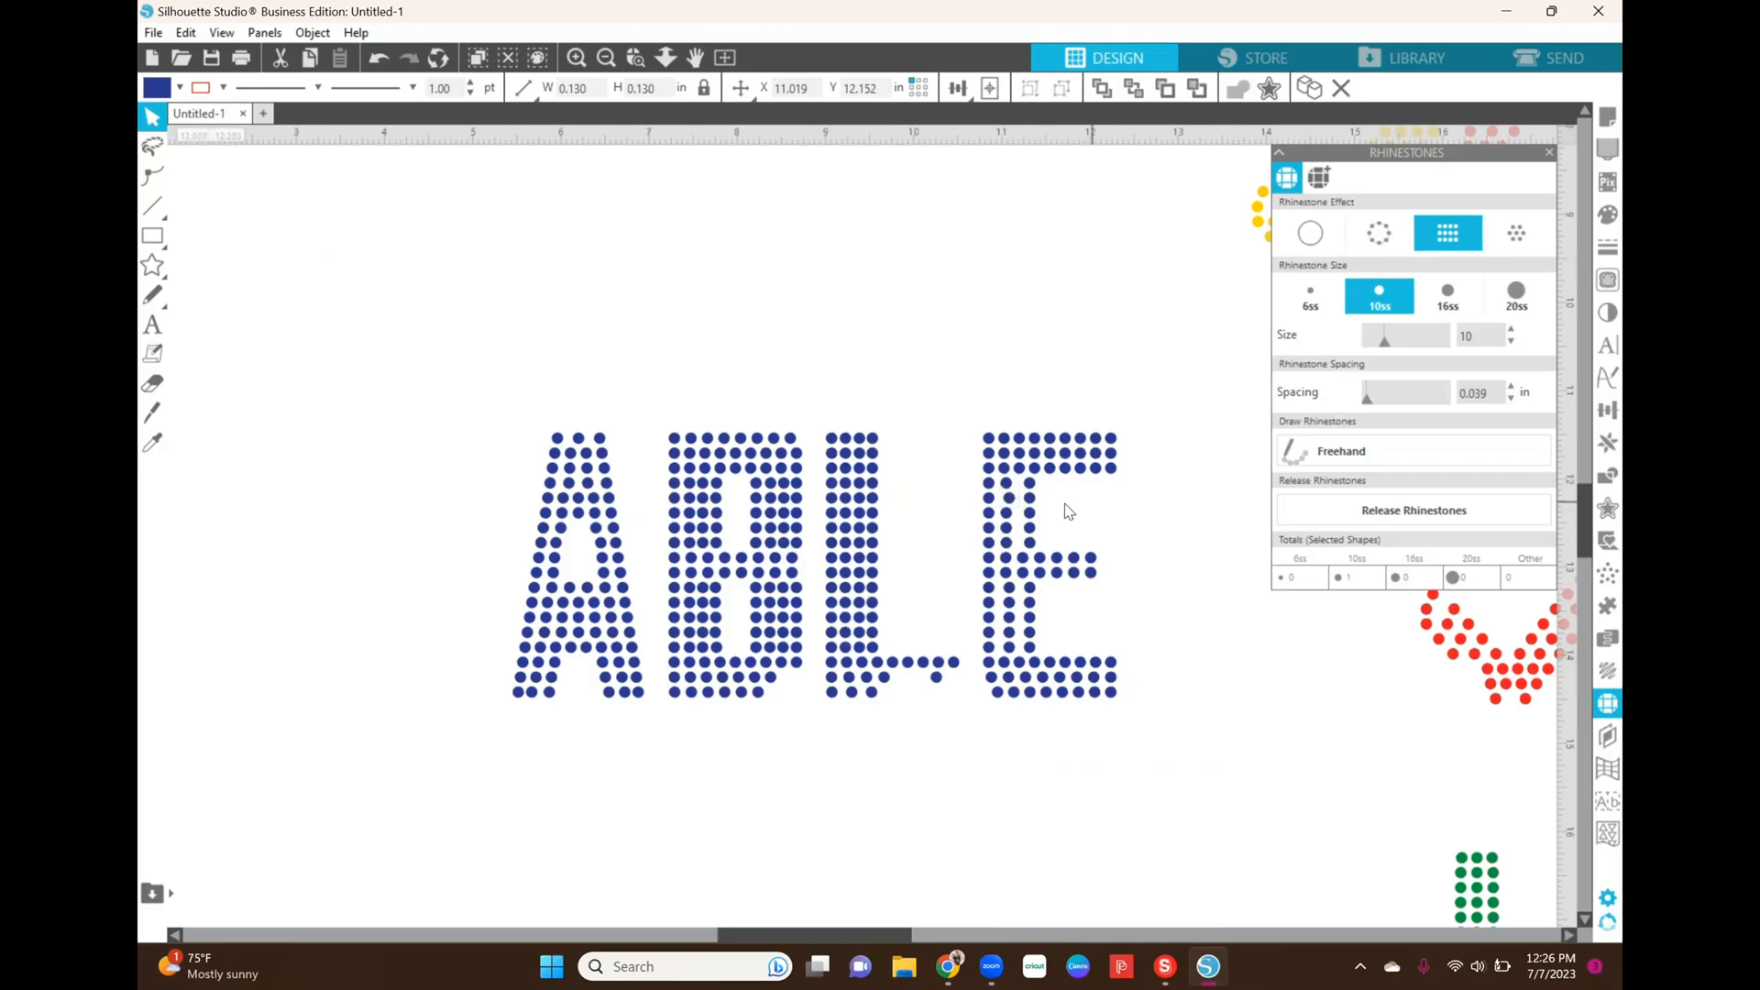
pyautogui.click(1006, 502)
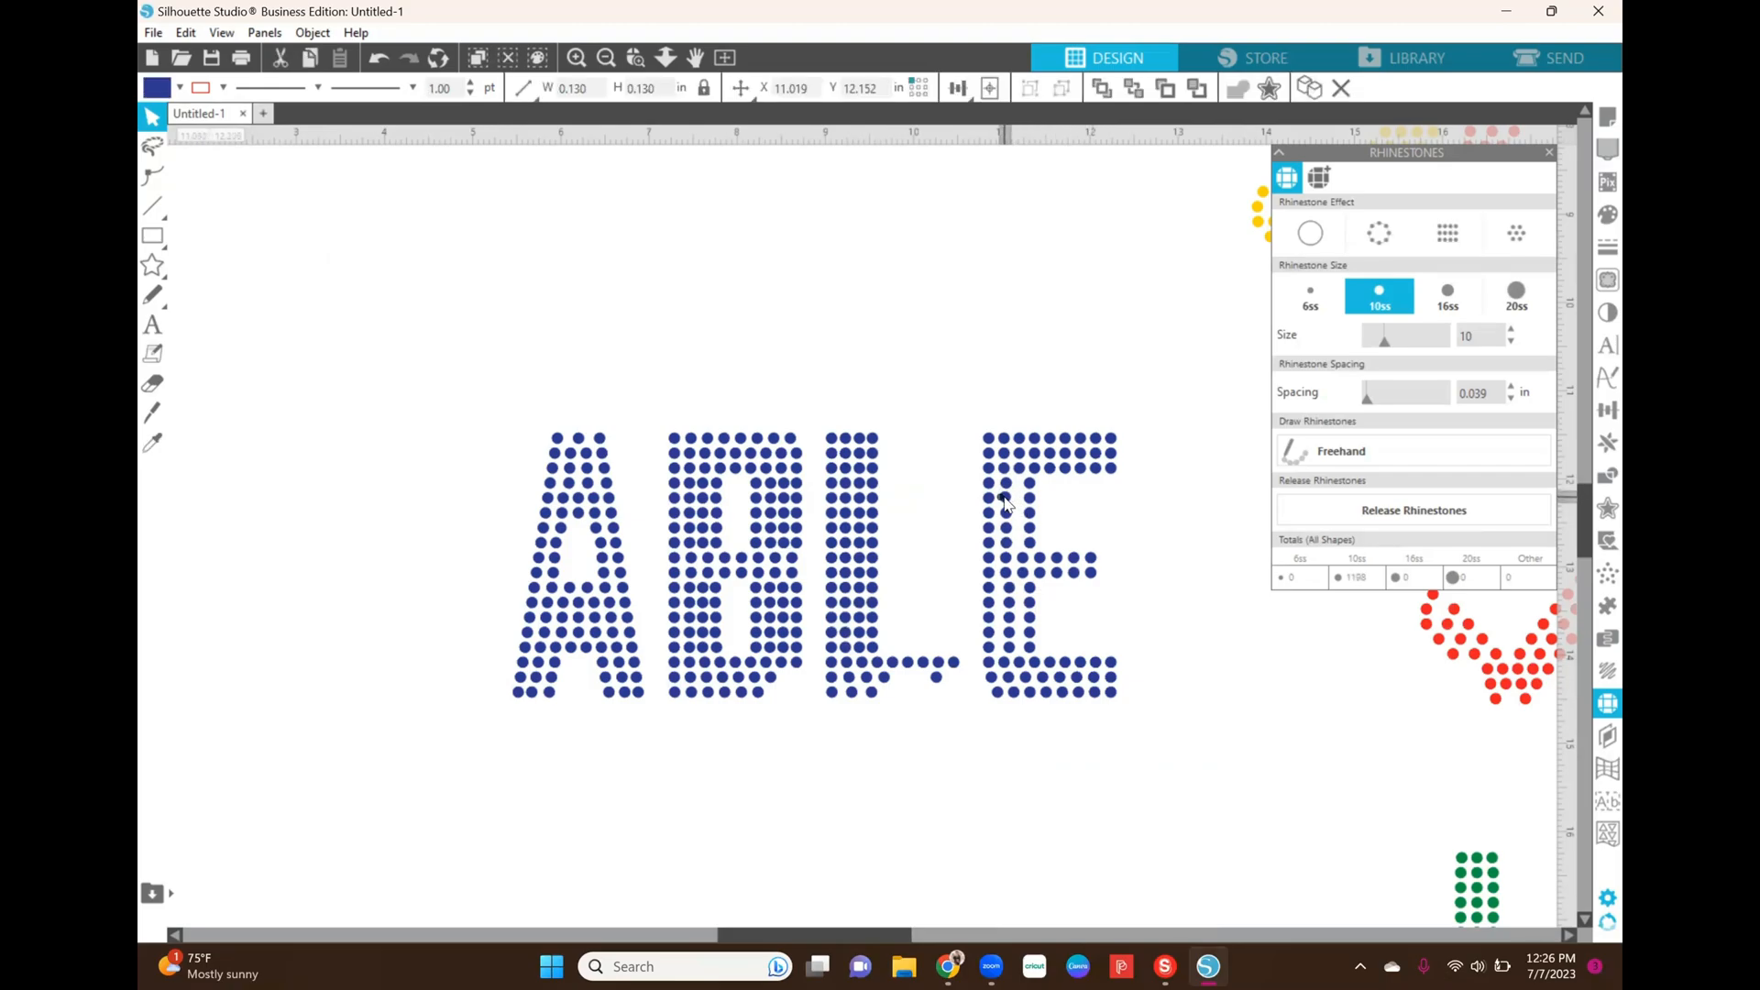
# Step: Select the five middle-column stones in the upper part of the blue E's stem and move them left, closer to the outer column
pyautogui.click(1009, 487)
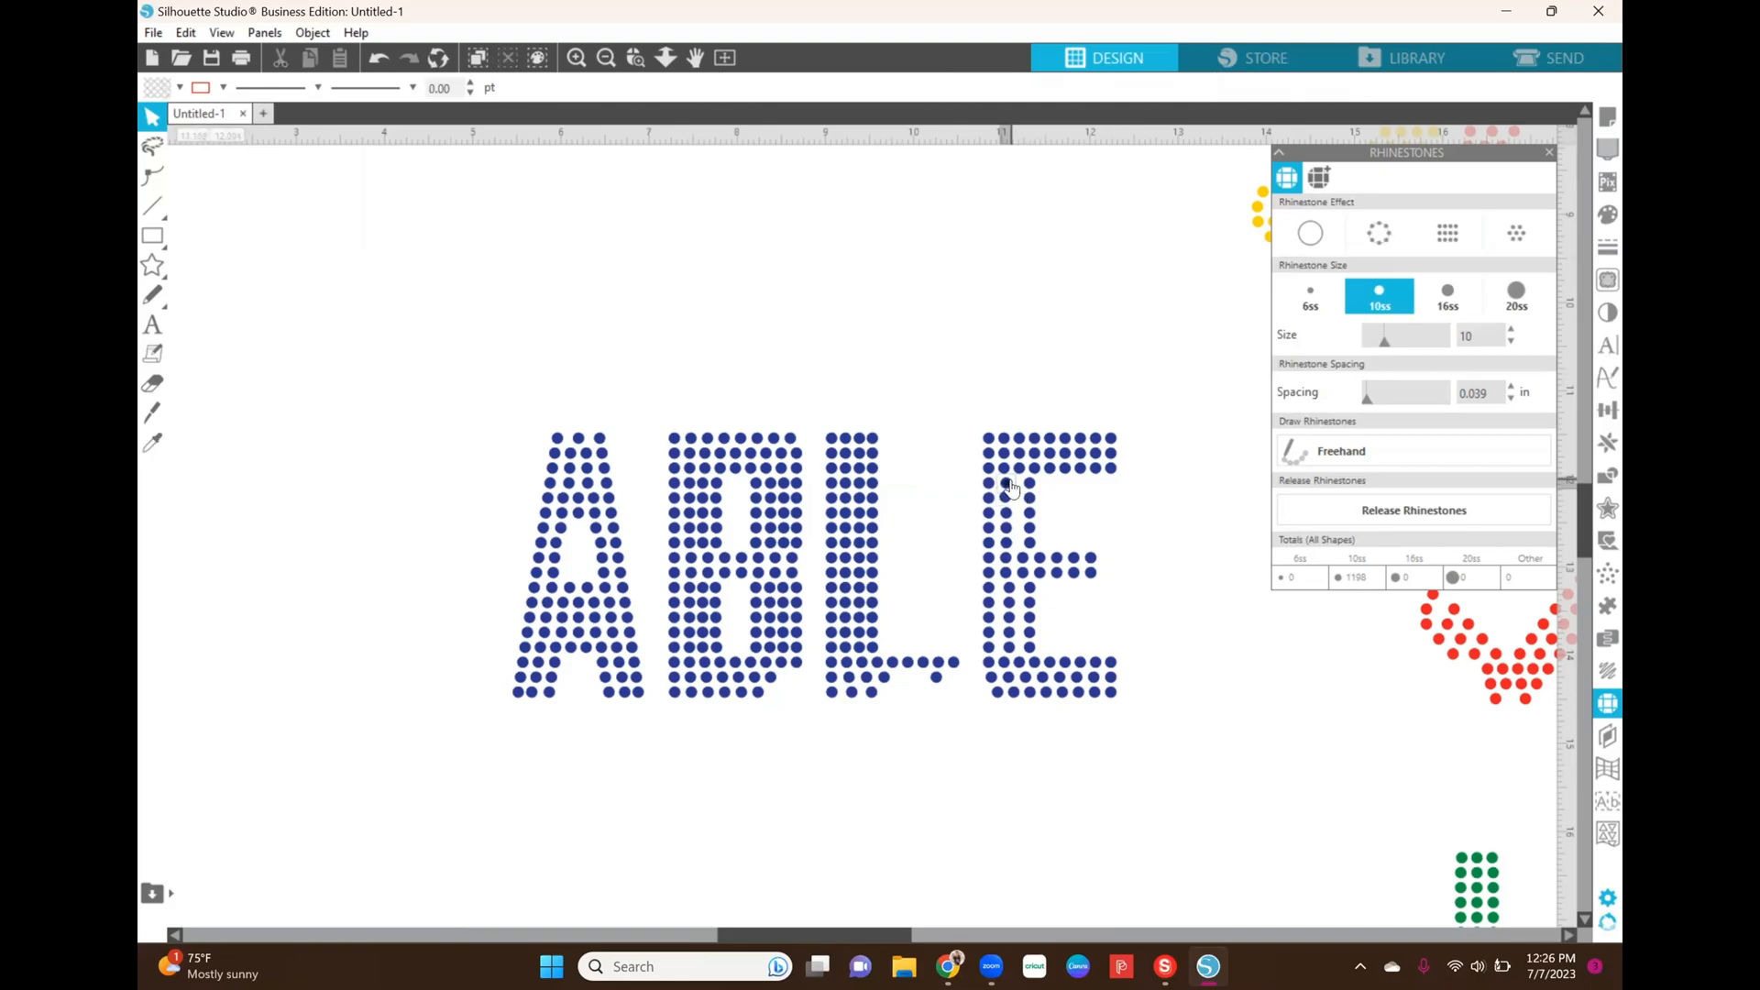
pyautogui.click(1009, 487)
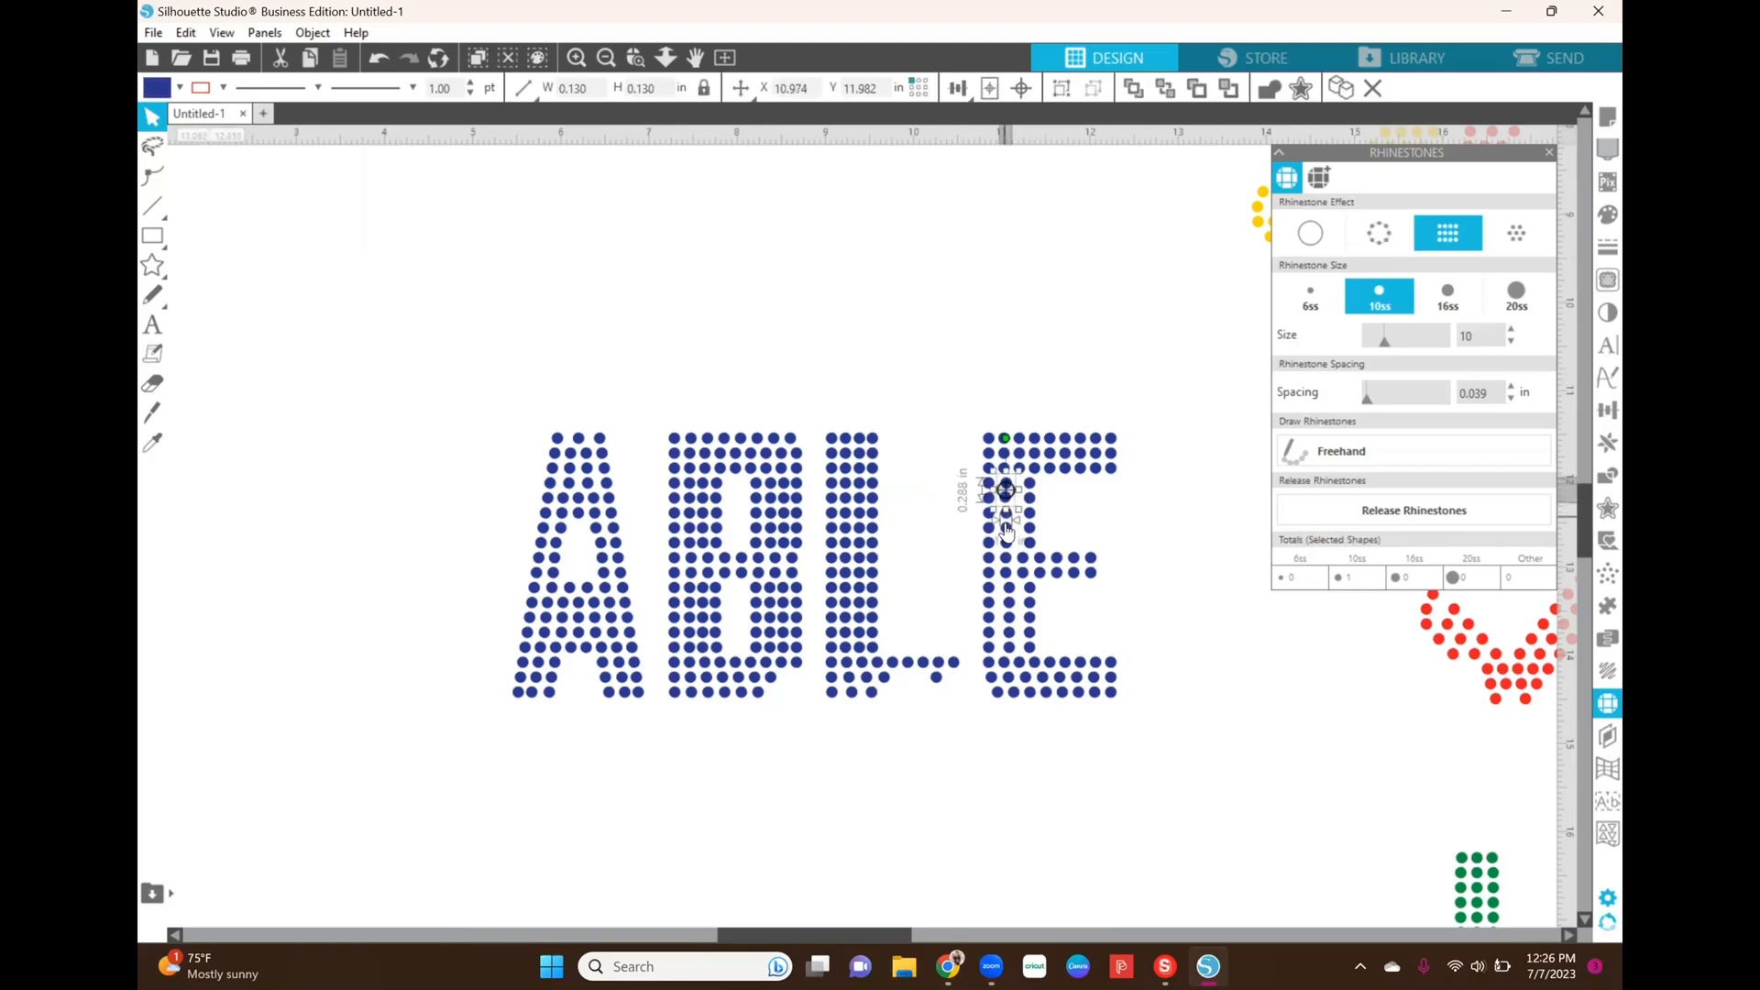
pyautogui.keyDown('shift'); pyautogui.click(1006, 528); pyautogui.keyUp('shift')
pyautogui.keyDown('shift'); pyautogui.click(1006, 543); pyautogui.keyUp('shift')
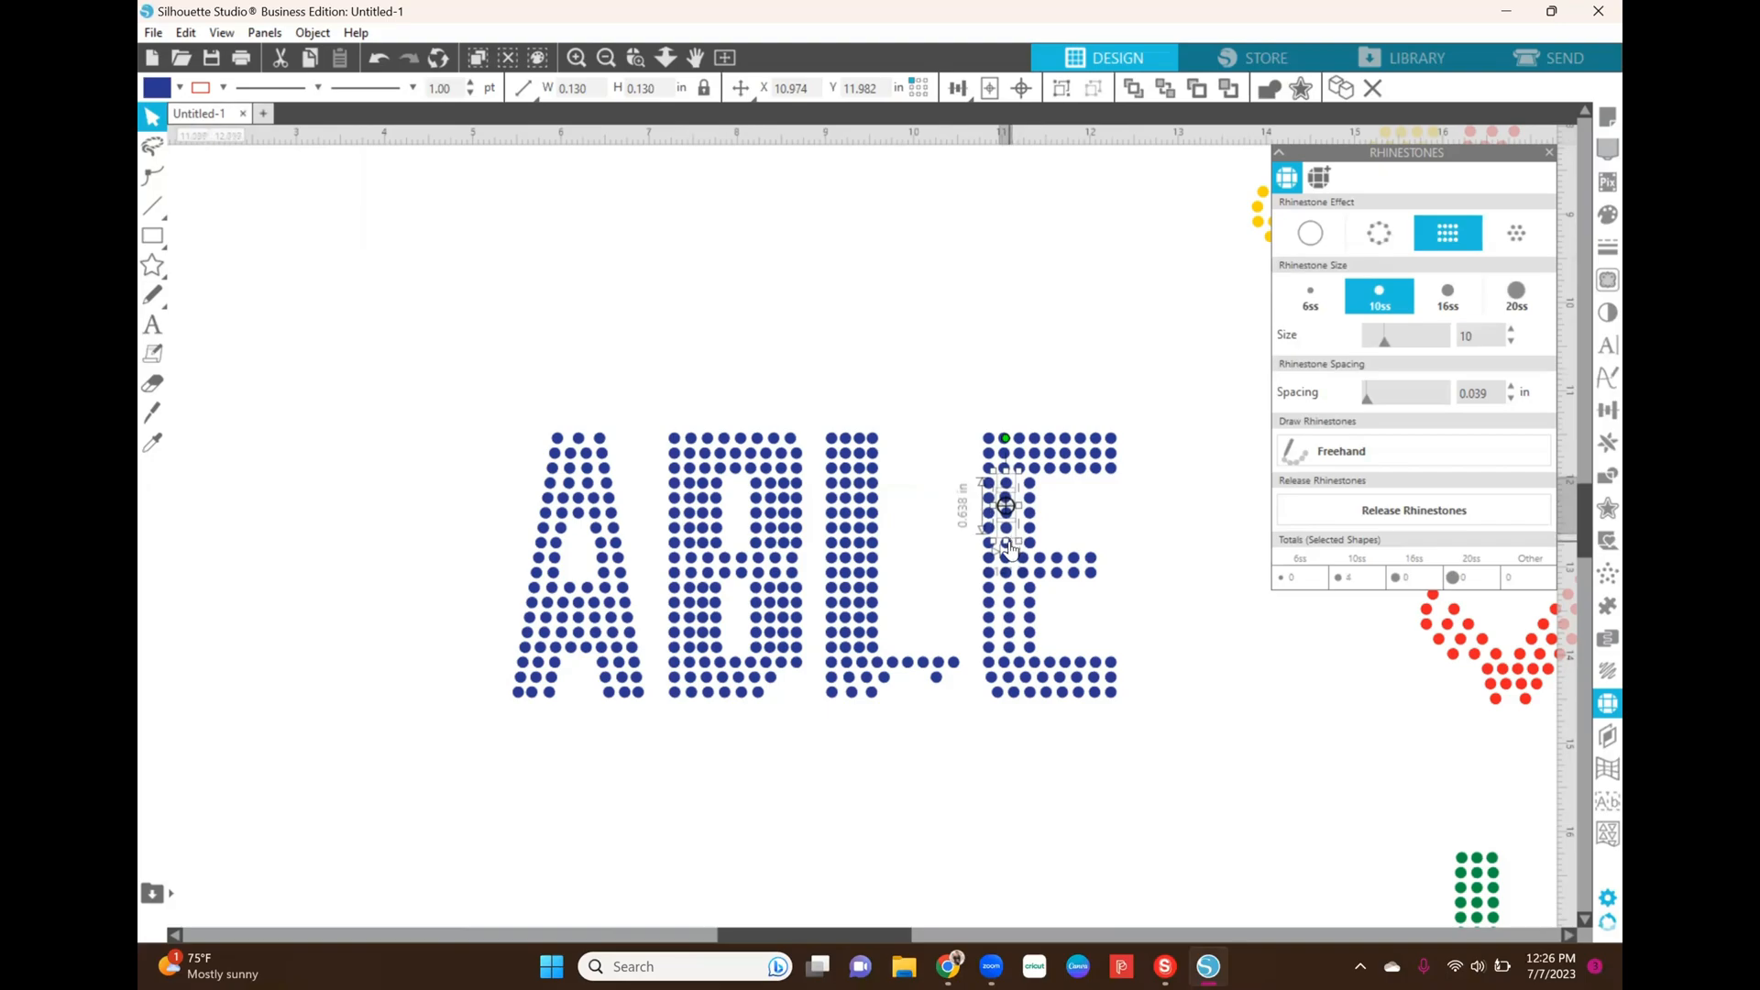
pyautogui.keyDown('shift'); pyautogui.click(1008, 557); pyautogui.keyUp('shift')
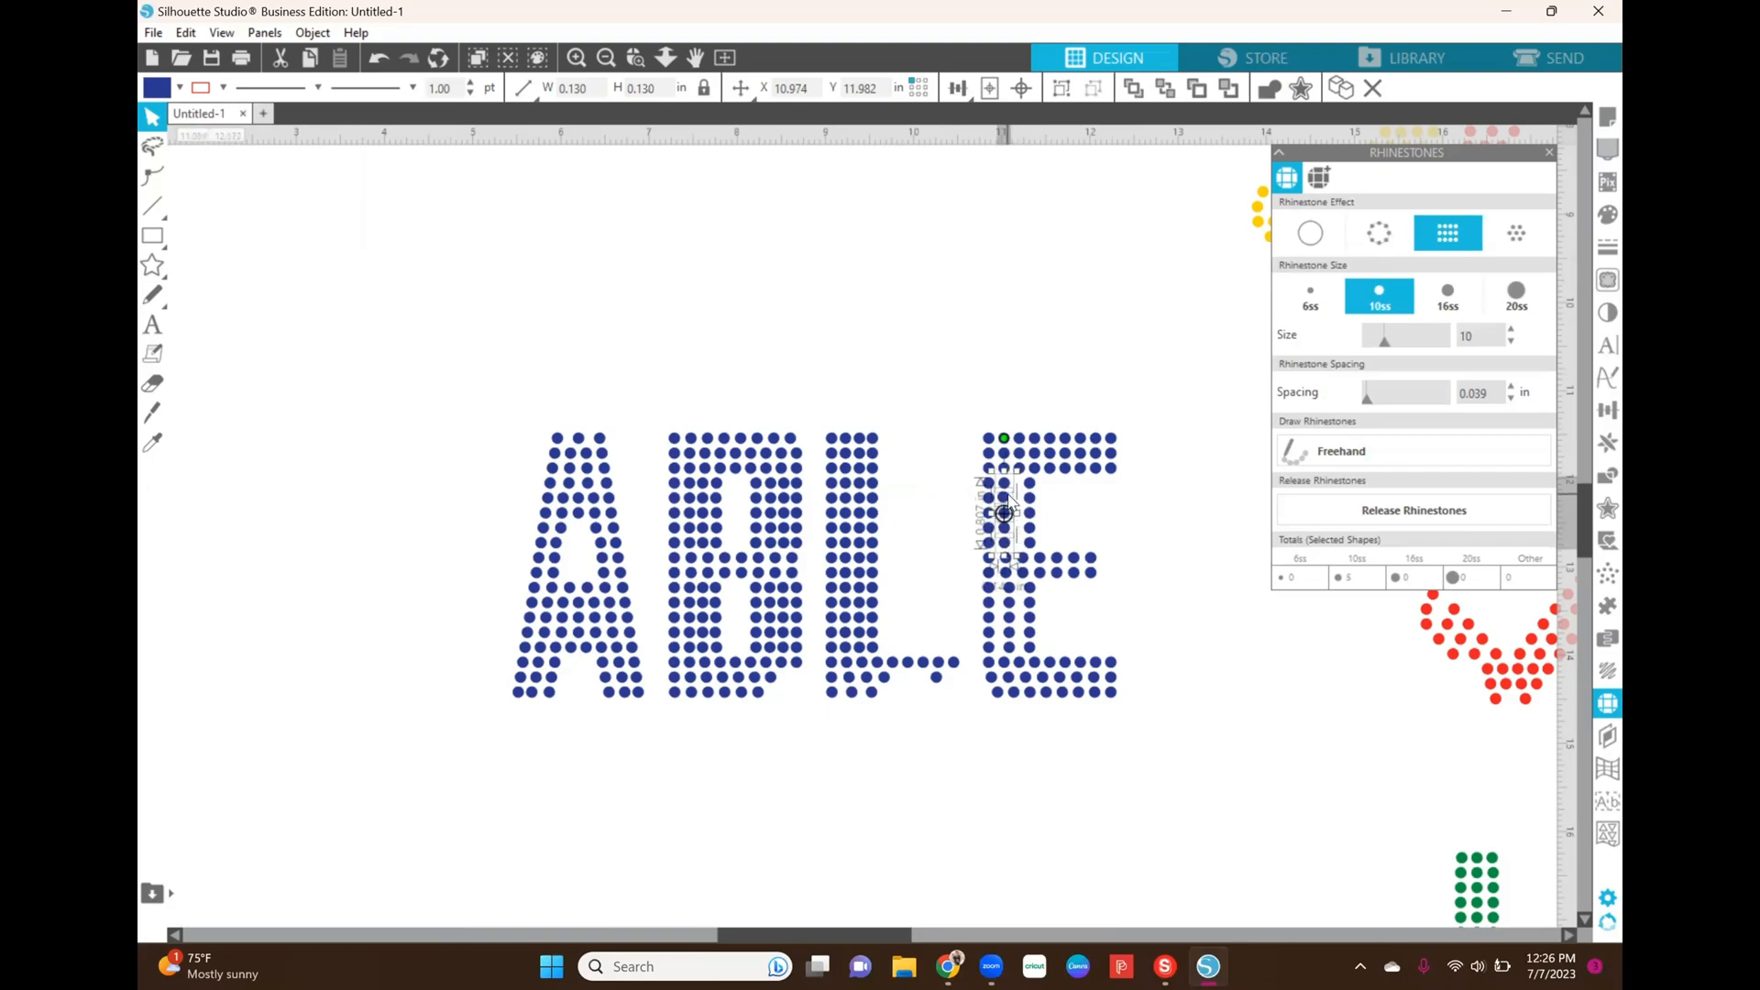
# Step: Duplicate the five selected stones and place the copy between the second and right columns of the E's upper stem
pyautogui.rightClick(1010, 500)
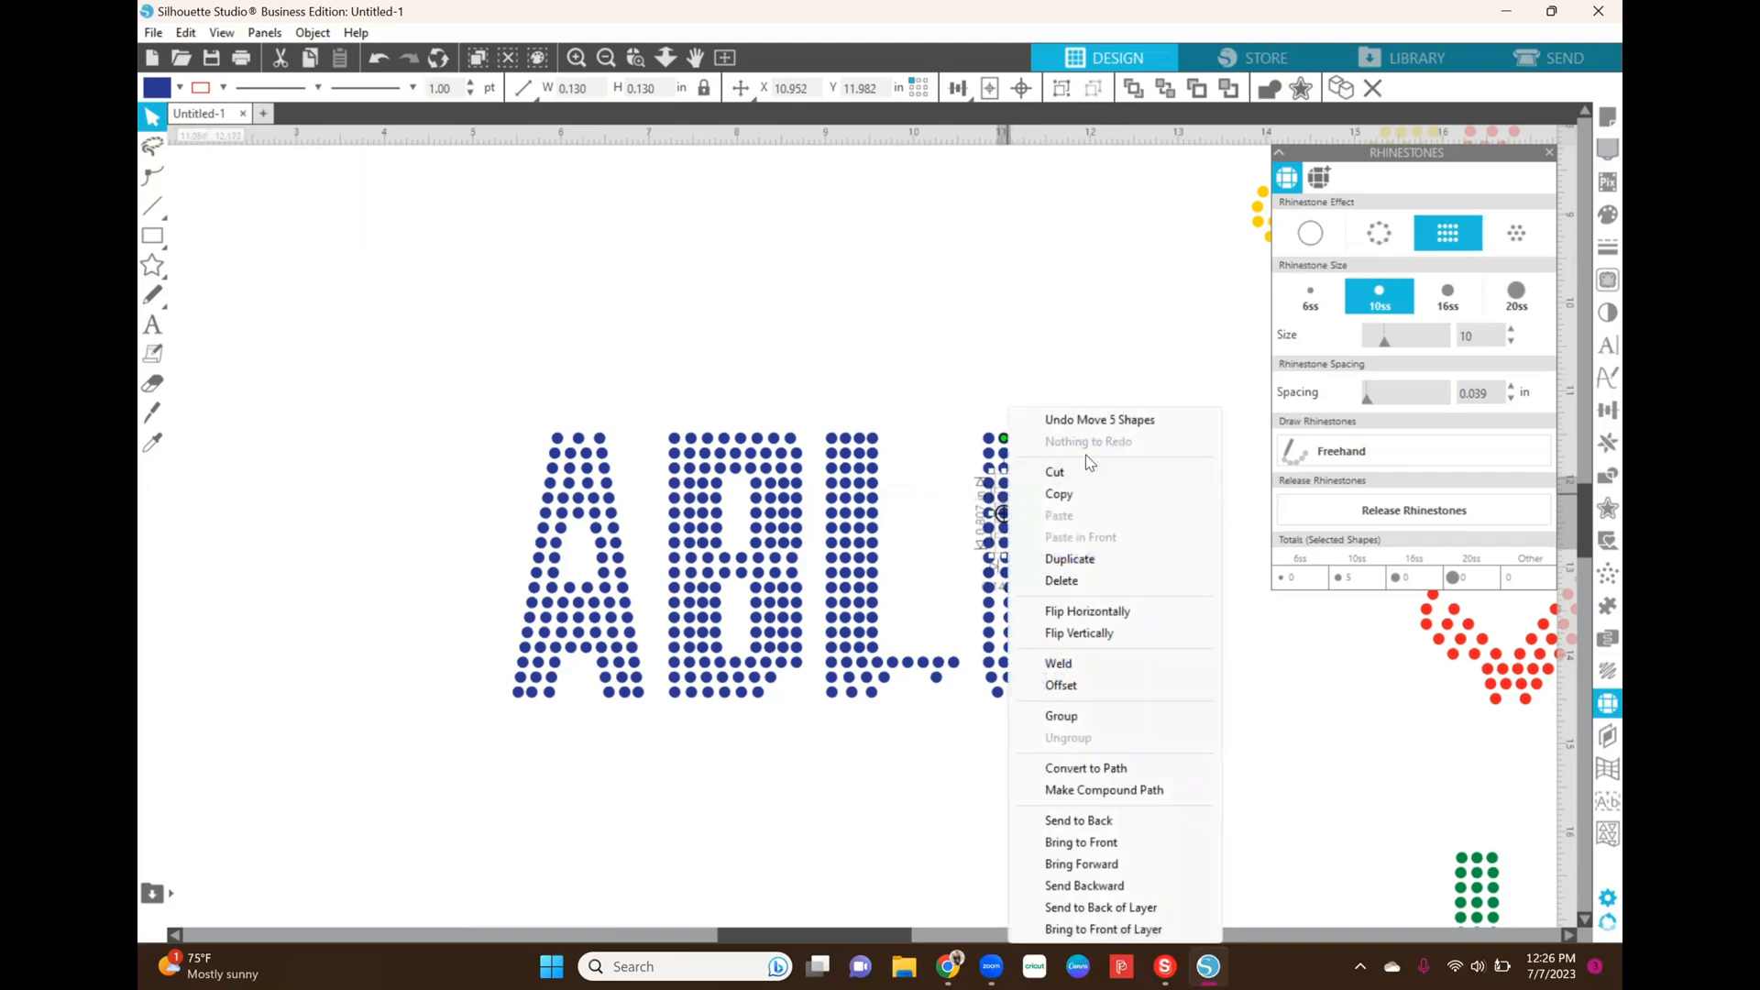
pyautogui.click(1091, 558)
pyautogui.moveTo(1031, 503); pyautogui.dragTo(1016, 500)
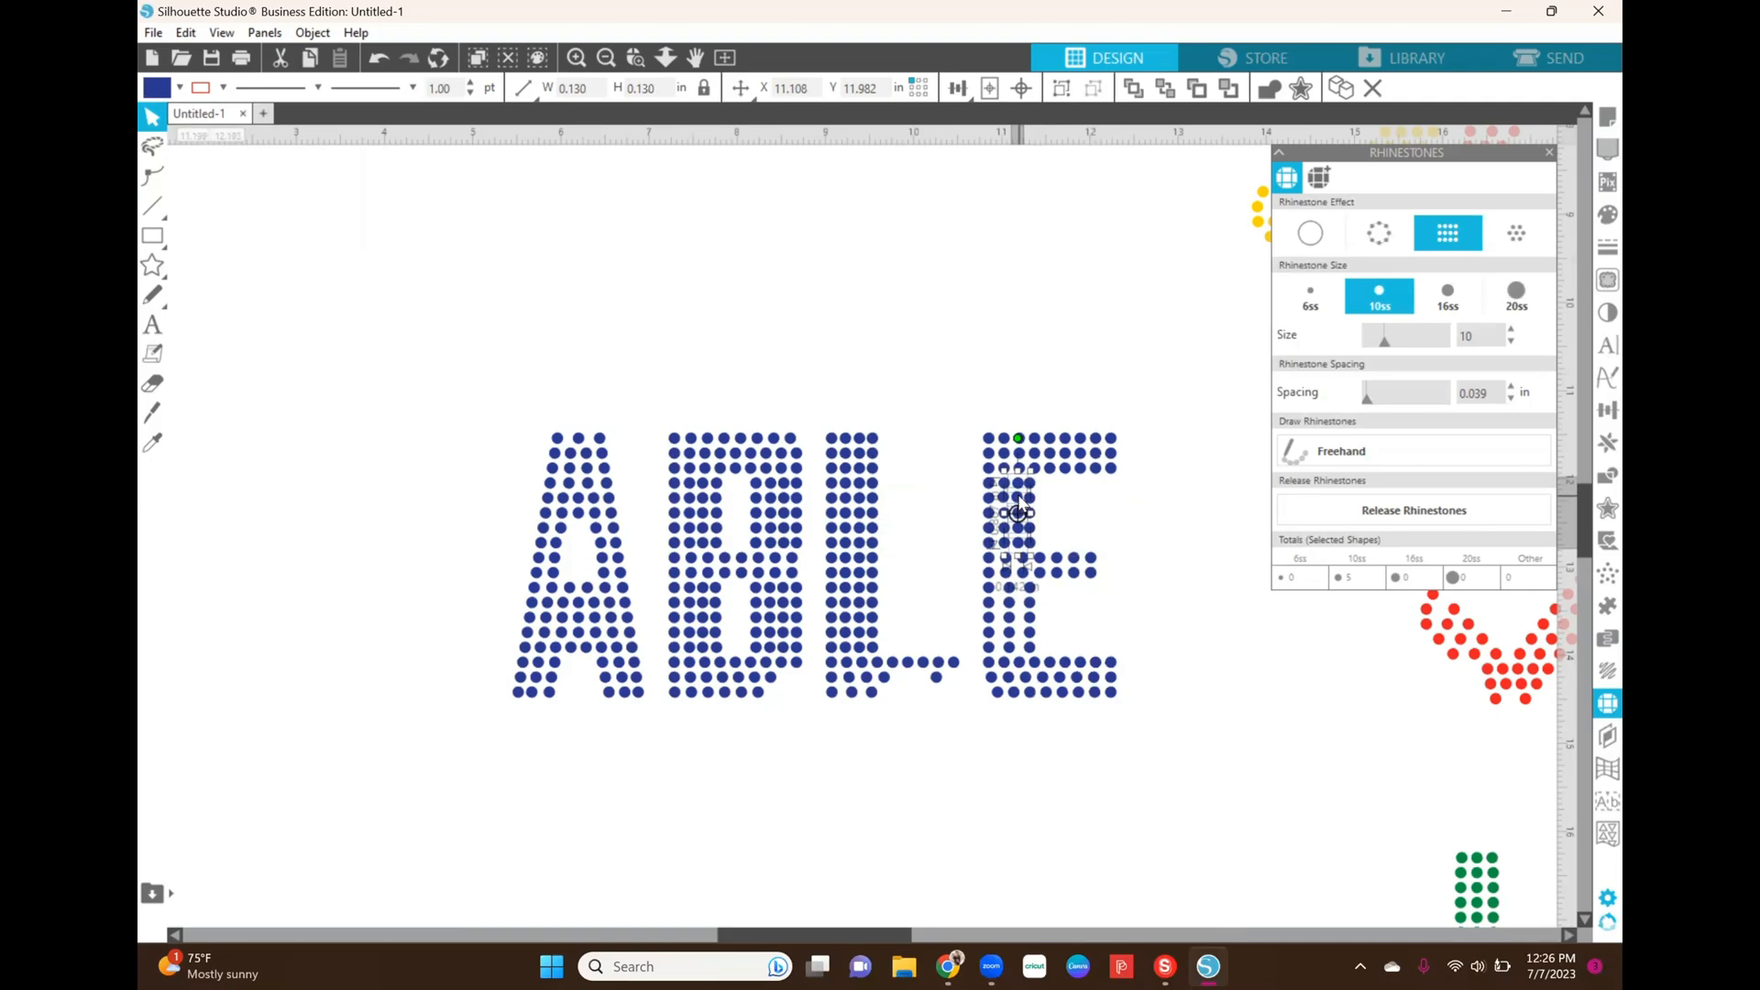
pyautogui.click(1116, 516)
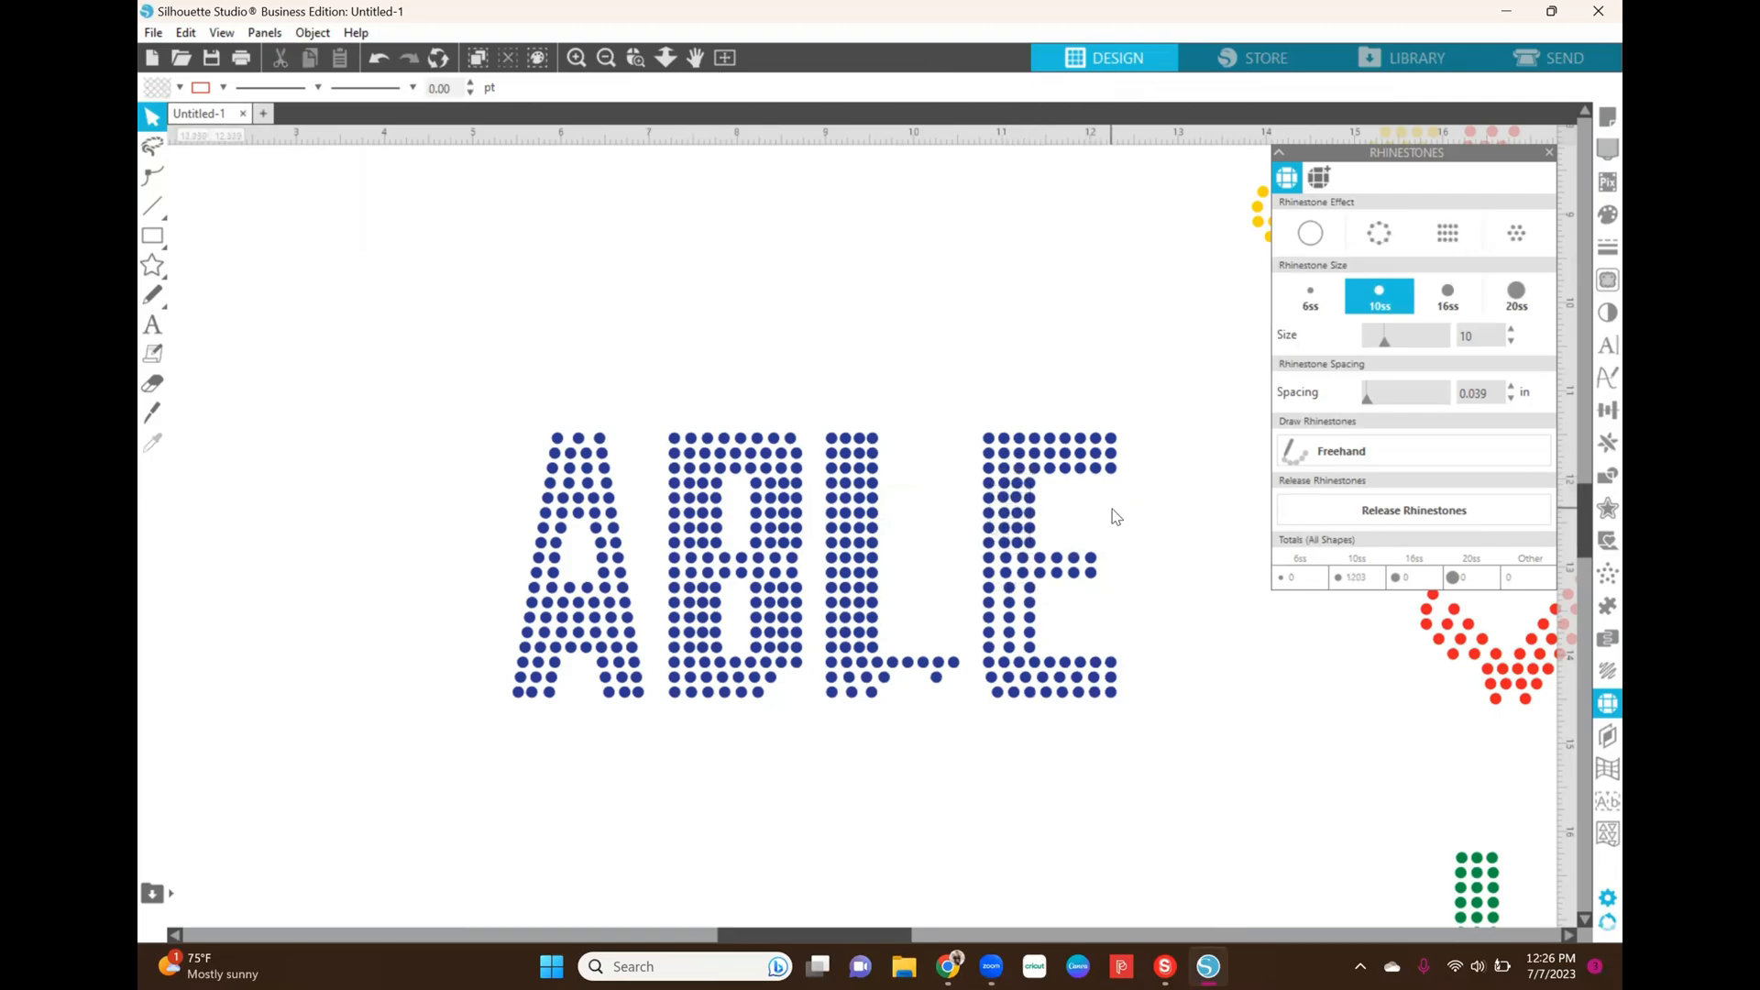
# Step: Select all the stones of the blue word ABLE and group them
pyautogui.scroll(-1, 1123, 568)
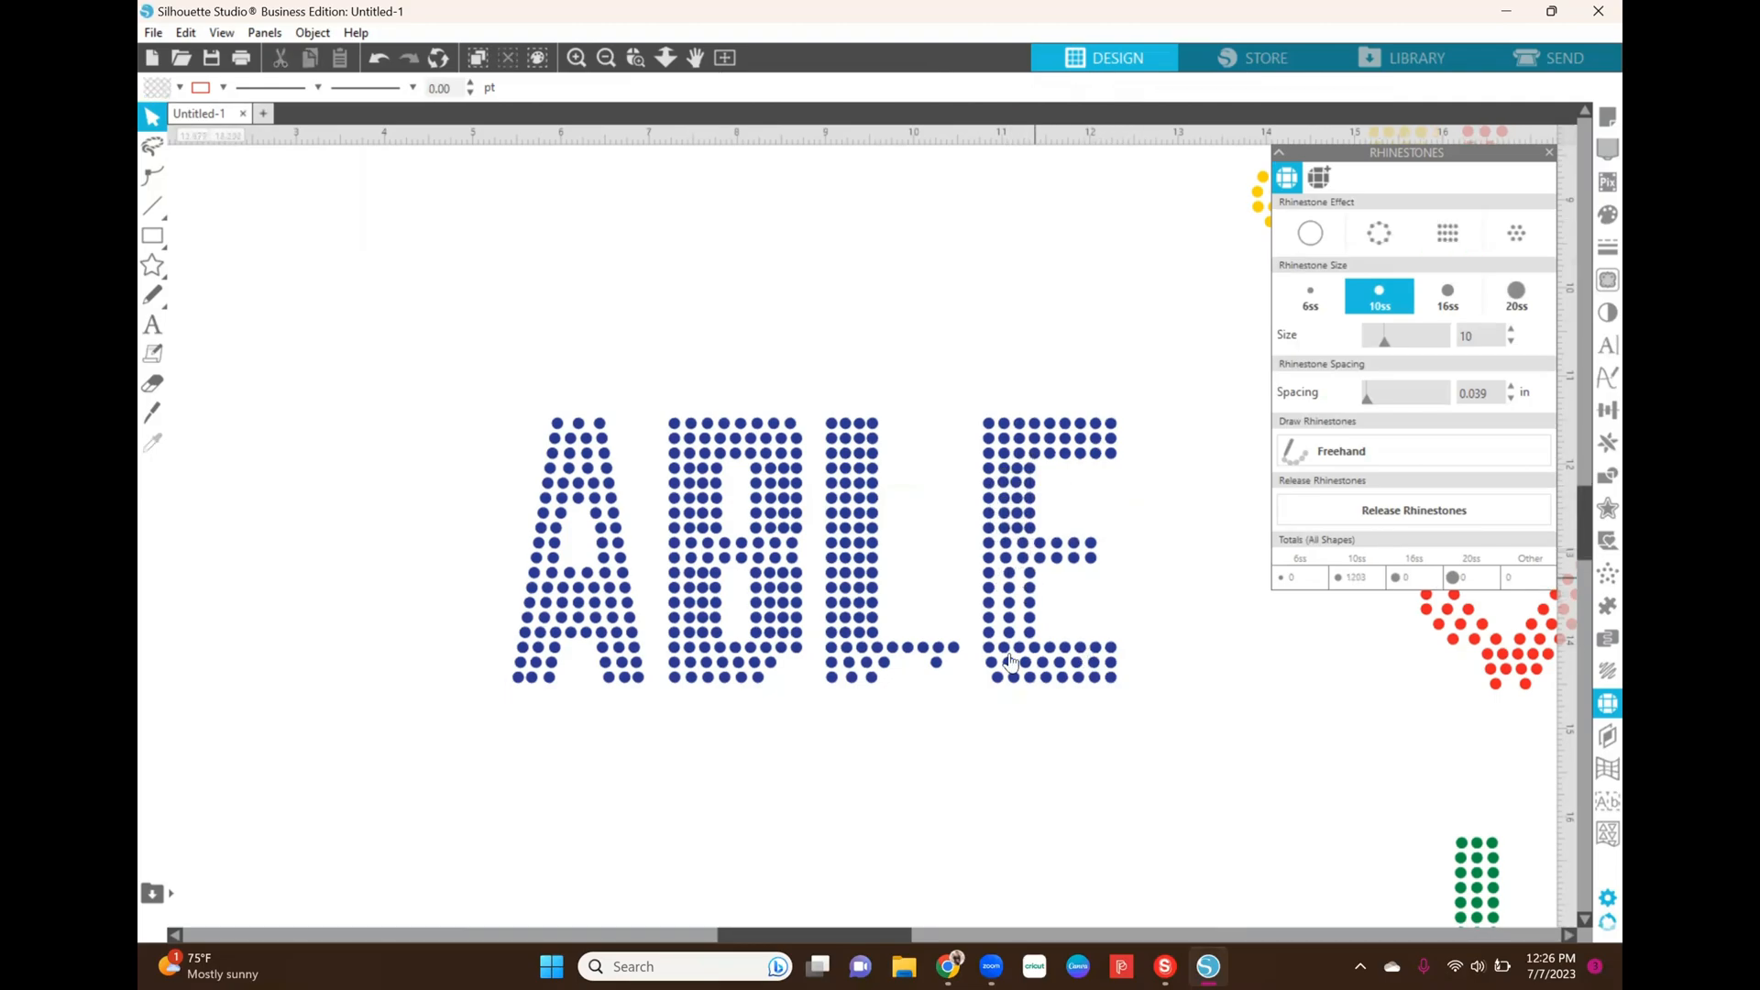
pyautogui.click(606, 58)
pyautogui.click(606, 57)
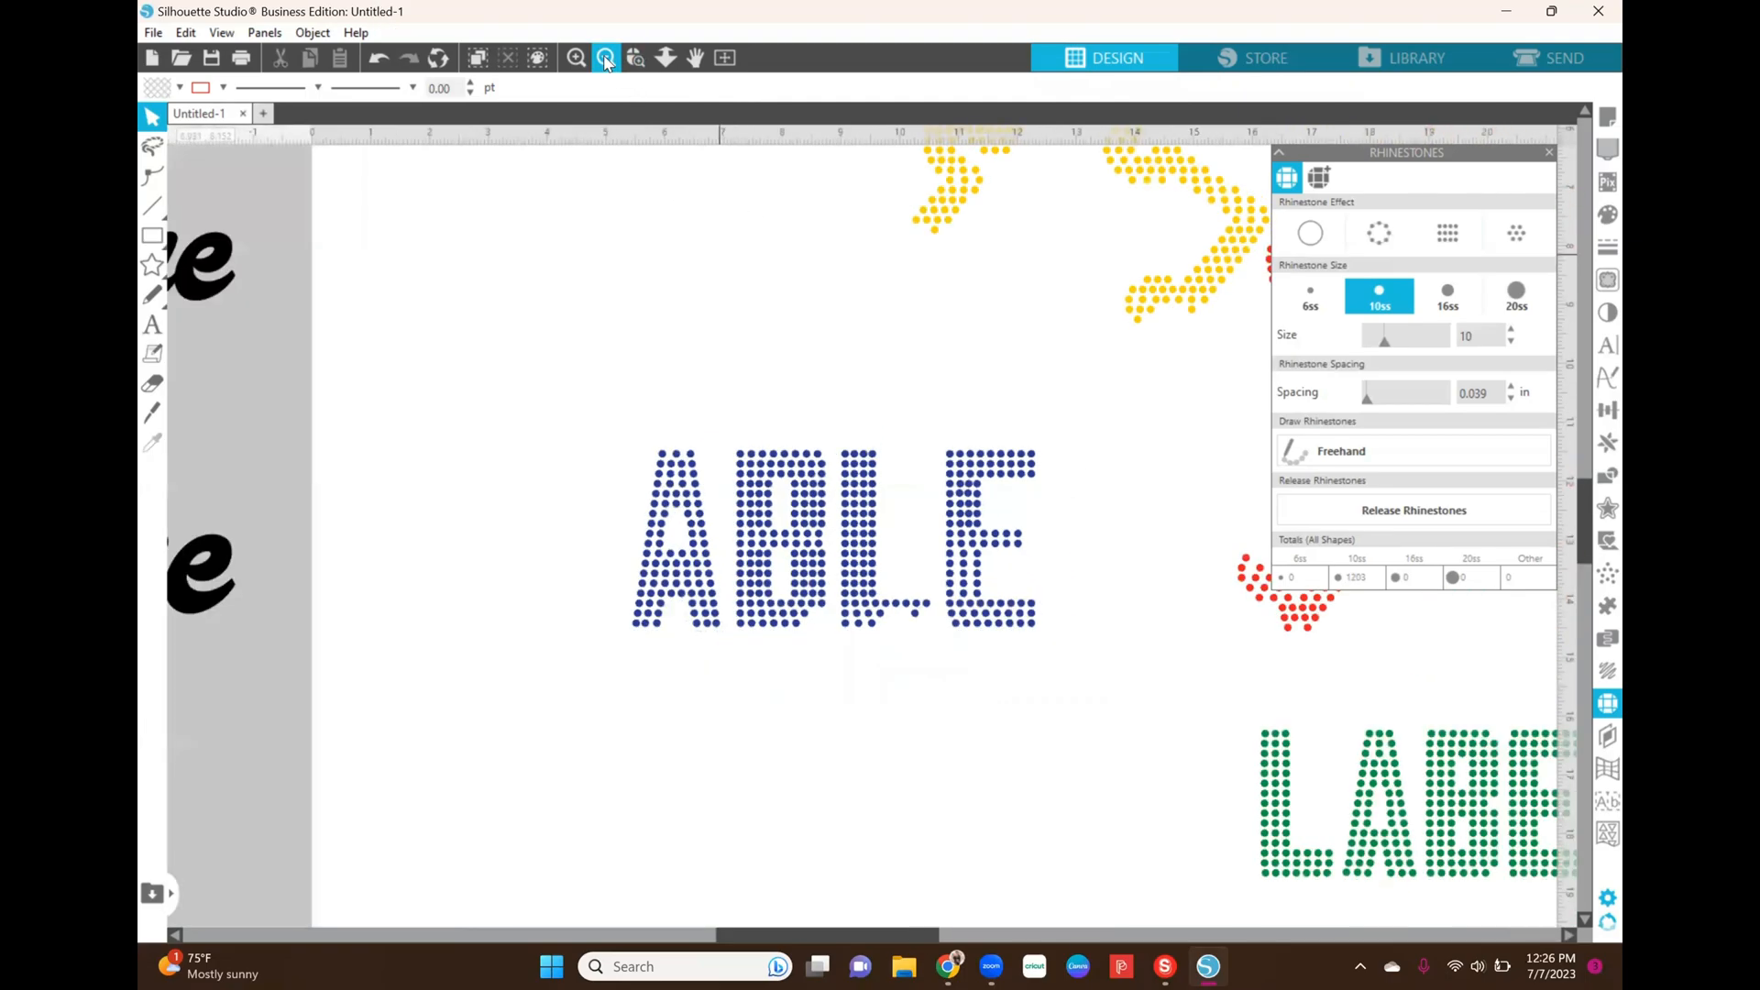
pyautogui.click(606, 58)
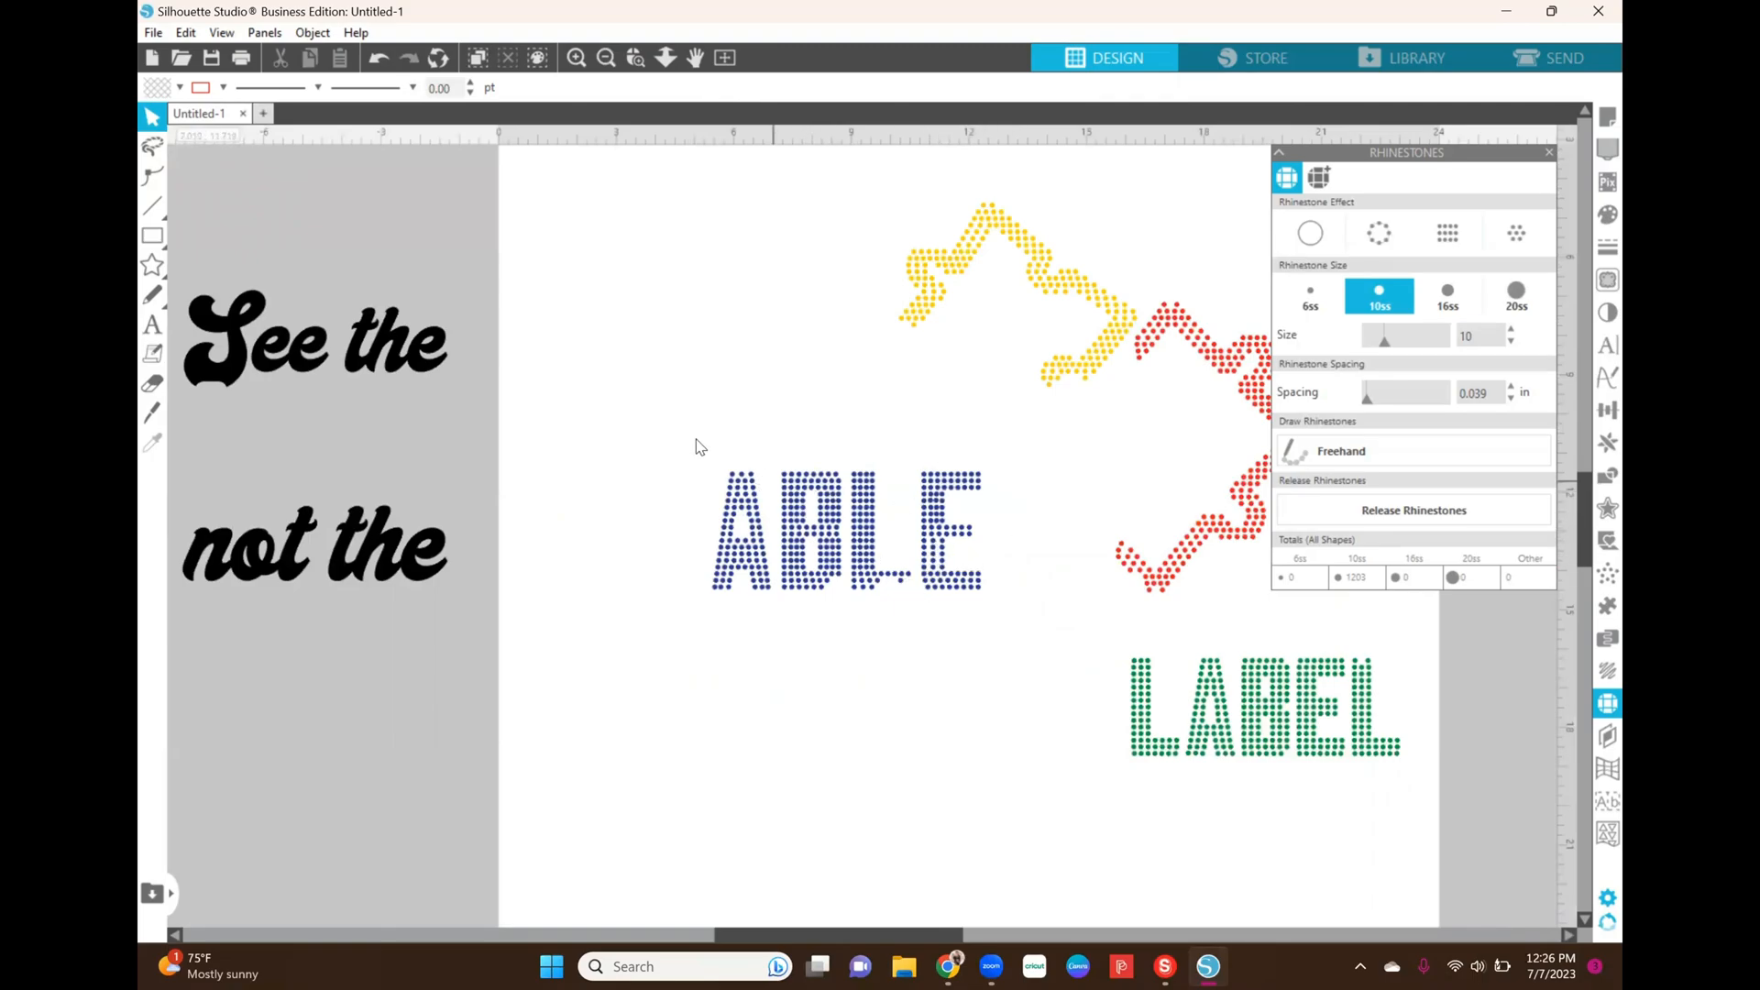
pyautogui.moveTo(696, 433); pyautogui.dragTo(1000, 553)
pyautogui.moveTo(993, 634); pyautogui.dragTo(990, 647)
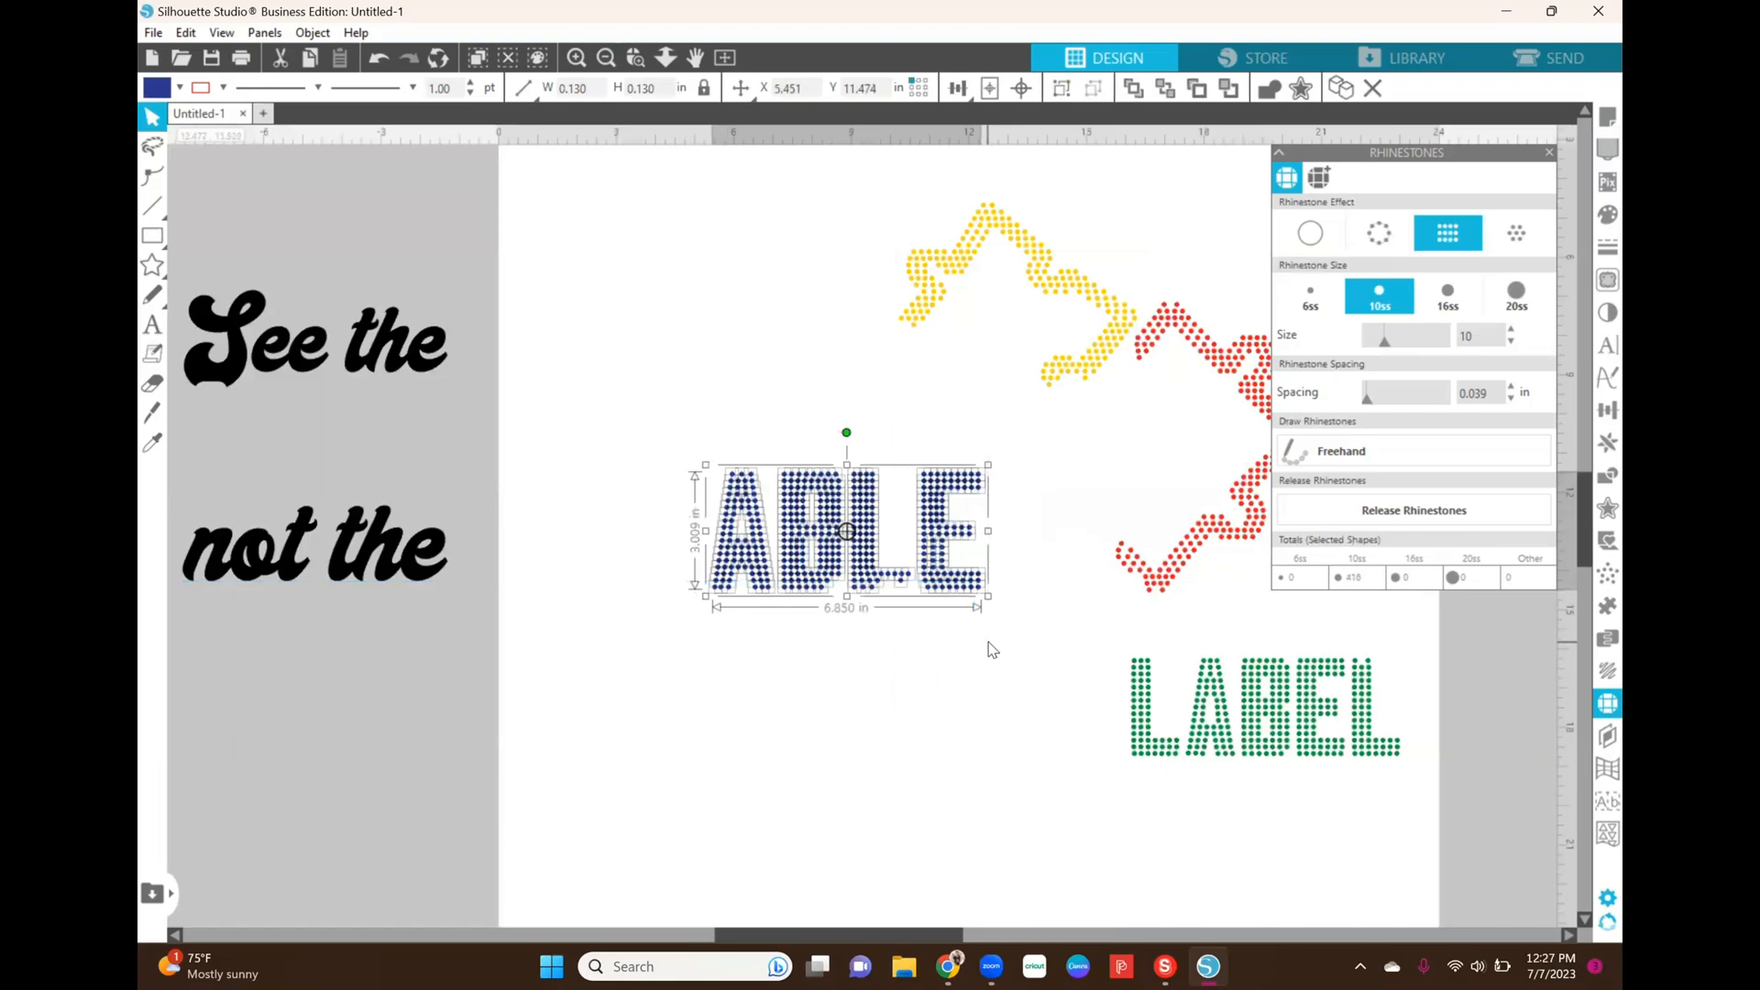
pyautogui.rightClick(888, 531)
pyautogui.click(1058, 716)
pyautogui.click(1040, 692)
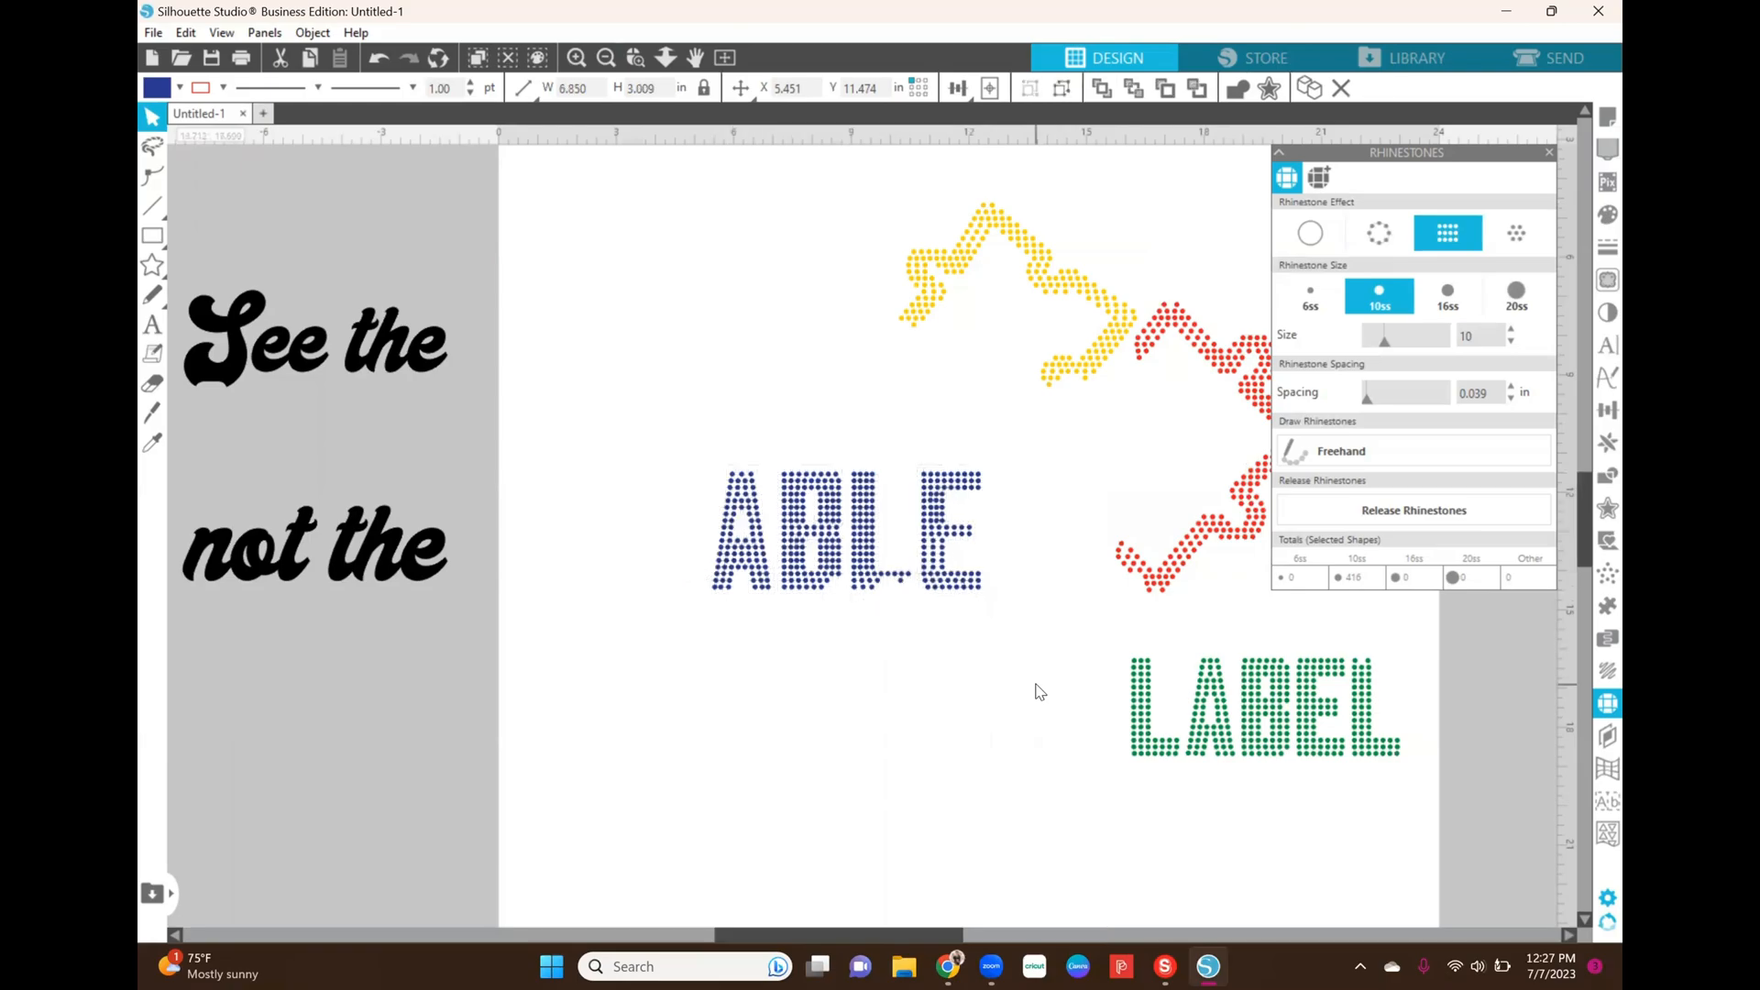
# Step: Place the black "See the" and "not the" text above and below ABLE, and move the yellow puzzle piece to the upper right of "See the"
pyautogui.click(606, 58)
pyautogui.click(606, 58)
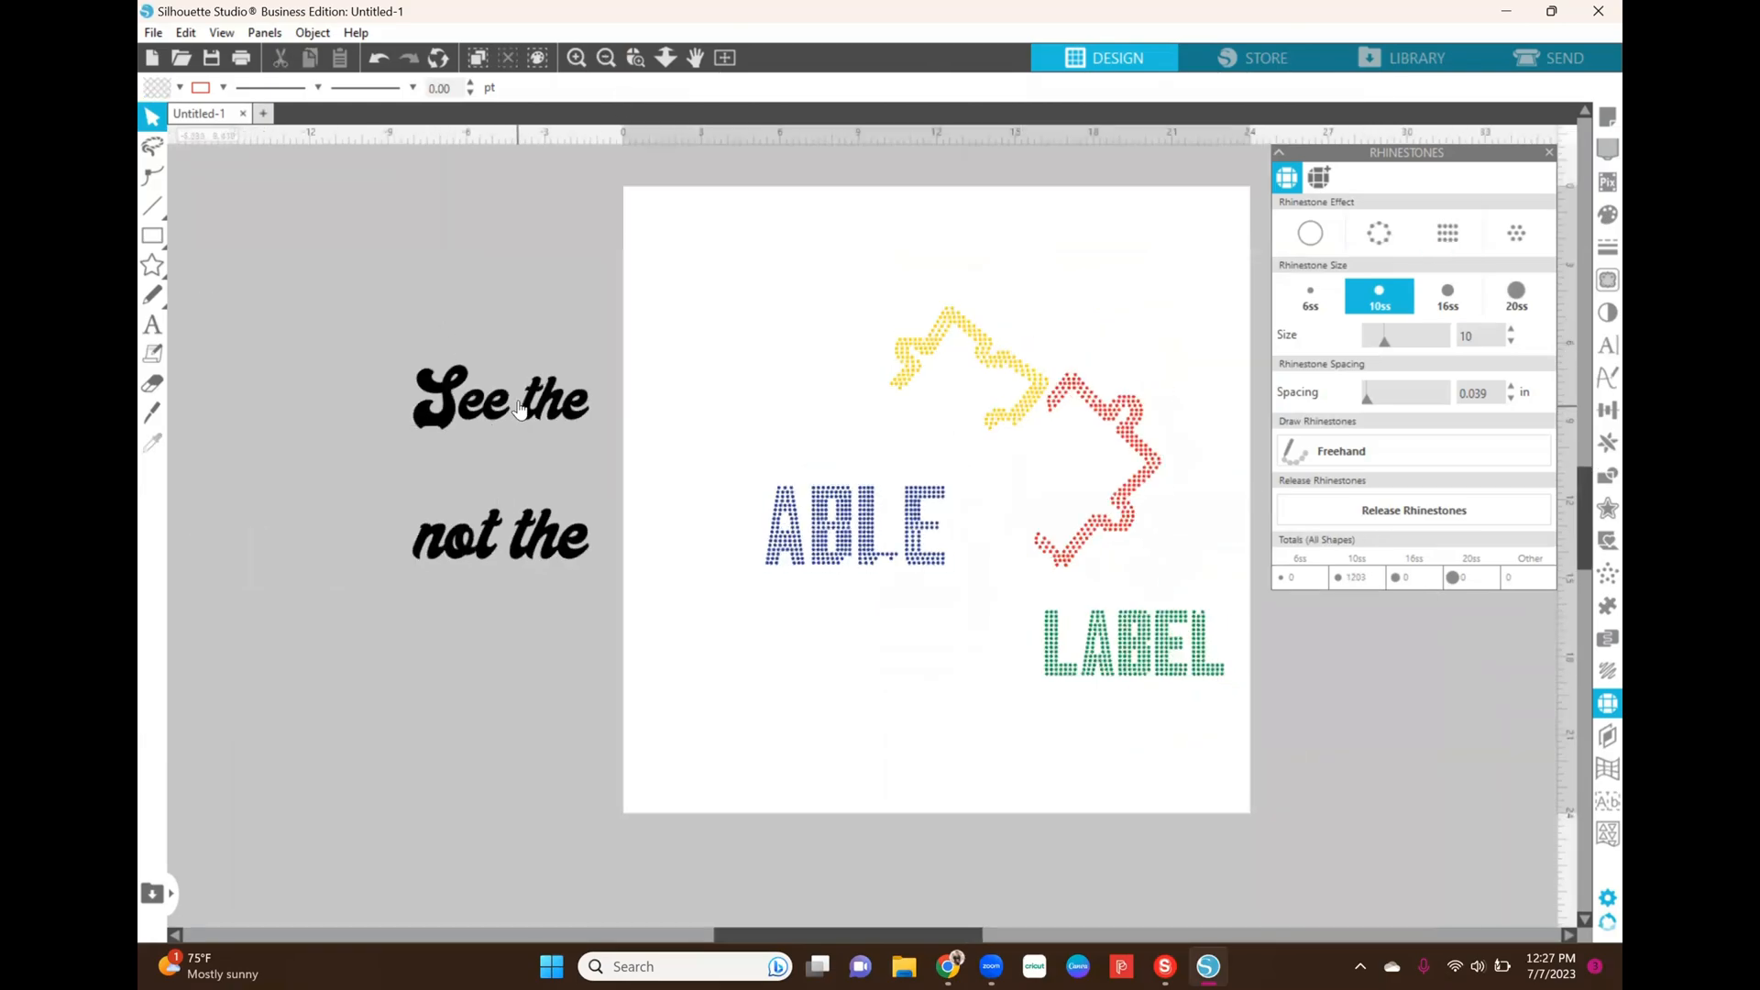
pyautogui.moveTo(519, 409); pyautogui.dragTo(872, 465)
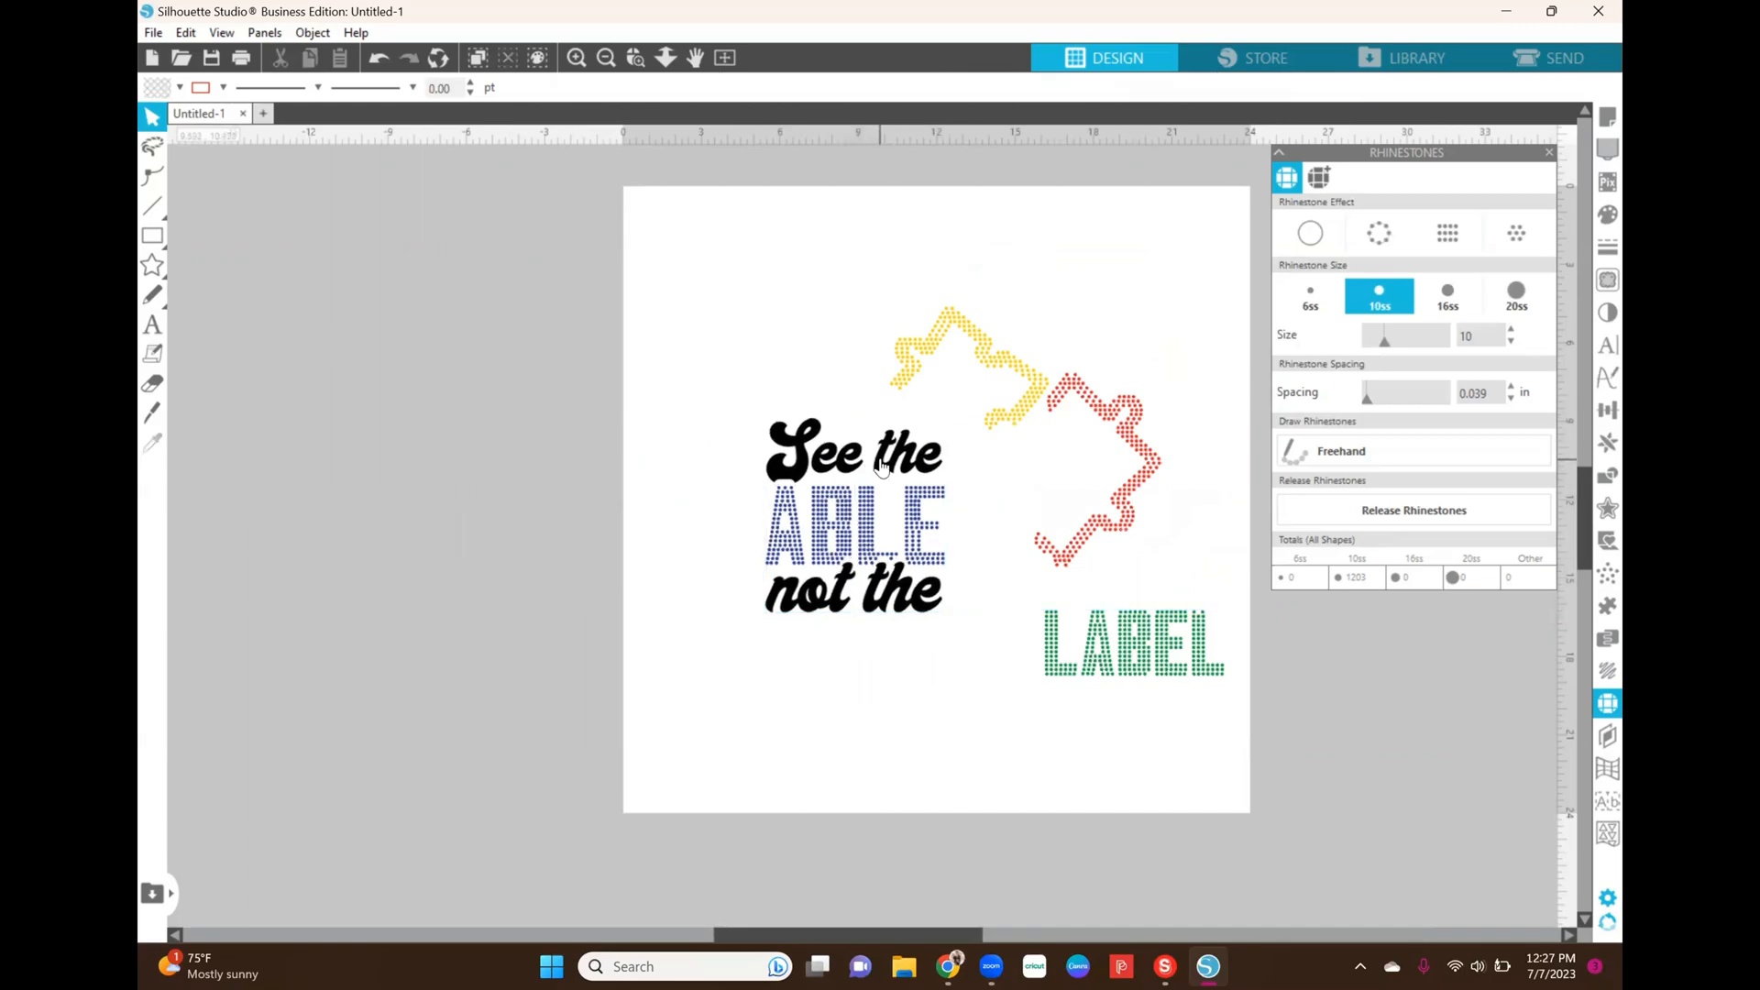
pyautogui.moveTo(1027, 371); pyautogui.dragTo(992, 423)
pyautogui.click(1075, 451)
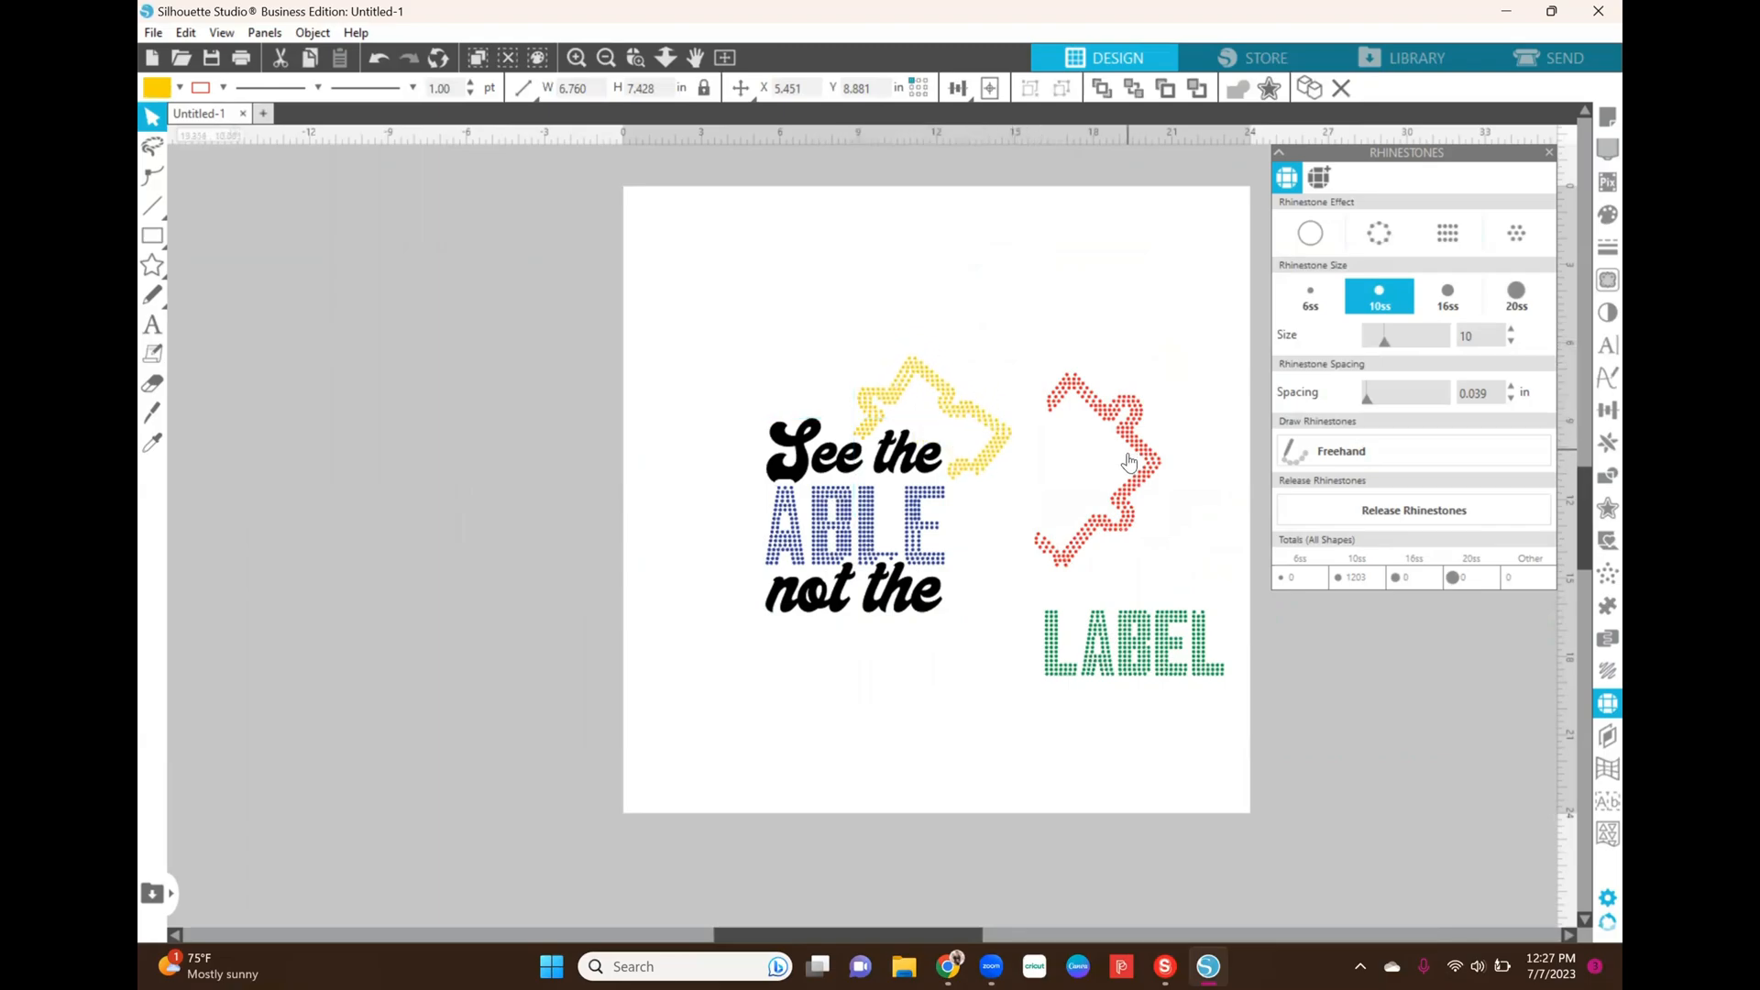
# Step: Place the green LABEL below "not the" and move the red puzzle piece to the right side of the words, under the yellow piece
pyautogui.moveTo(1154, 654); pyautogui.dragTo(879, 667)
pyautogui.click(1242, 505)
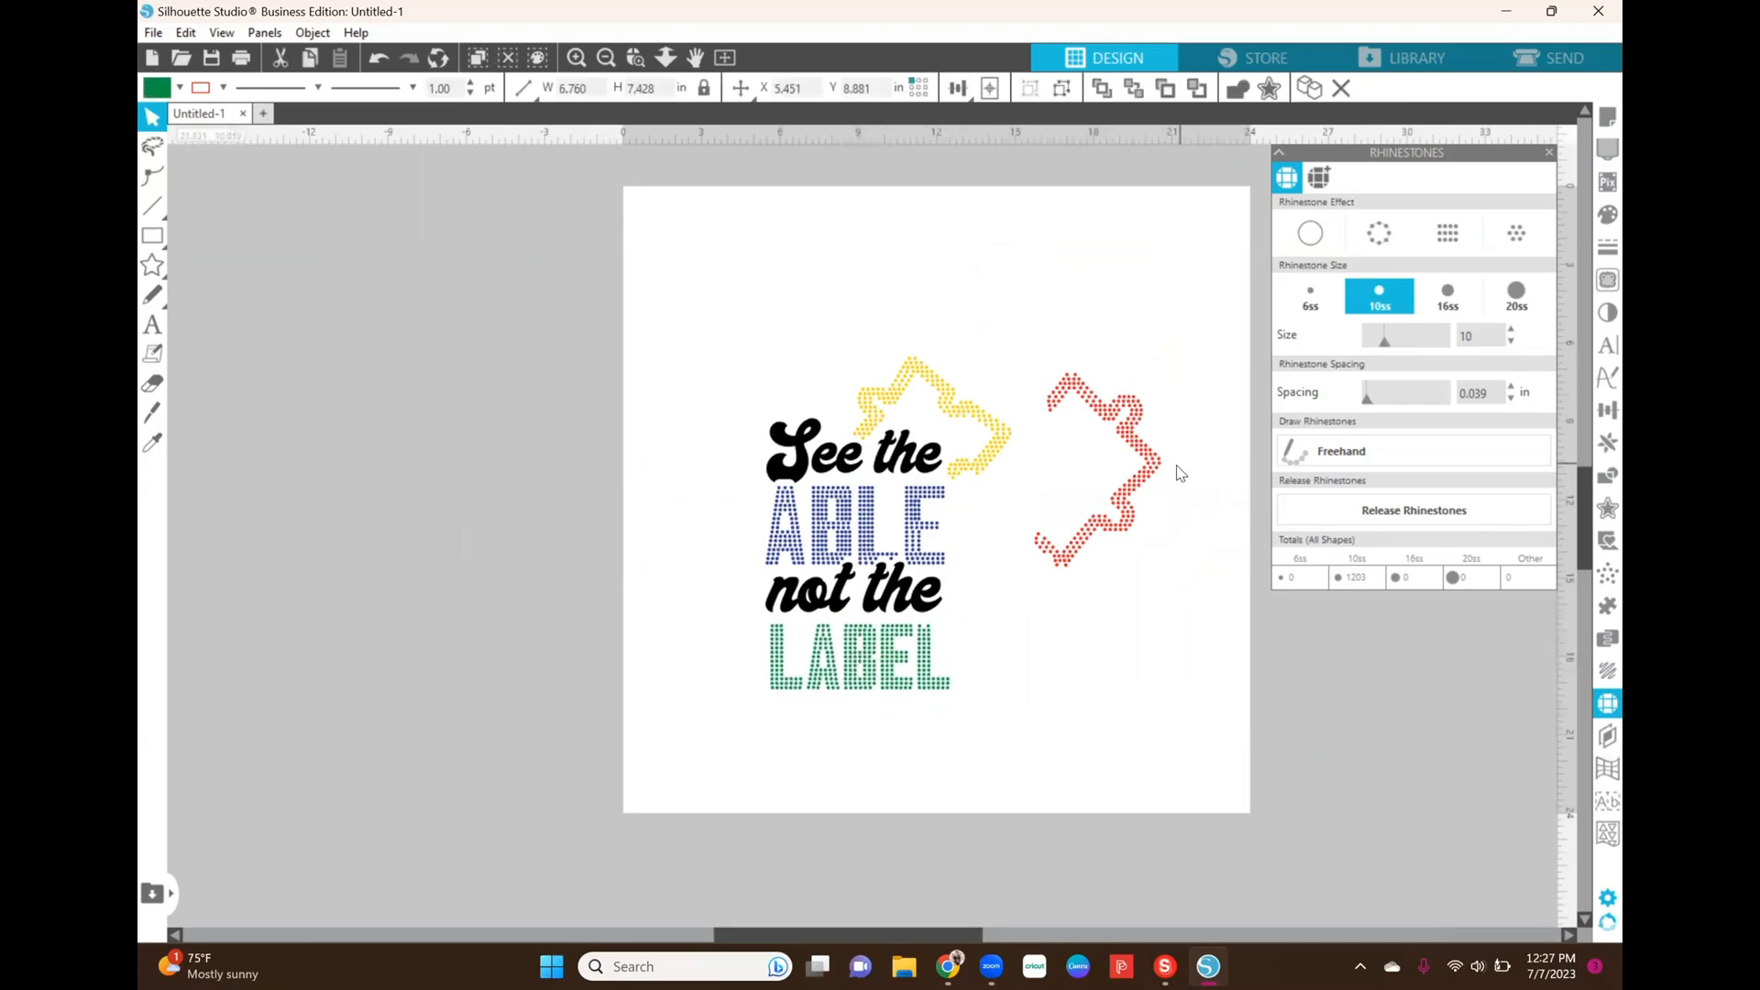
pyautogui.moveTo(1148, 463); pyautogui.dragTo(1049, 587)
pyautogui.click(1068, 513)
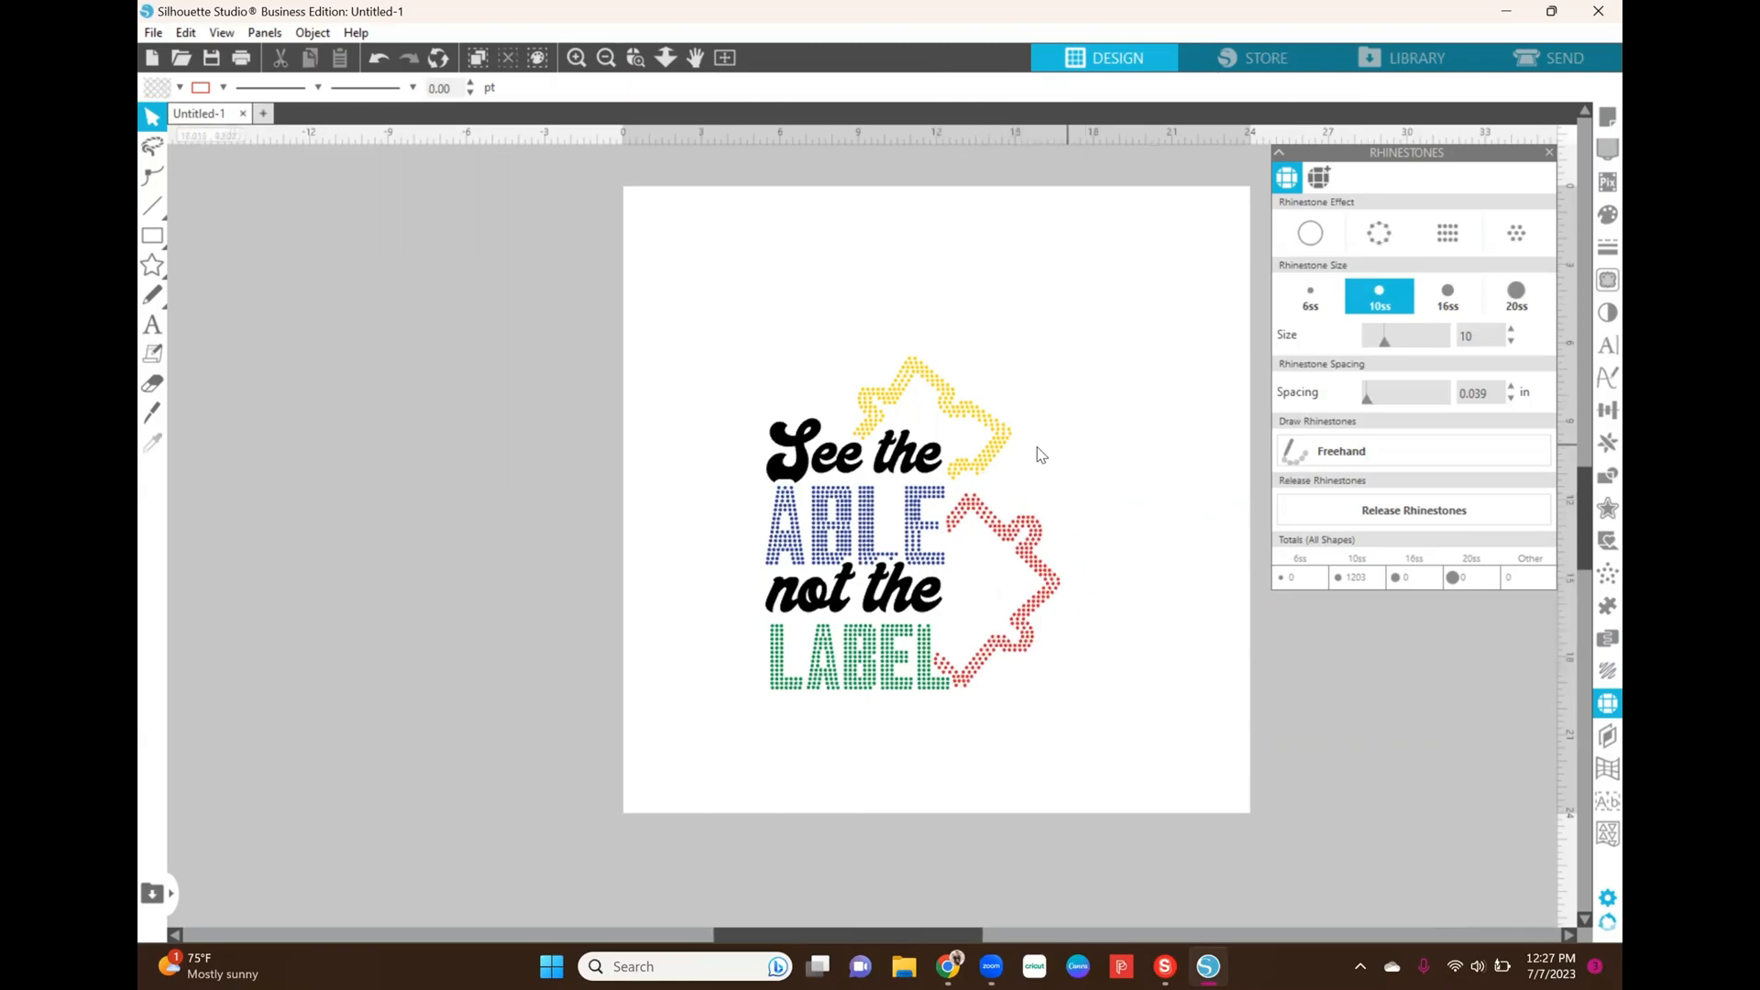
# Step: Move LABEL slightly up toward "not the" and shift the red puzzle piece up to align its top with ABLE
pyautogui.click(1014, 447)
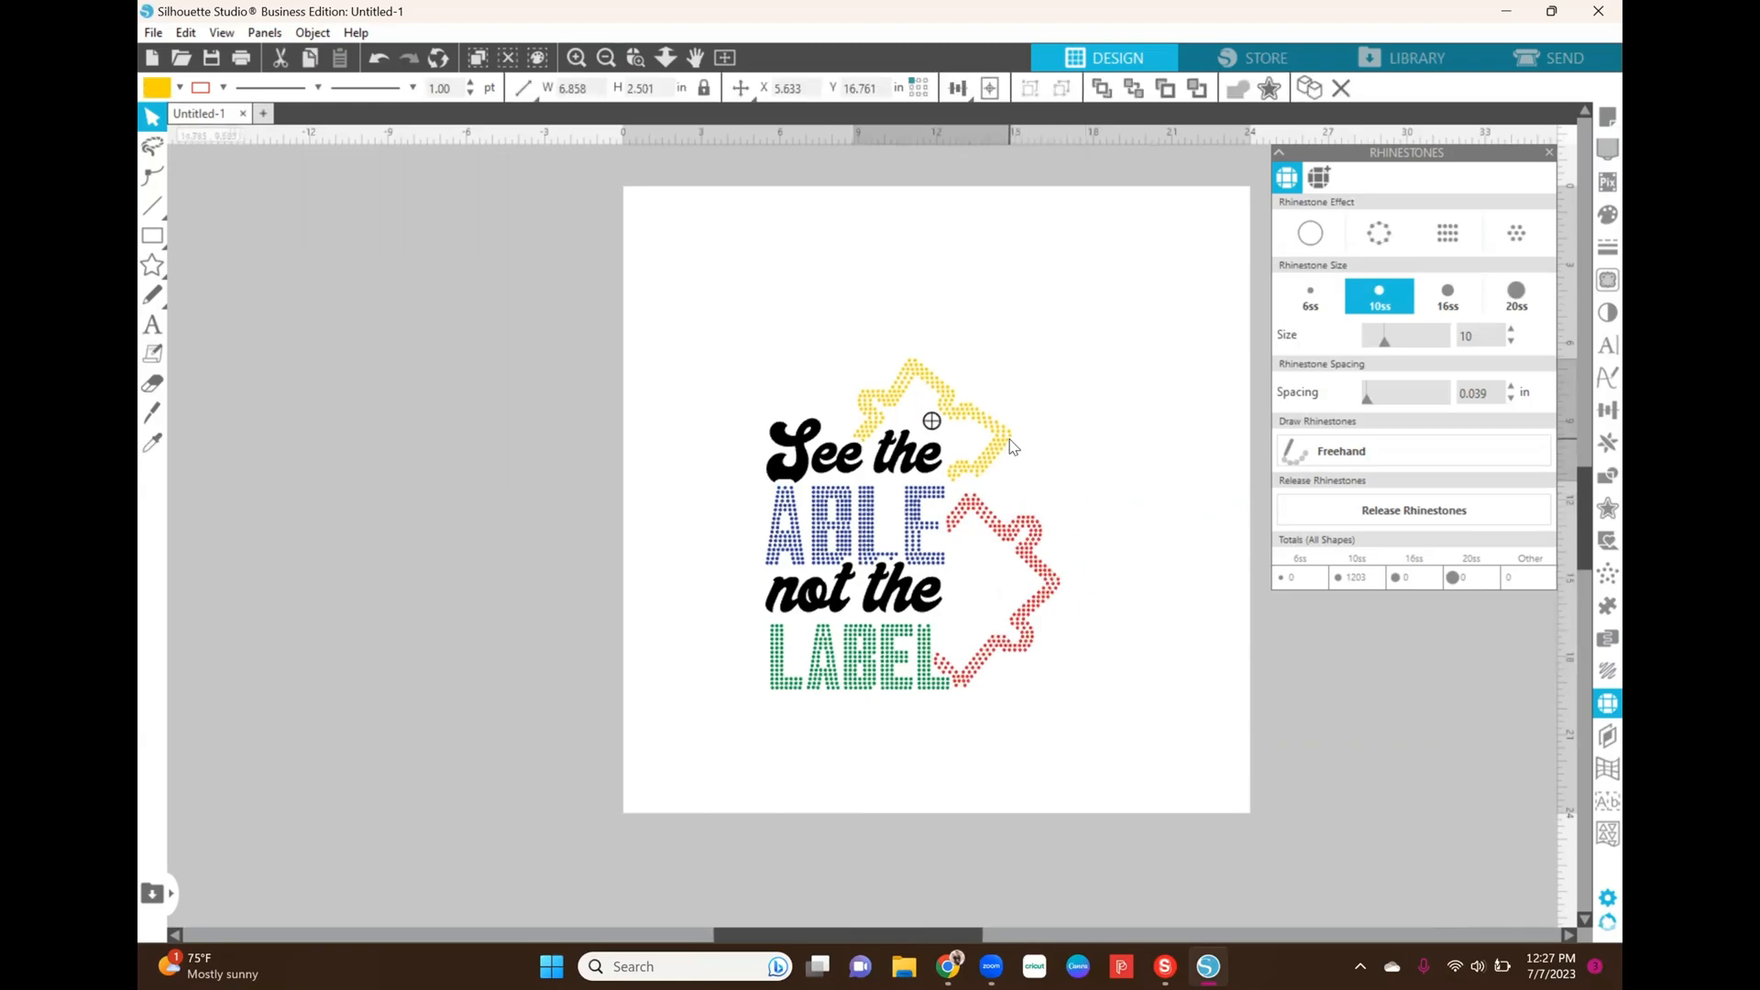
pyautogui.click(931, 631)
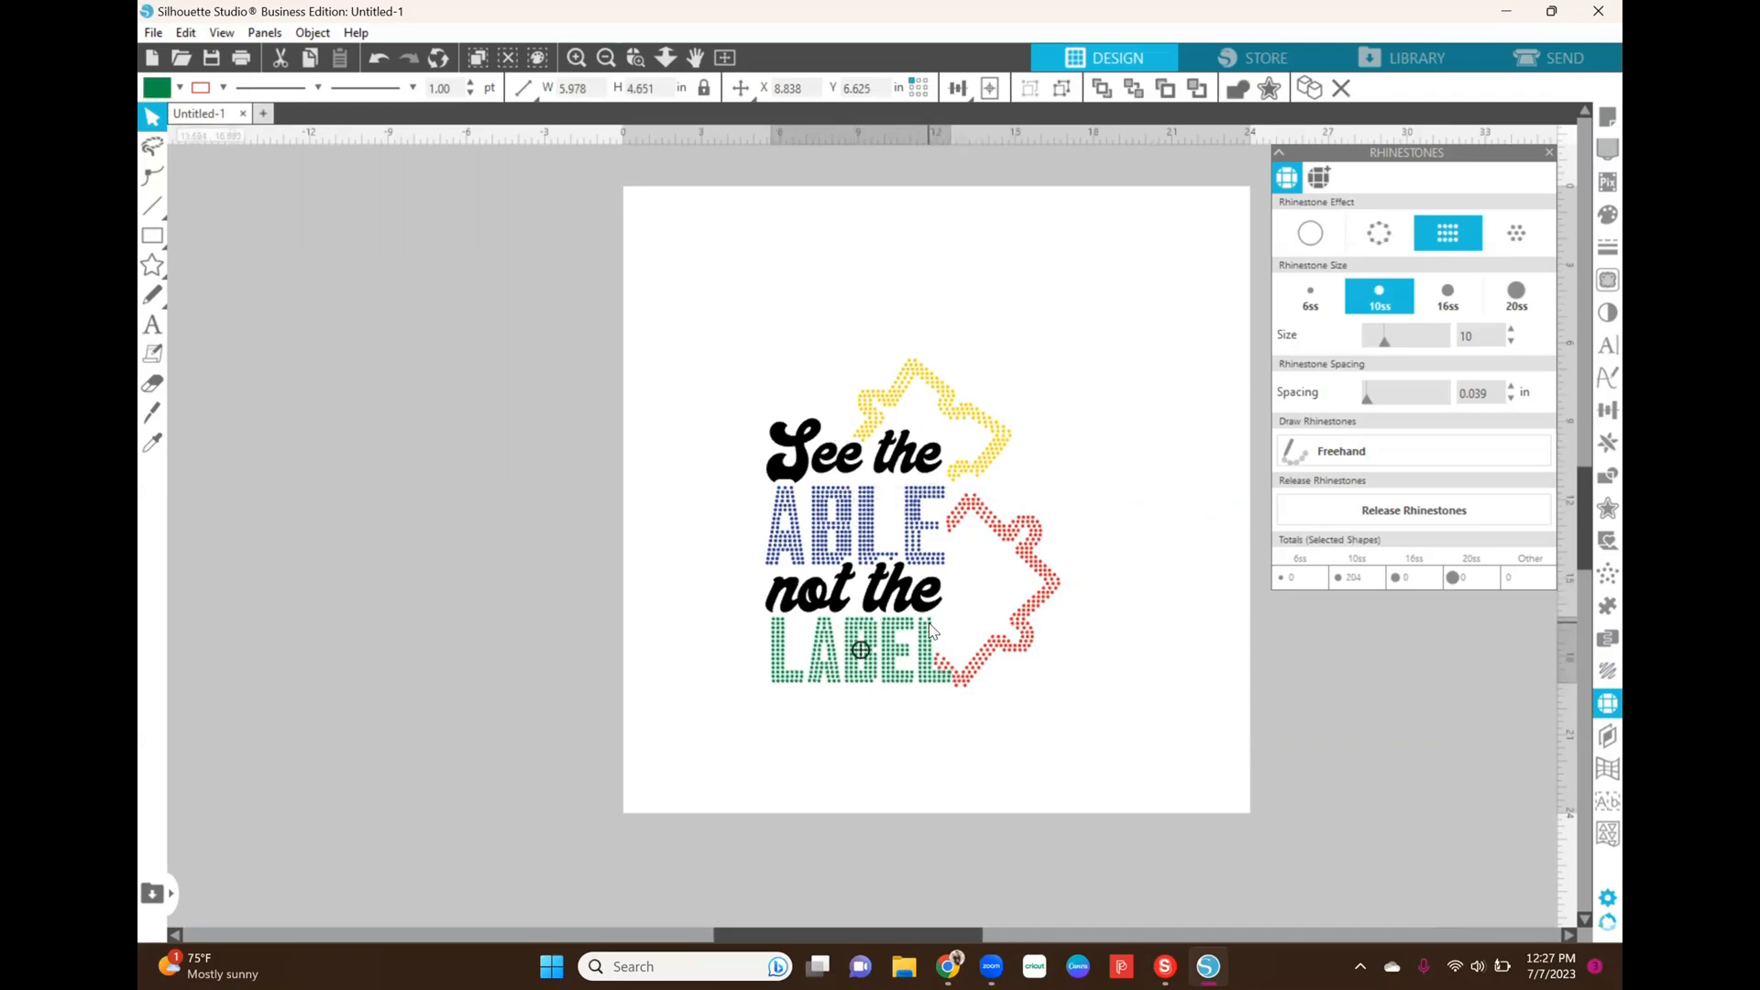
pyautogui.click(981, 609)
pyautogui.click(1039, 572)
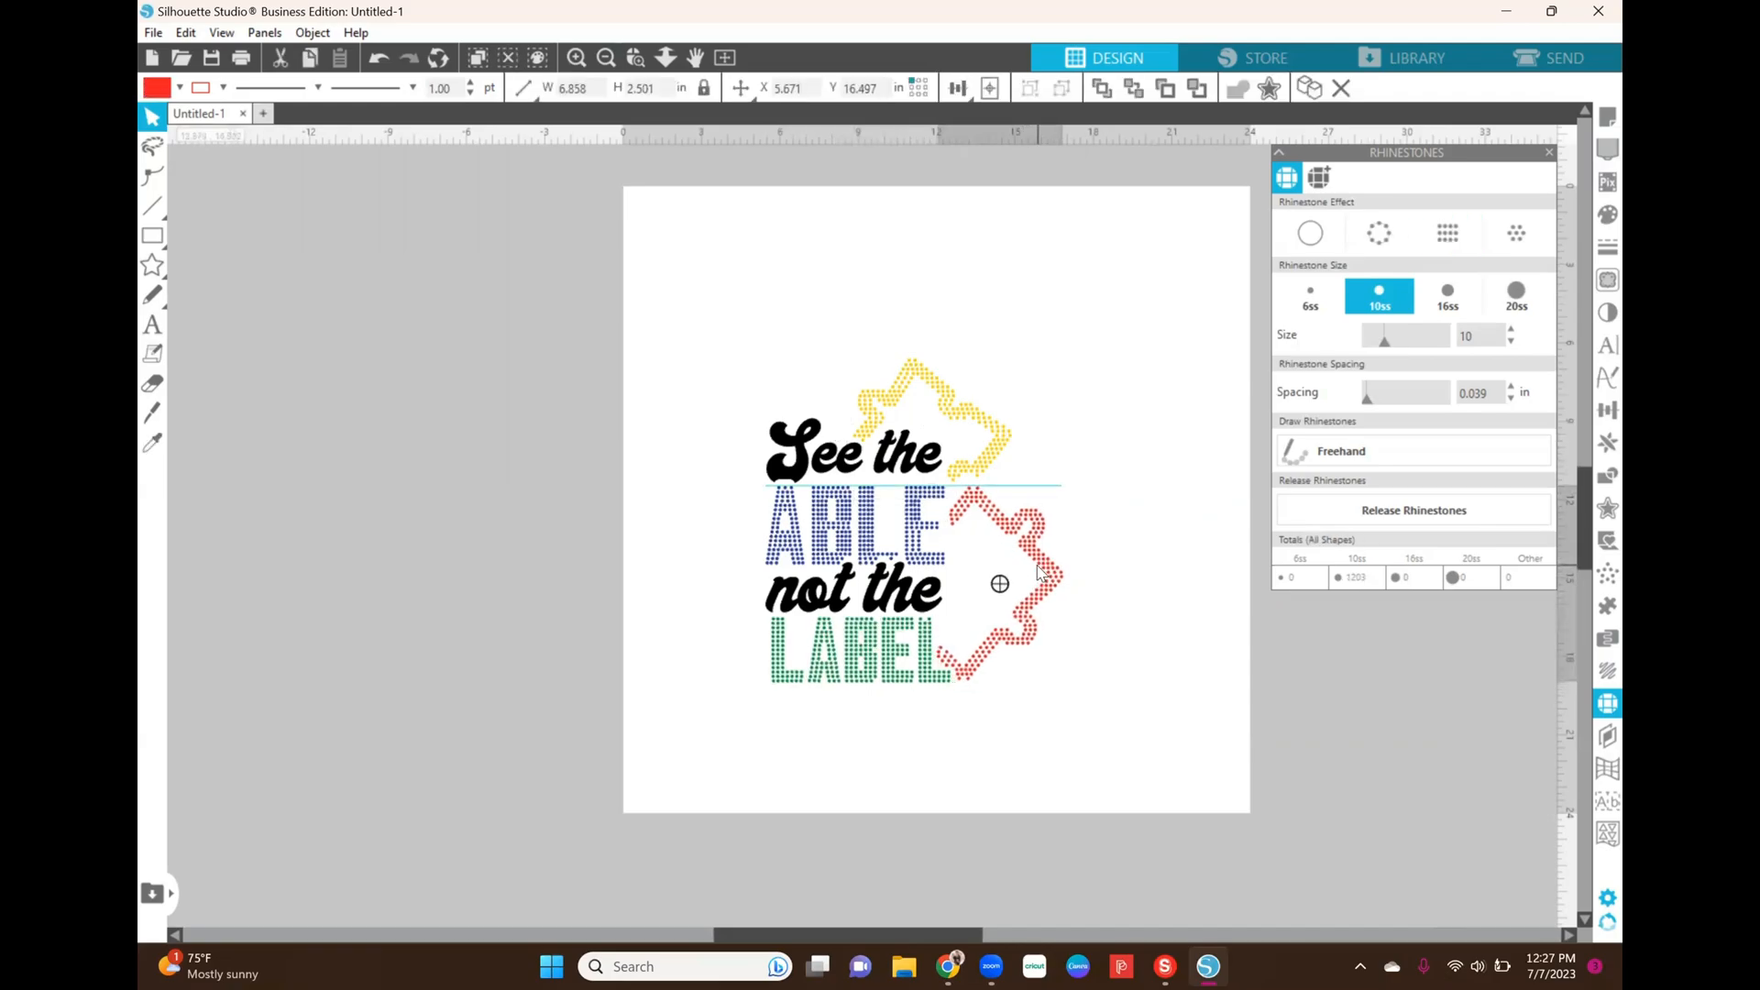
pyautogui.click(1171, 503)
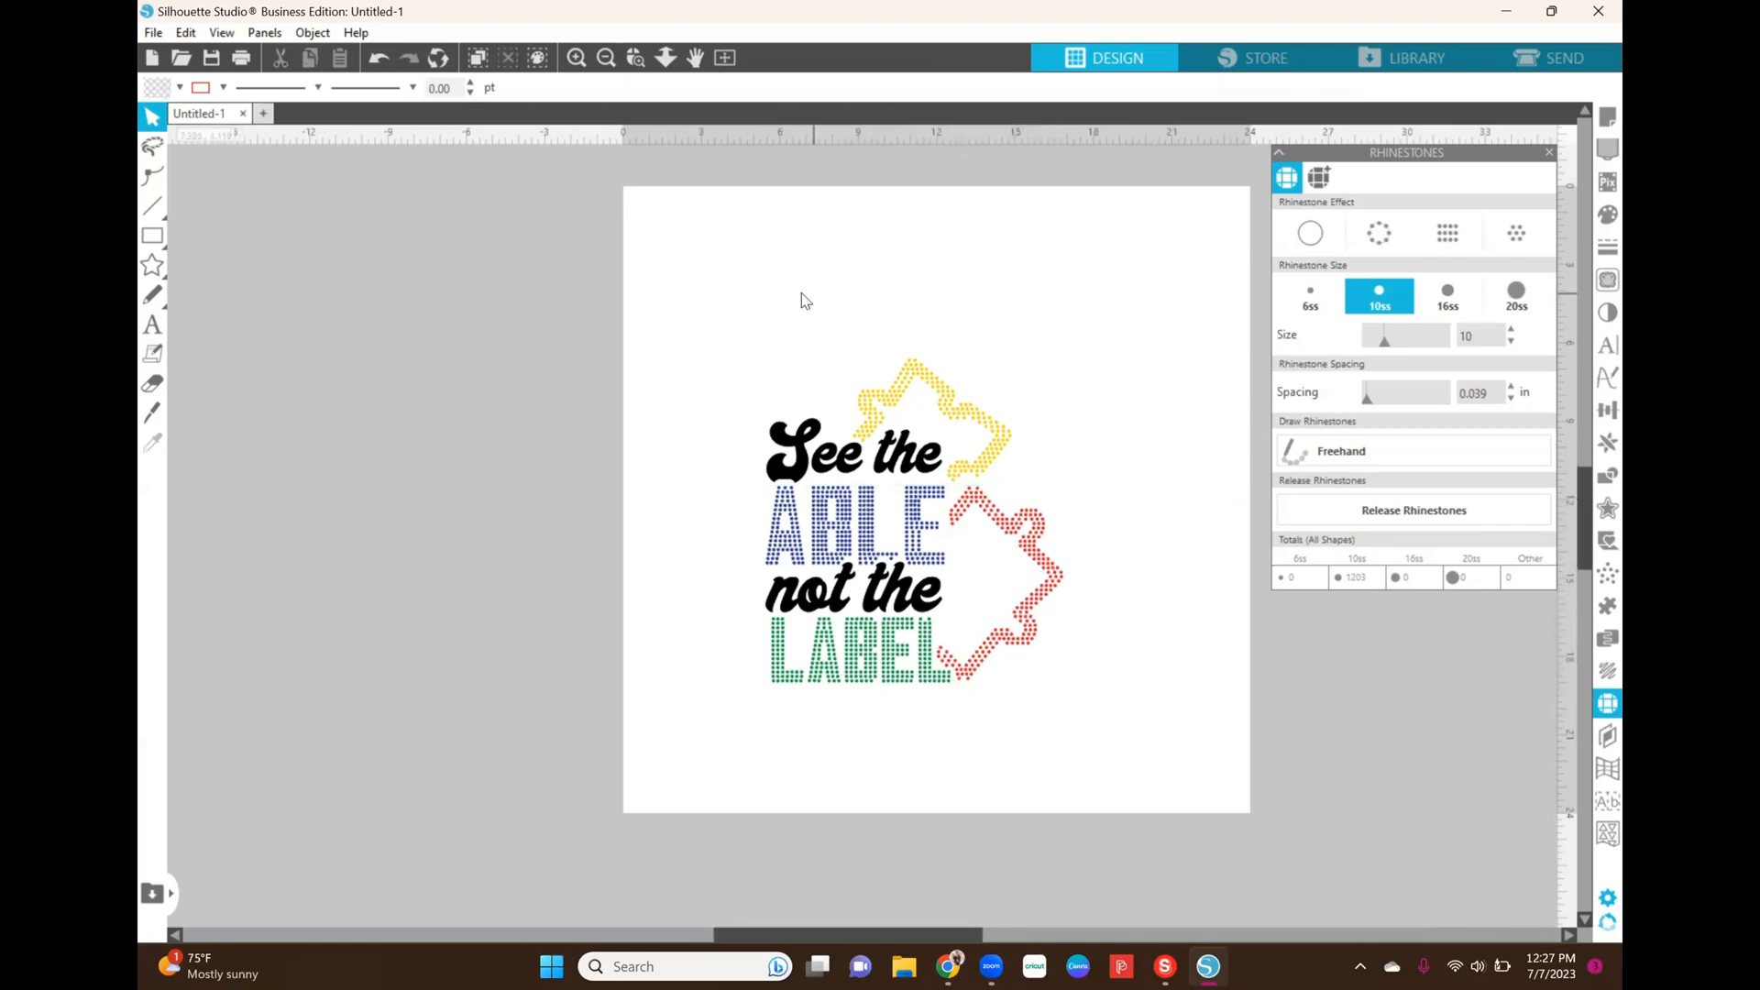
# Step: Select all the words and puzzle pieces and group them into one design
pyautogui.hotkey('ctrl', 'a')
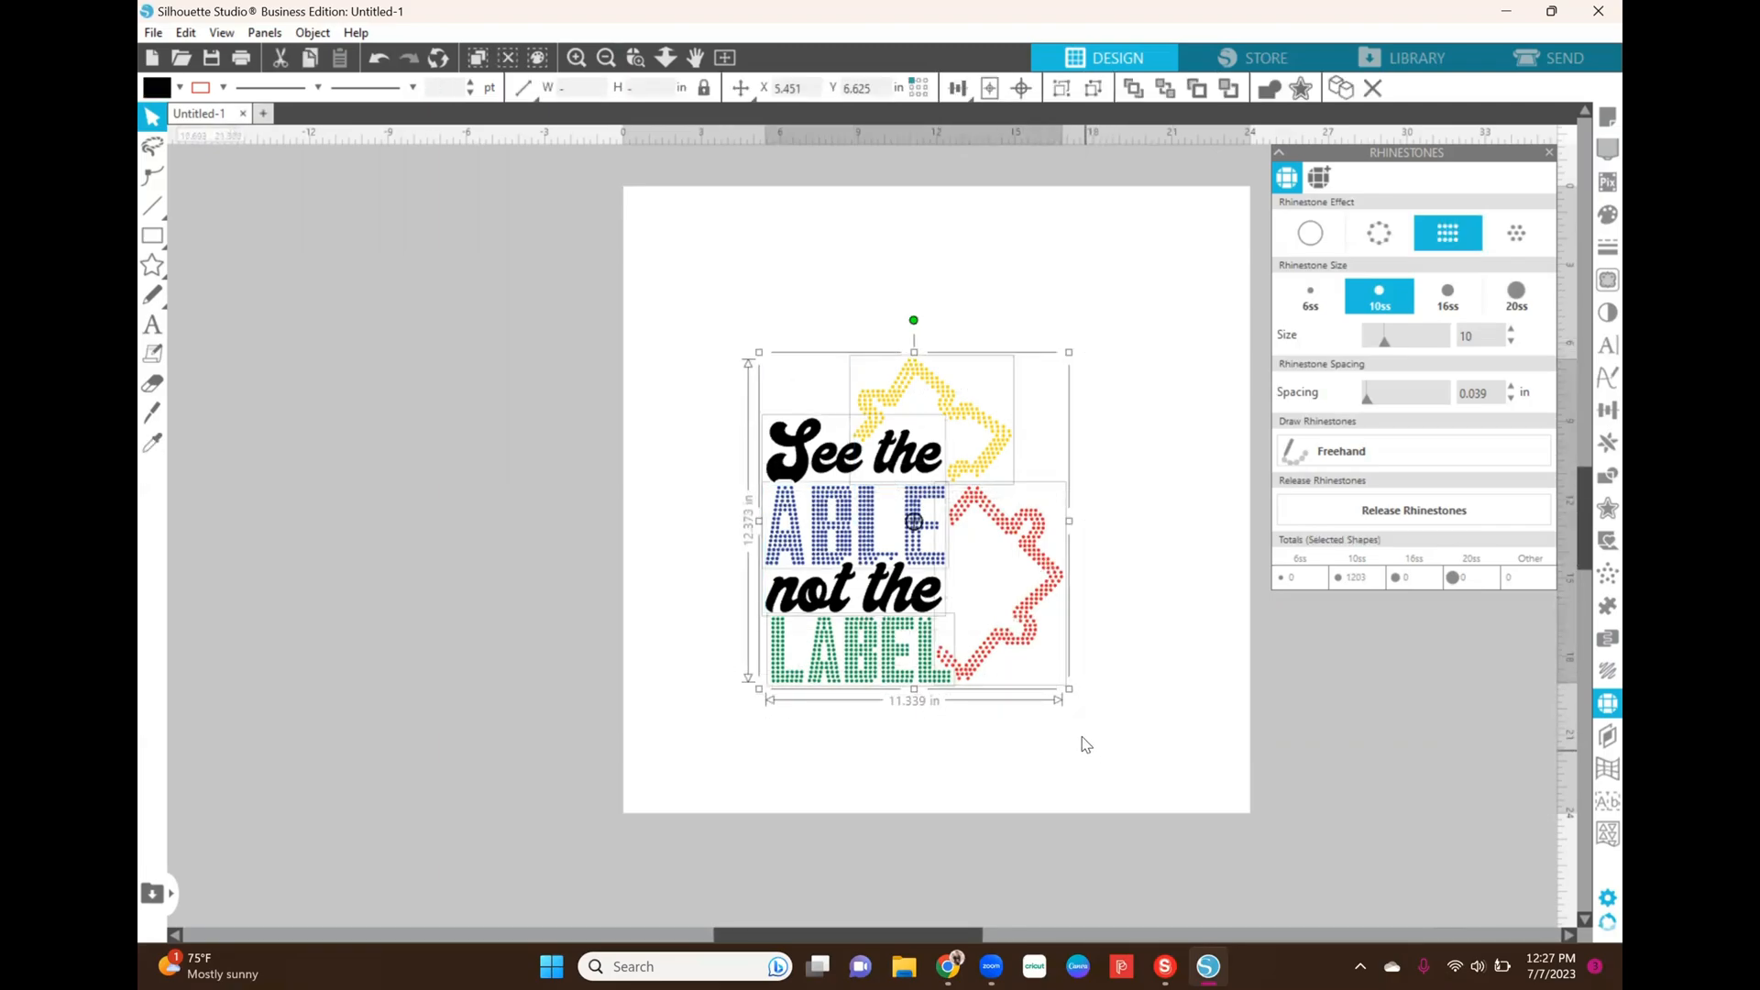
pyautogui.rightClick(953, 562)
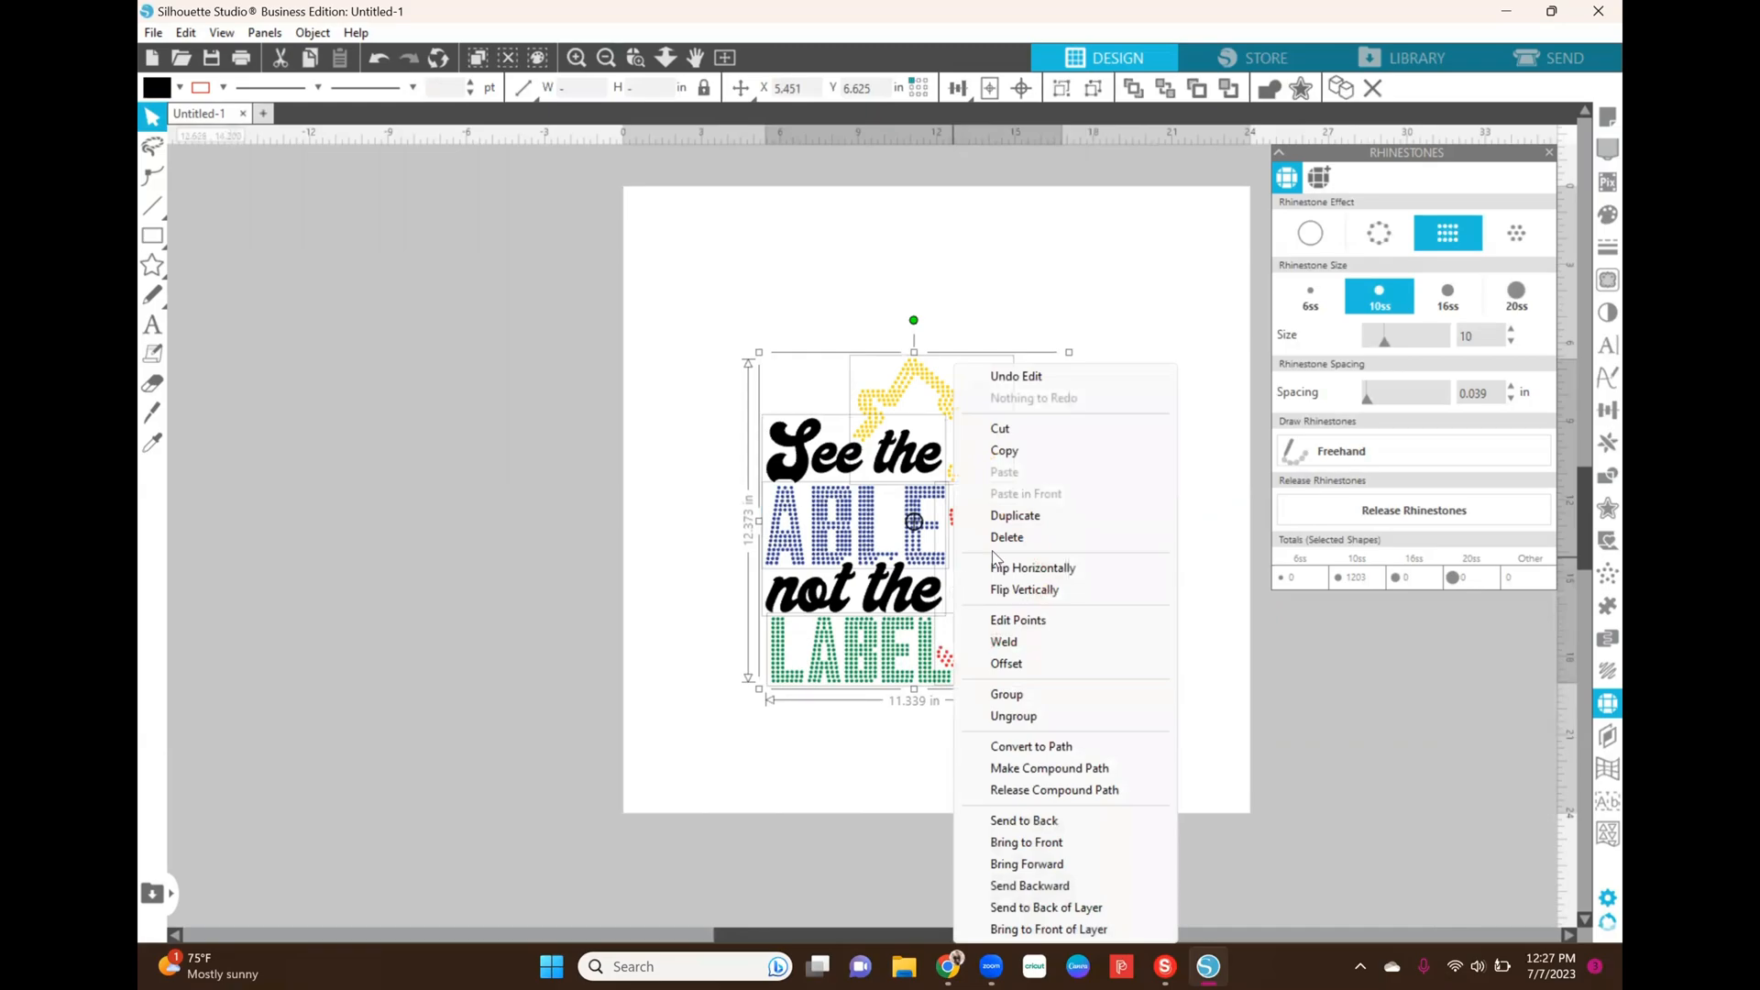
pyautogui.click(1029, 698)
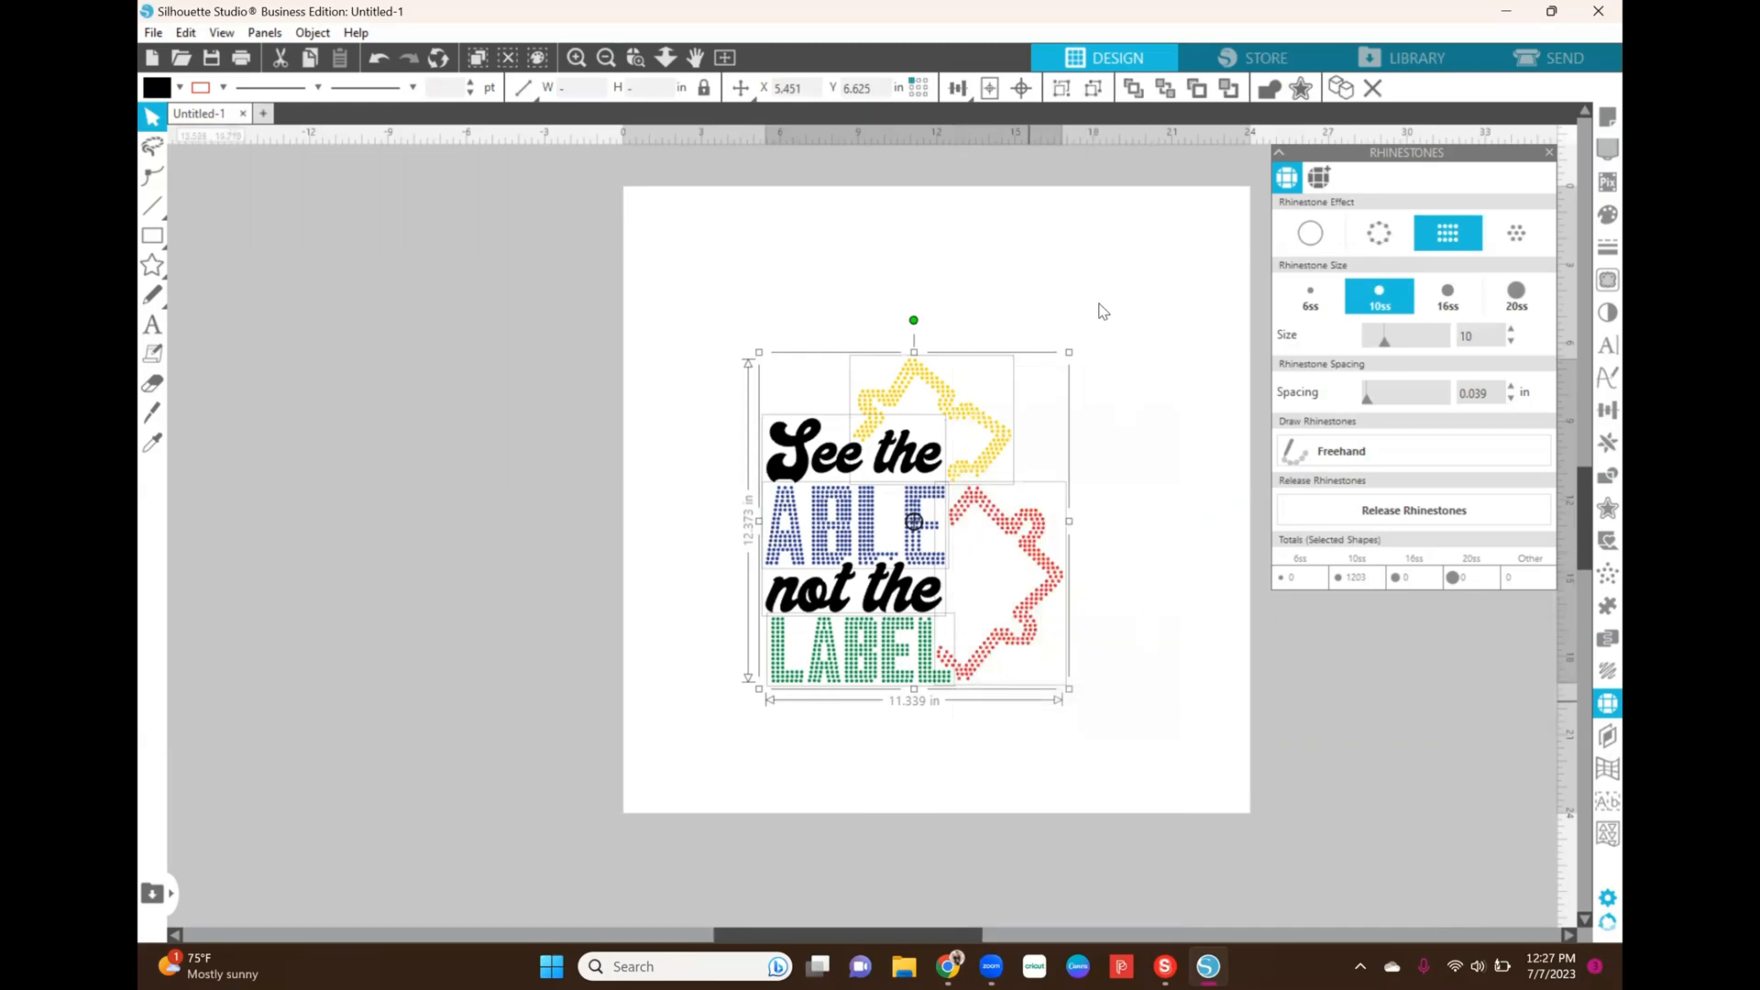
pyautogui.click(1128, 281)
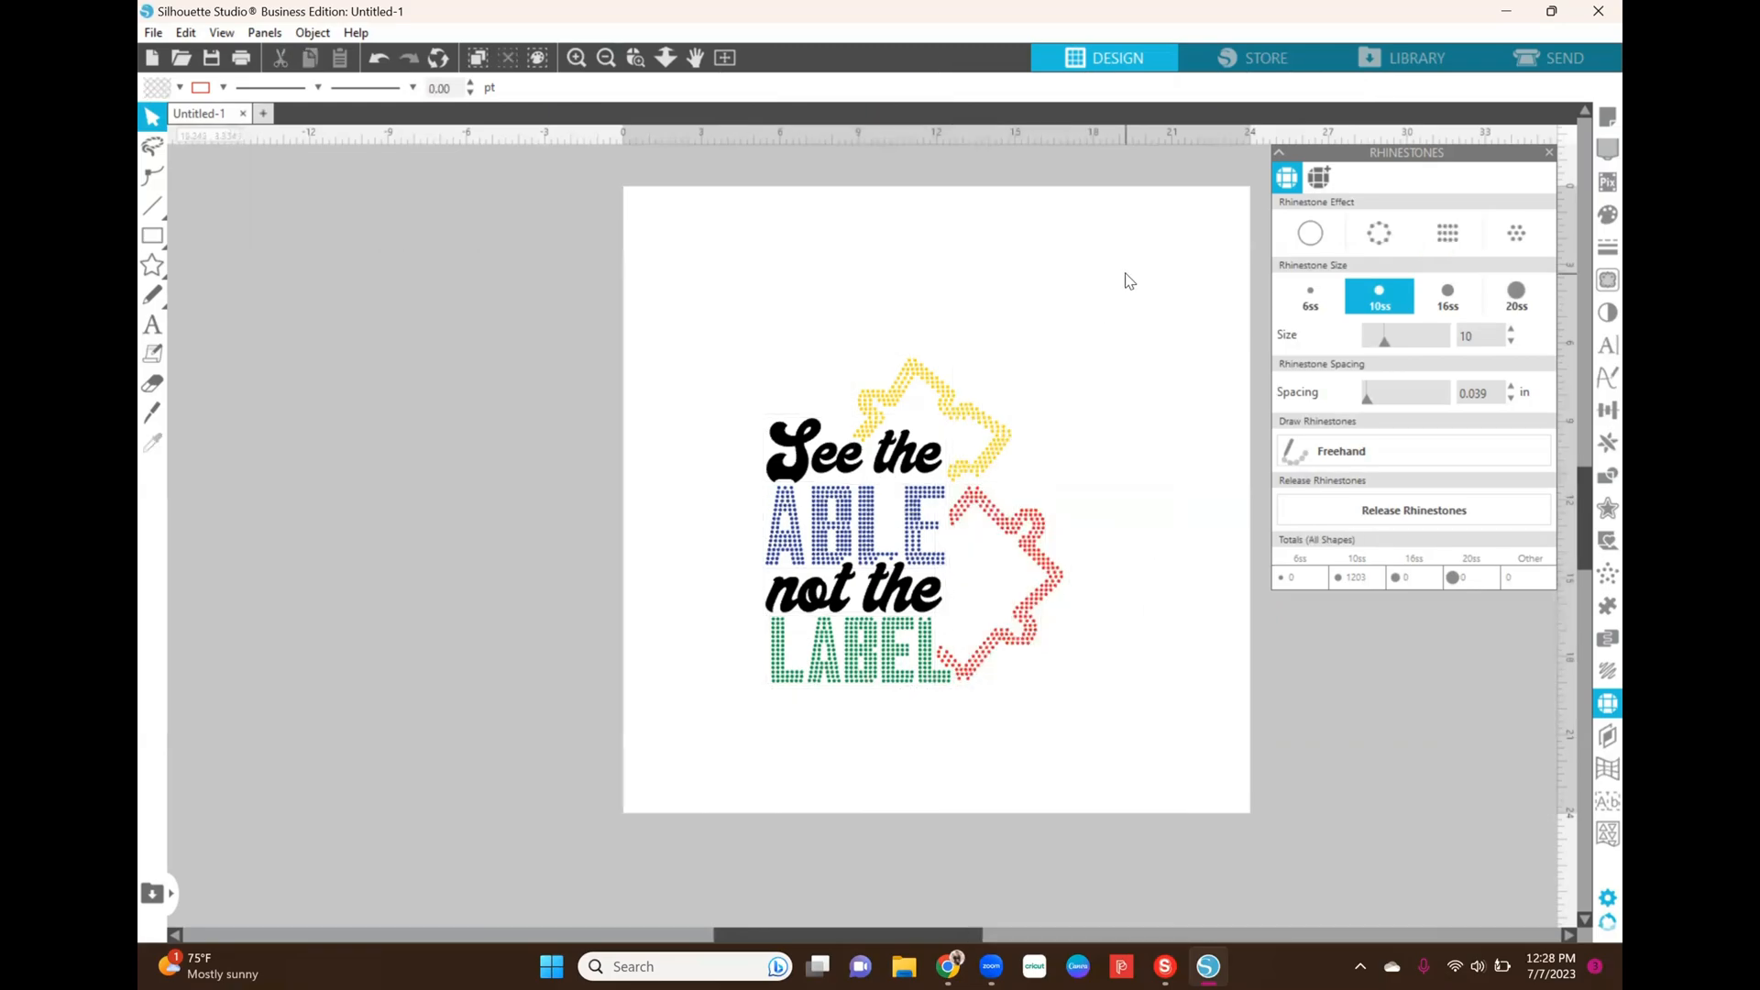